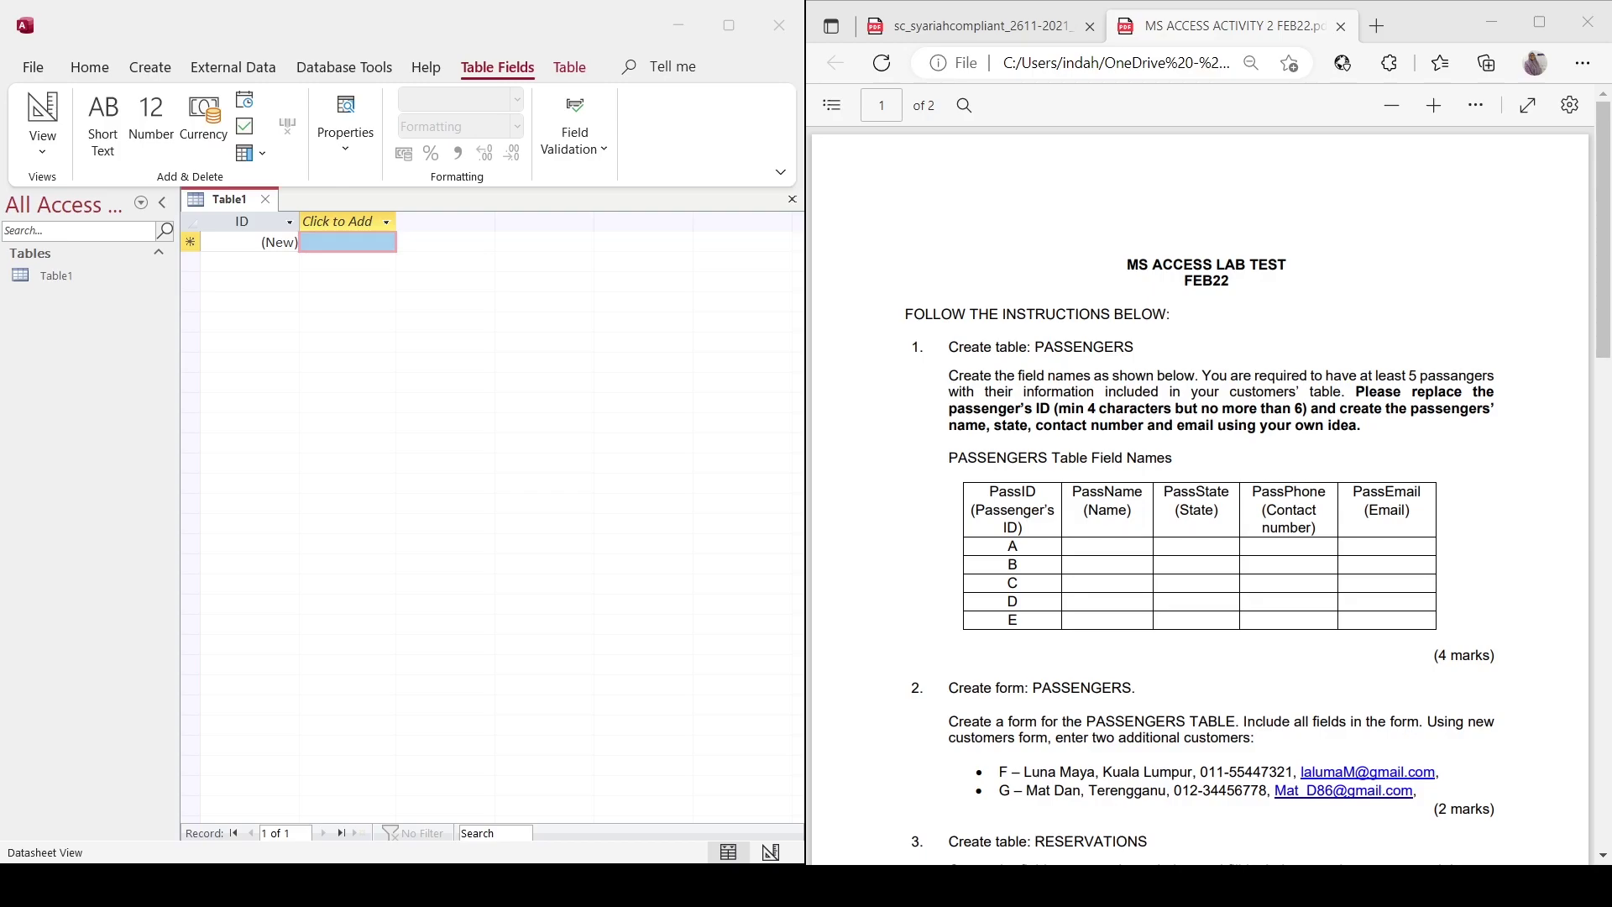
# Save the table as PASSENGERS and rename its ID field to PassID as Short Text.
pyautogui.click(723, 421)
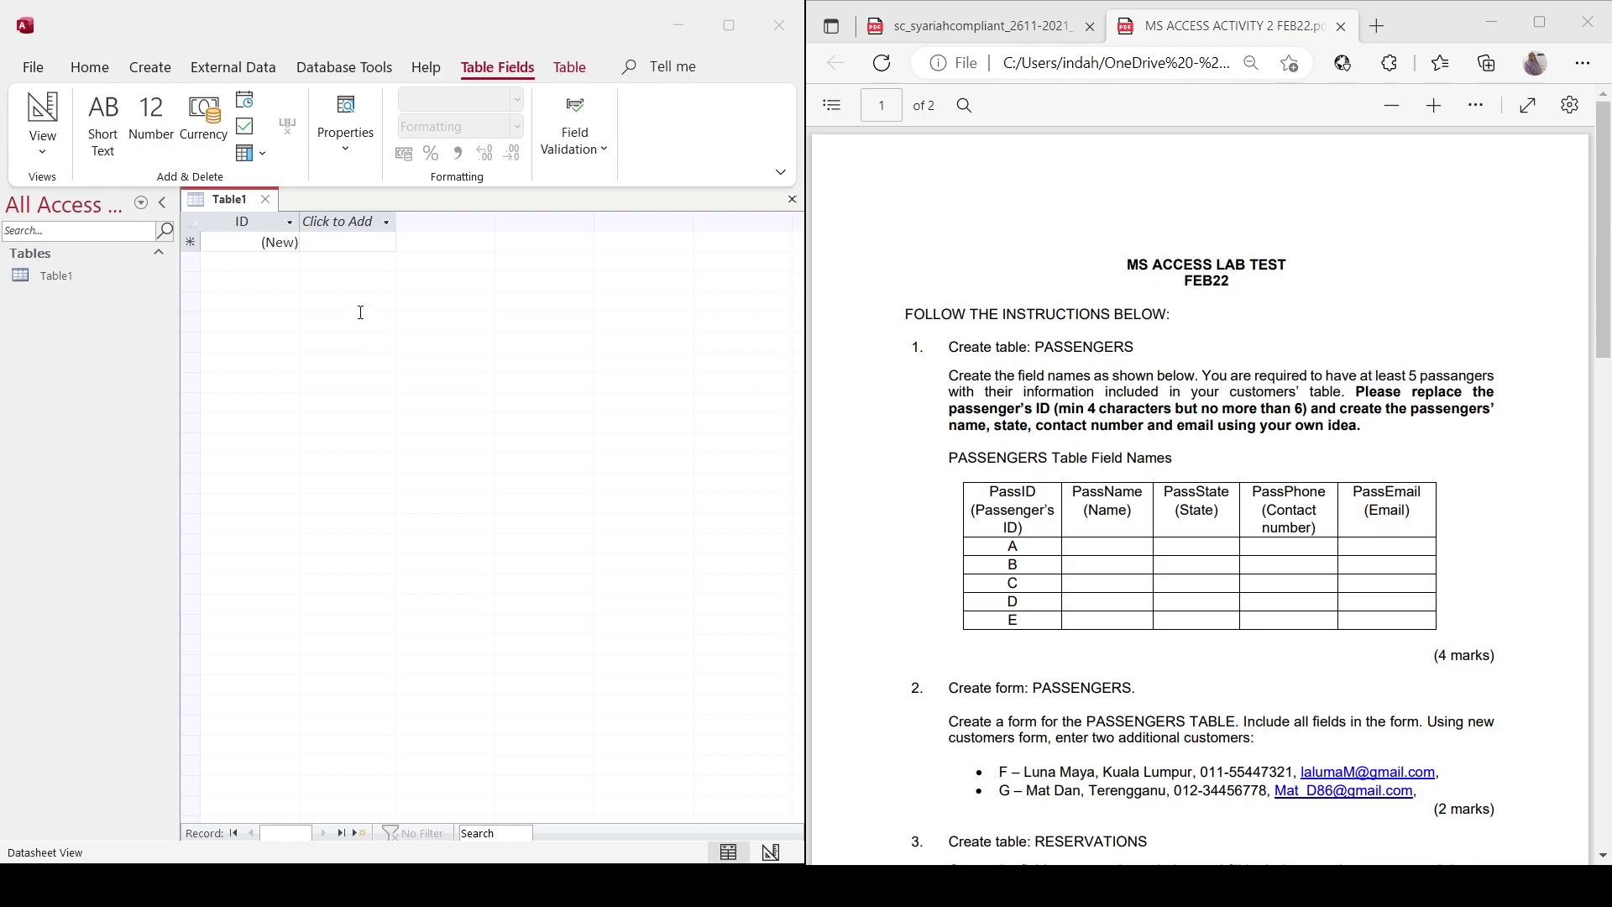
pyautogui.press('capslock')
pyautogui.press('Return')
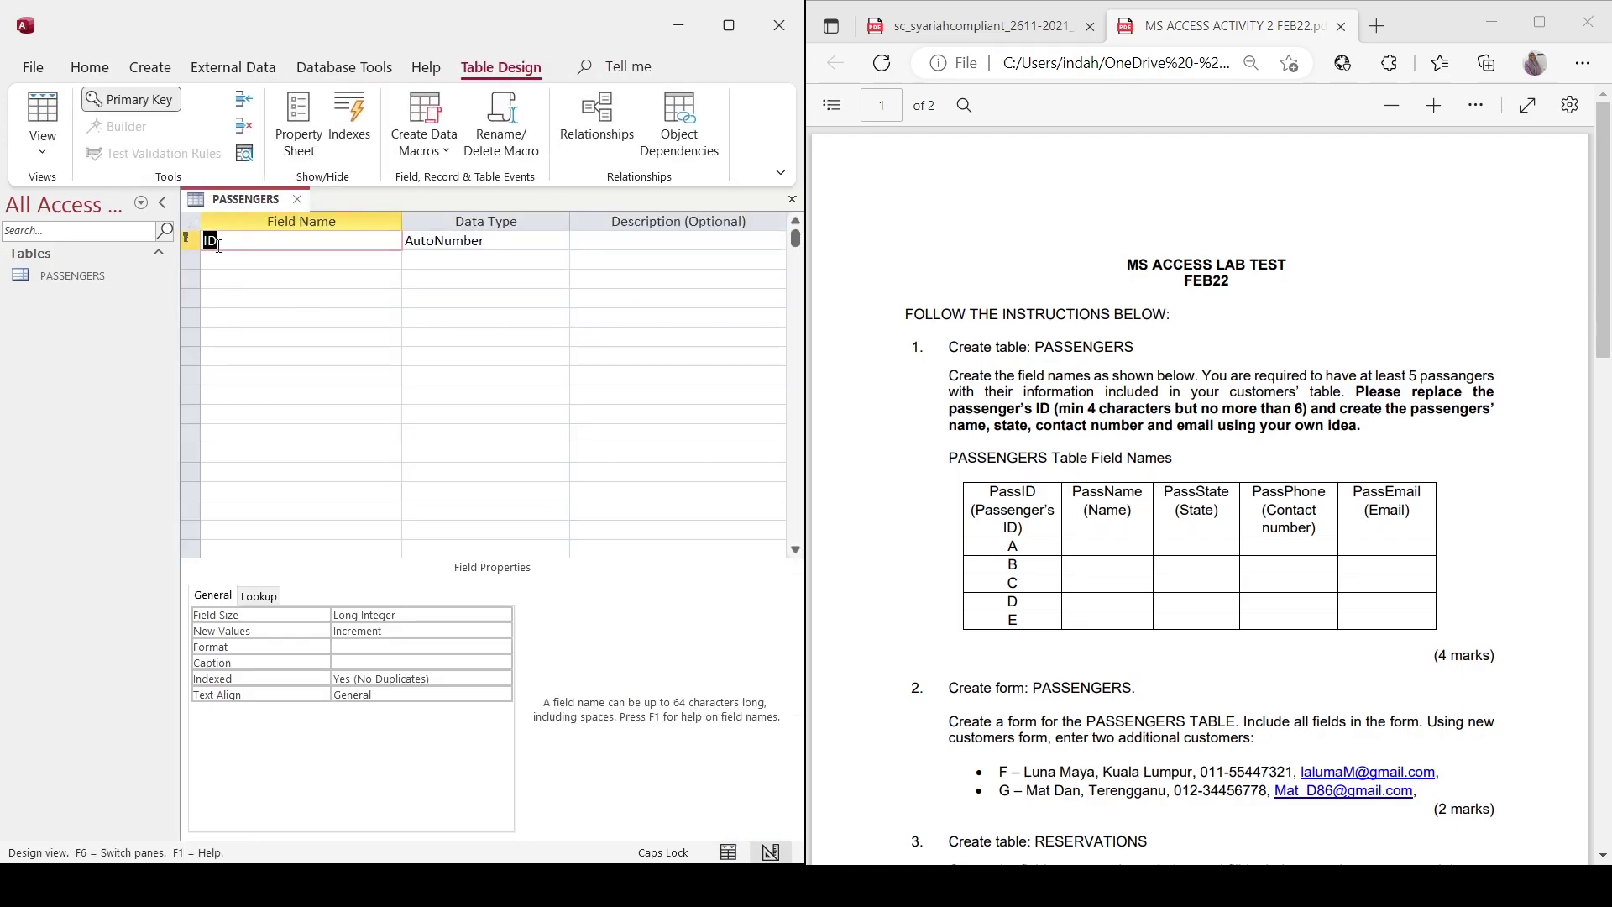
pyautogui.click(206, 240)
pyautogui.press('capslock')
pyautogui.write('Pass')
pyautogui.click(515, 244)
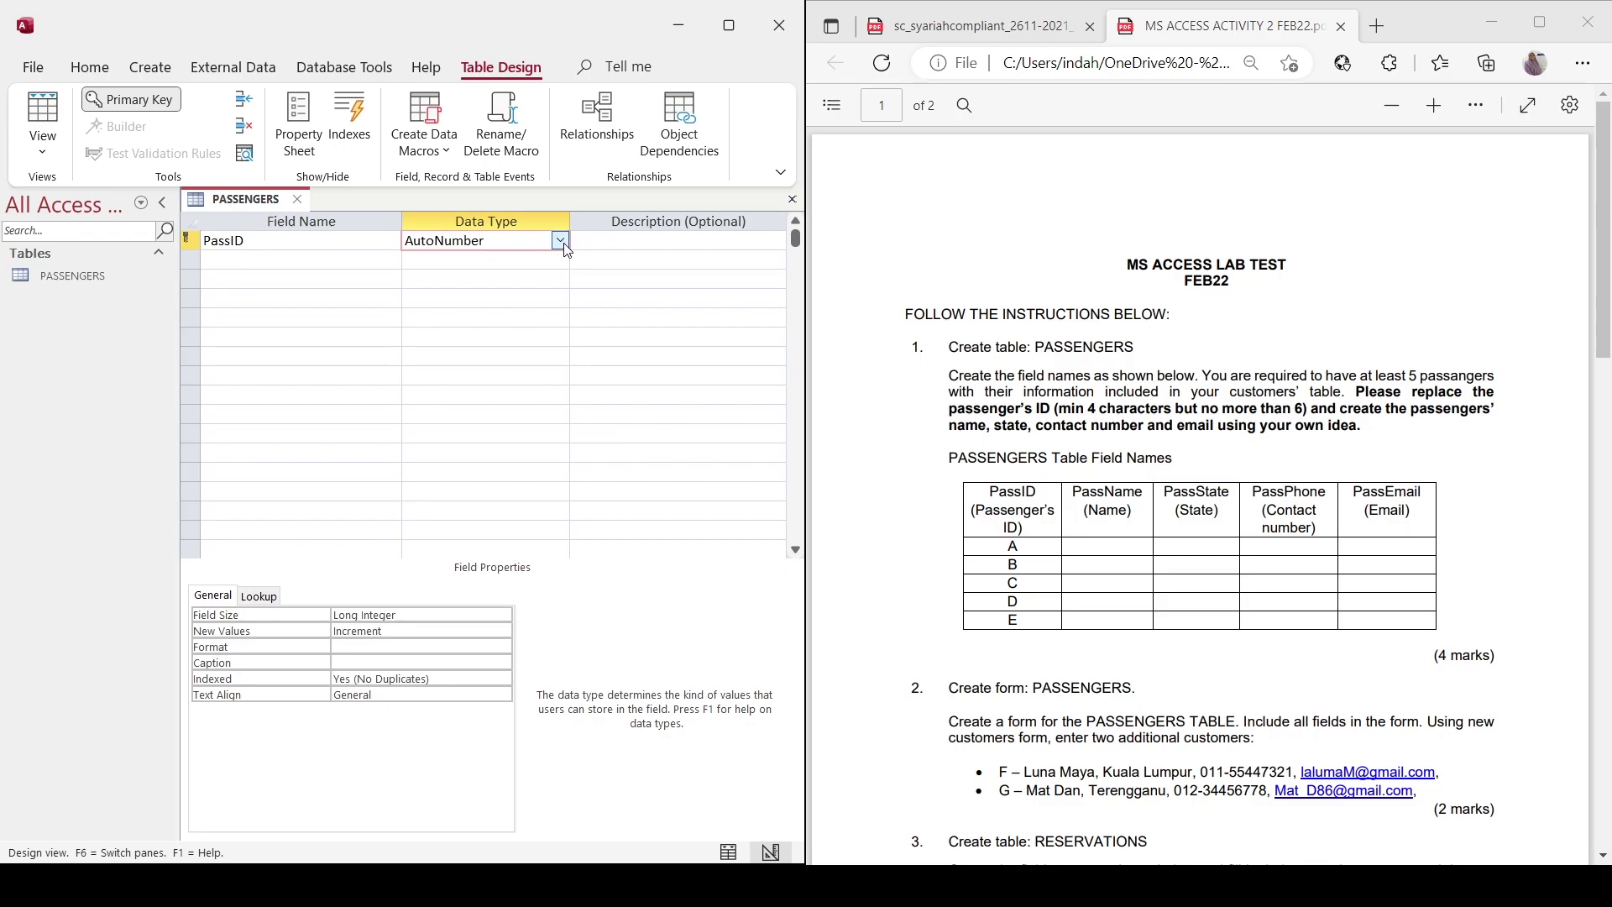
pyautogui.hotkey('ctrl', 'z')
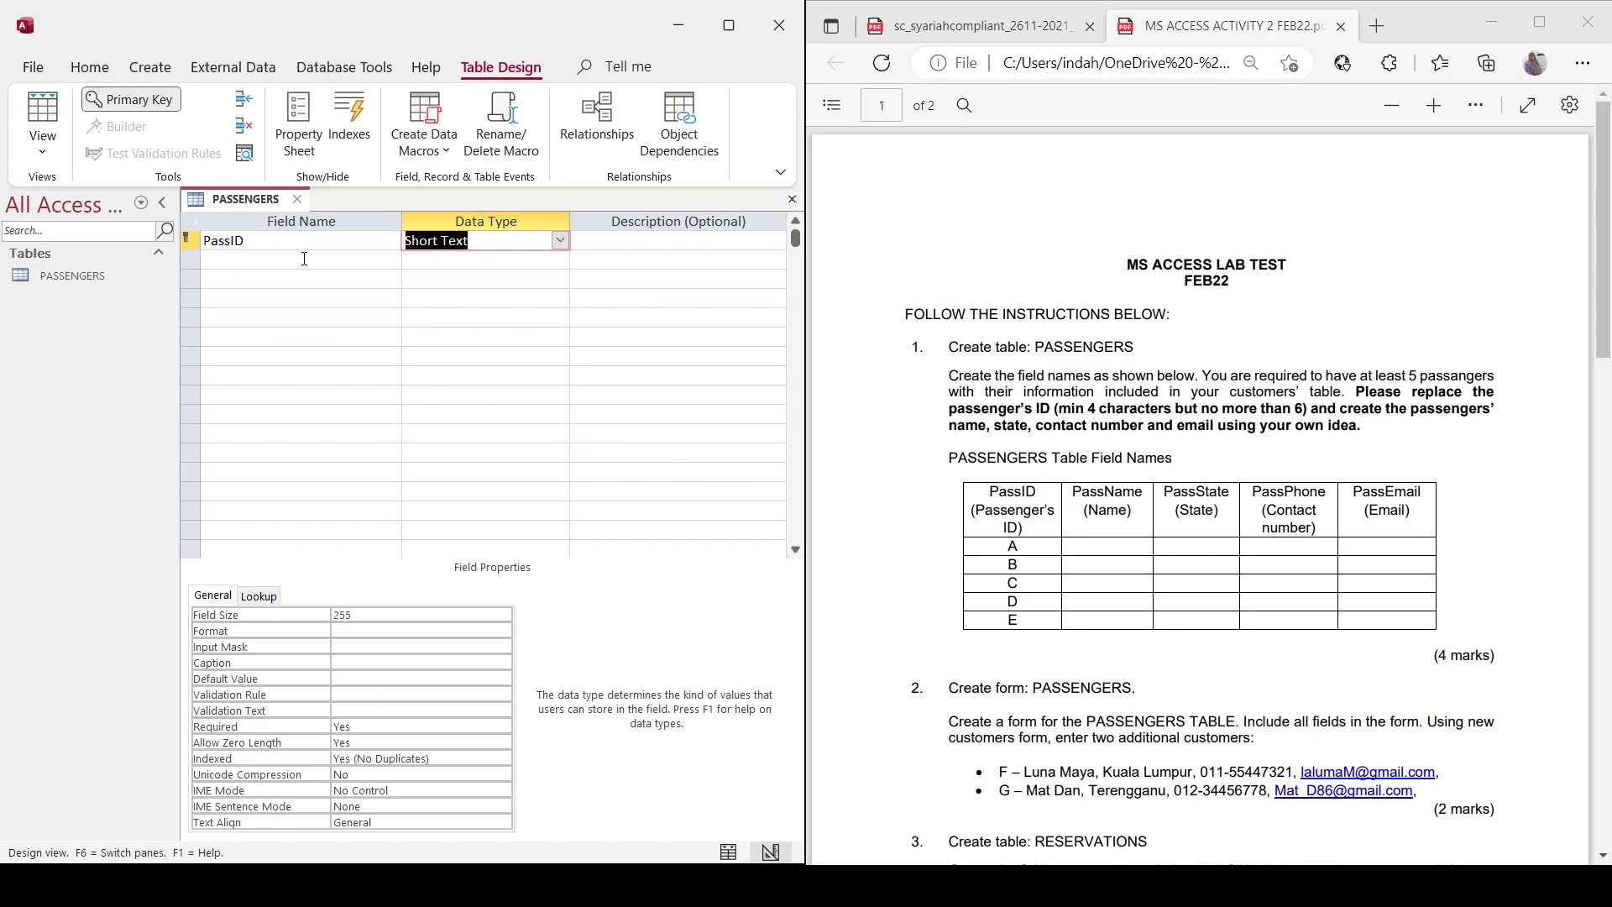
# Add a PassName field with the Long Text data type.
pyautogui.click(304, 259)
pyautogui.write('PassNAme')
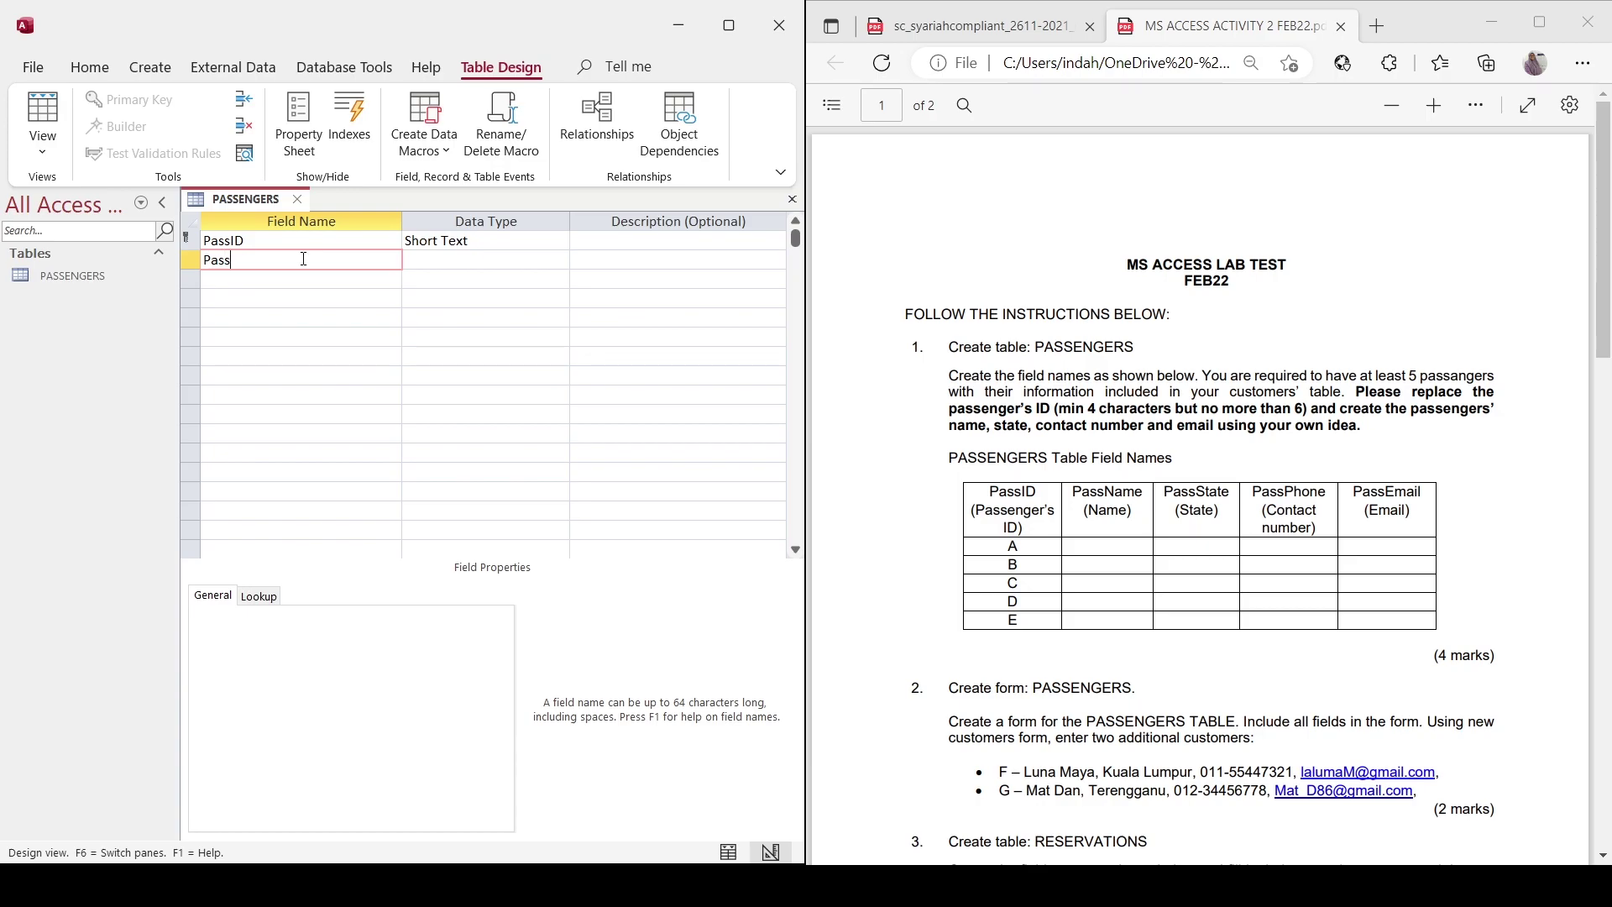
pyautogui.press('BackSpace')
pyautogui.press('BackSpace')
pyautogui.press('BackSpace')
pyautogui.press('BackSpace')
pyautogui.write('Name')
pyautogui.press('Tab')
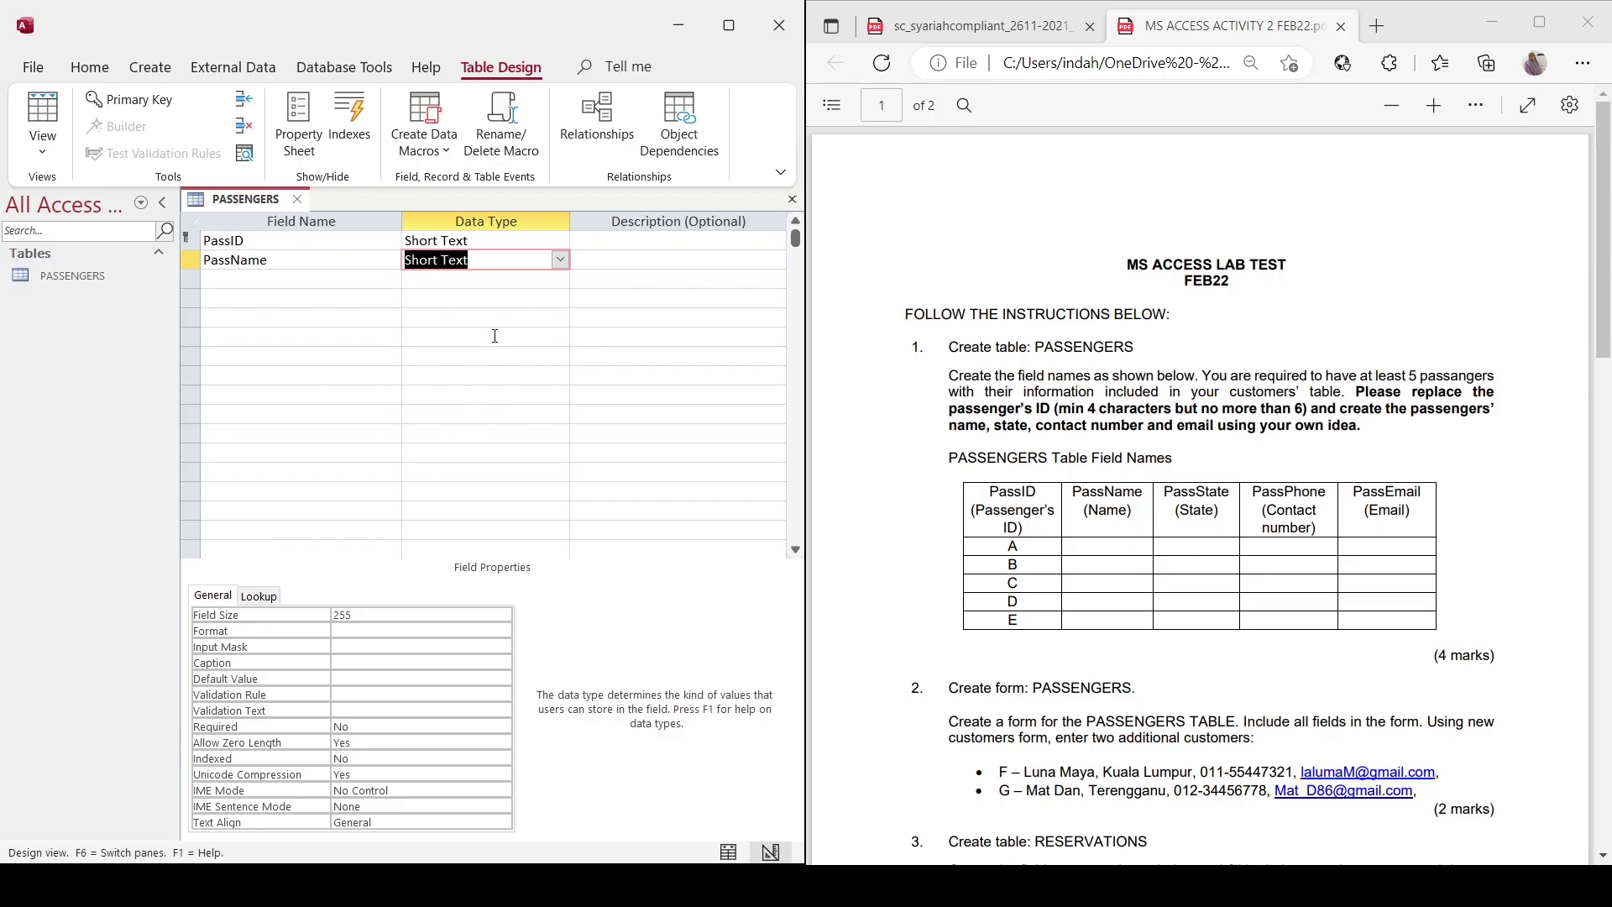
pyautogui.write('l')
# Add PassState, PassPhone and PassEmail as Short Text fields, then save and view the datasheet.
pyautogui.click(353, 278)
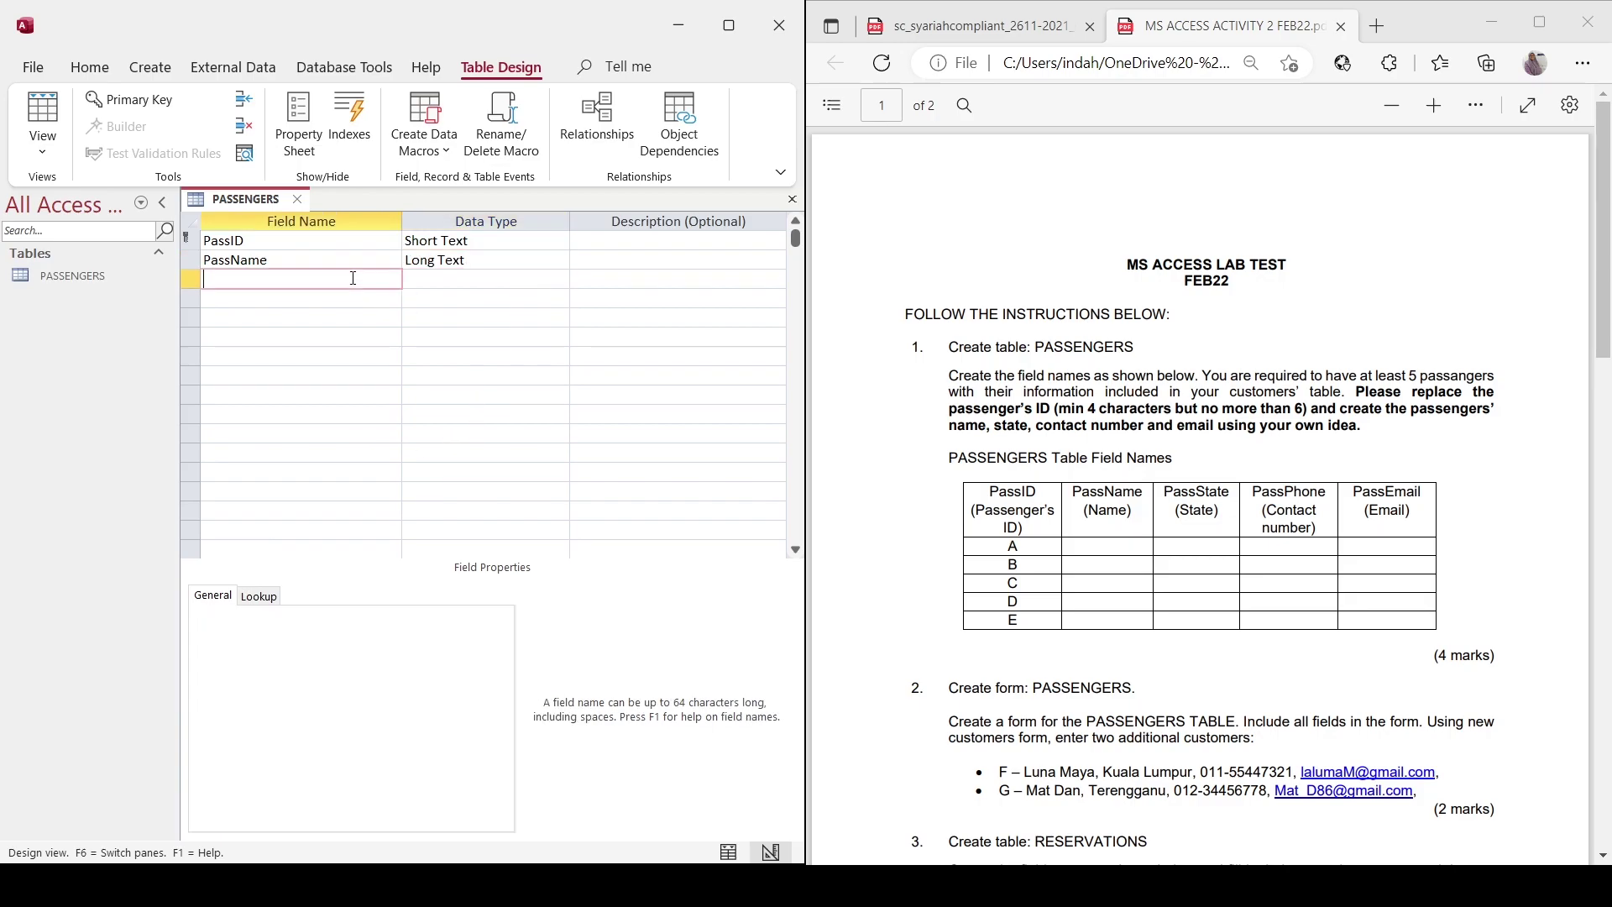
pyautogui.write('PassState')
pyautogui.press('Tab')
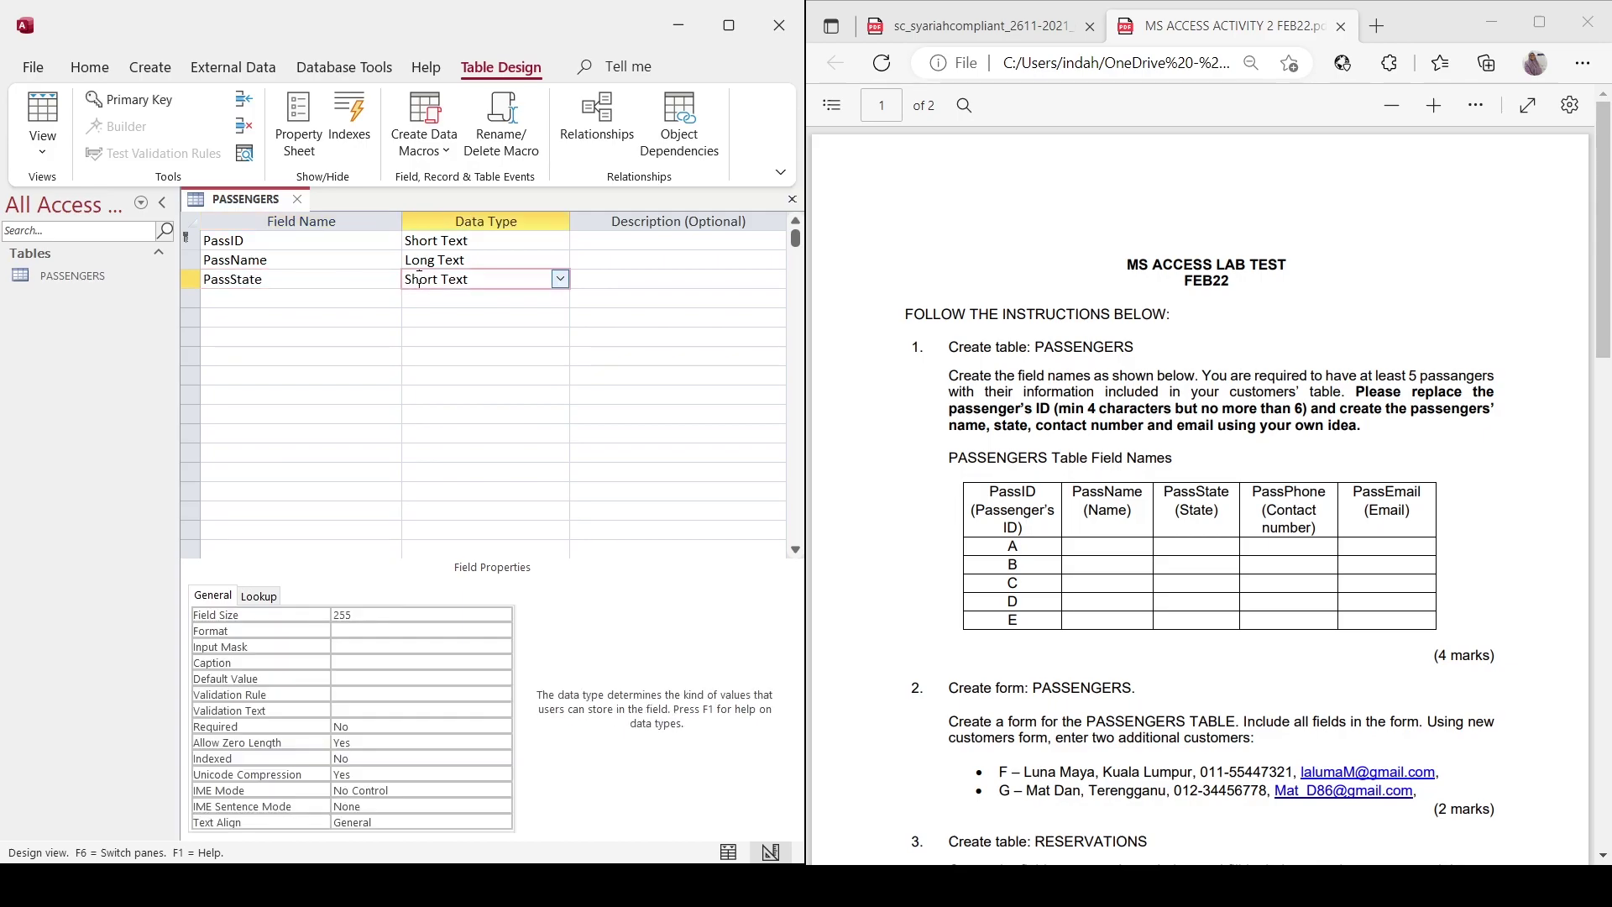
pyautogui.click(354, 292)
pyautogui.write('PassPhone')
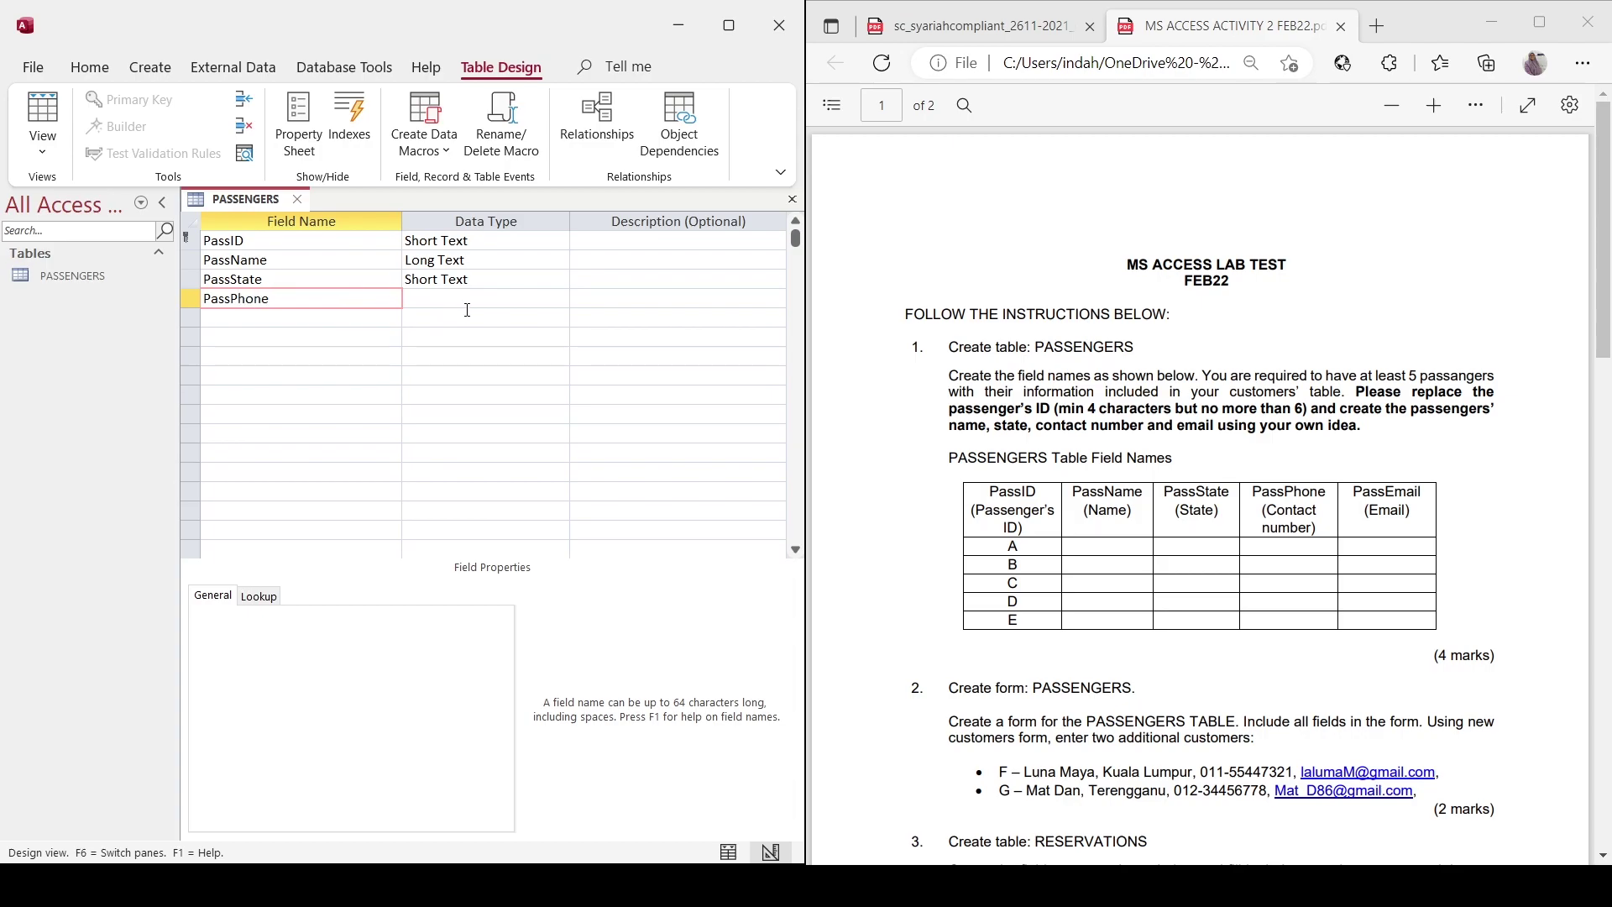
pyautogui.press('Tab')
pyautogui.click(353, 311)
pyautogui.write('PassPhone')
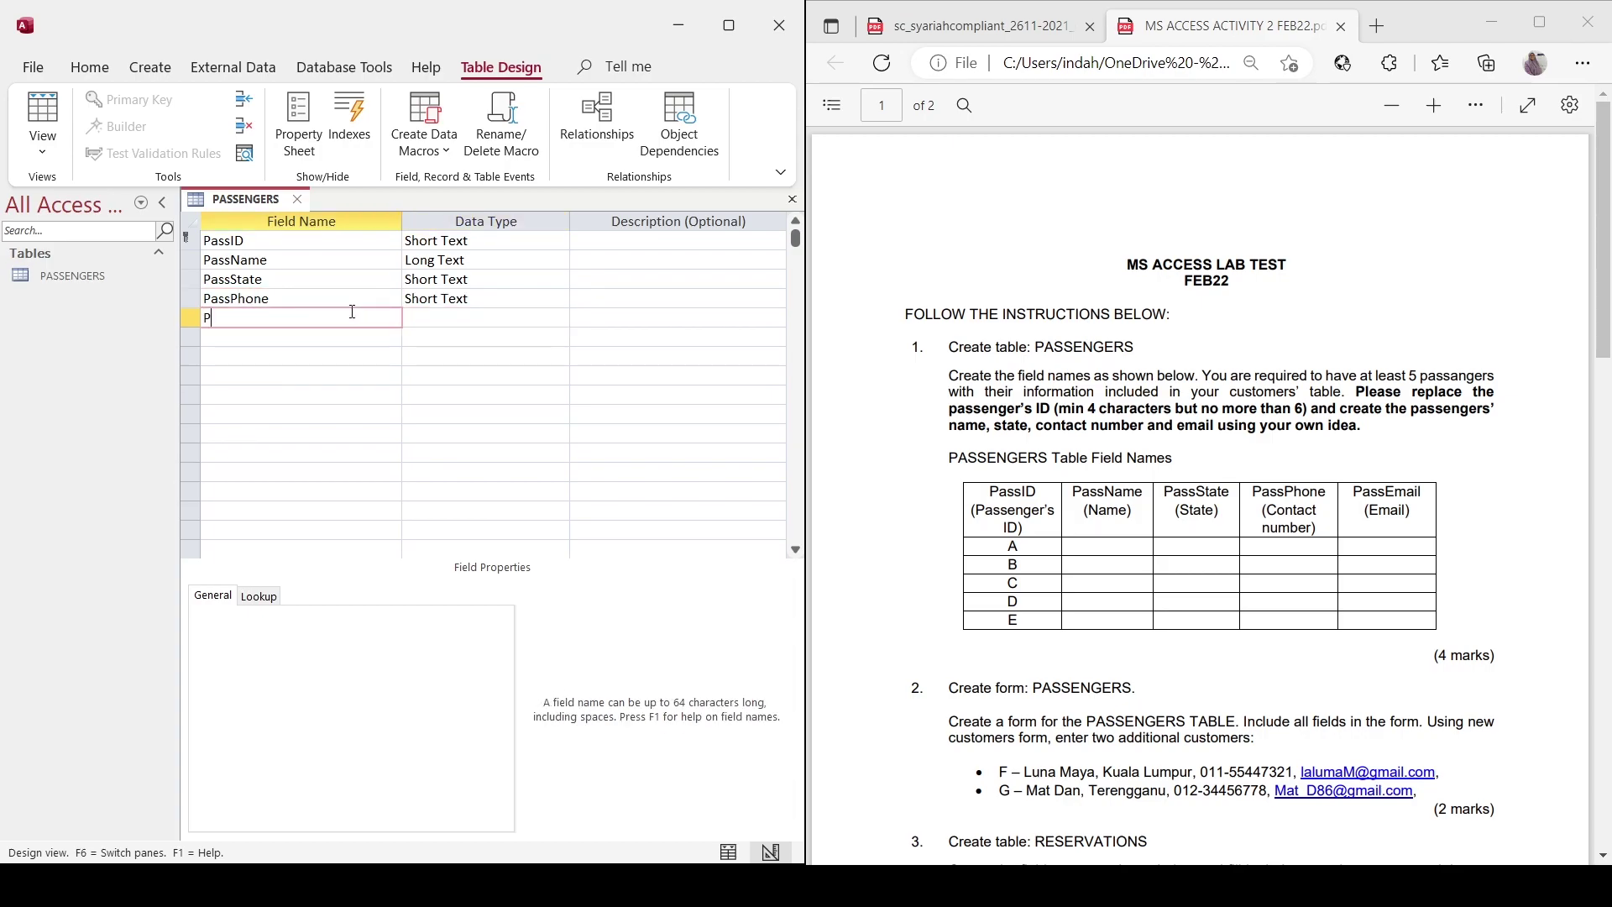
pyautogui.write('Email')
pyautogui.click(464, 323)
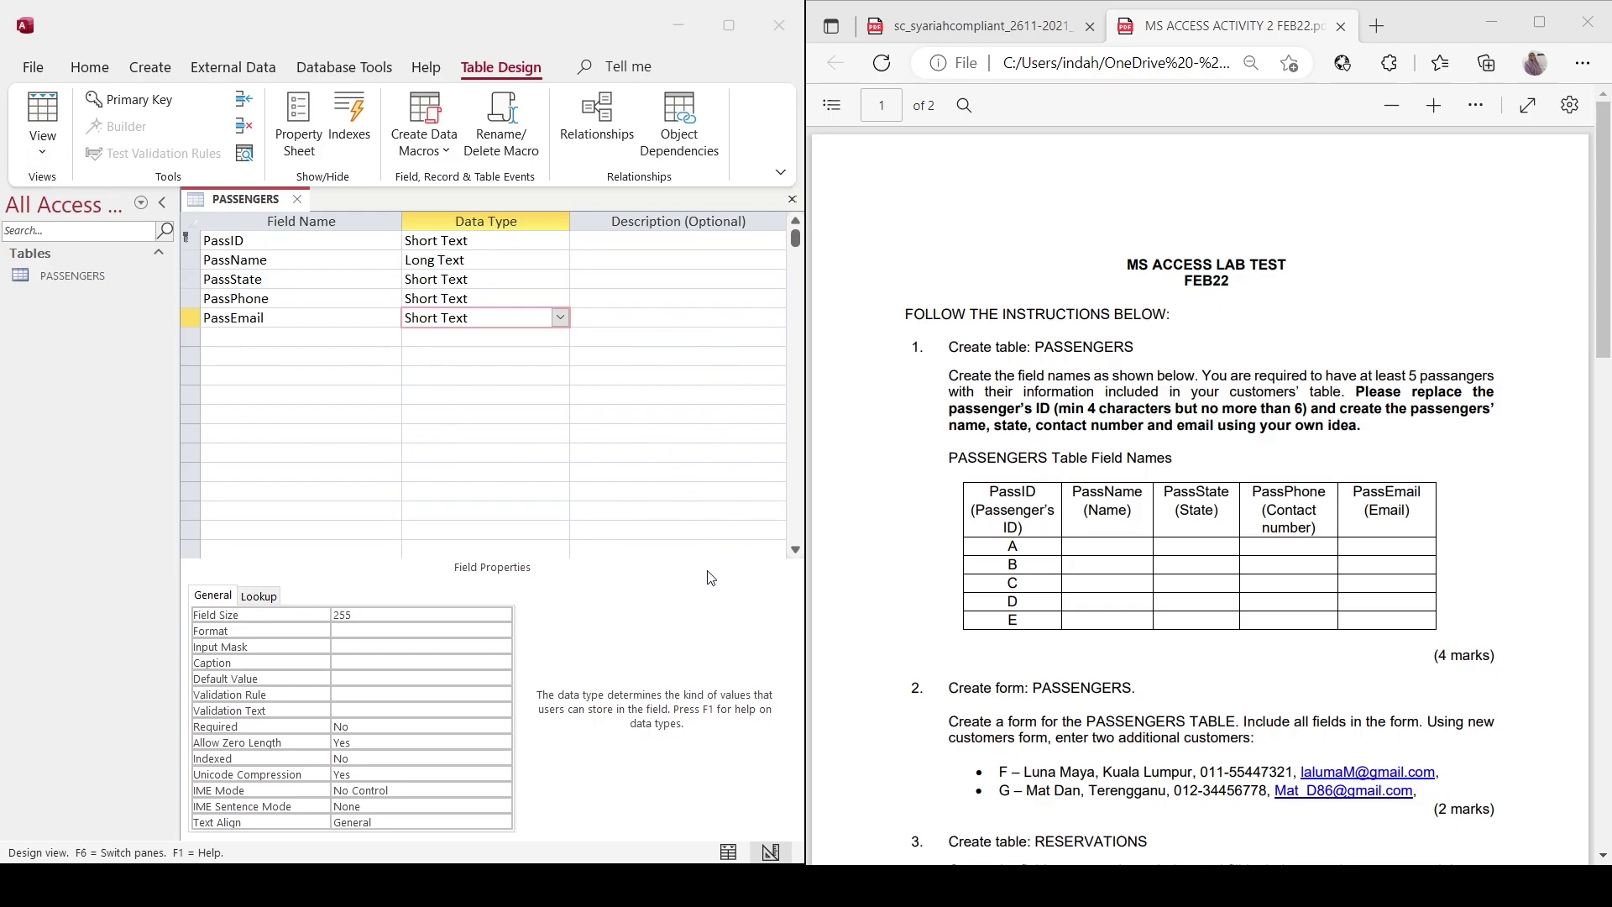
pyautogui.press('Return')
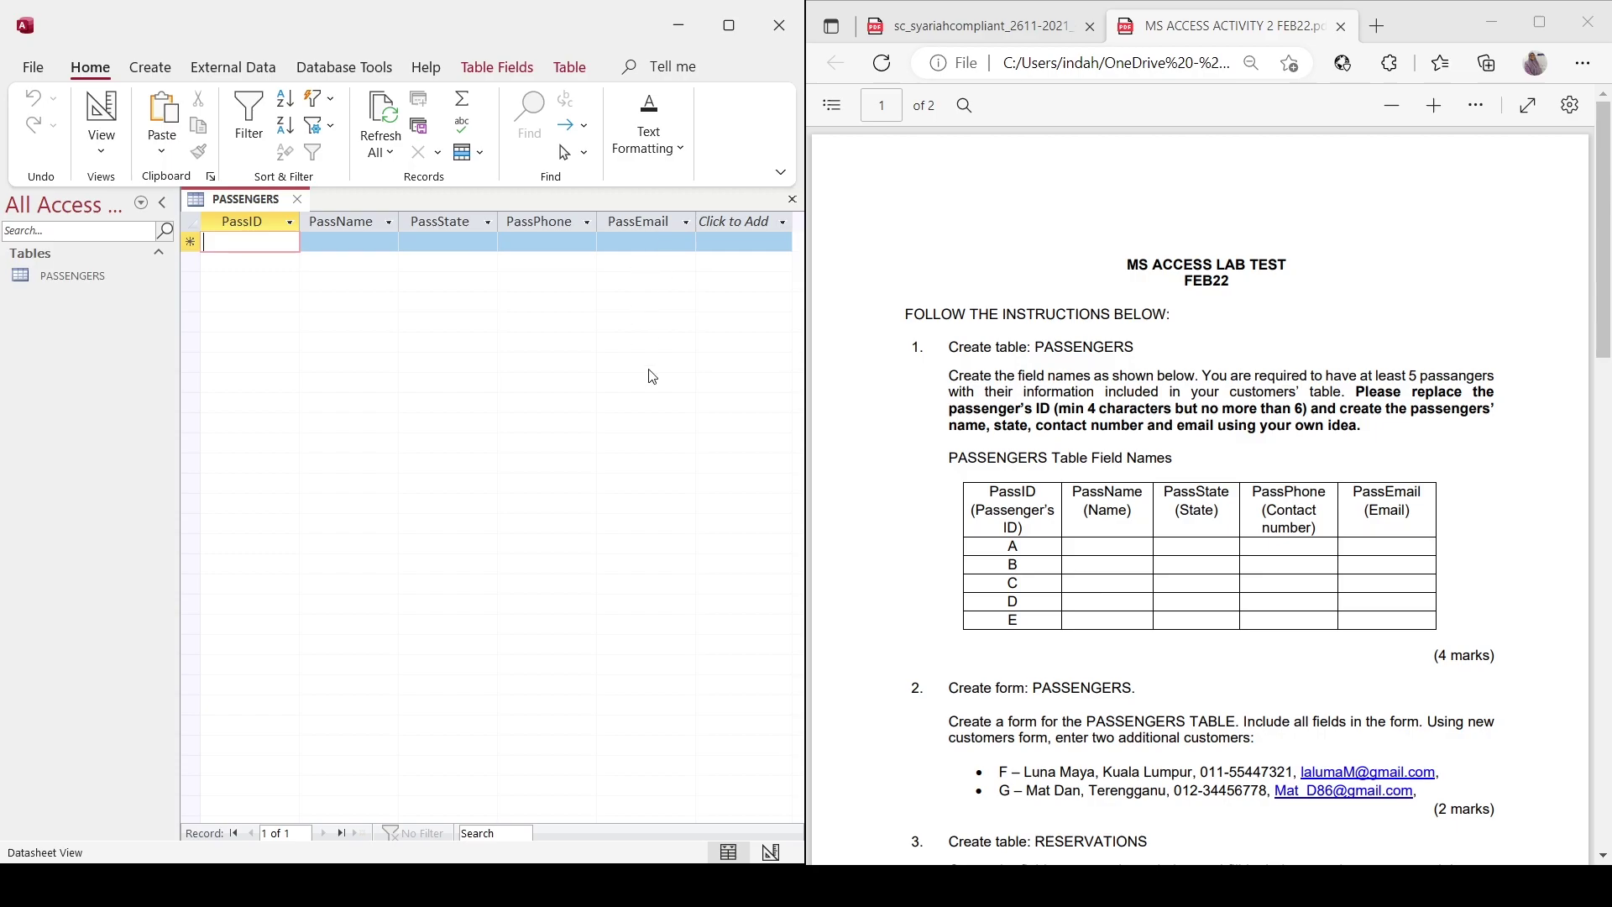
# Scroll the reference PDF down to the RESERVATIONS section and show the Create ribbon options.
pyautogui.scroll(-1, 1210, 484)
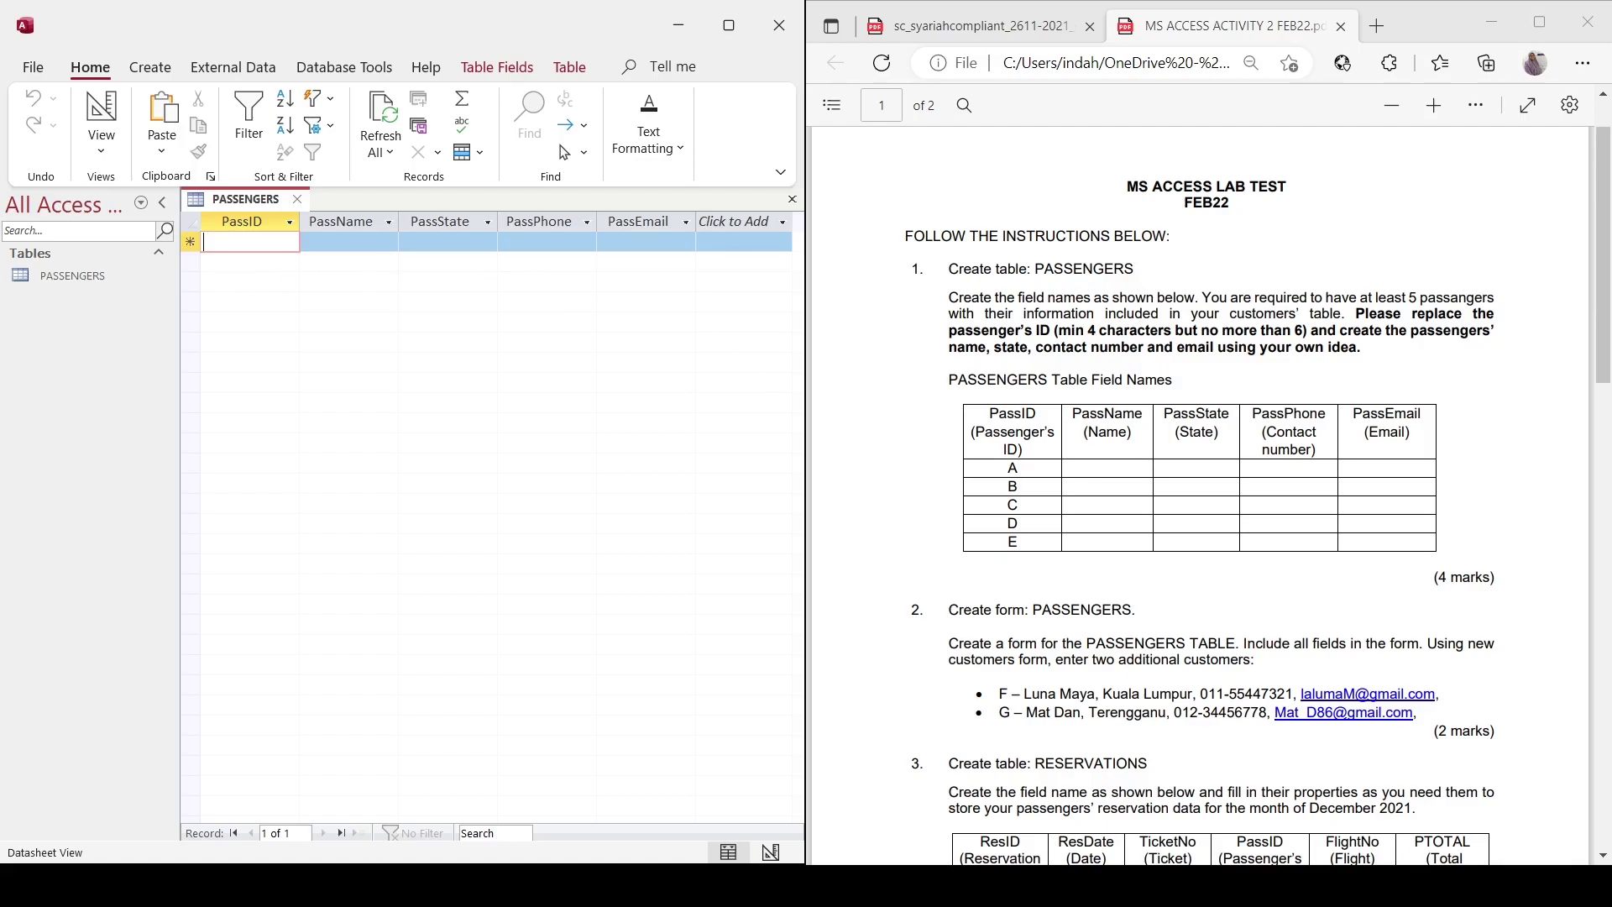
pyautogui.scroll(-2, 1210, 495)
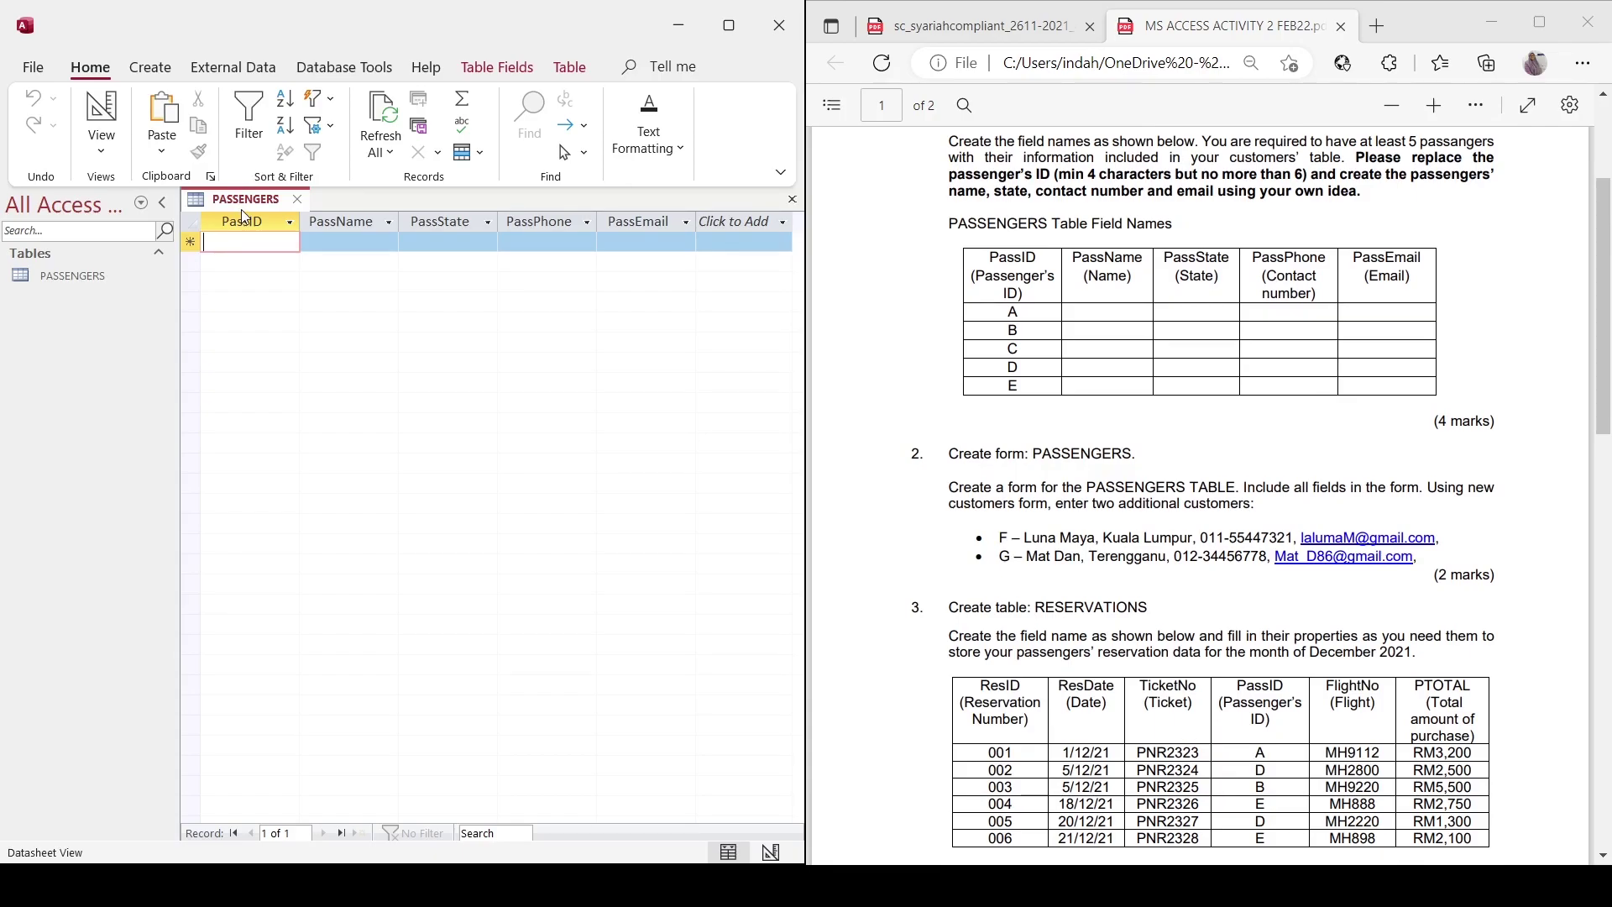
pyautogui.click(149, 67)
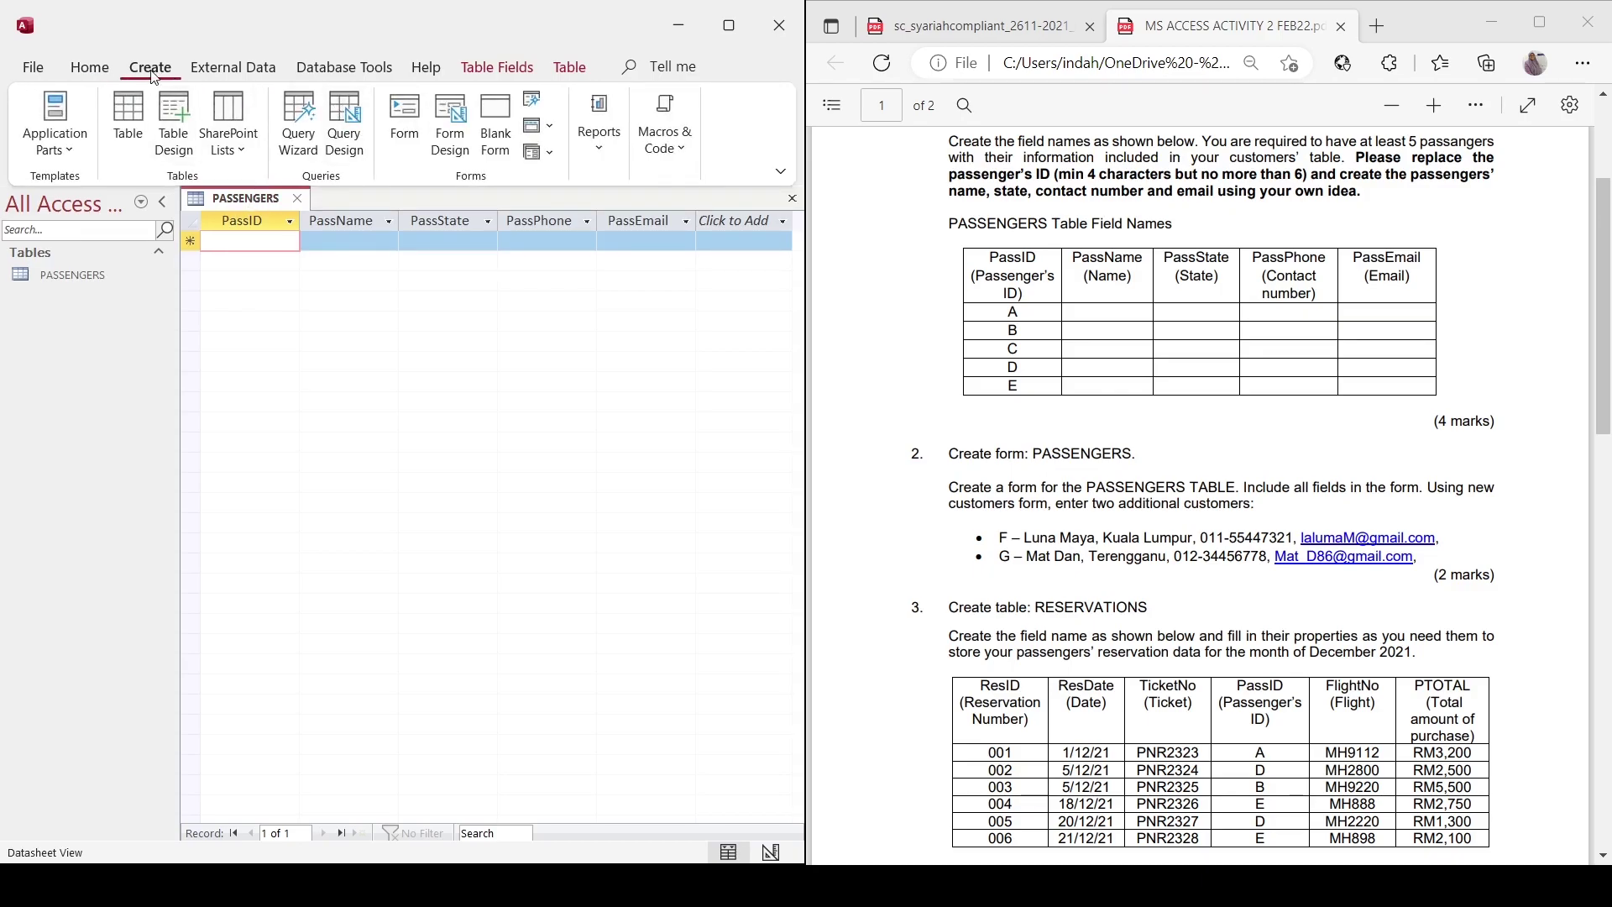
# Generate a form from the PASSENGERS table and switch it to Form View.
pyautogui.click(404, 113)
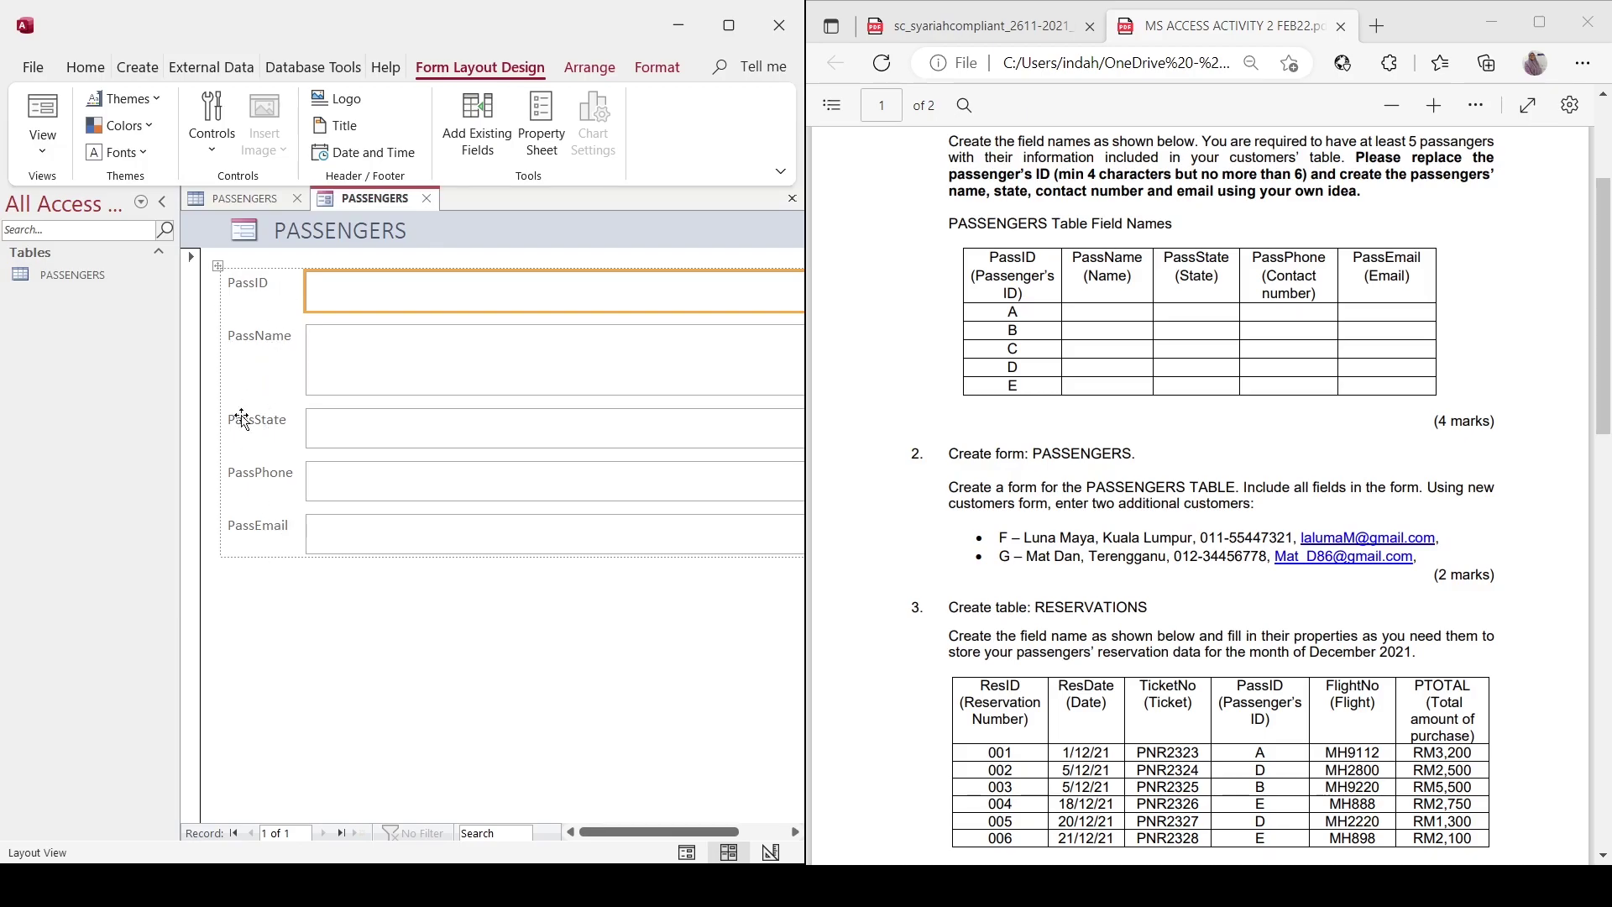
pyautogui.click(42, 113)
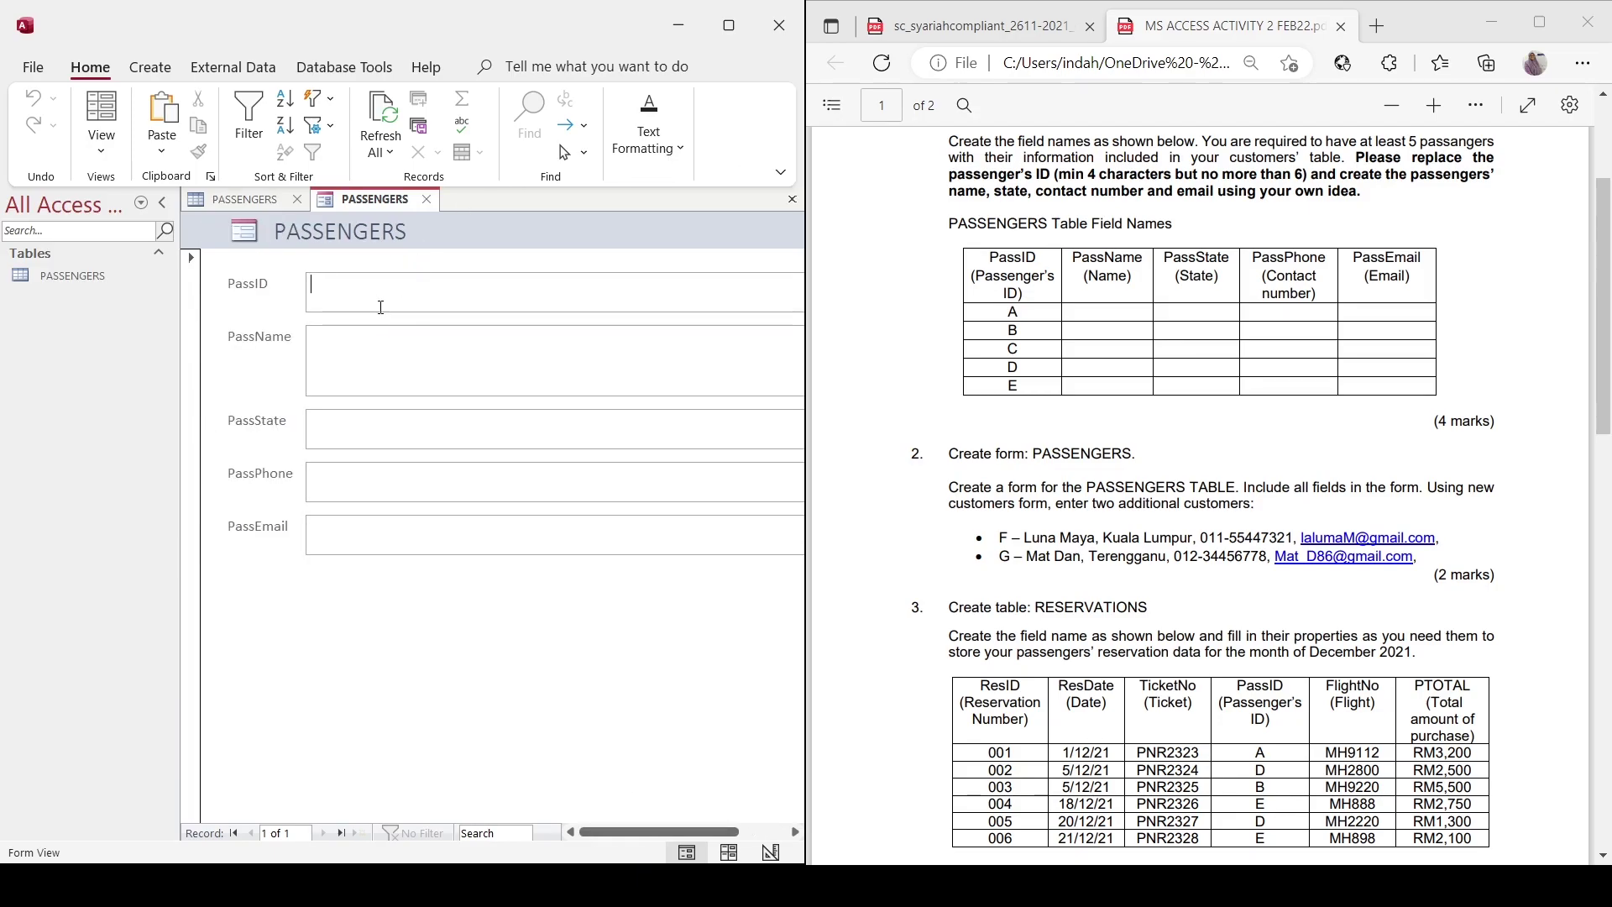
# Enter passenger AAAA from Johor with their name, phone number and lowercase email.
pyautogui.press('capslock')
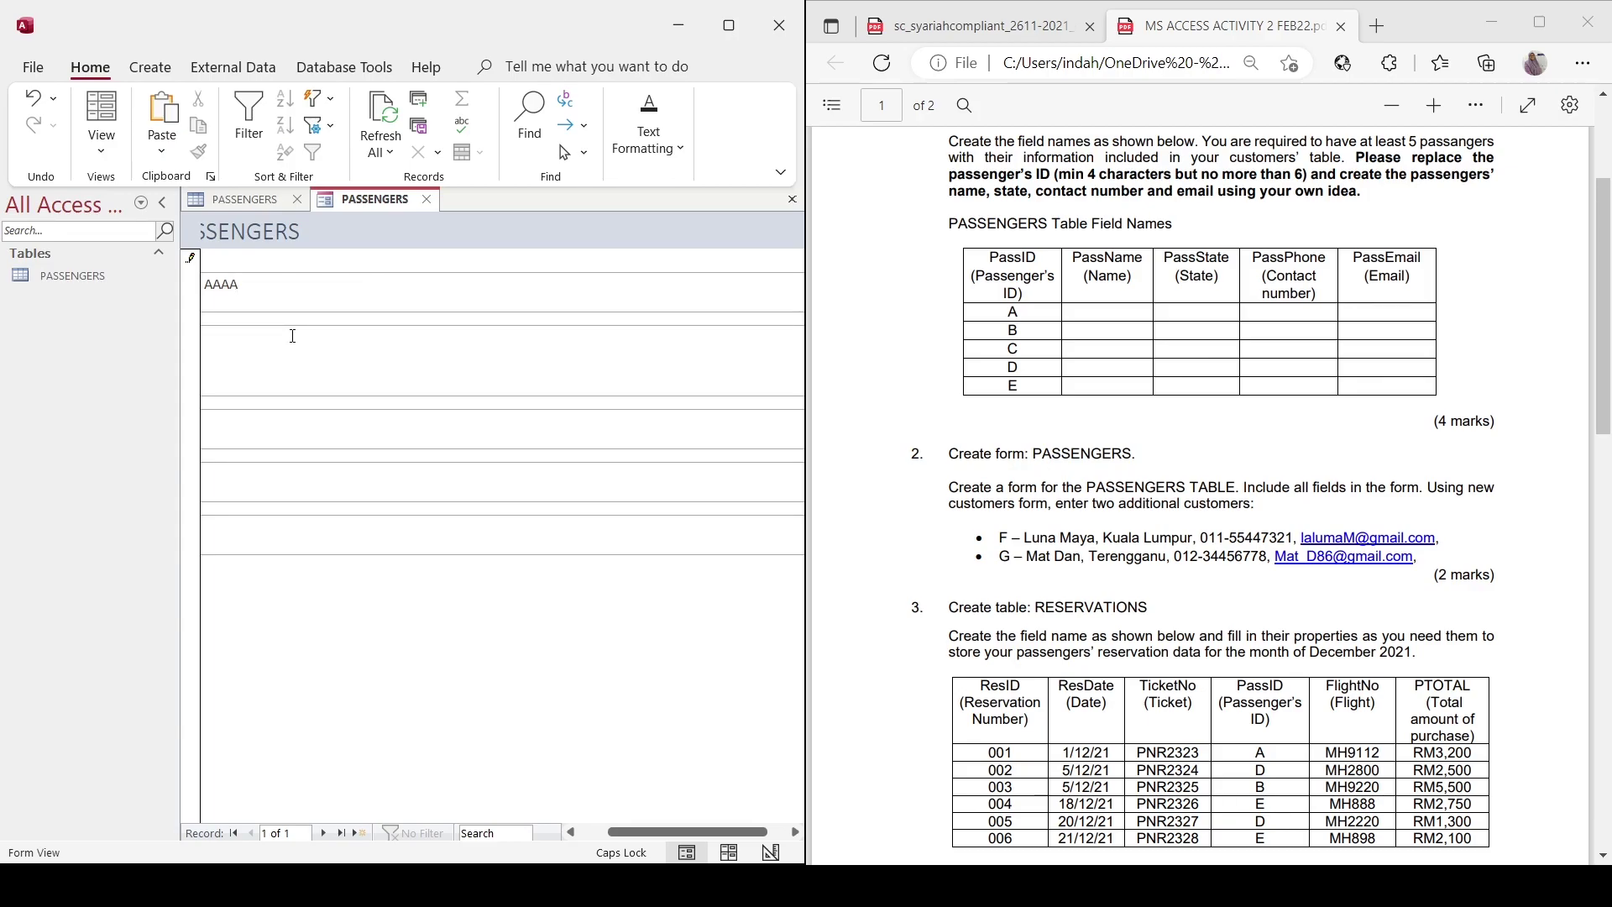
pyautogui.press('capslock')
pyautogui.press('Tab')
pyautogui.press('Tab')
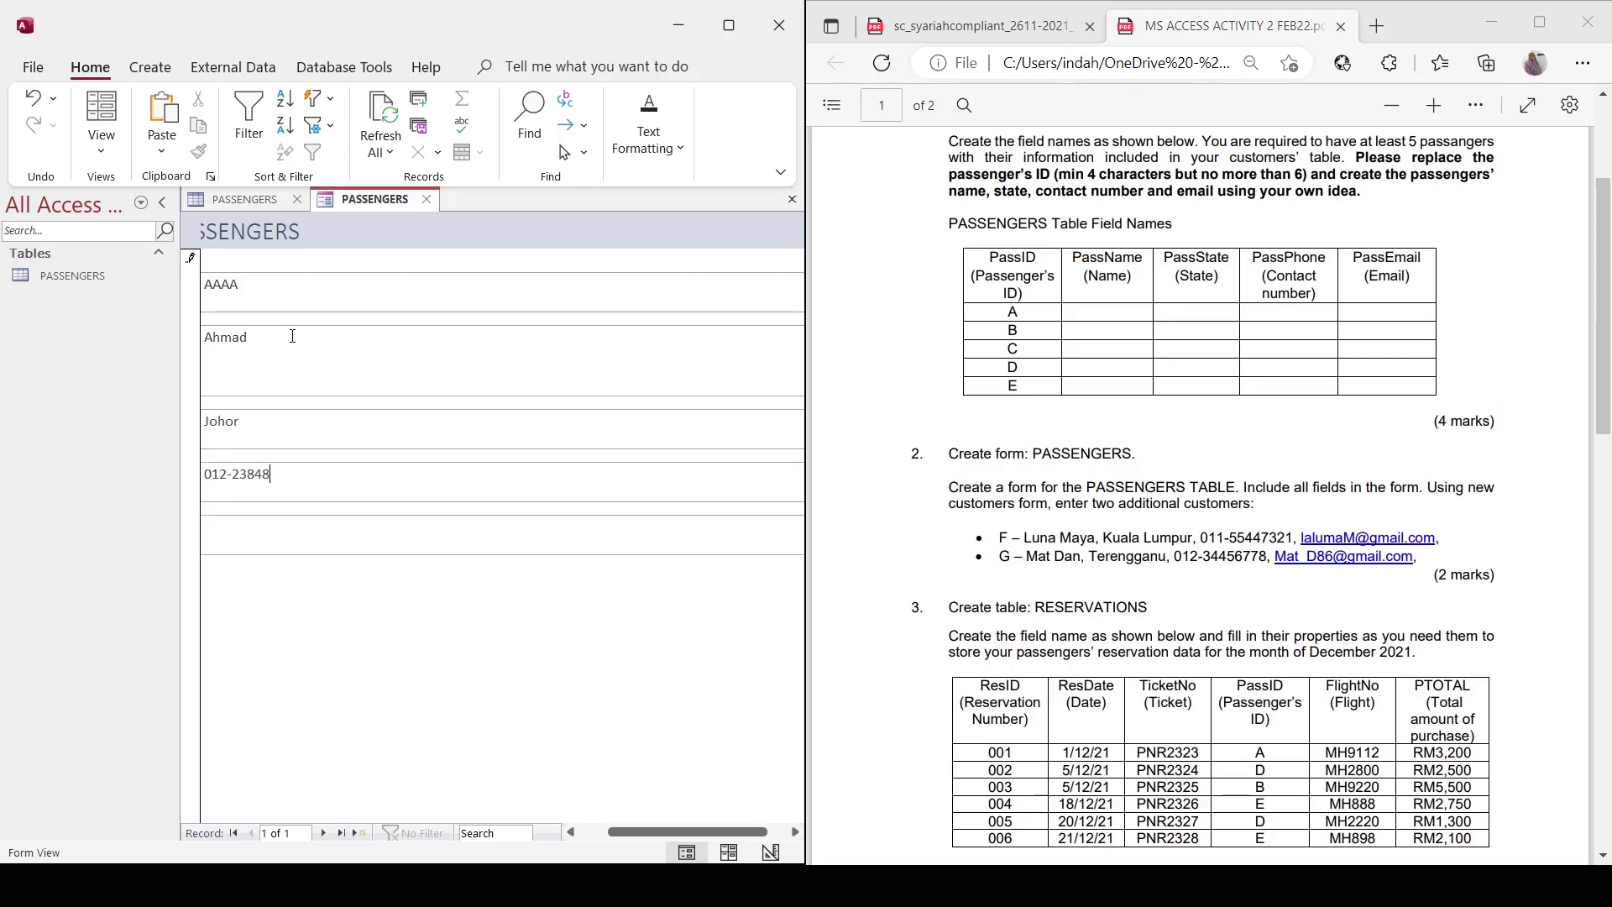
pyautogui.click(216, 537)
pyautogui.press('BackSpace')
pyautogui.write('a')
# Add passenger BBBB from Melaka with name, phone number and email.
pyautogui.click(356, 833)
pyautogui.press('Tab')
pyautogui.press('Tab')
pyautogui.press('Tab')
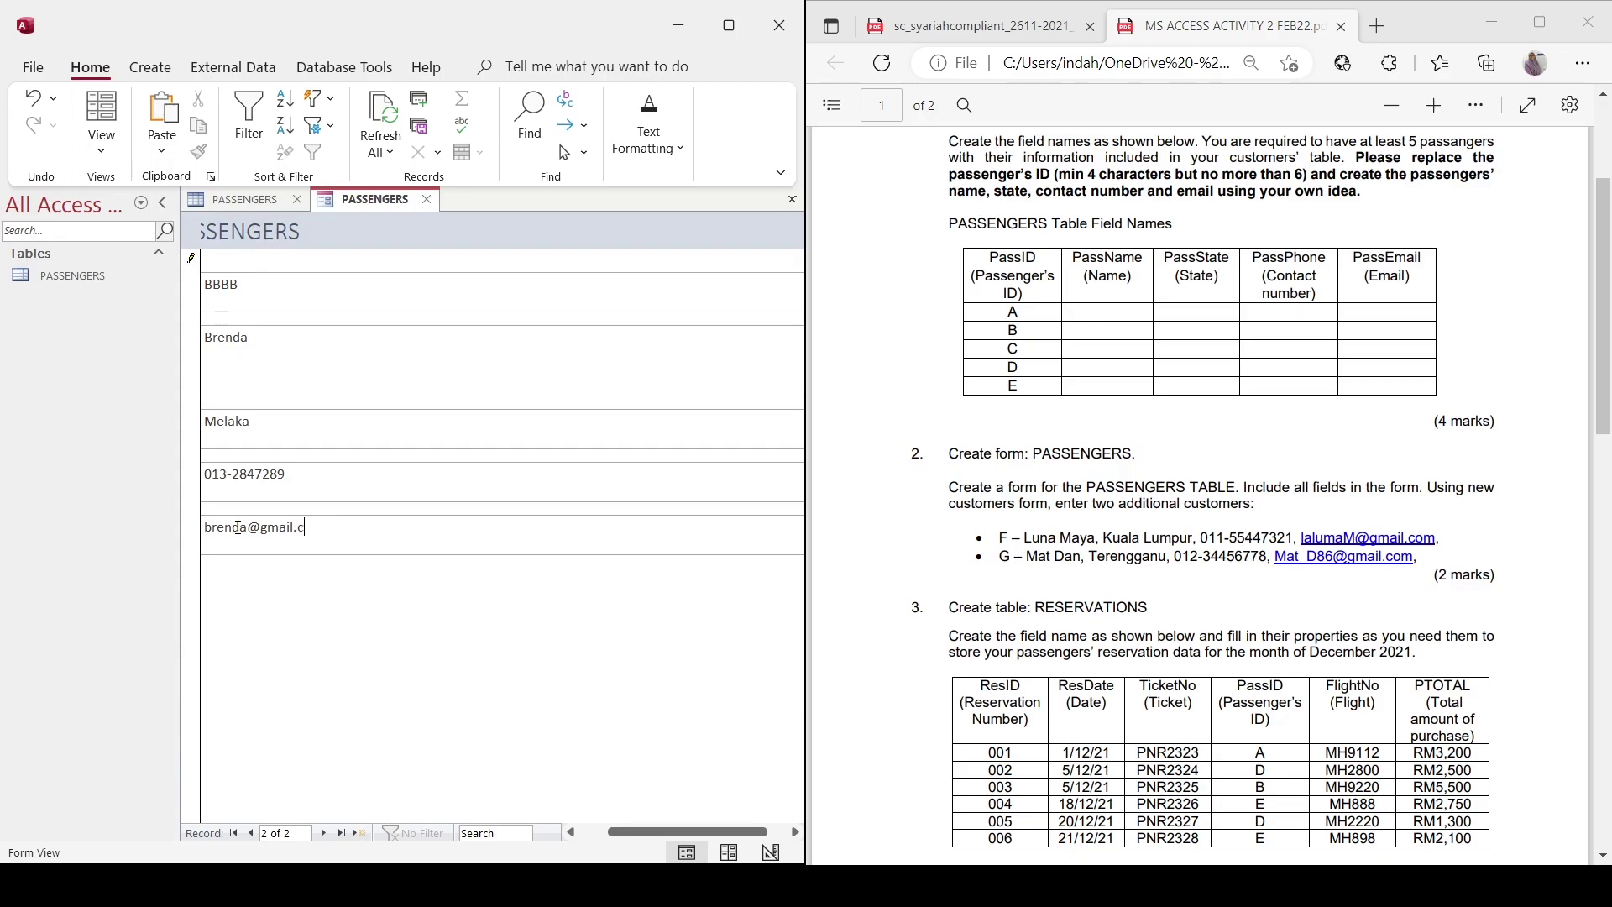
# Add passenger CCCC from Selangor with name, phone number and email.
pyautogui.click(362, 832)
pyautogui.click(319, 284)
pyautogui.press('Tab')
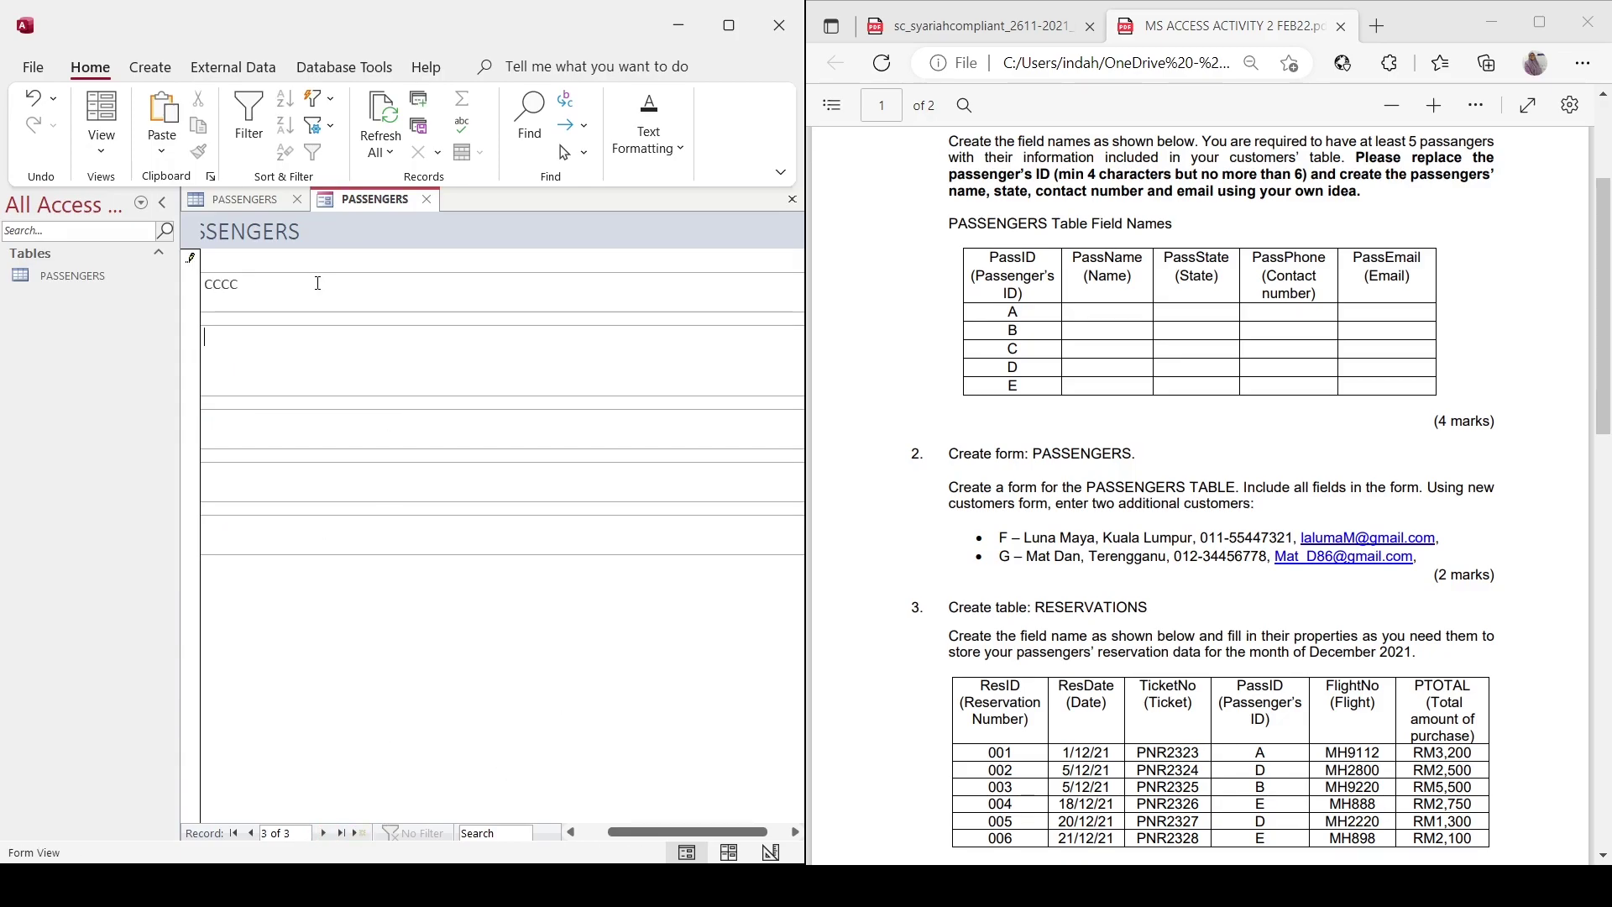
pyautogui.press('Tab')
pyautogui.press('BackSpace')
pyautogui.press('BackSpace')
pyautogui.click(301, 538)
pyautogui.write('C')
pyautogui.press('BackSpace')
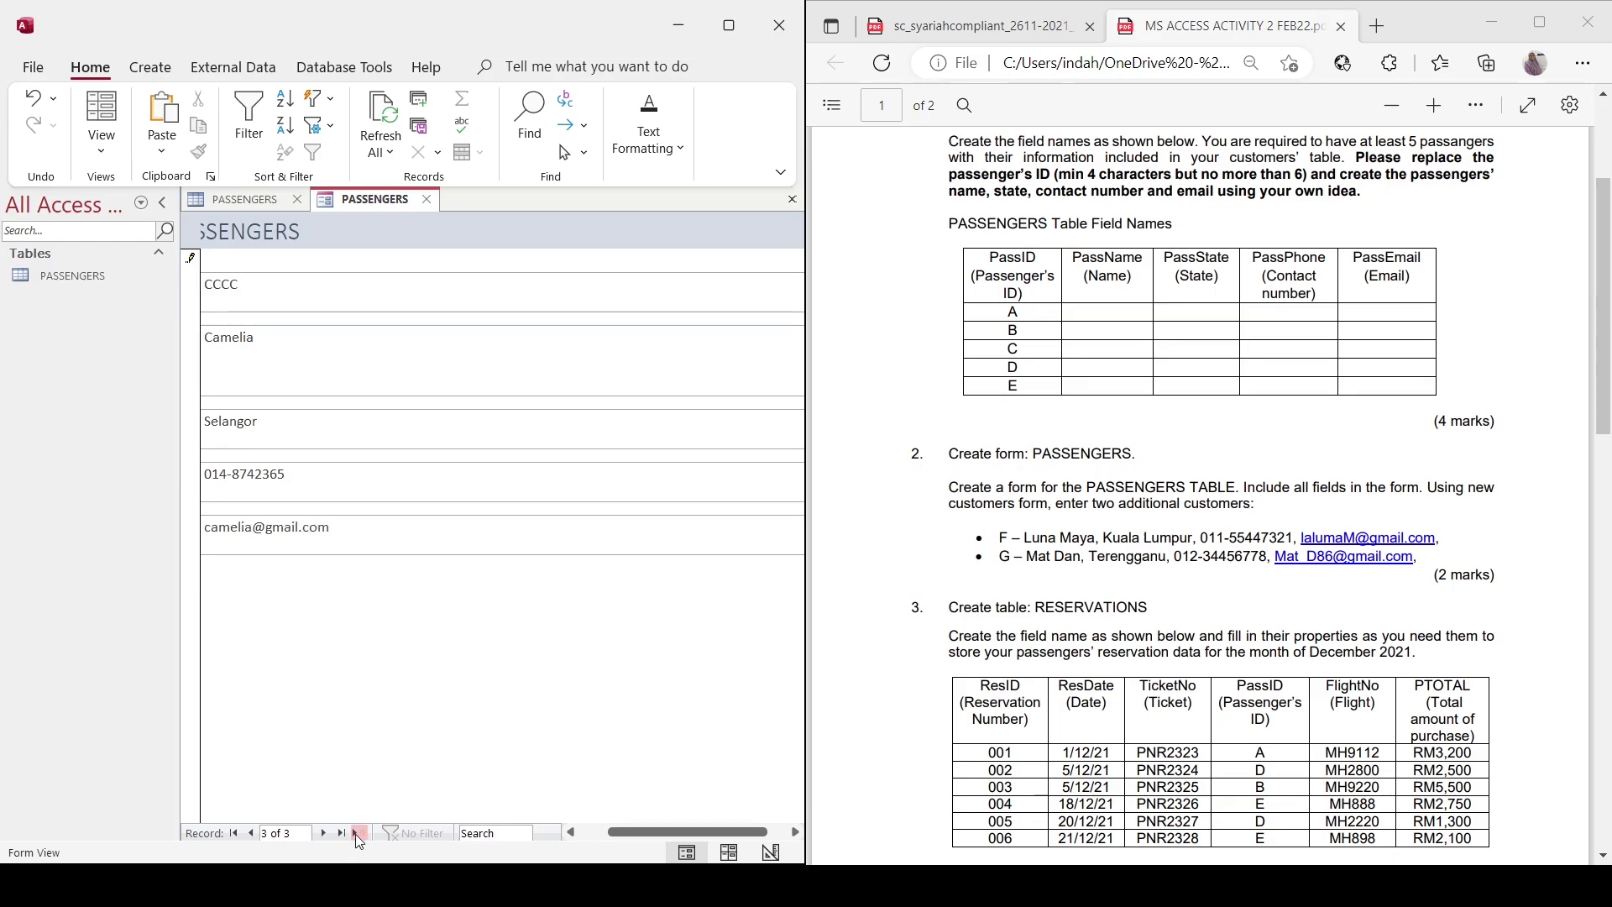
# Add passenger DDDD from Pahang with name, phone number and email.
pyautogui.click(359, 833)
pyautogui.click(271, 293)
pyautogui.write('DDDD')
pyautogui.press('Tab')
pyautogui.write('Dahlia')
pyautogui.press('Tab')
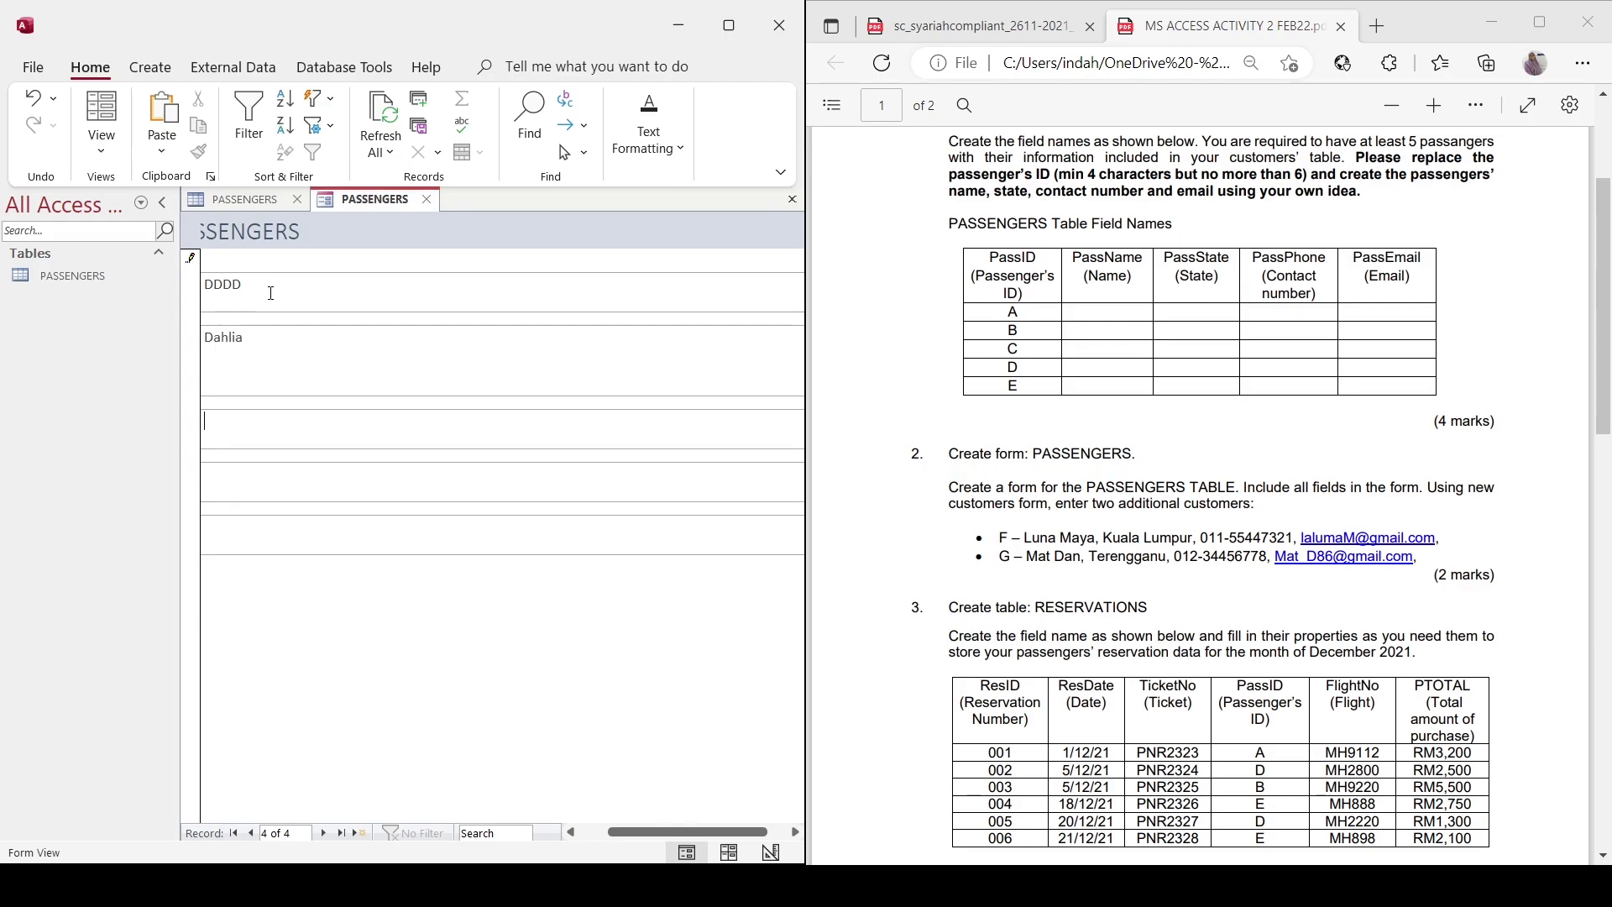
pyautogui.write('Pahang')
pyautogui.click(279, 529)
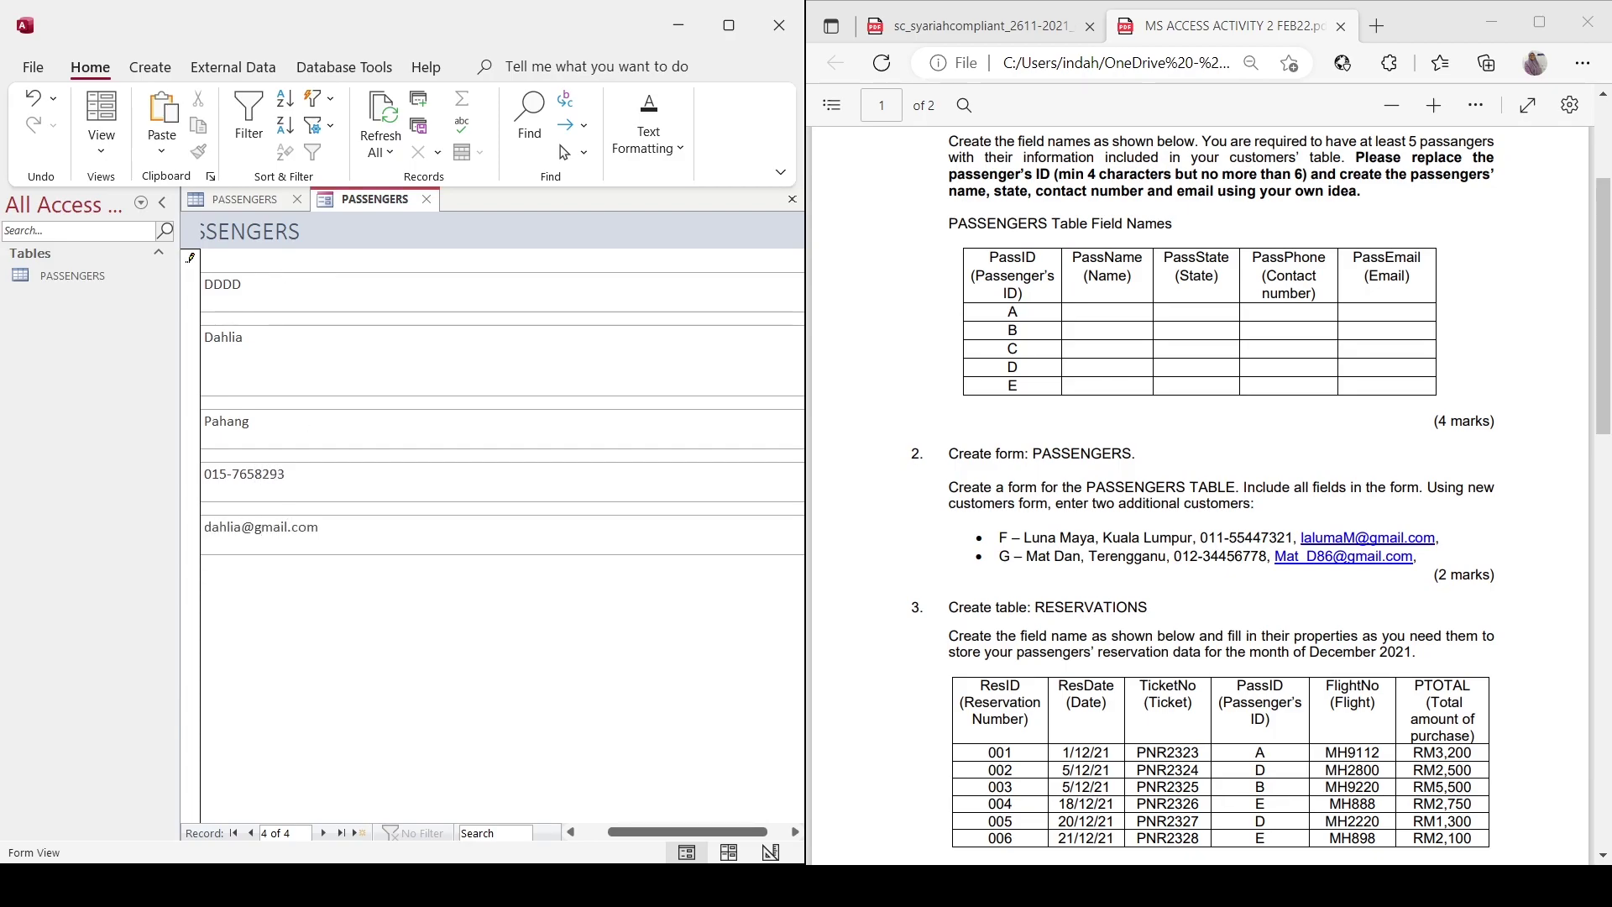
# Add passenger EEEE from Kelantan with name, phone number and email.
pyautogui.click(360, 833)
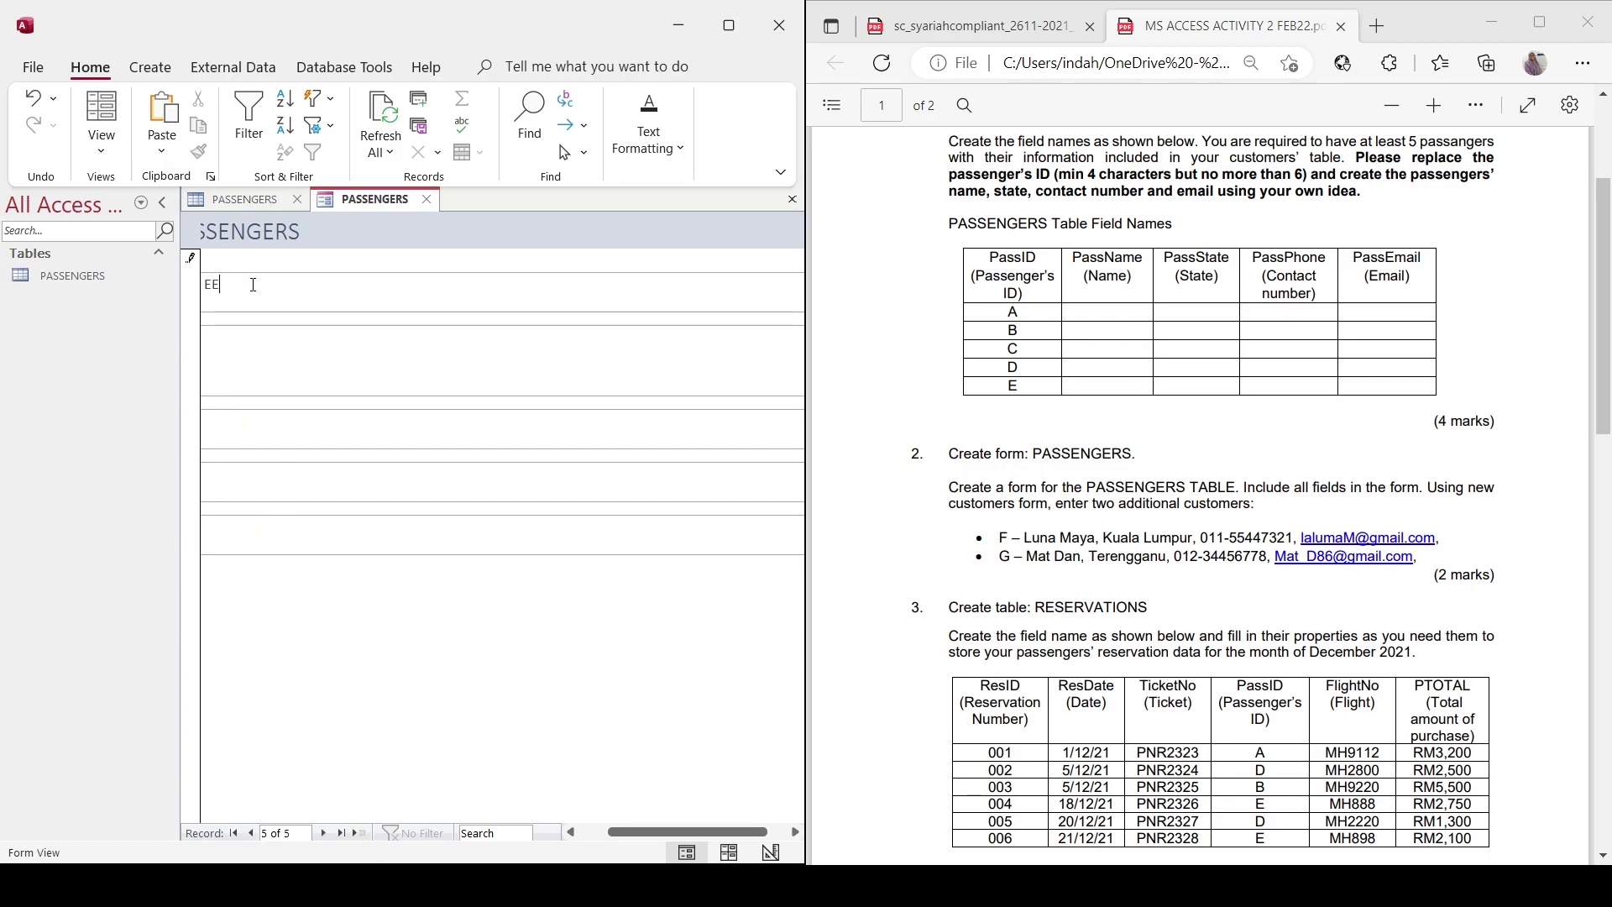
pyautogui.press('Tab')
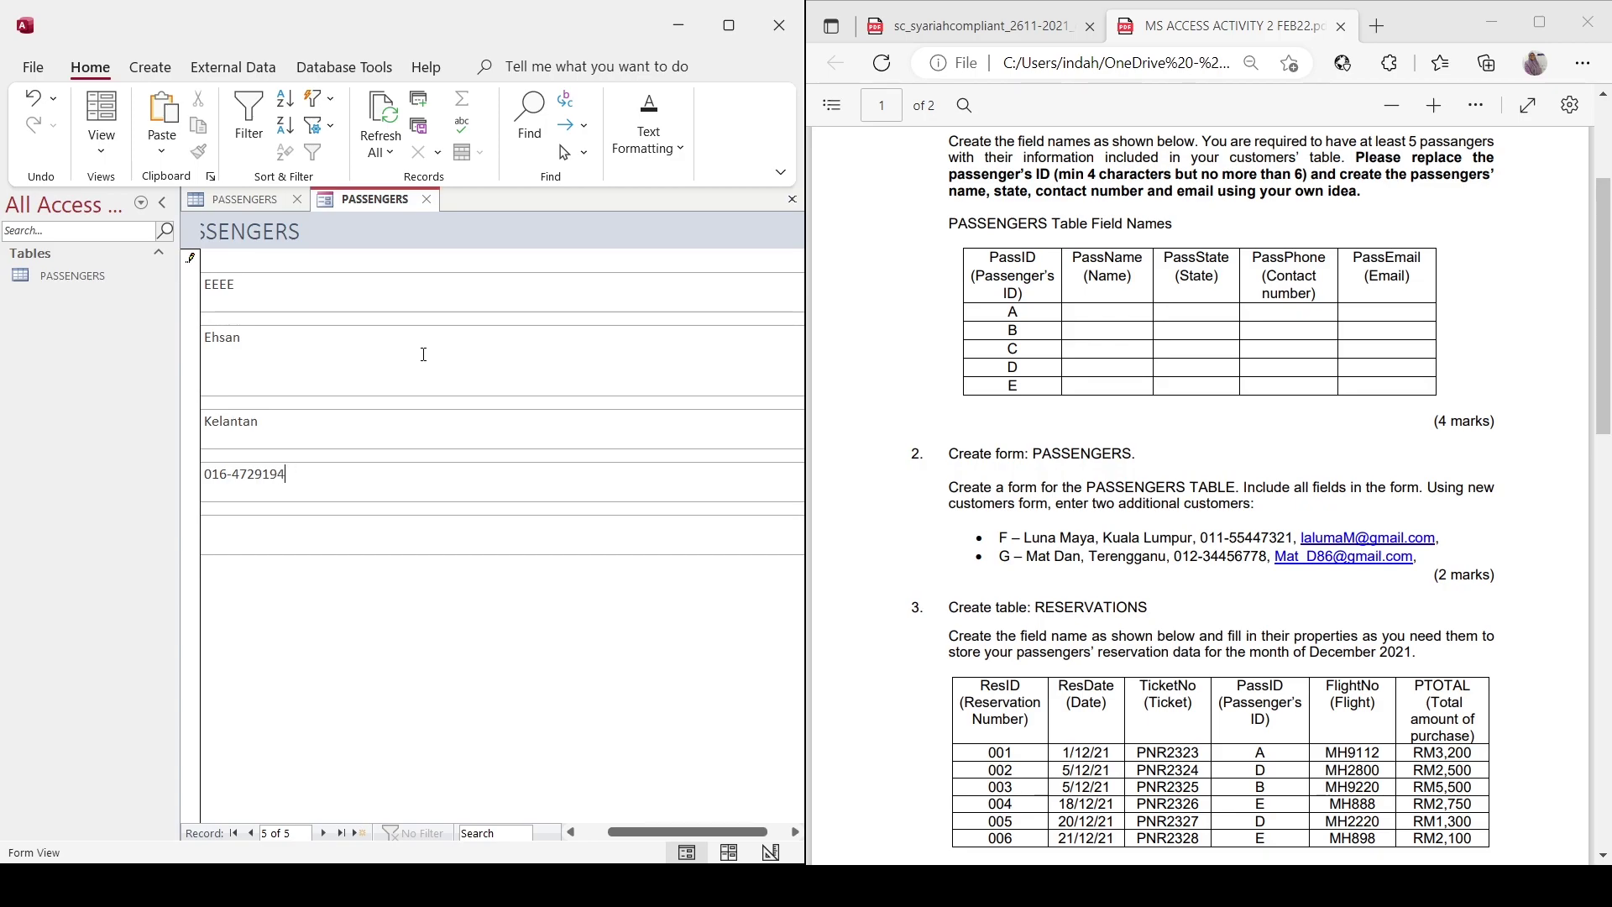
# Add passenger FFFF from Kuala Lumpur with name, phone number and email.
pyautogui.click(361, 833)
pyautogui.write('FFFF')
pyautogui.press('Tab')
pyautogui.press('Tab')
pyautogui.write('Kuala Lumpur')
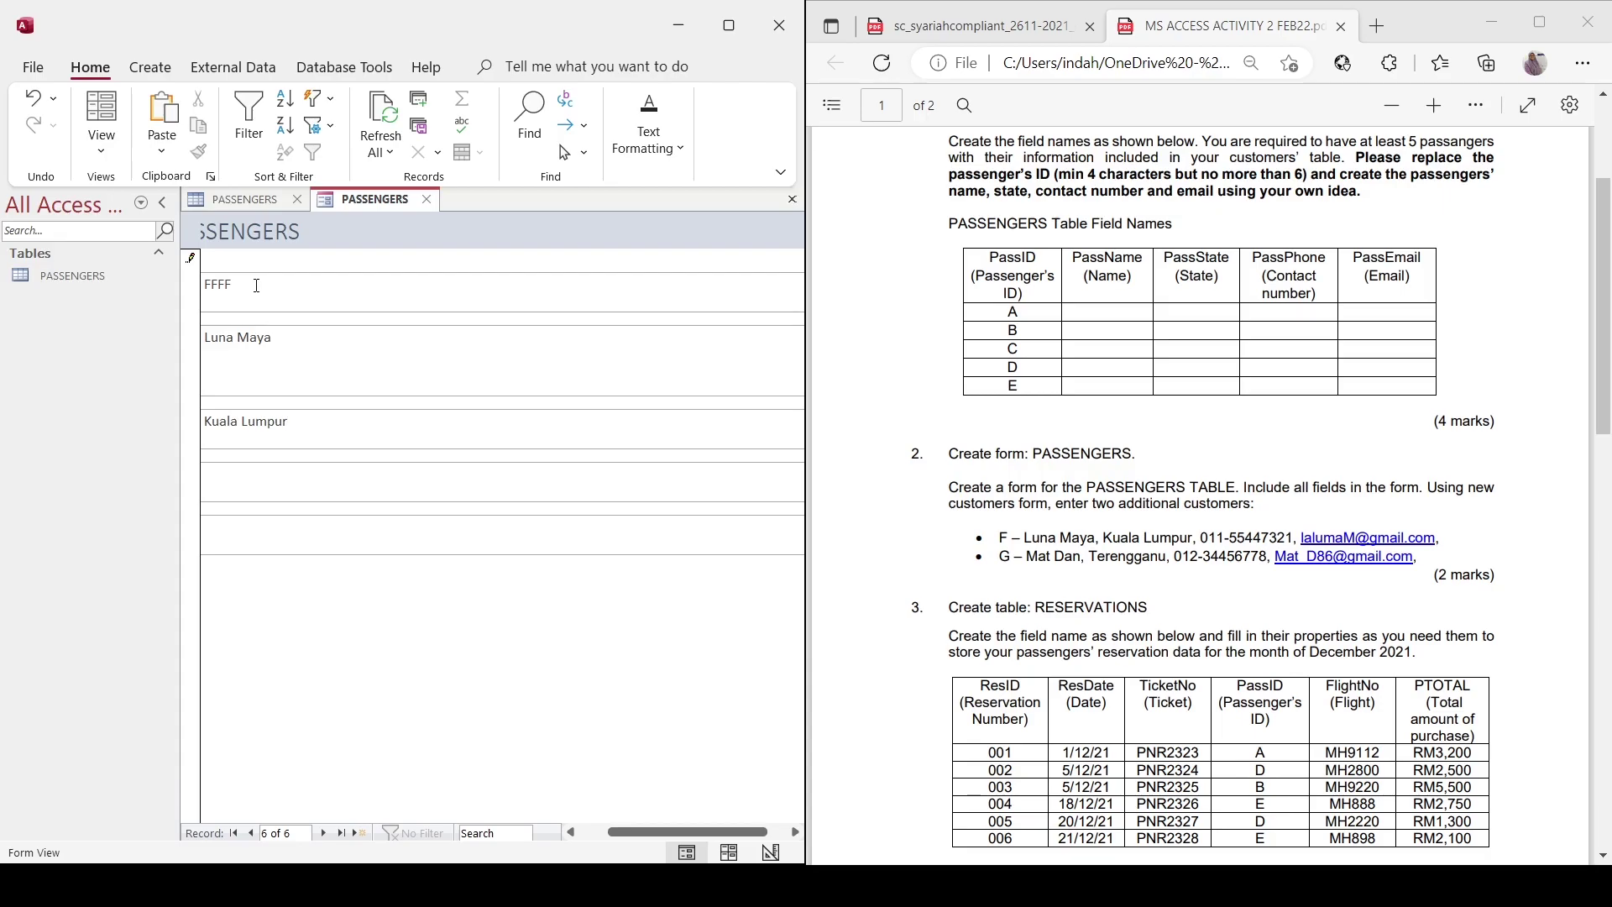
pyautogui.click(480, 530)
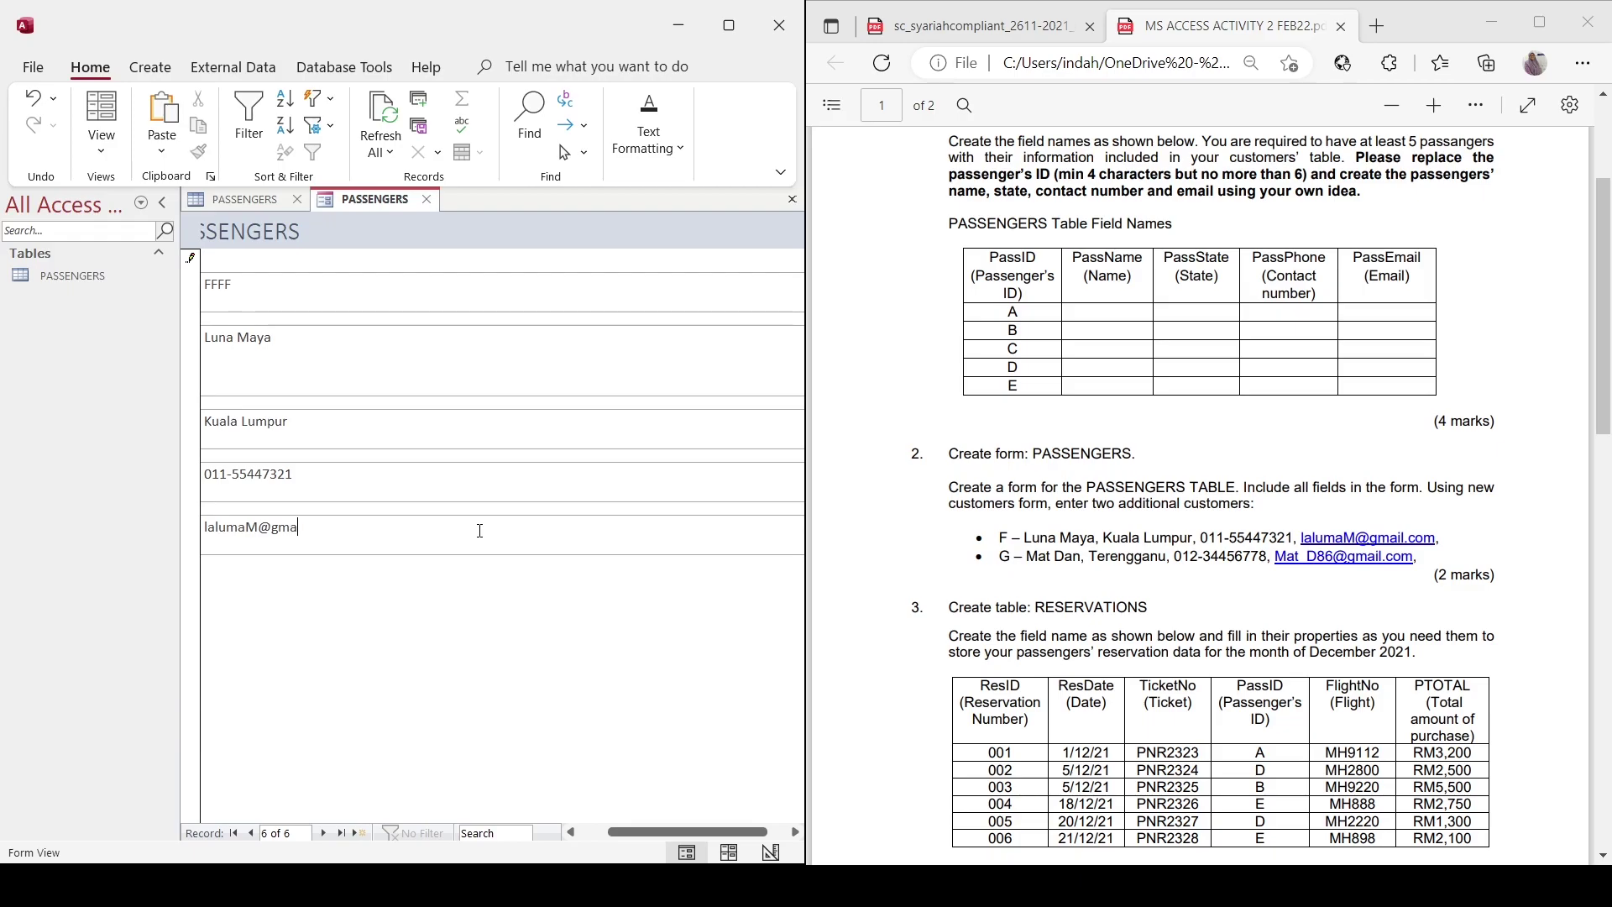
# Add passenger GGGG from Terengganu with name, phone and email, then start a blank record.
pyautogui.click(360, 833)
pyautogui.click(246, 286)
pyautogui.write('GGGG')
pyautogui.press('Tab')
pyautogui.press('Tab')
pyautogui.write('Terengganu')
pyautogui.press('Tab')
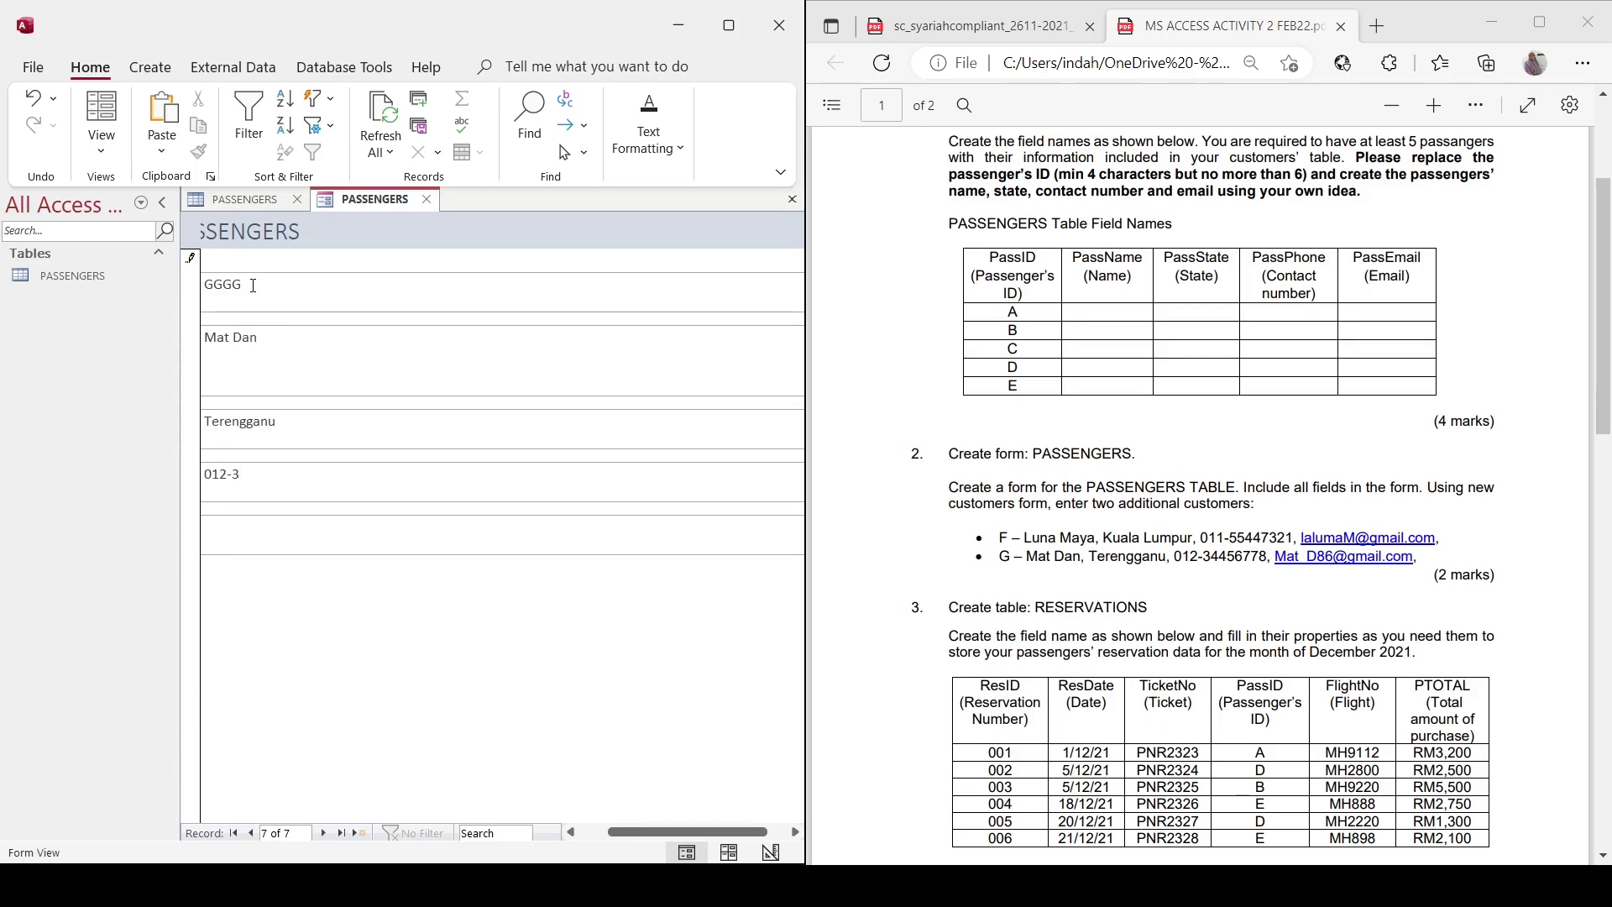
pyautogui.press('Tab')
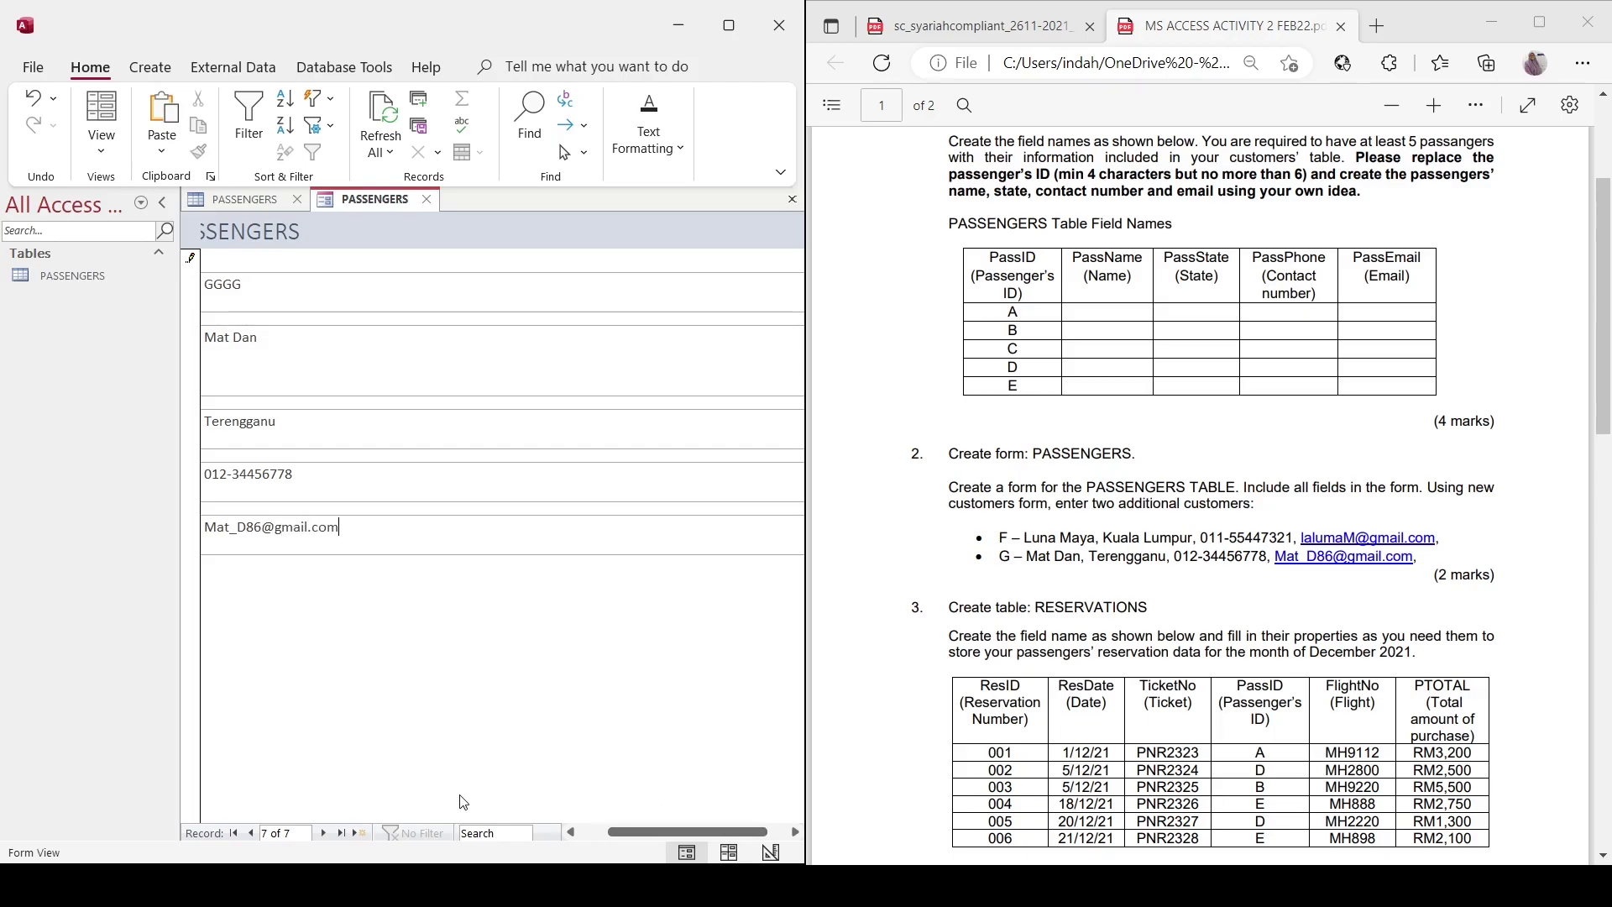
pyautogui.click(361, 831)
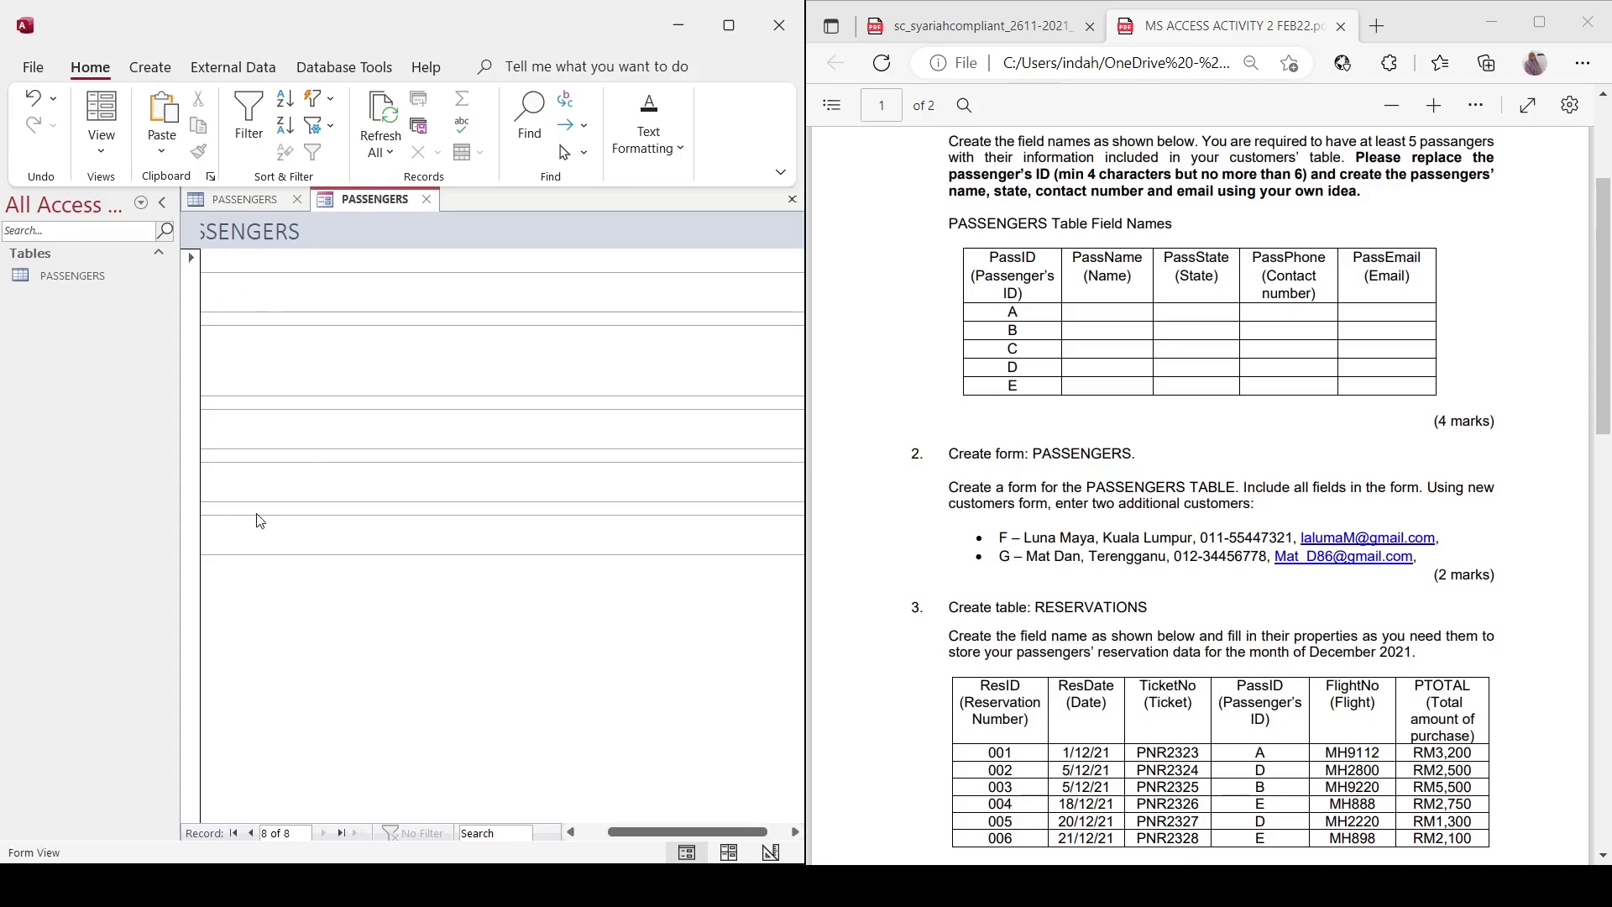
# Refresh the PASSENGERS datasheet to show the new records and autofit the PassEmail column.
pyautogui.click(238, 201)
pyautogui.click(380, 124)
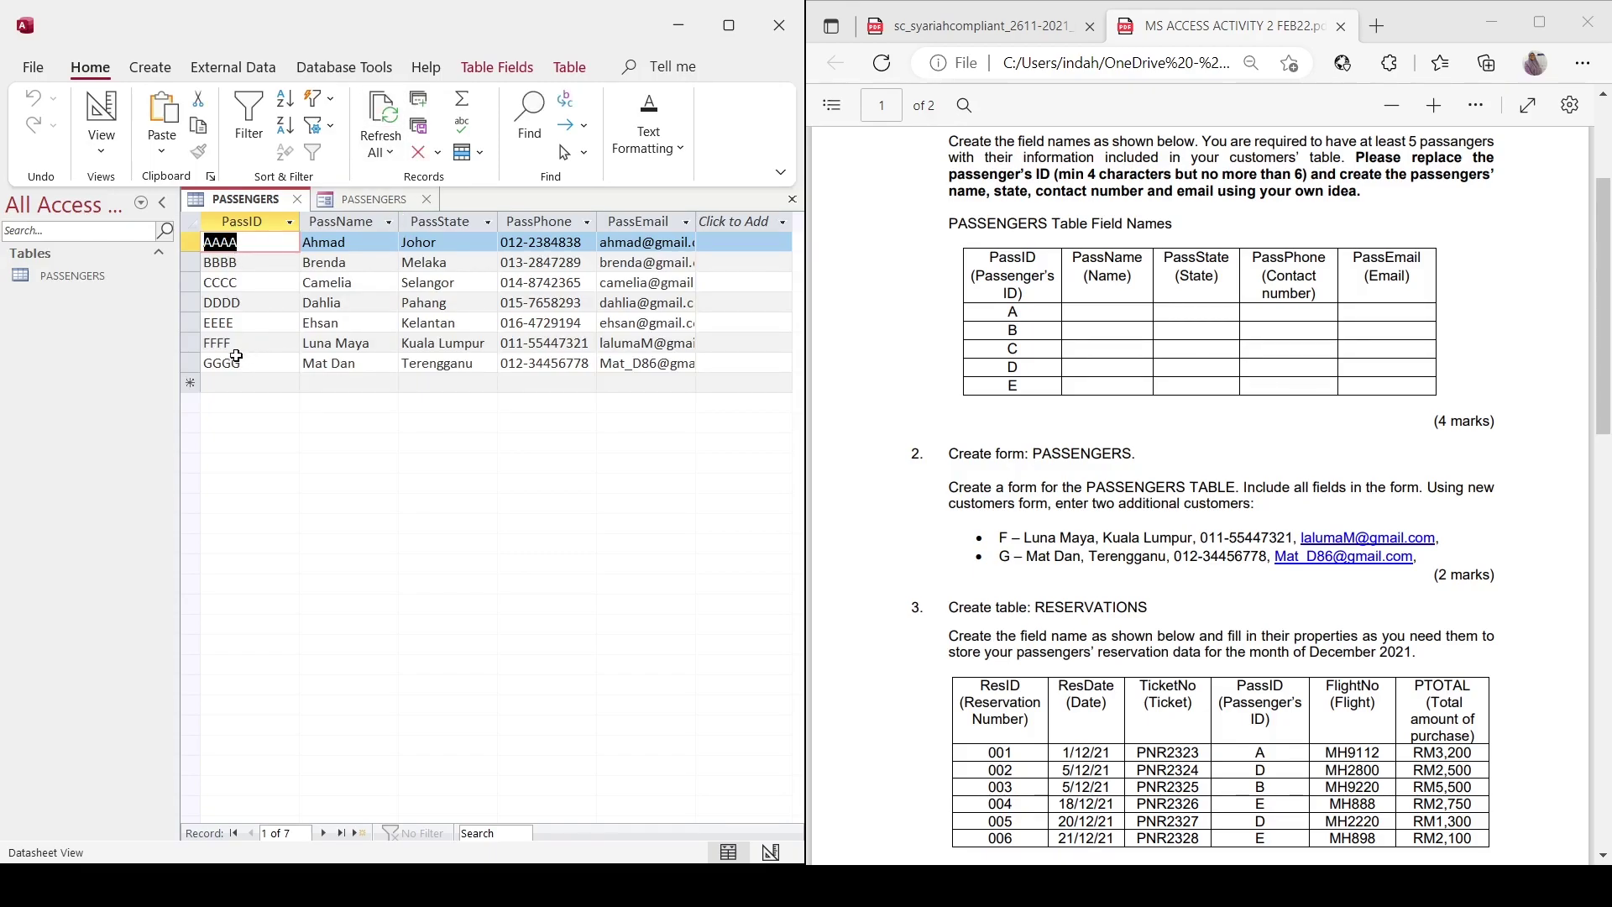
pyautogui.doubleClick(695, 218)
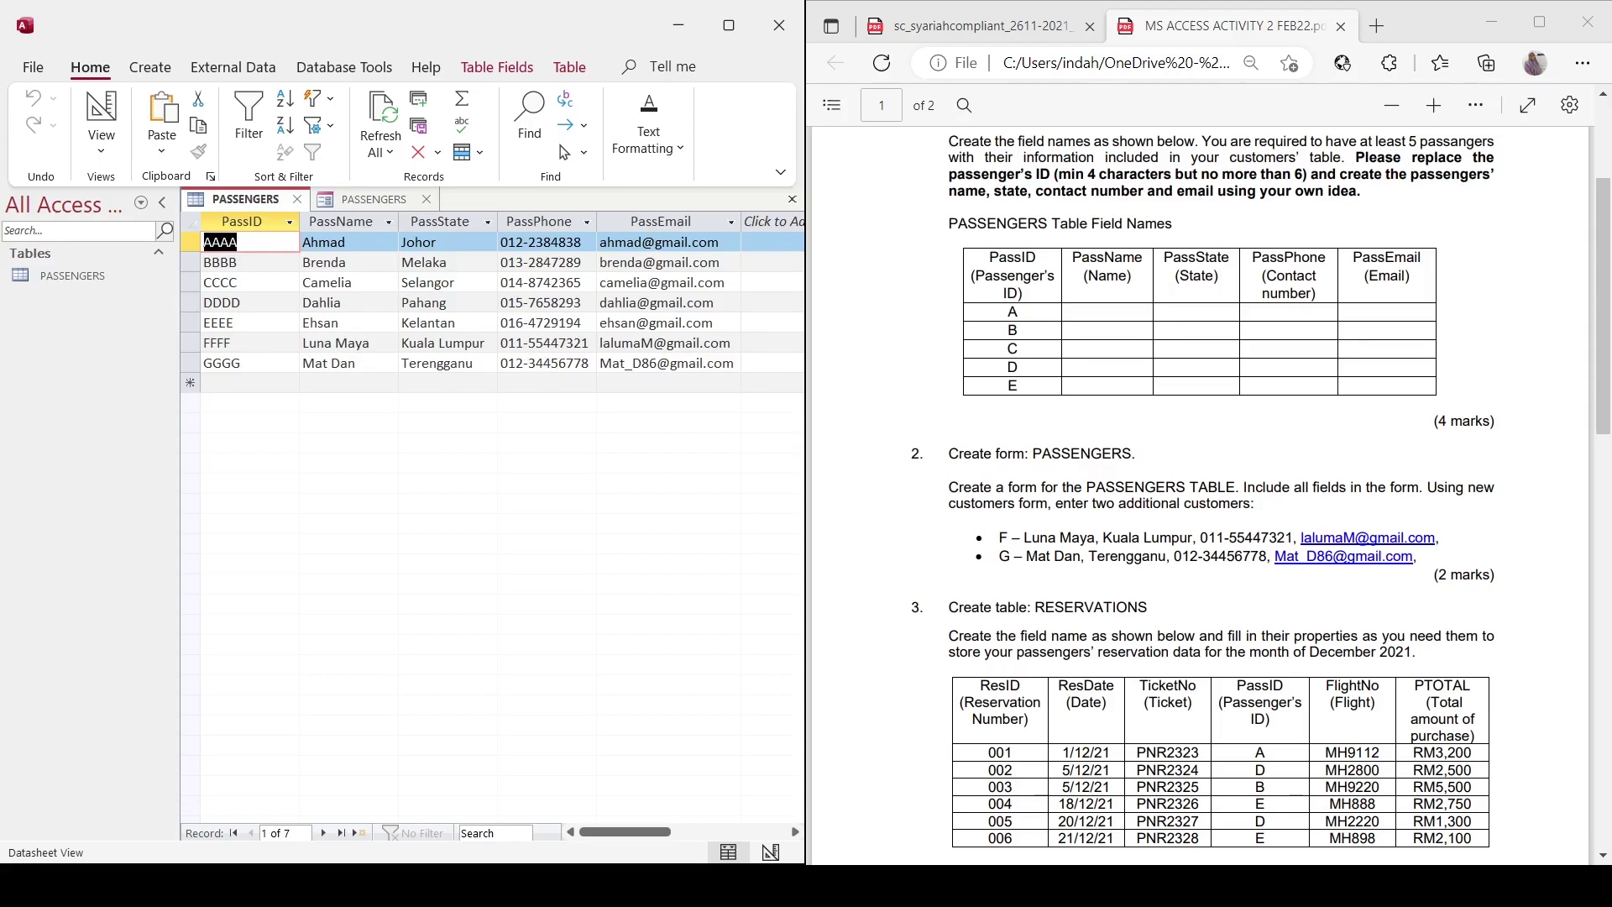
# Create a new blank table.
pyautogui.scroll(-4, 1201, 496)
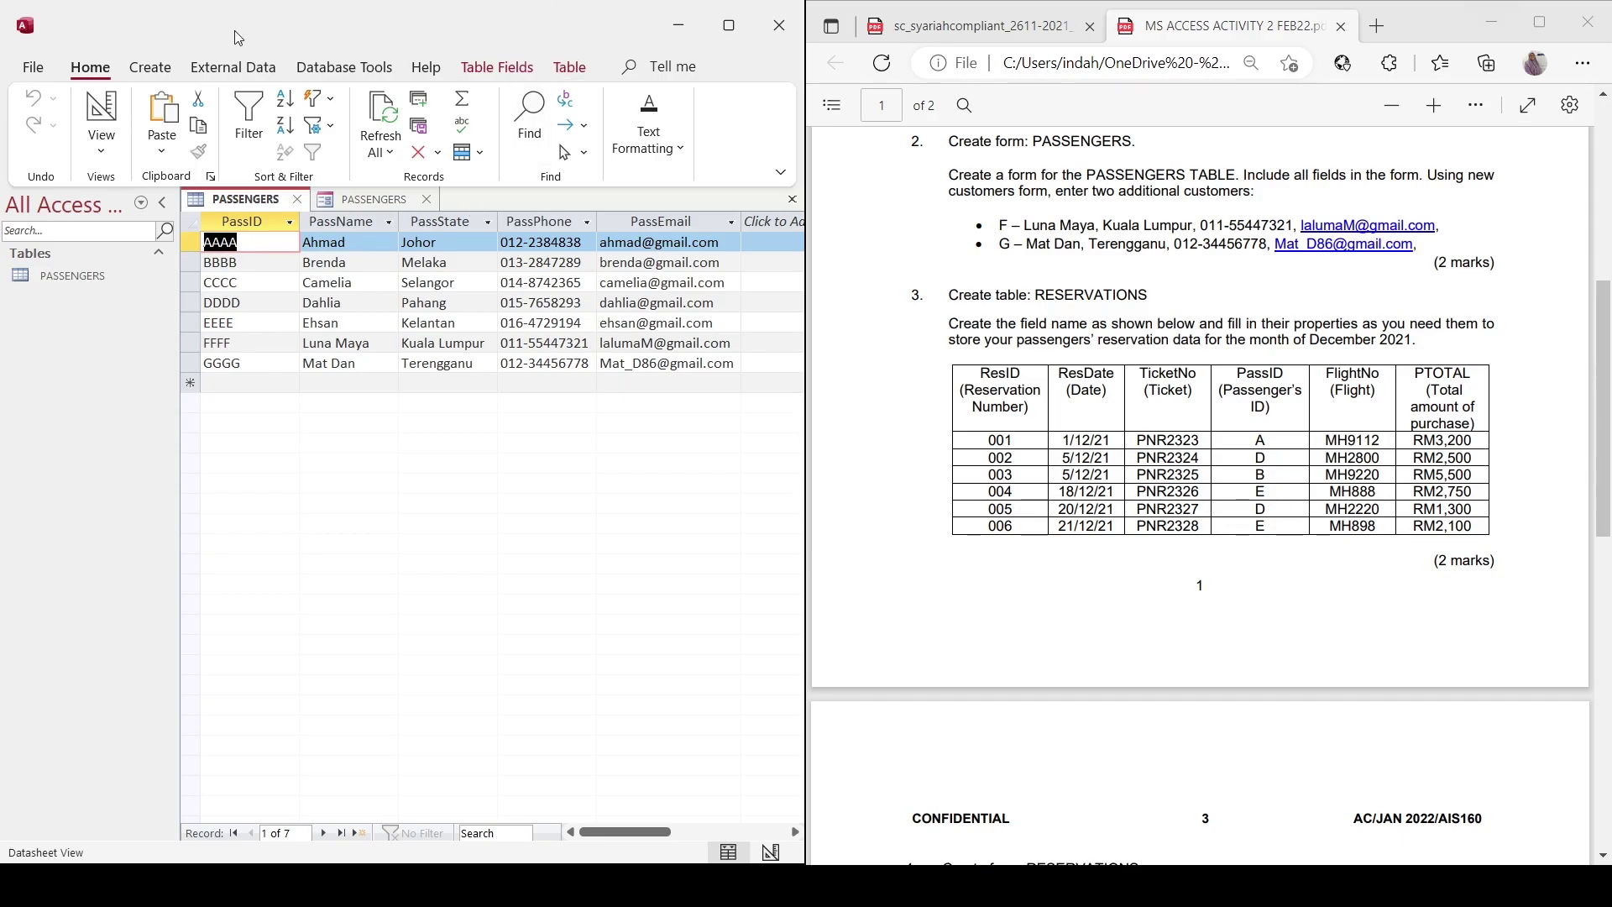
pyautogui.click(139, 76)
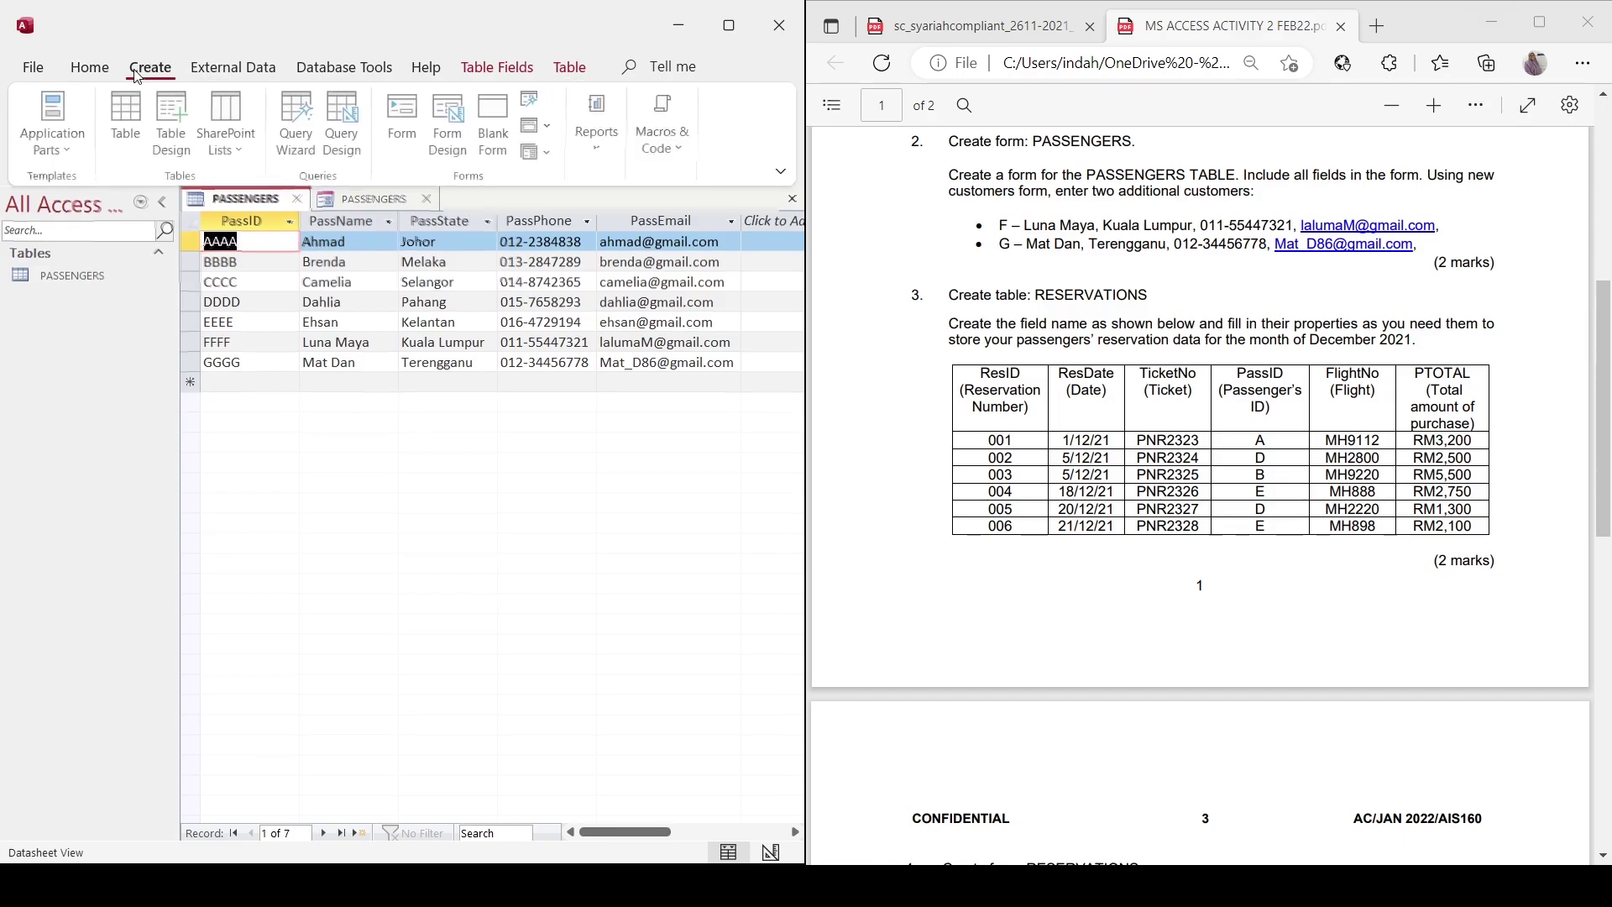
pyautogui.click(129, 121)
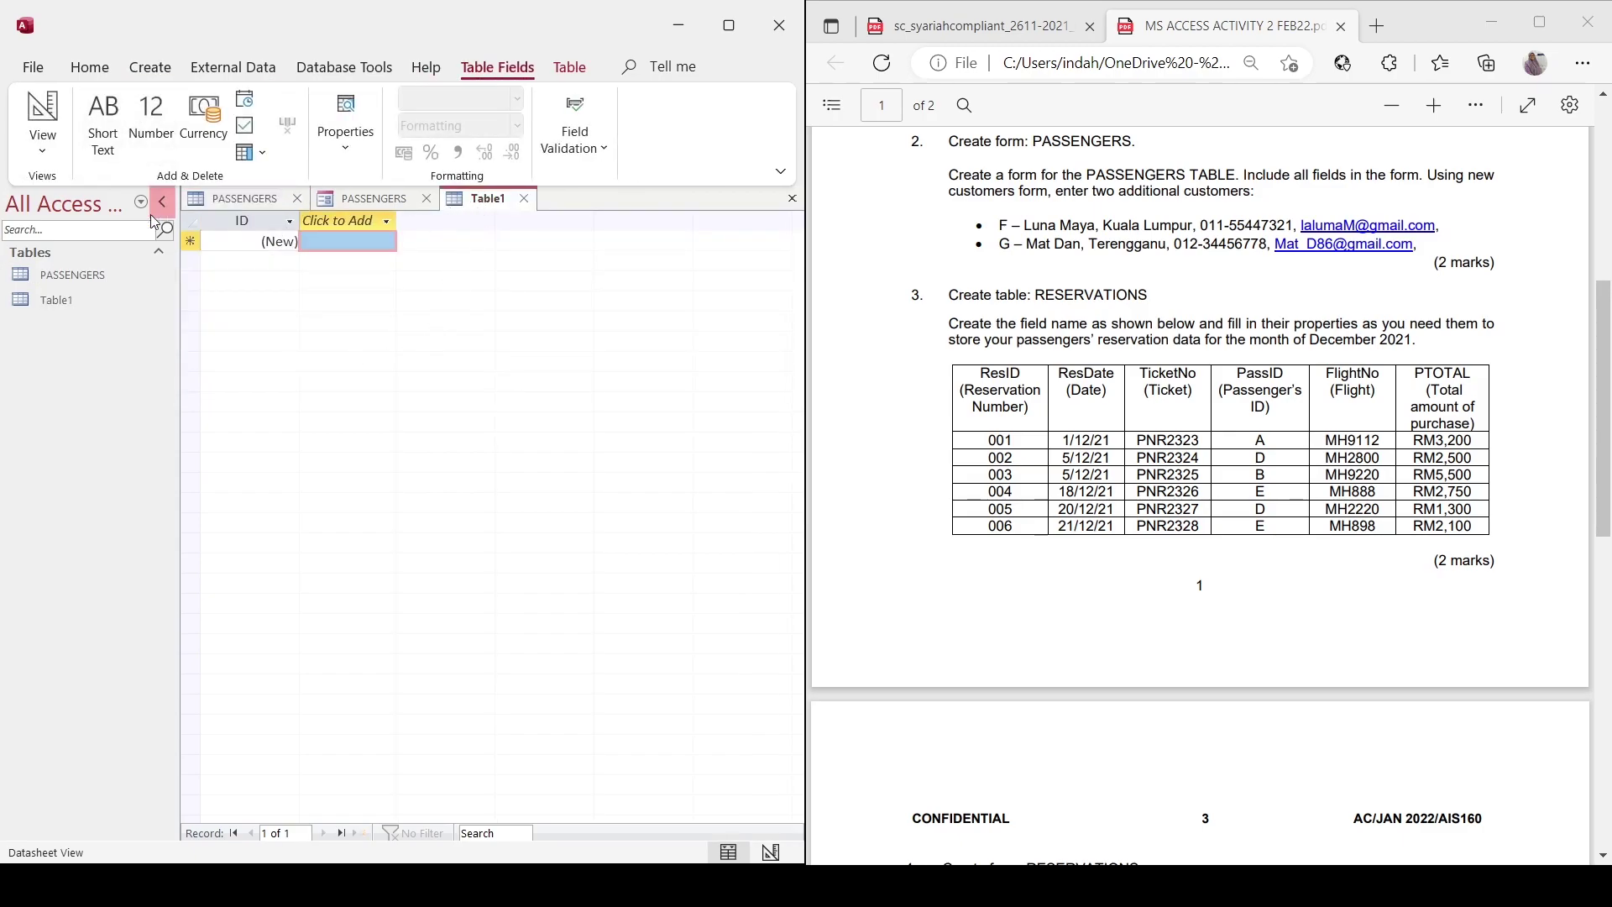
# Save the new table as RESERVATIONS and rename ID to ResID with Short Text type.
pyautogui.click(43, 126)
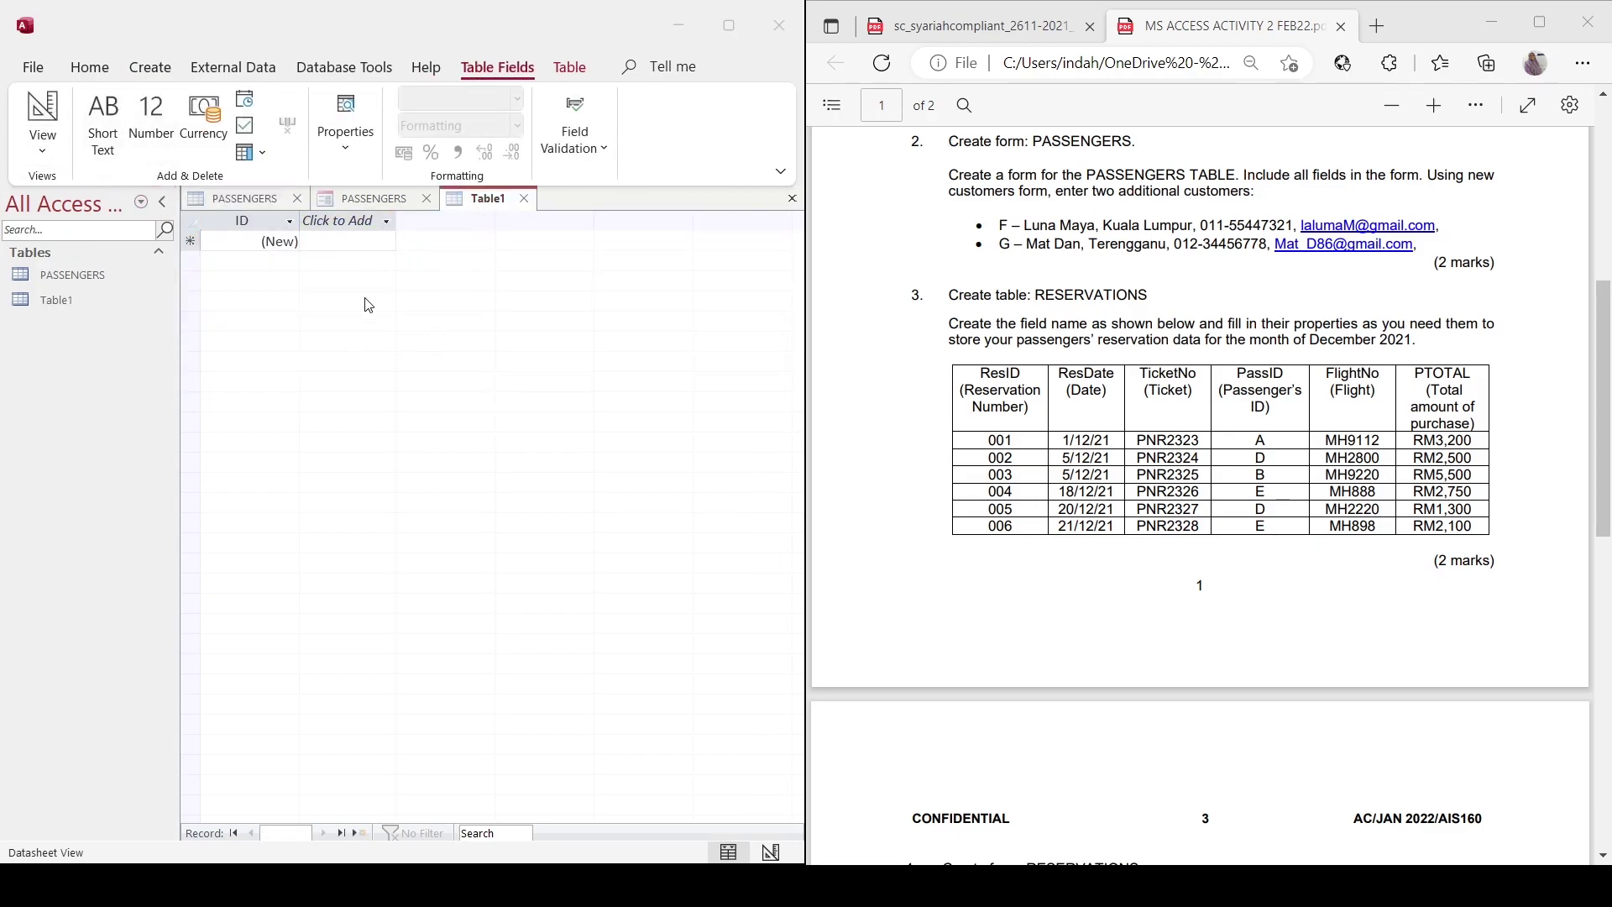
pyautogui.press('capslock')
pyautogui.press('capslock')
pyautogui.press('Return')
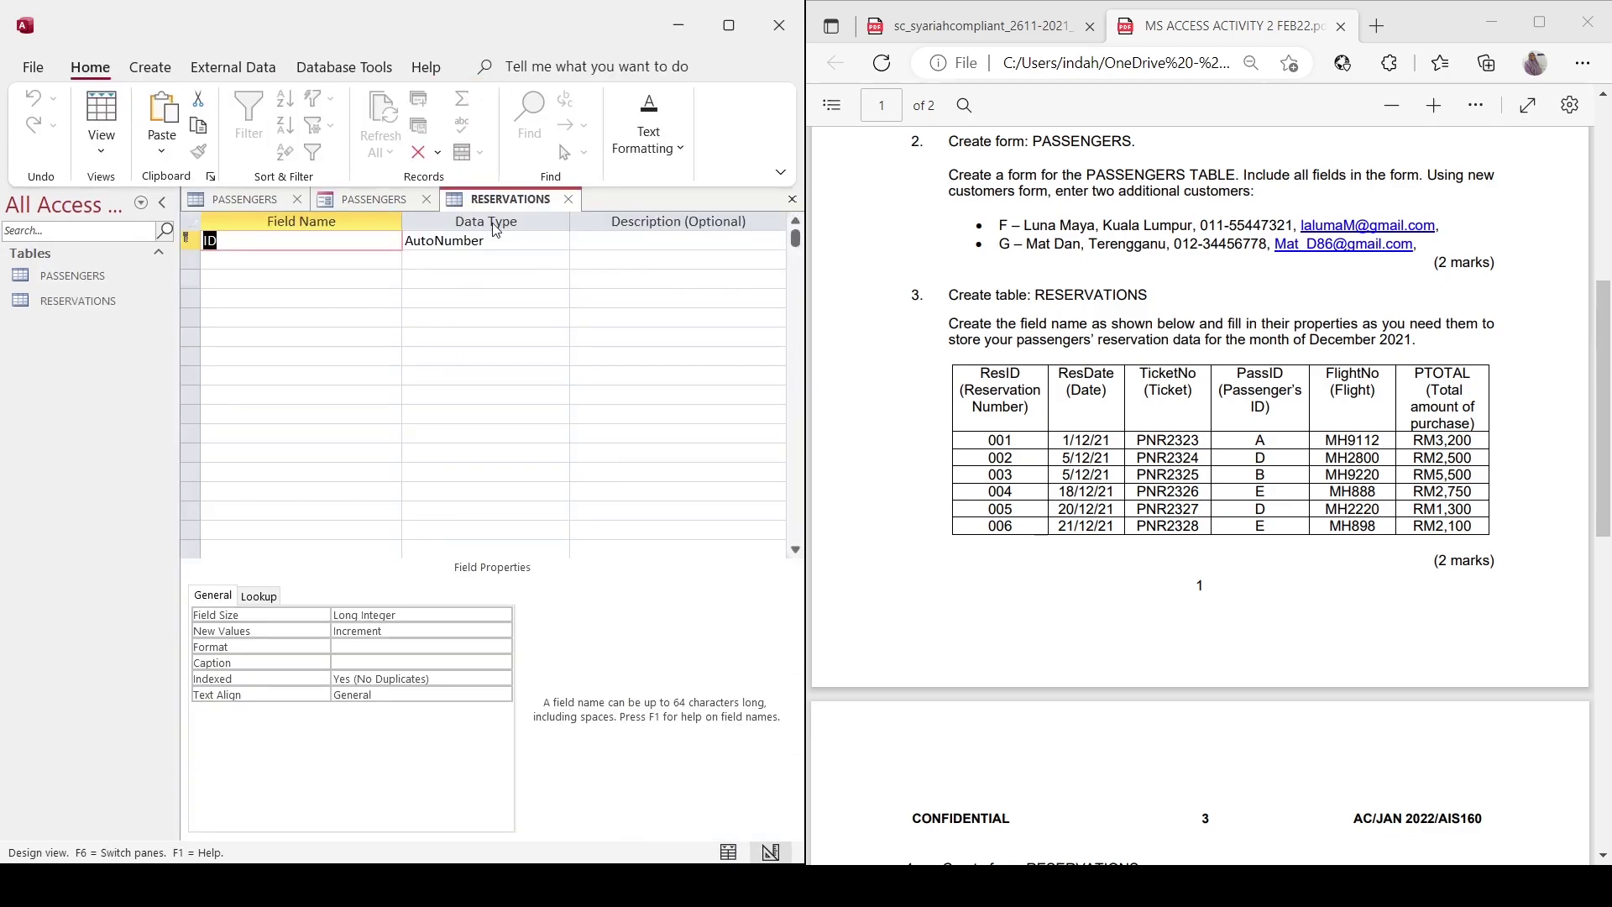
pyautogui.click(206, 240)
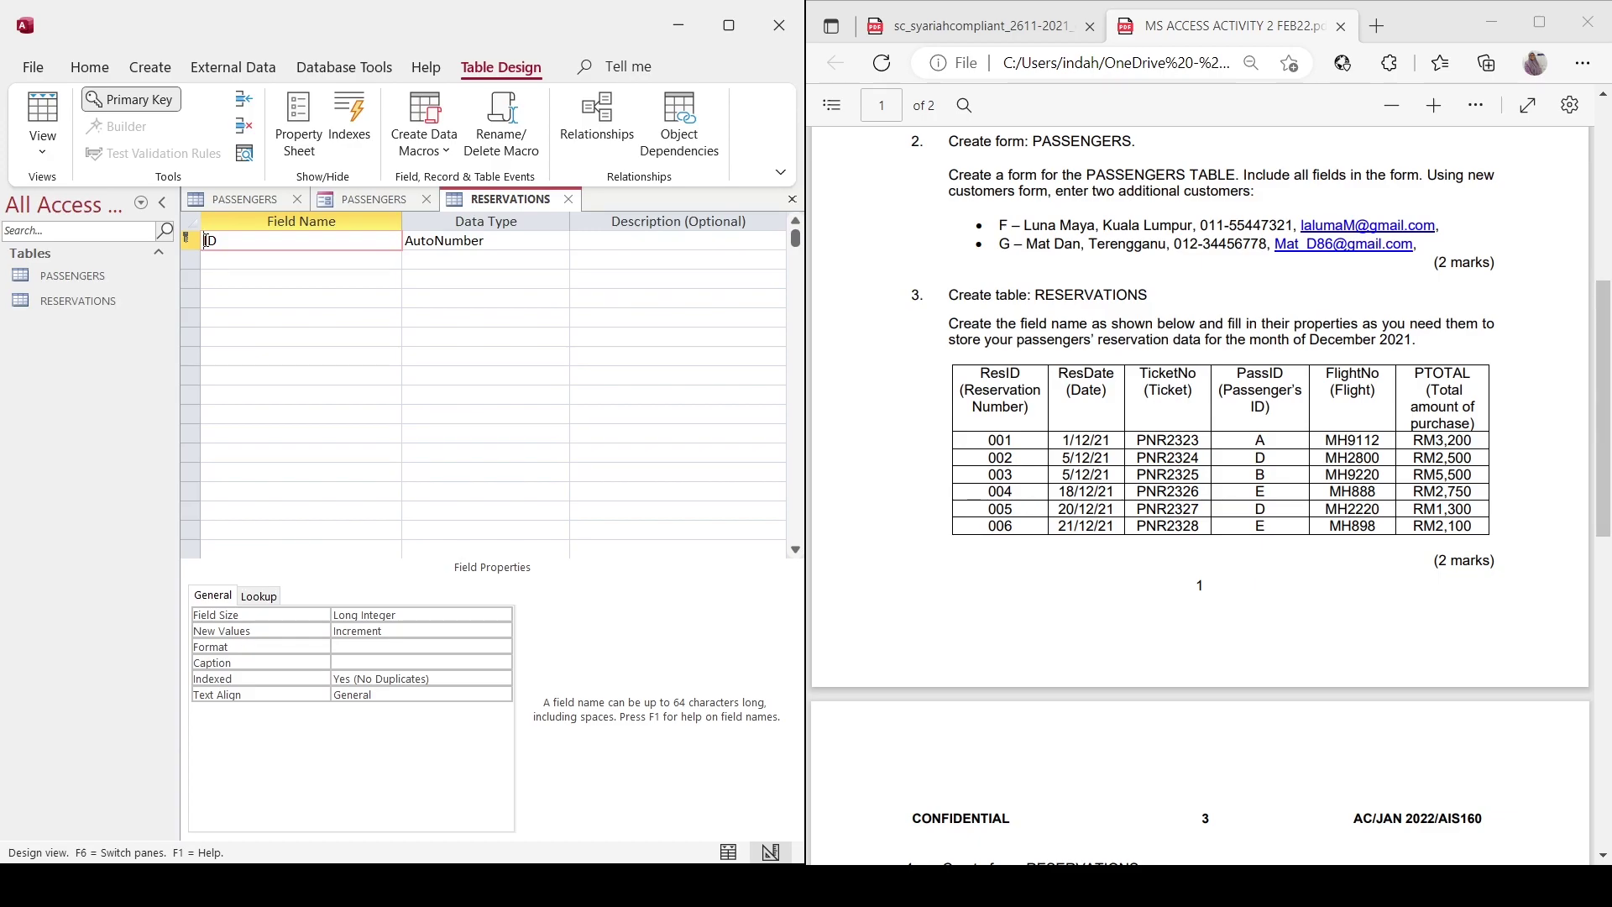
pyautogui.write('Res')
pyautogui.click(550, 240)
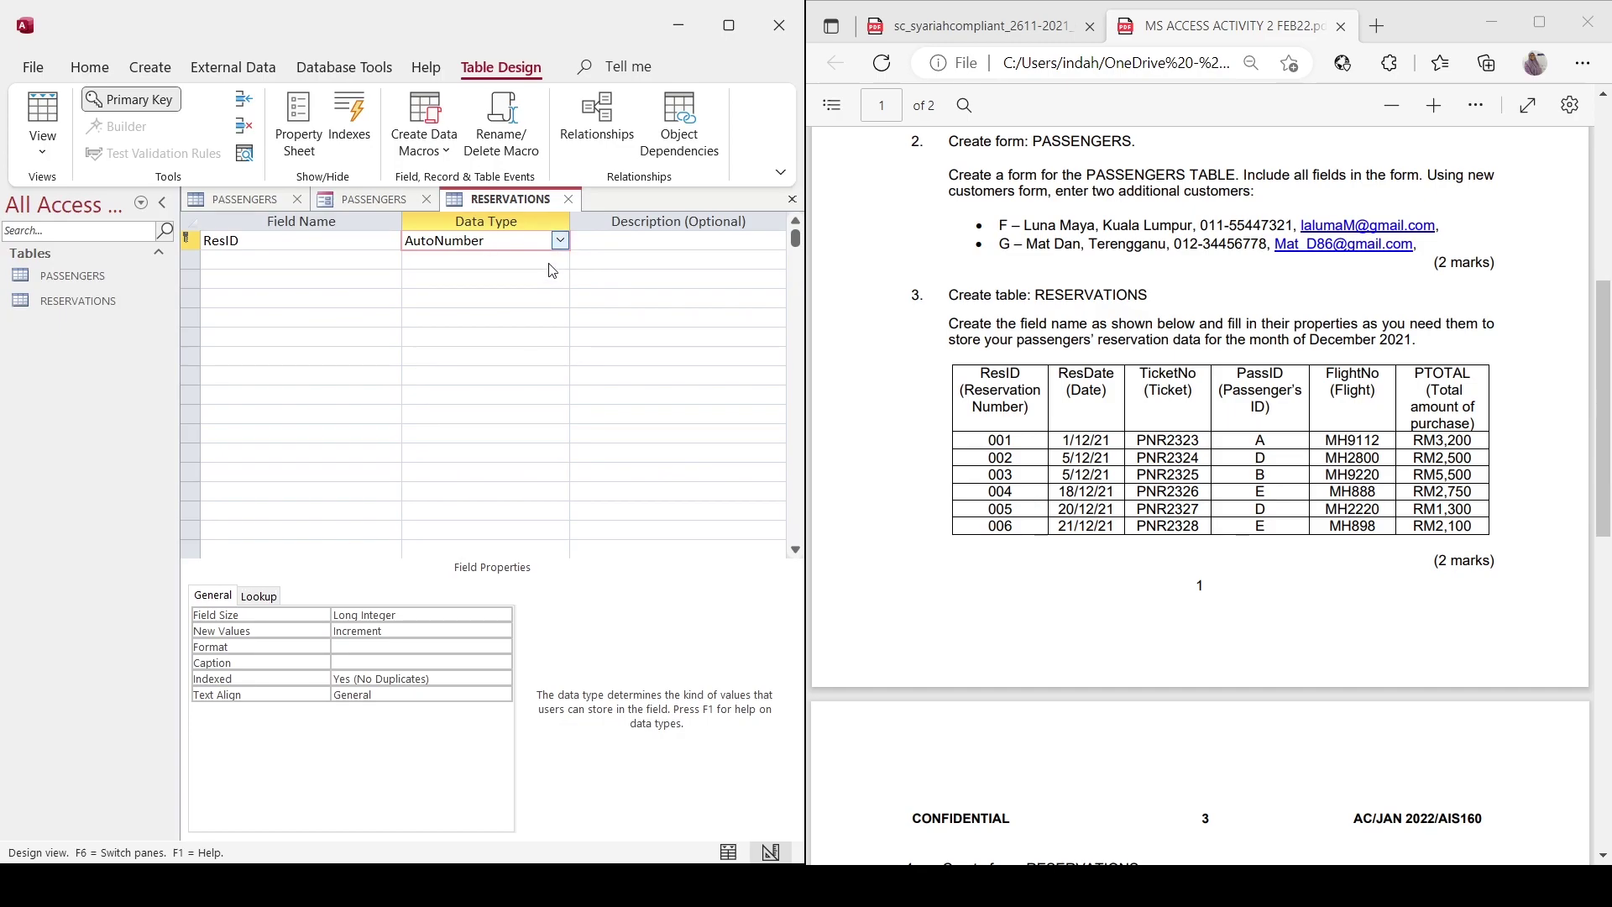
pyautogui.write('s')
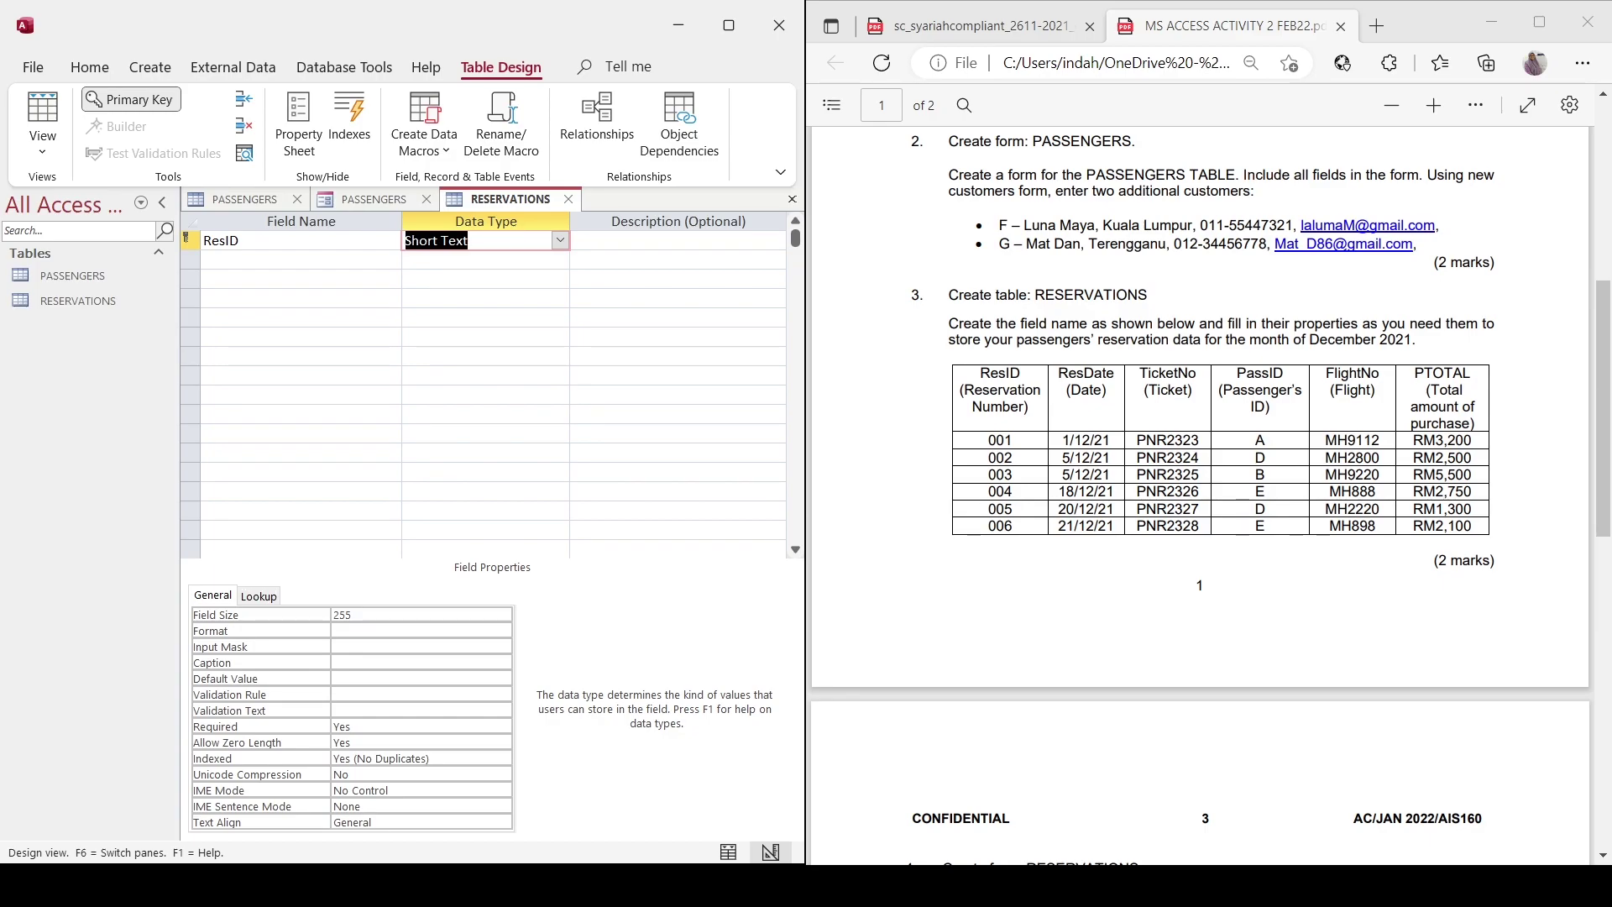
# Add a ResDate field of type Date/Time and edit its Format property.
pyautogui.click(342, 258)
pyautogui.write('ResDaye')
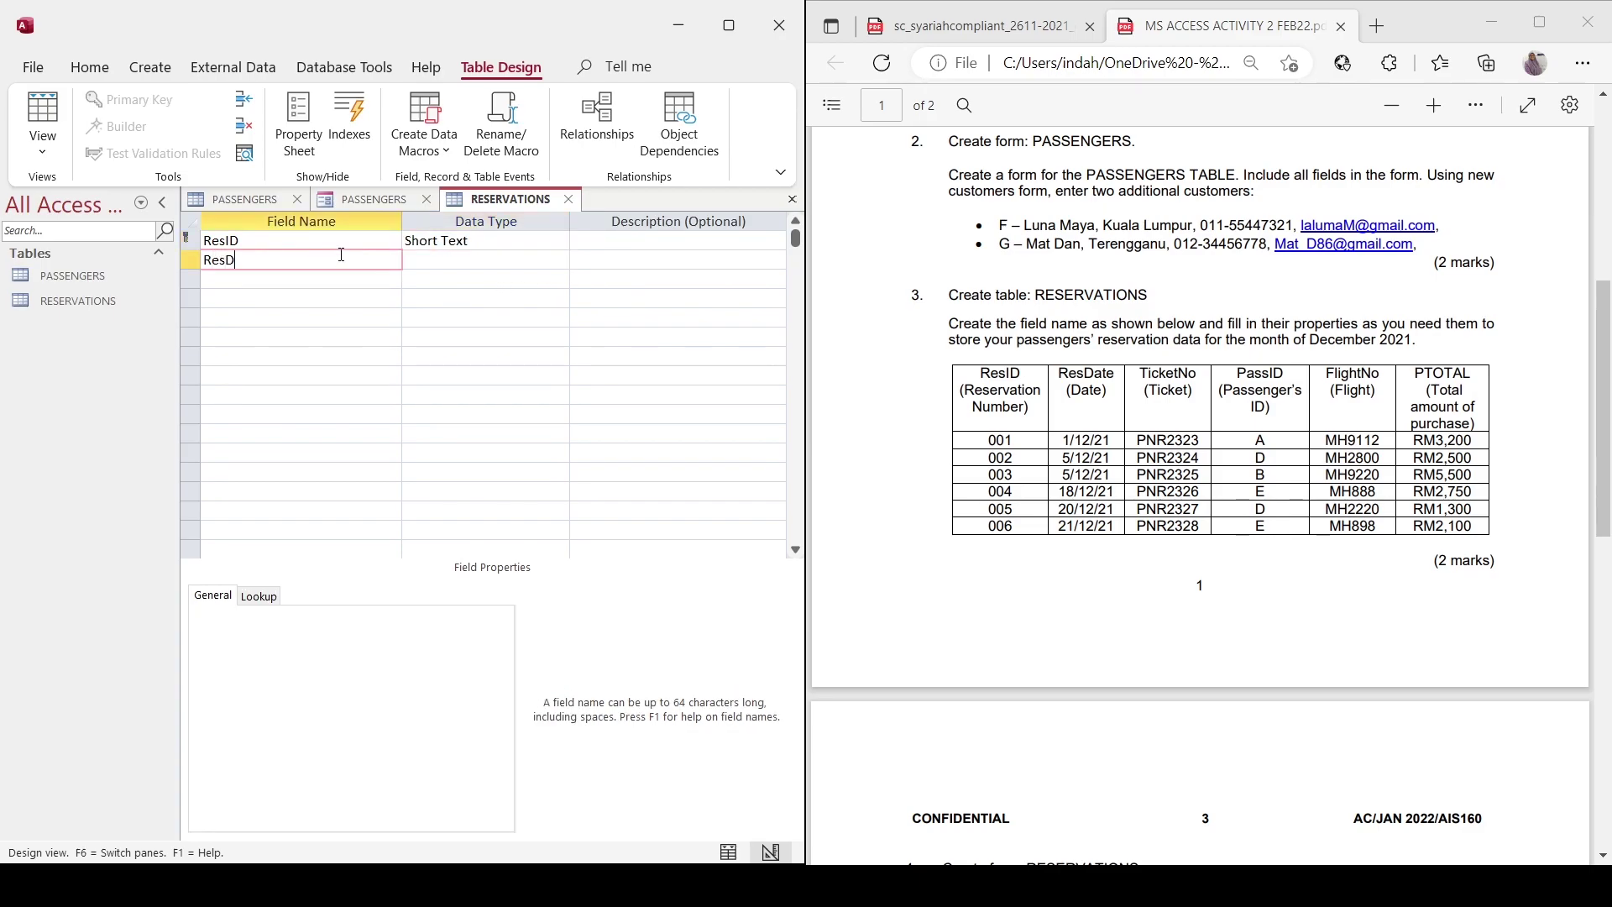
pyautogui.press('BackSpace')
pyautogui.press('BackSpace')
pyautogui.write('te')
pyautogui.click(424, 260)
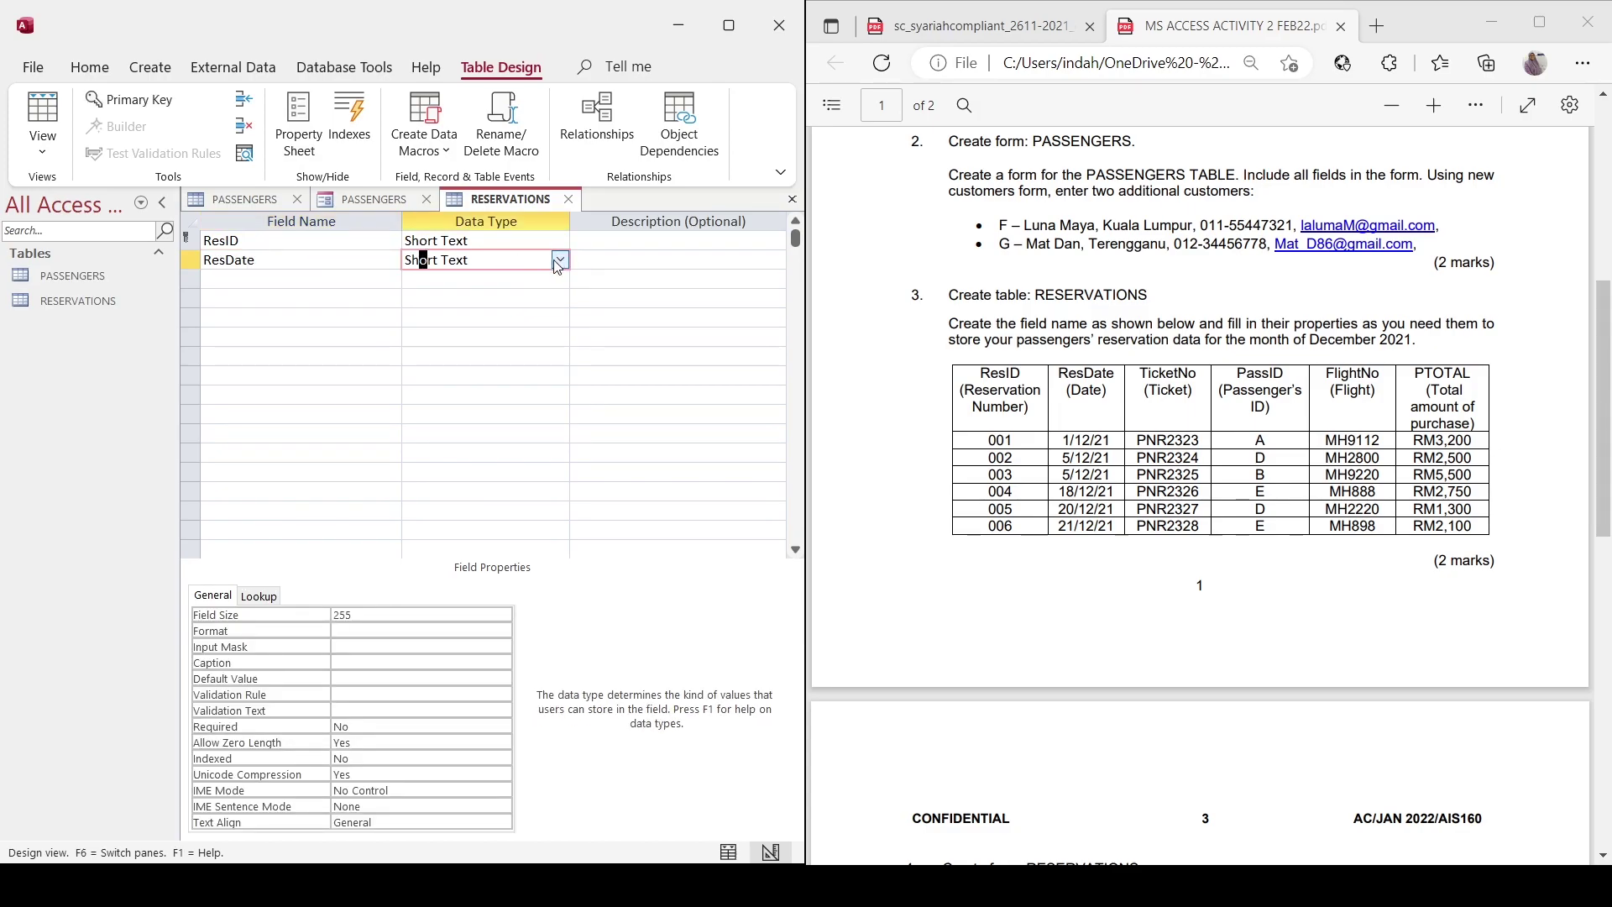
pyautogui.write('d')
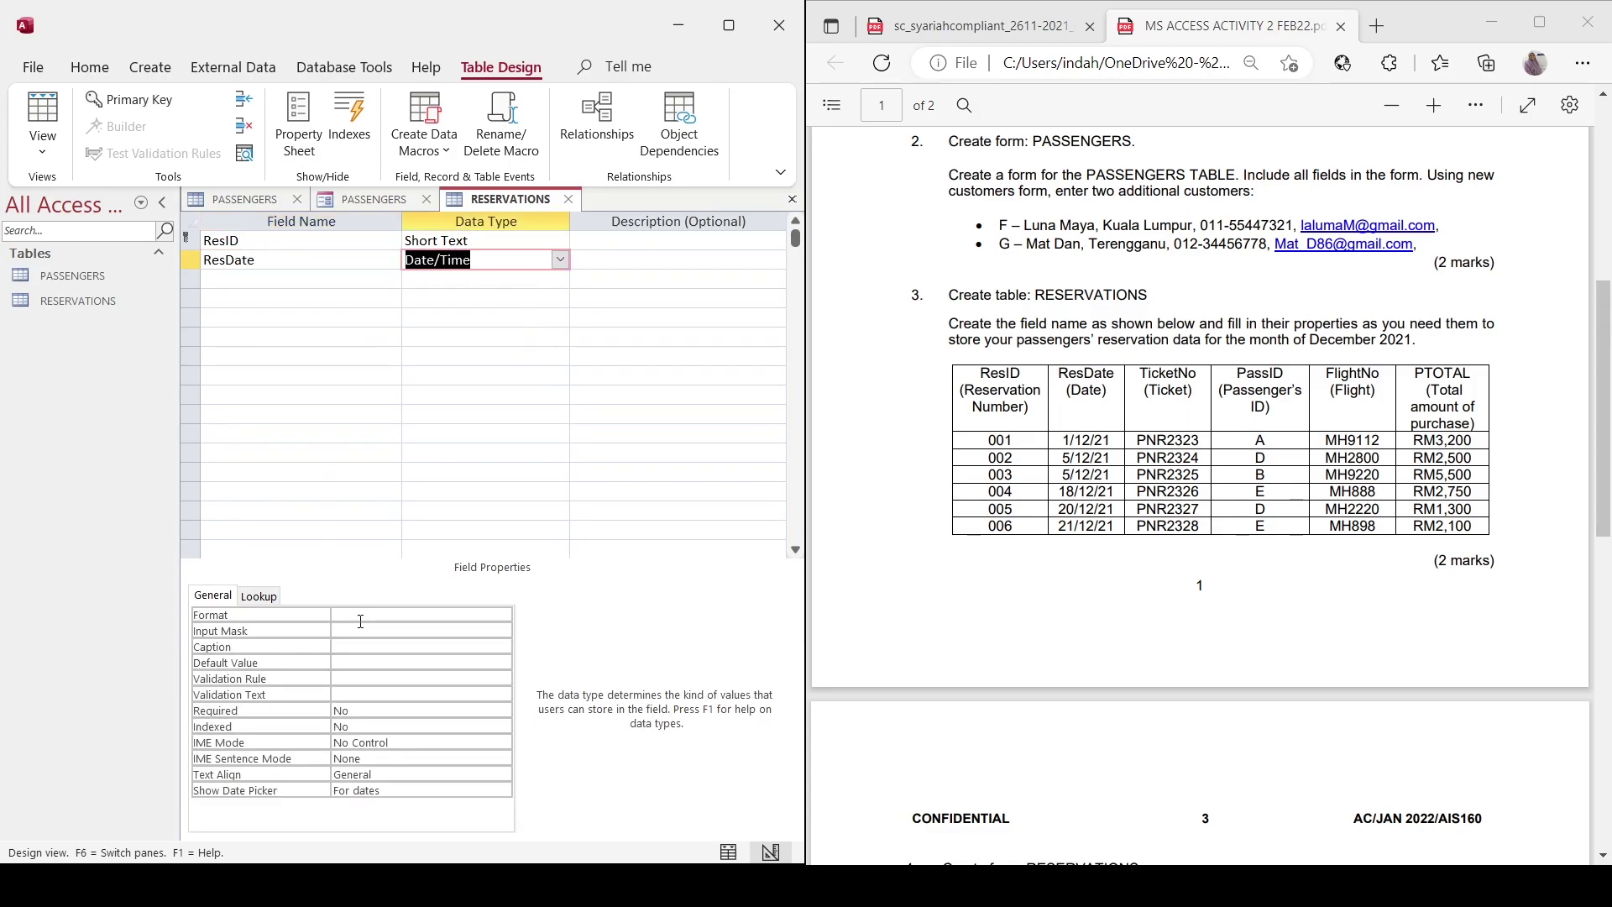
pyautogui.click(362, 615)
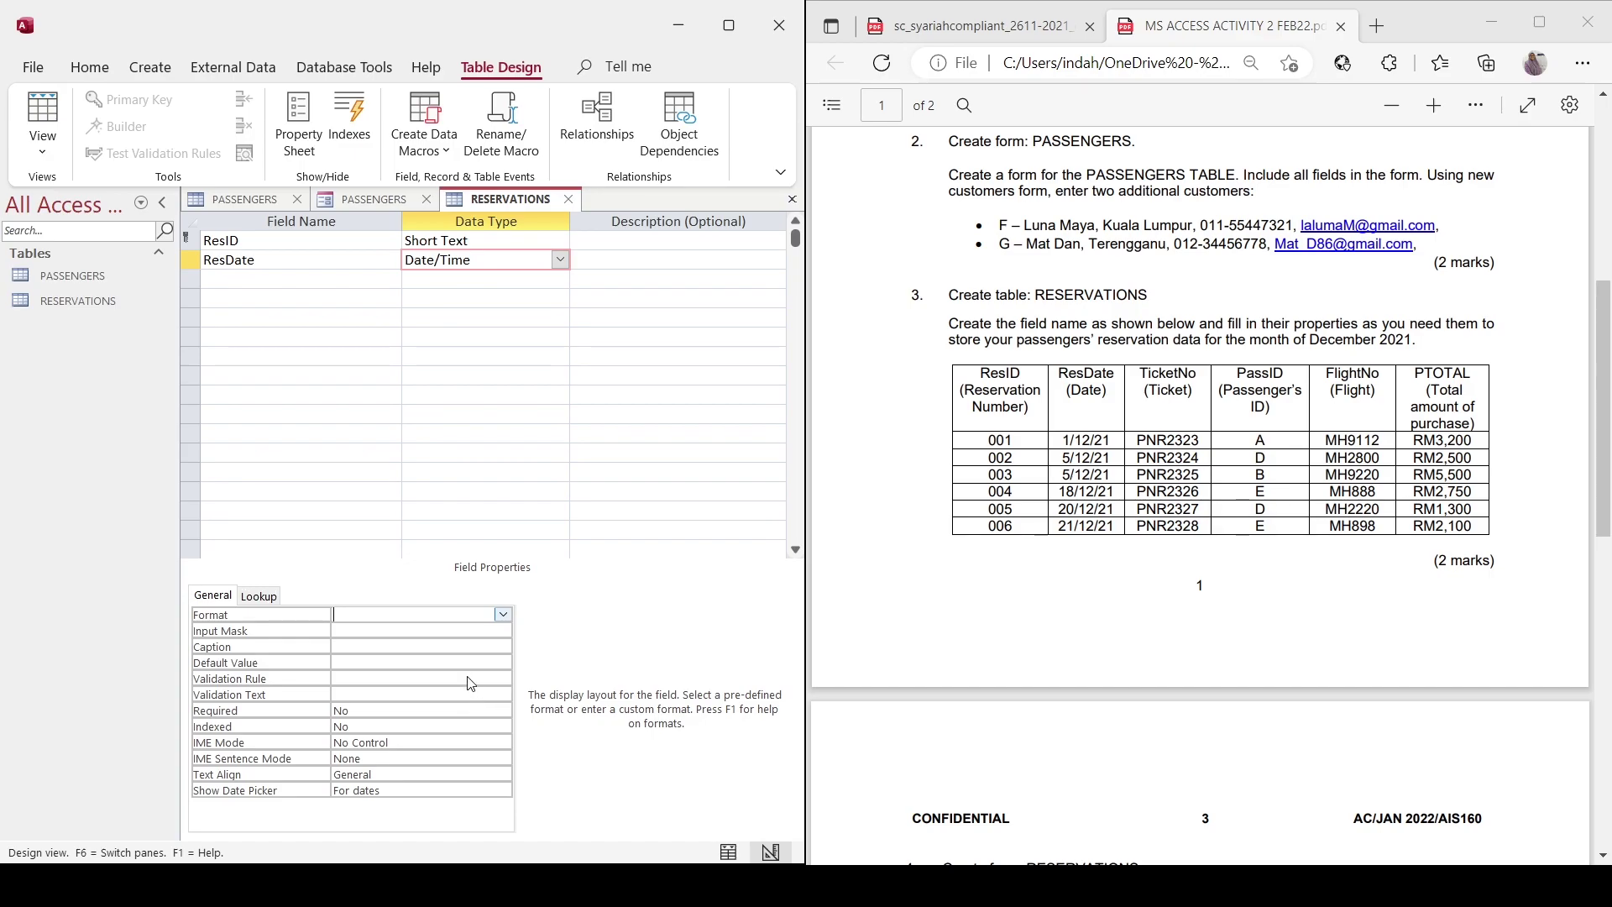
# Set ResDate's format to Short Date and add TicketNo and PassID as Short Text fields.
pyautogui.write('s')
pyautogui.click(253, 278)
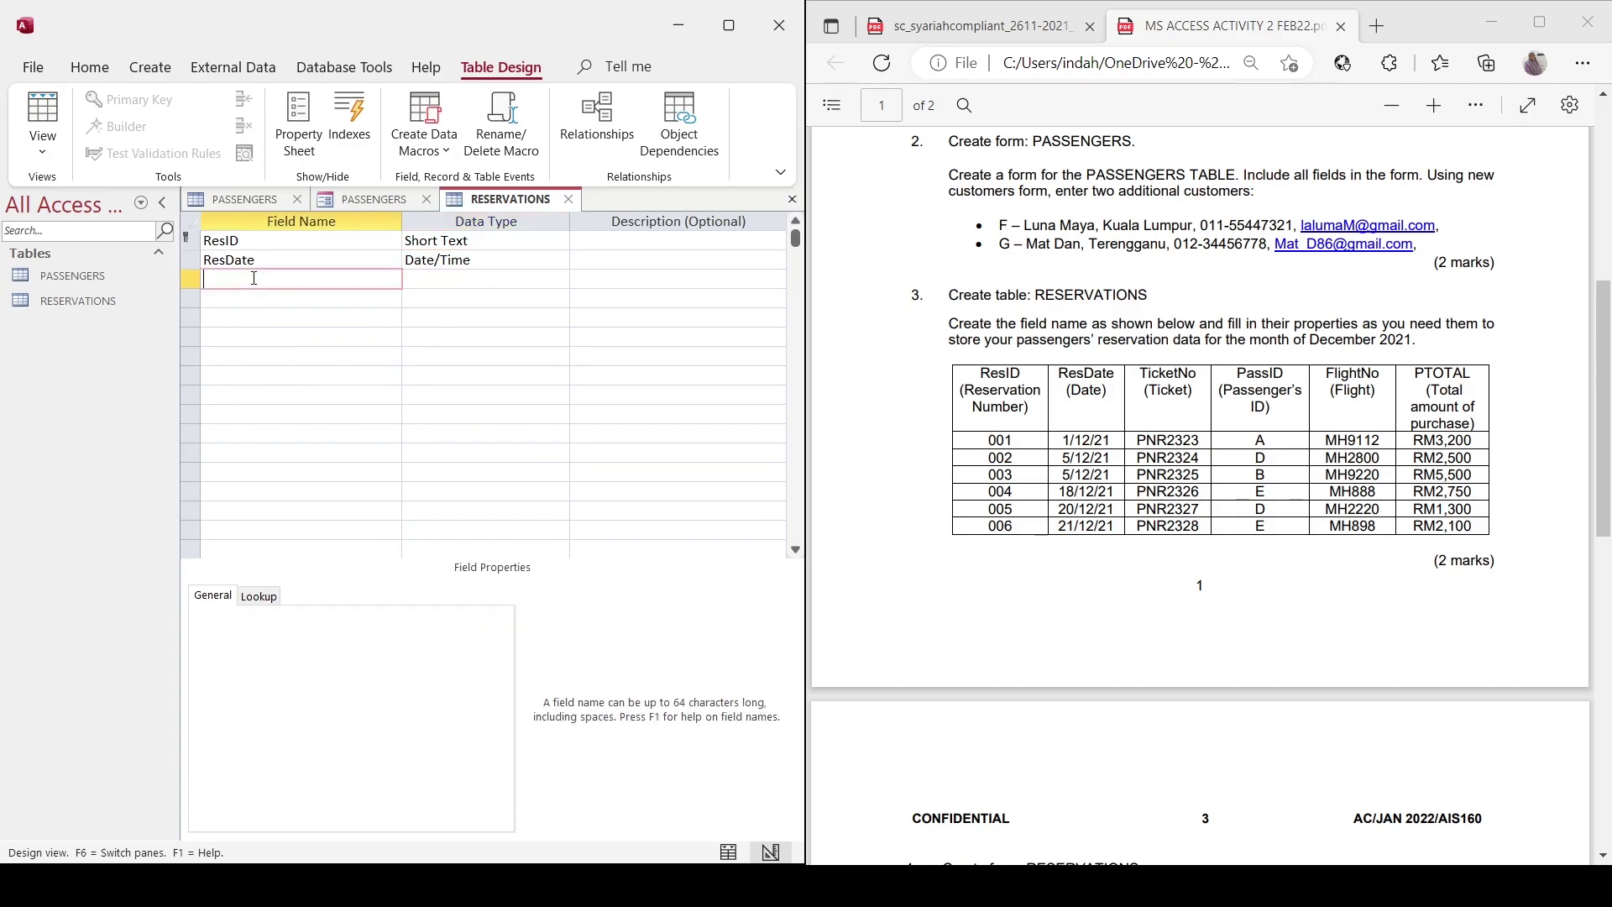
pyautogui.write('TicketNo')
pyautogui.click(355, 297)
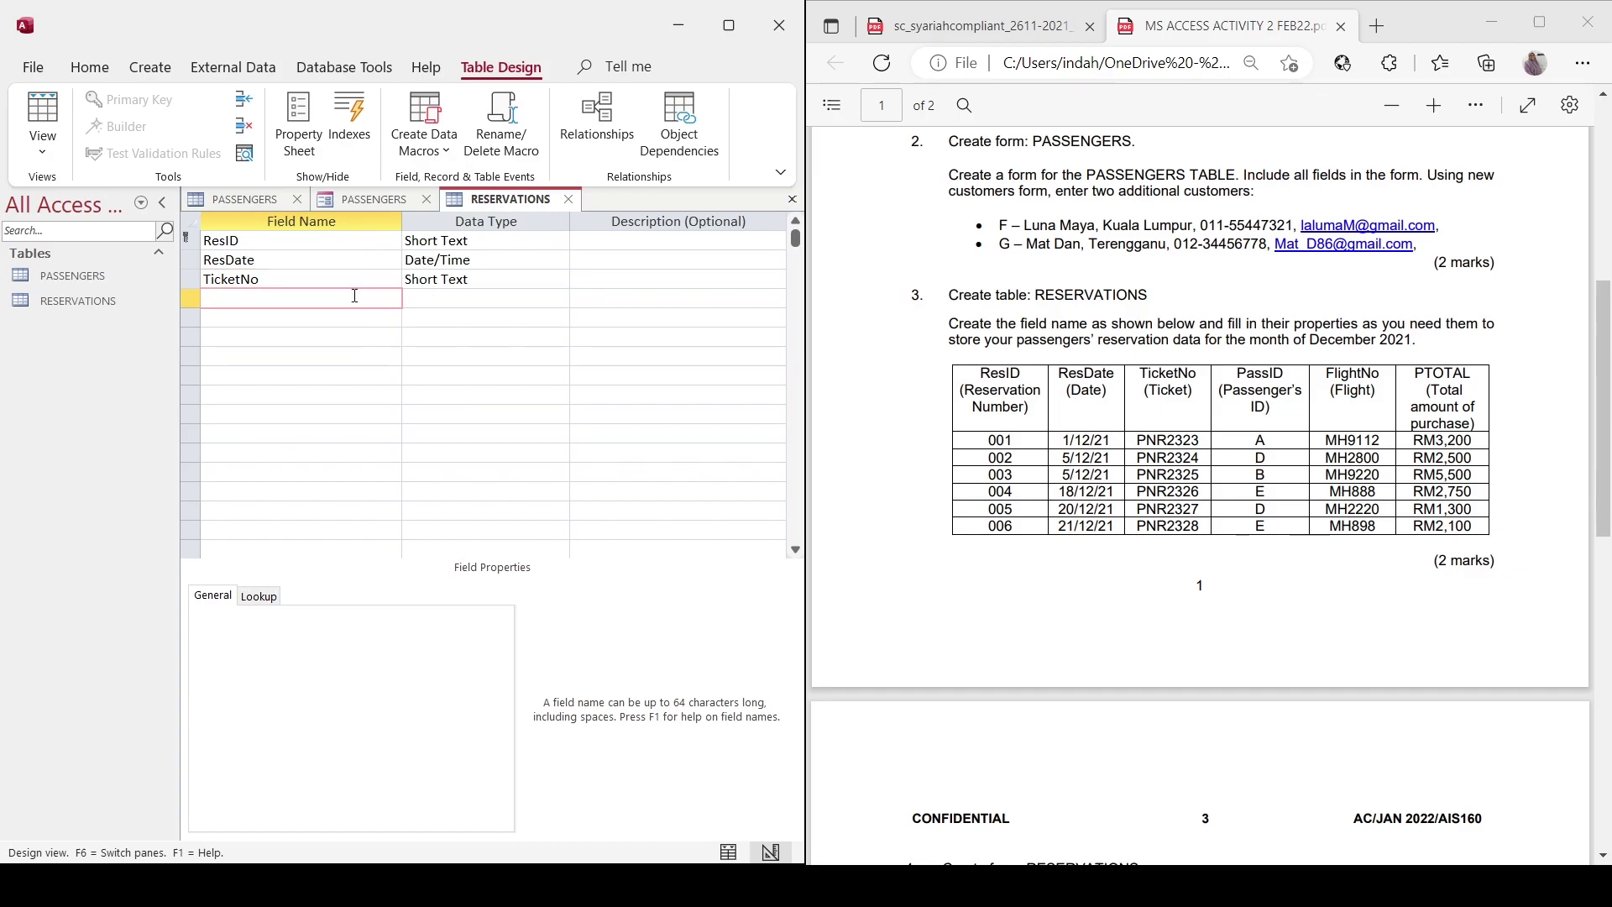
pyautogui.write('PassID')
pyautogui.click(442, 305)
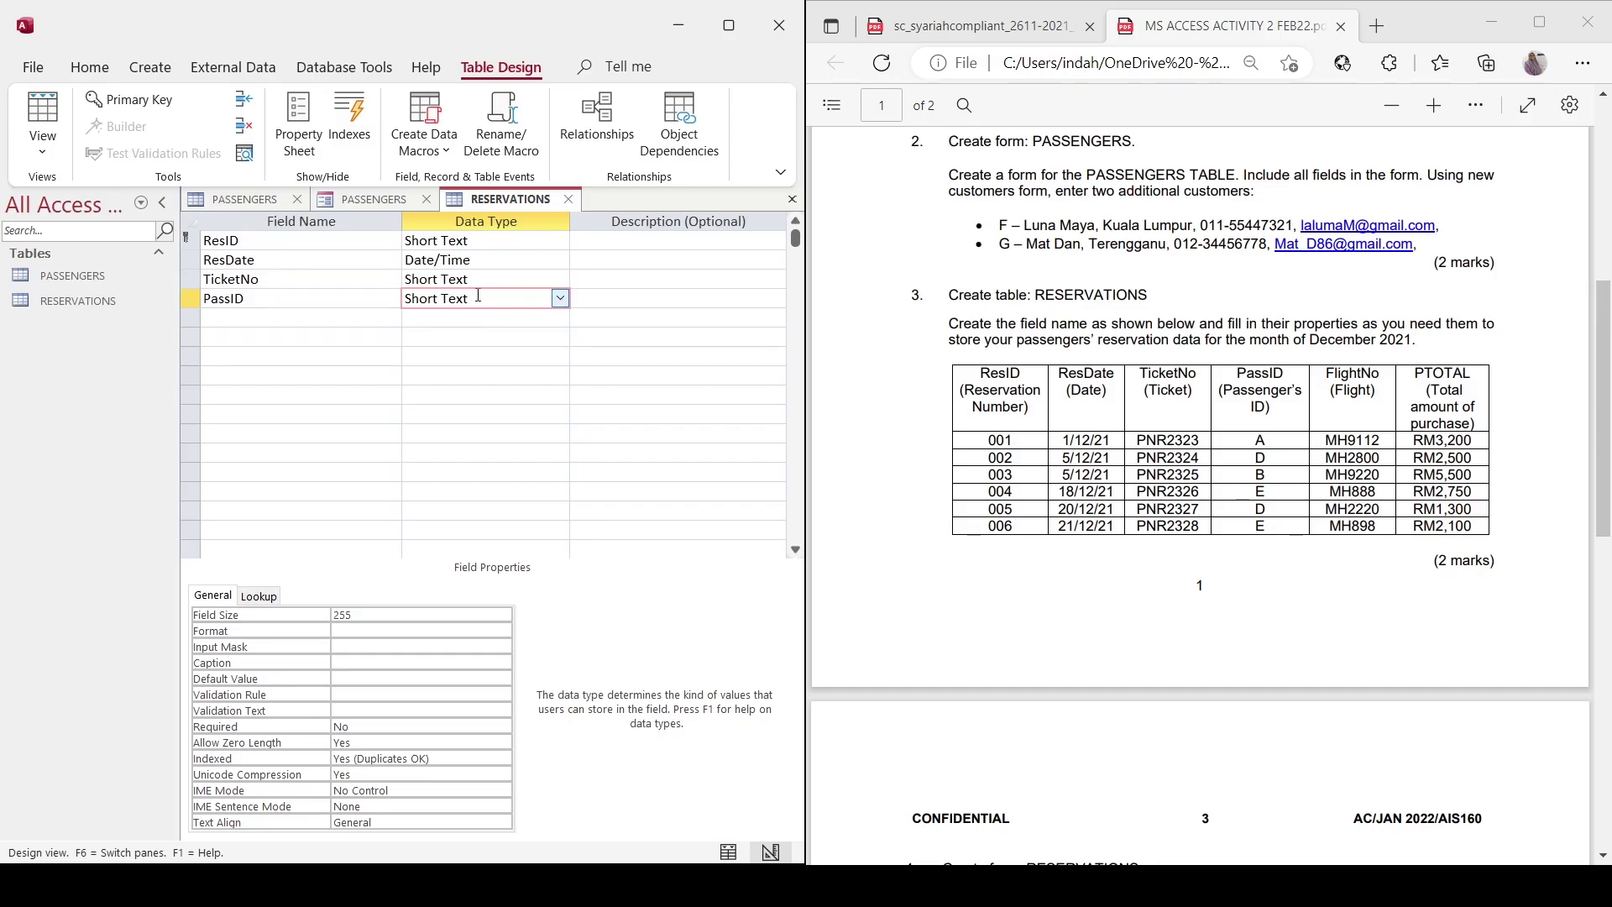
# Save the passengers form as PASSENGERS FORM, close it, and return to the RESERVATIONS design.
pyautogui.click(375, 202)
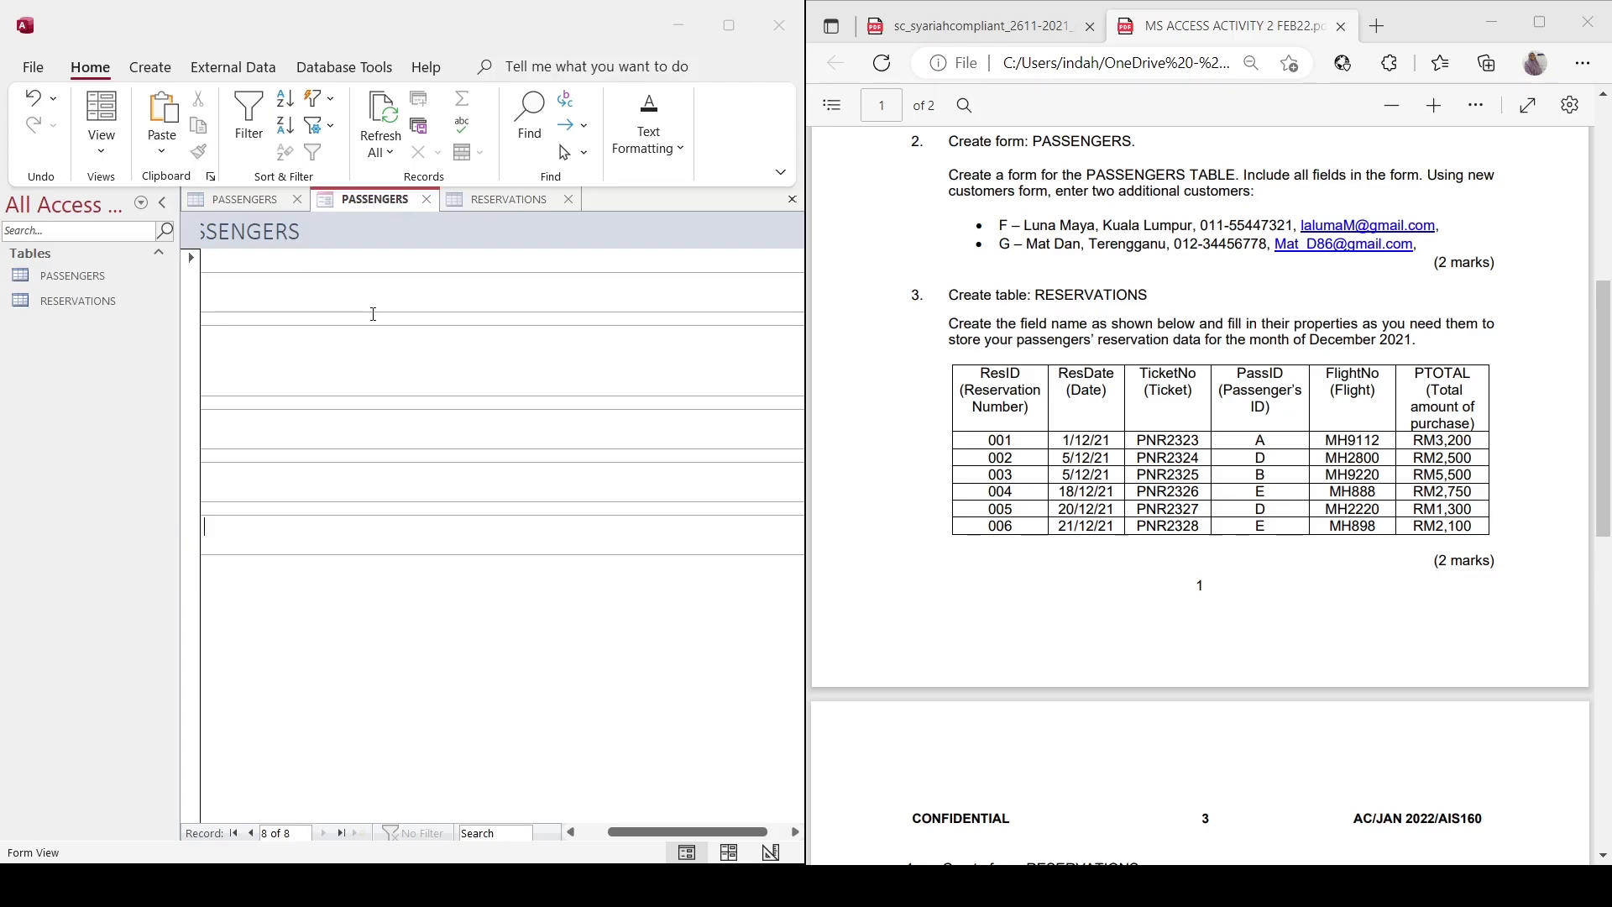
pyautogui.press('capslock')
pyautogui.press('Return')
pyautogui.click(461, 200)
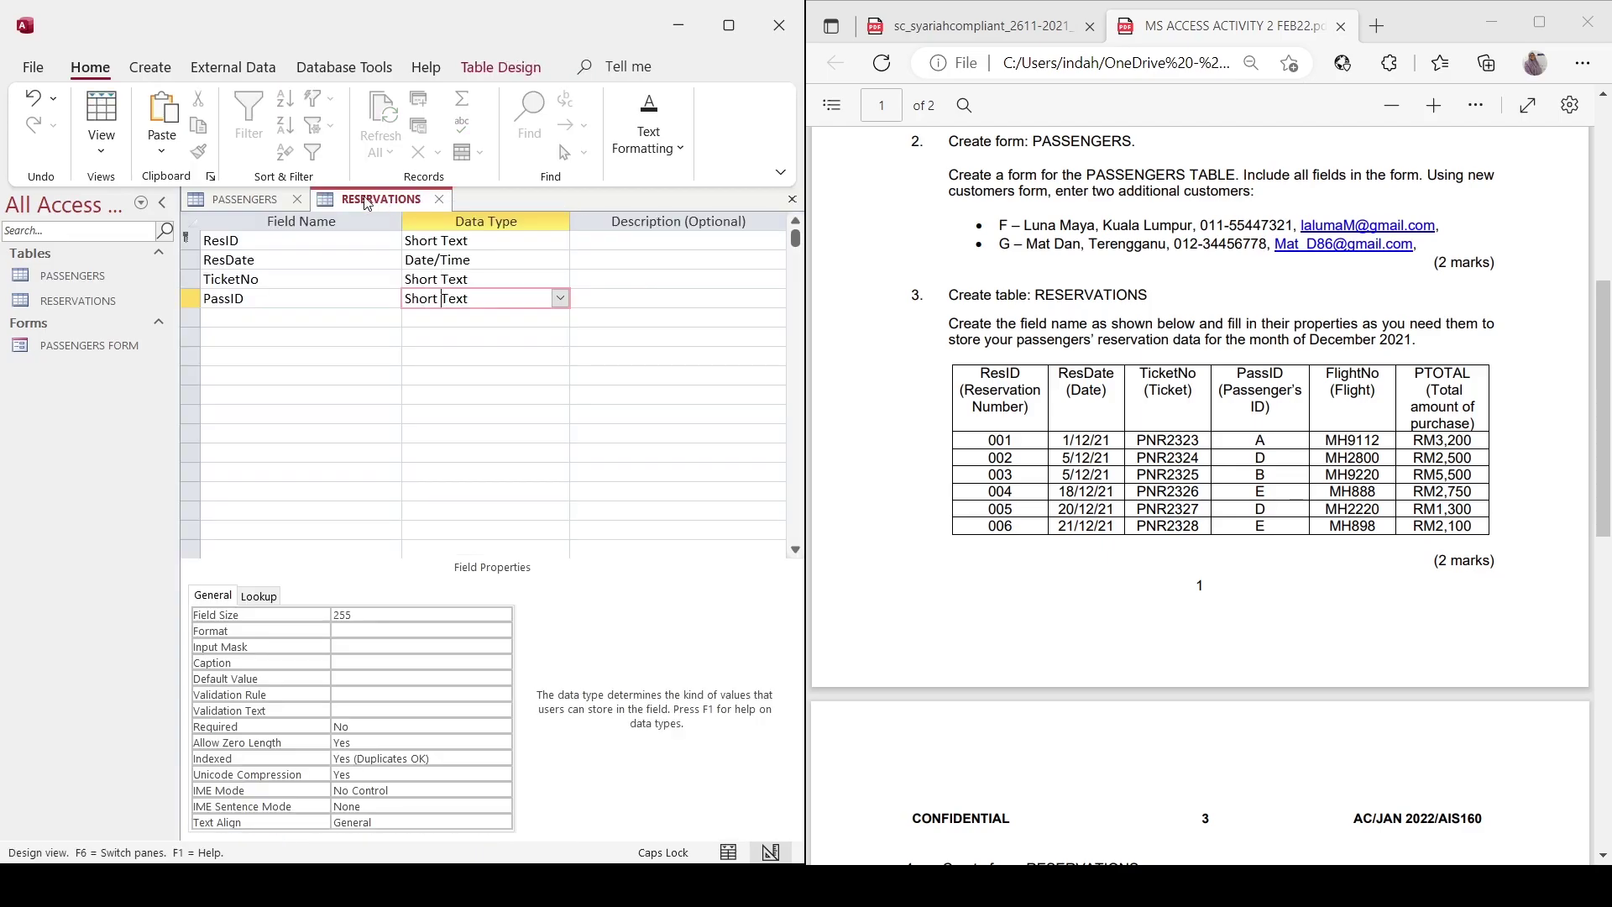
pyautogui.click(251, 200)
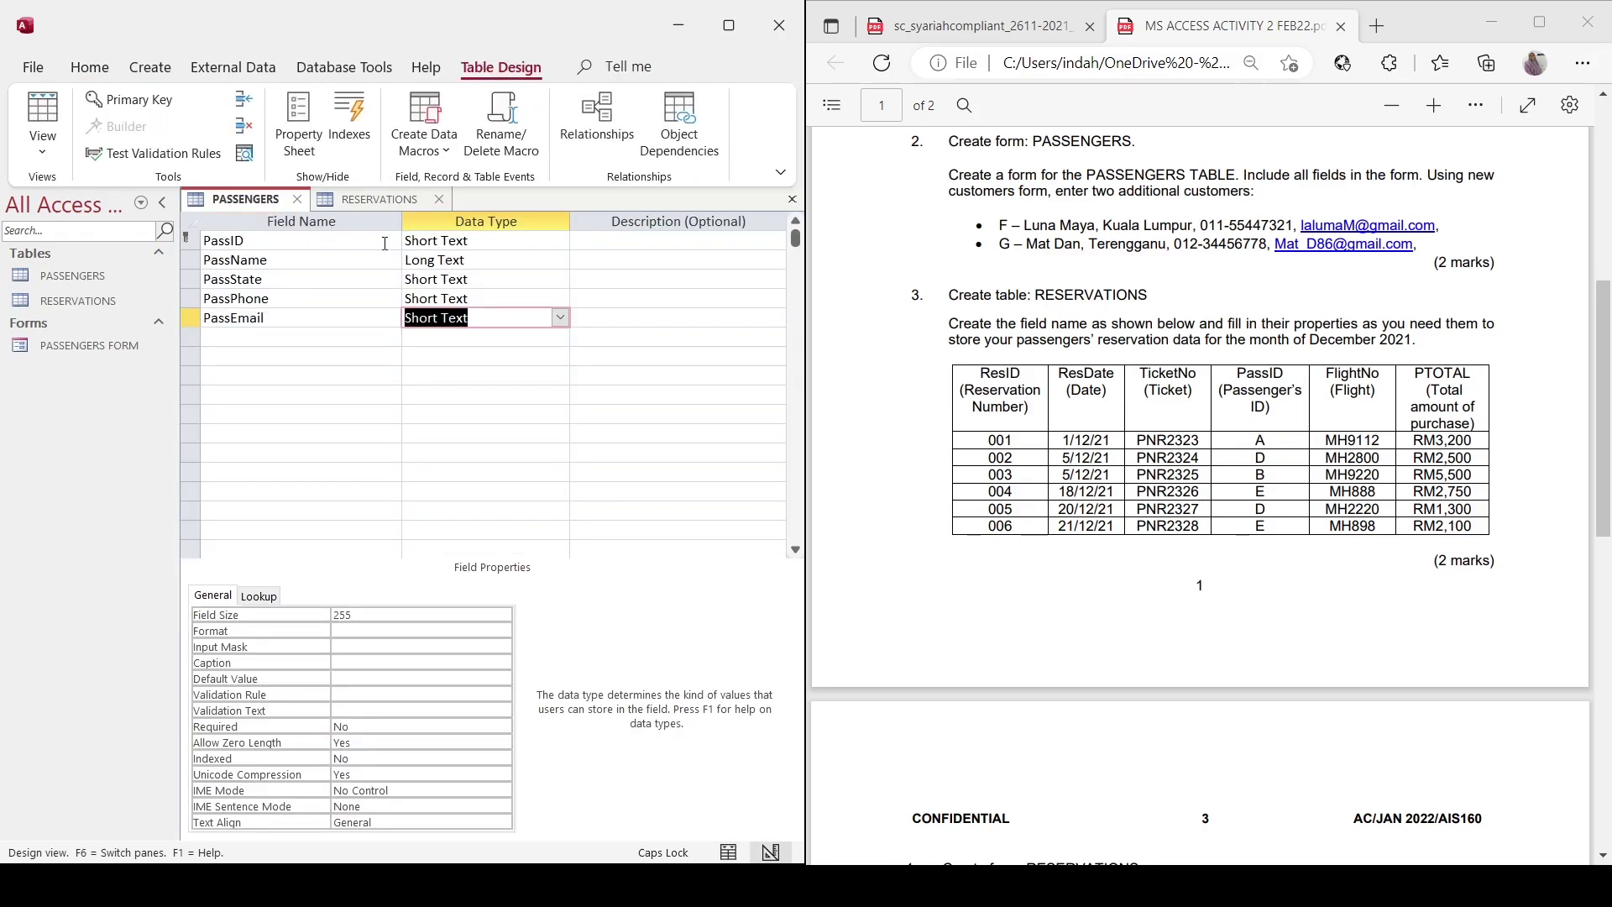
pyautogui.click(370, 201)
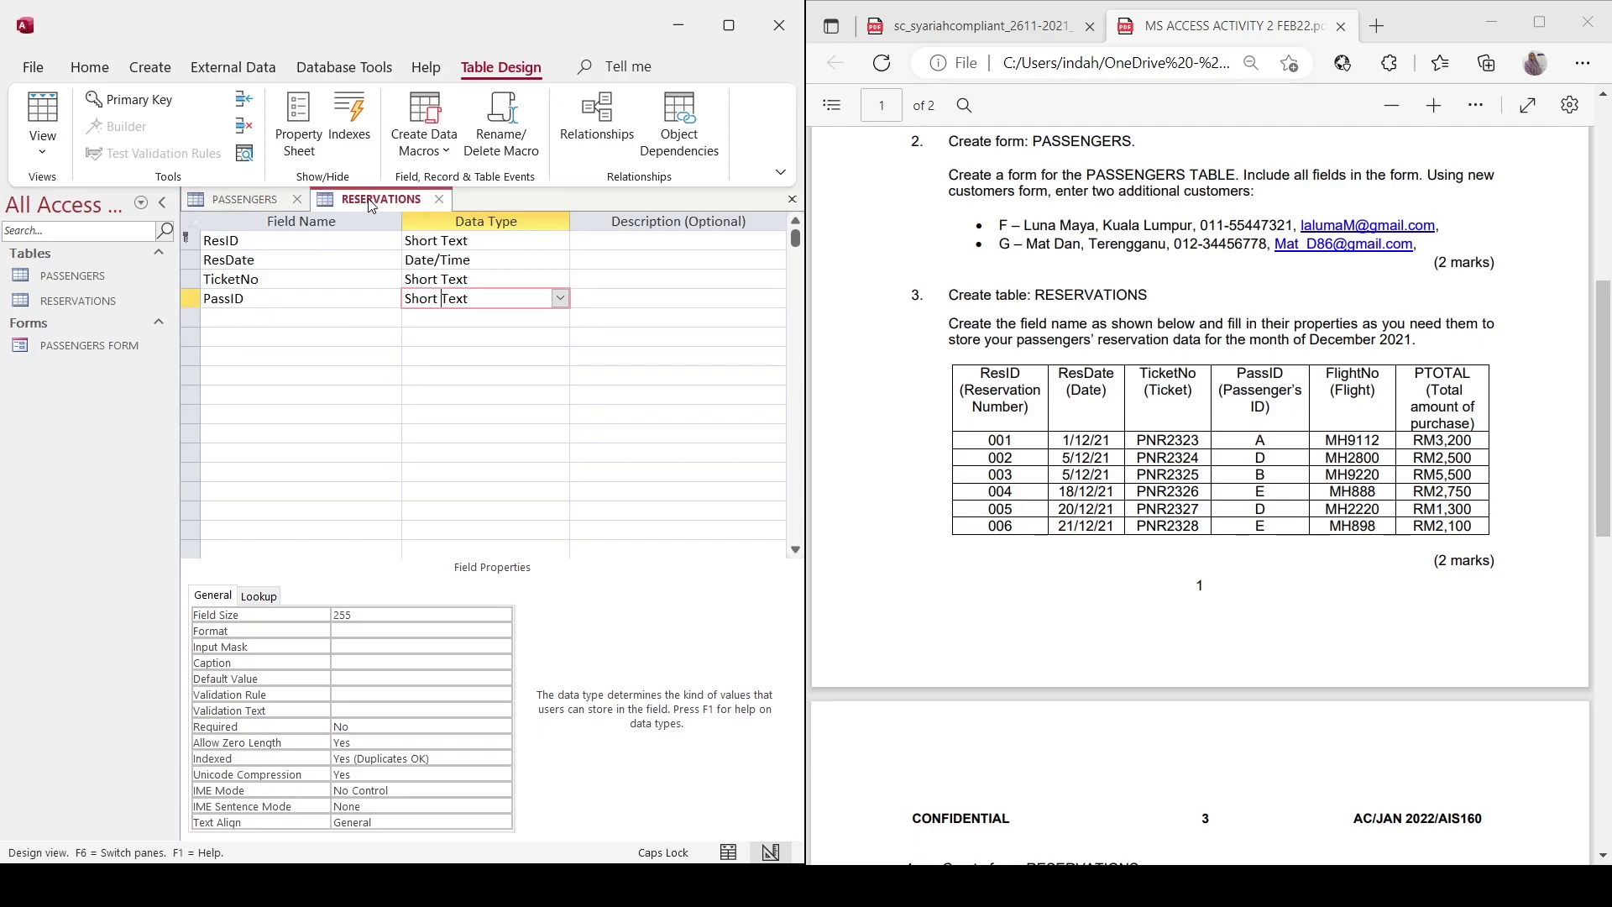
# Add the FlightNo field and a PTOTAL field of Currency type to the RESERVATIONS design.
pyautogui.click(343, 319)
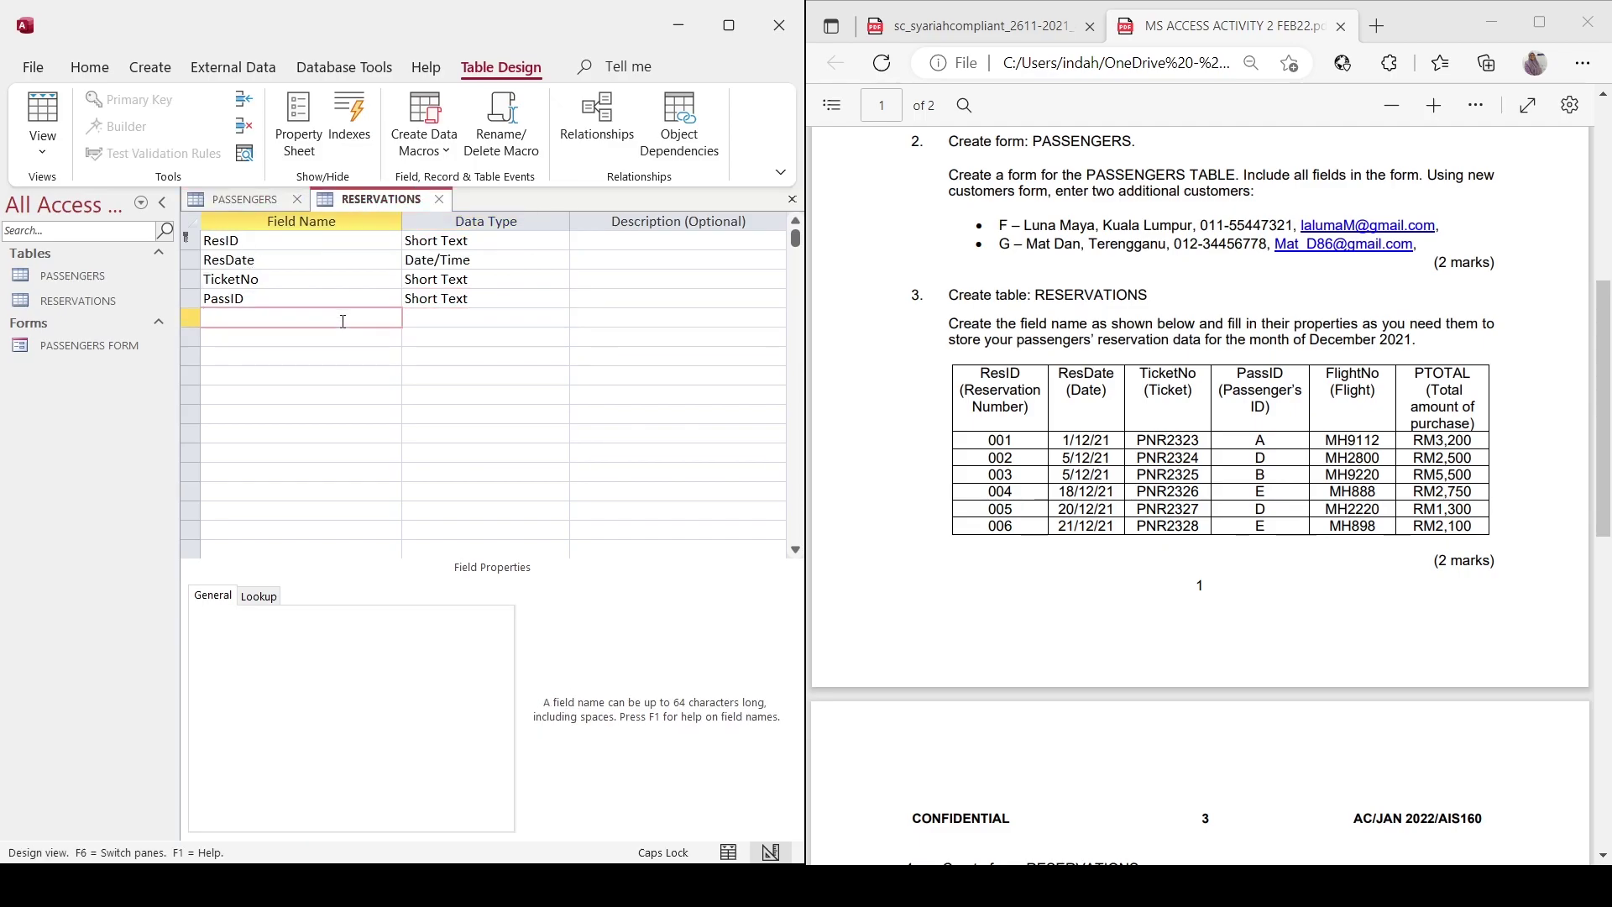
pyautogui.press('capslock')
pyautogui.write('FlightNo')
pyautogui.press('Tab')
pyautogui.click(365, 340)
pyautogui.write('P')
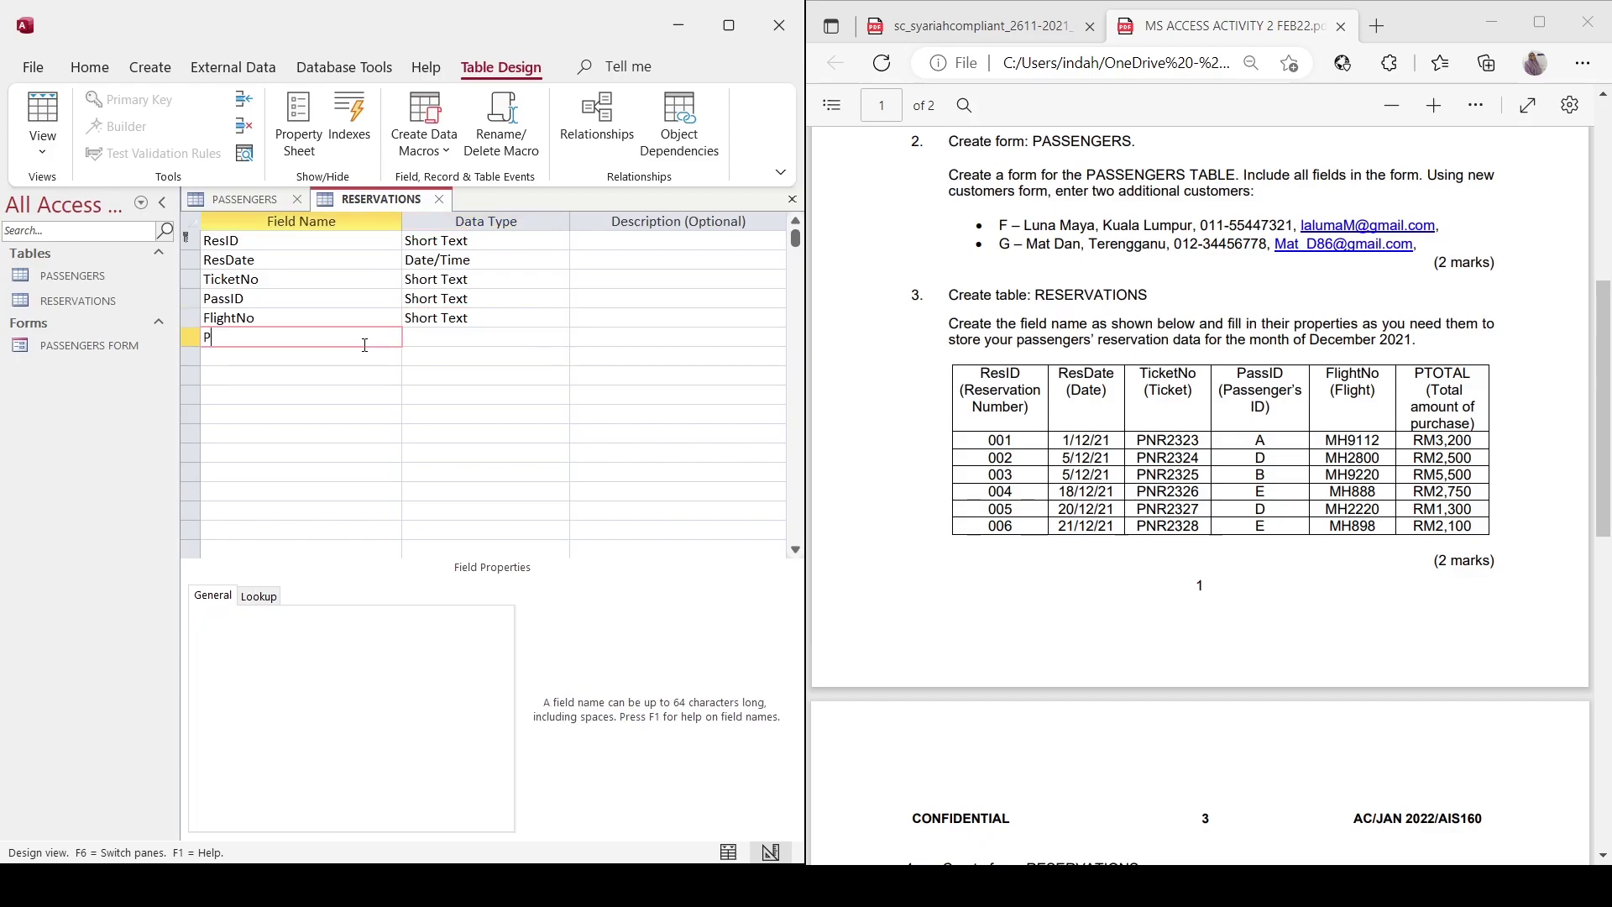
pyautogui.write('TOTAL')
pyautogui.press('Tab')
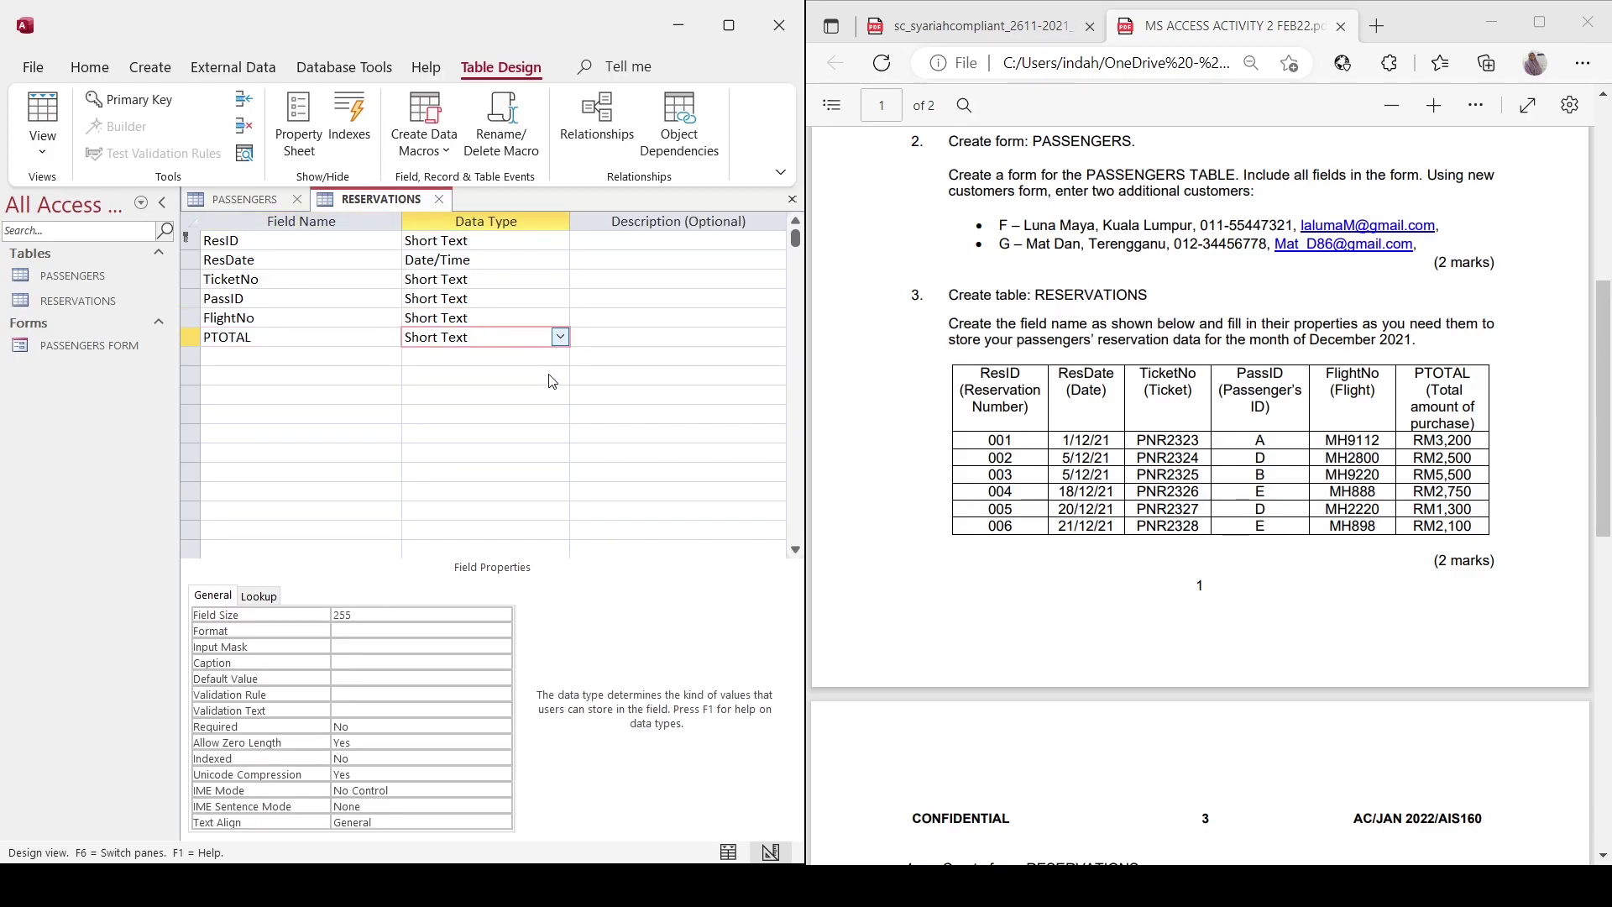
pyautogui.write('cy')
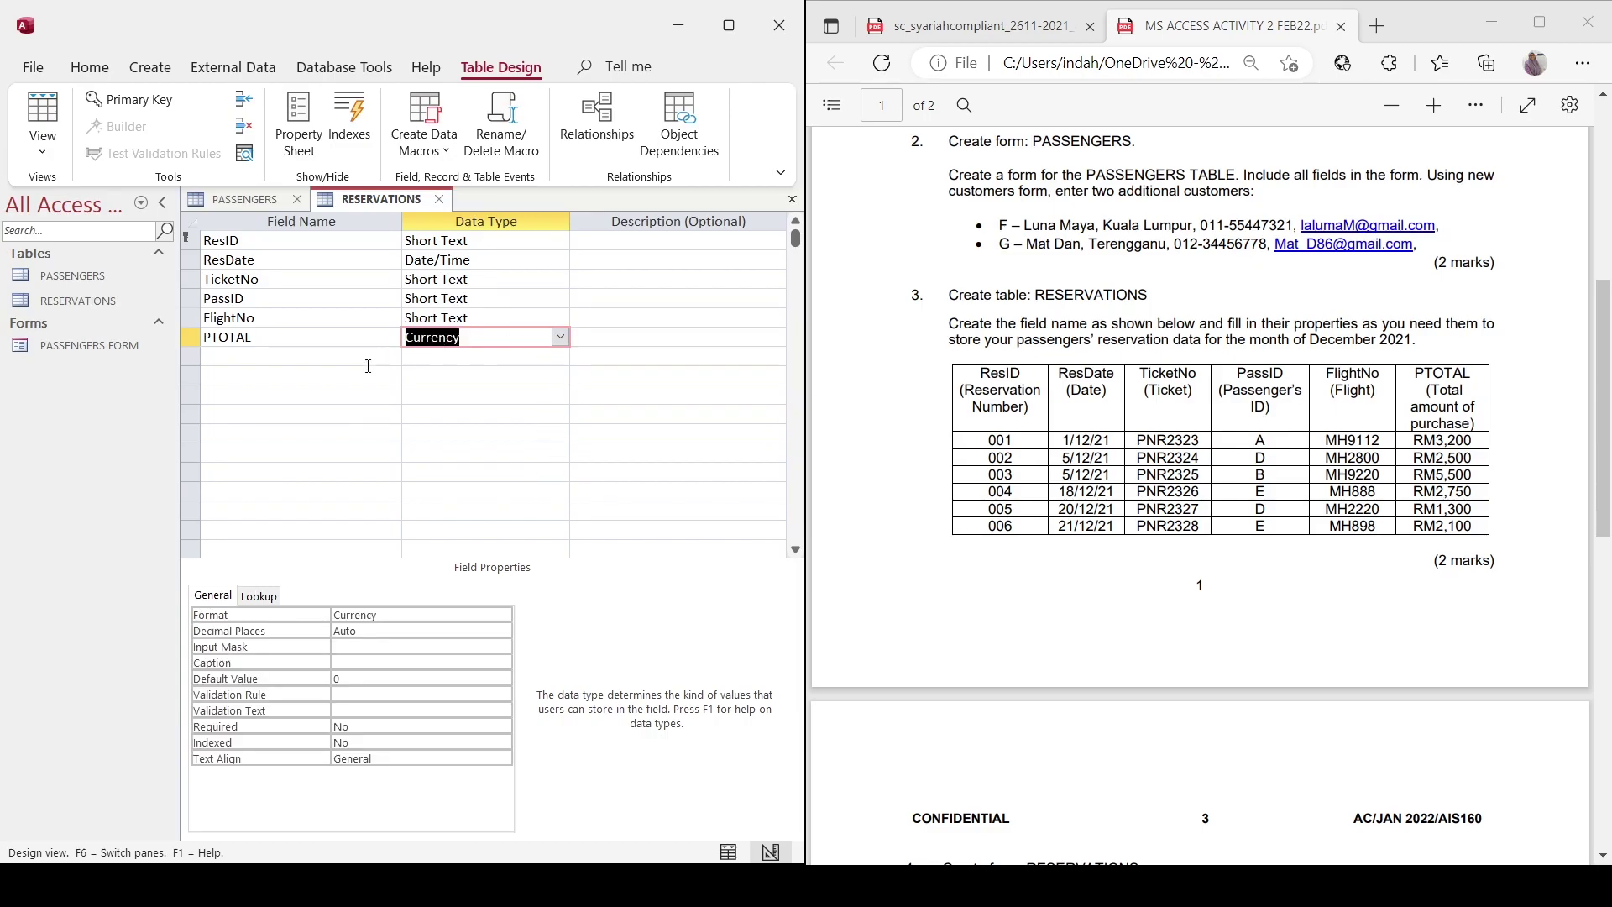
pyautogui.click(377, 377)
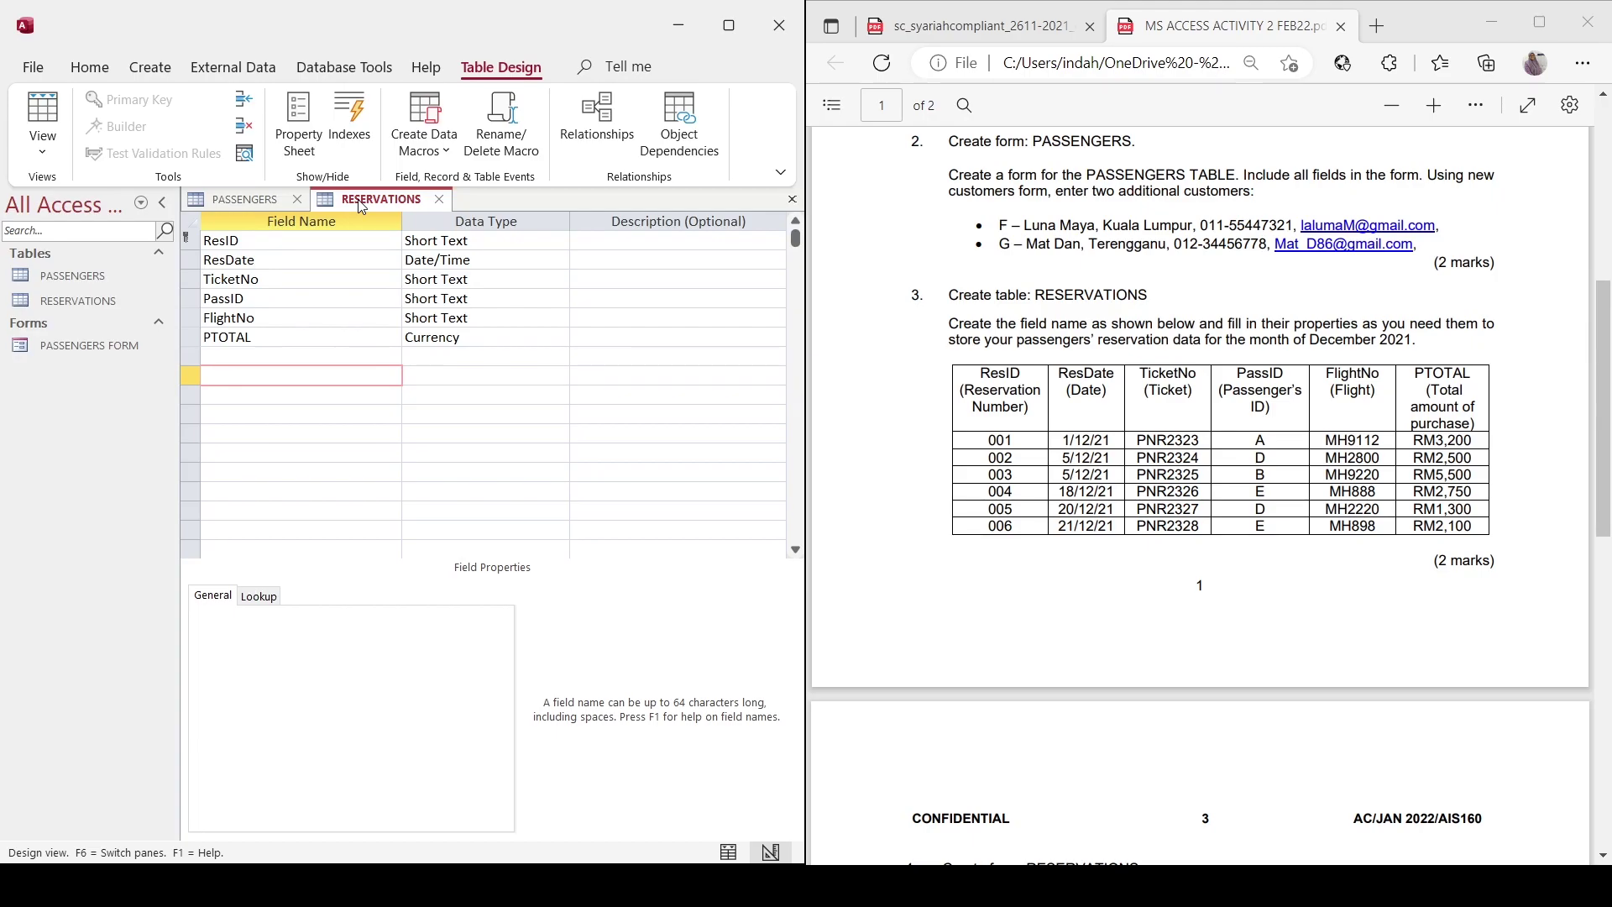
pyautogui.scroll(-6, 1201, 495)
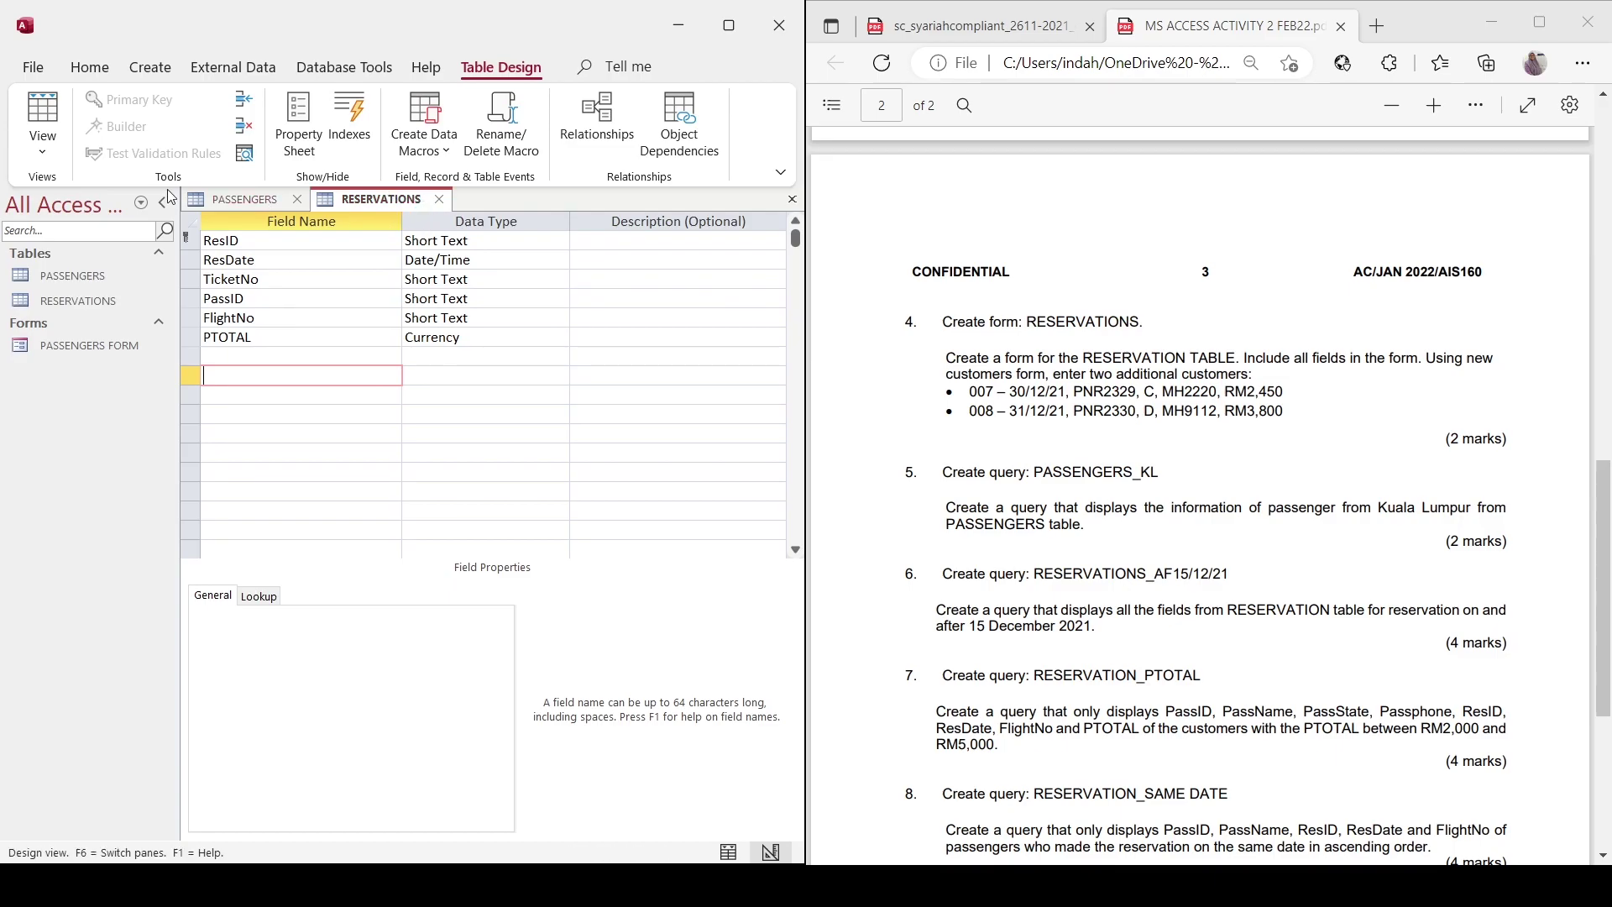
# Generate a form from the RESERVATIONS datasheet and save it as RESERVATIONS FORM in Form View.
pyautogui.click(42, 126)
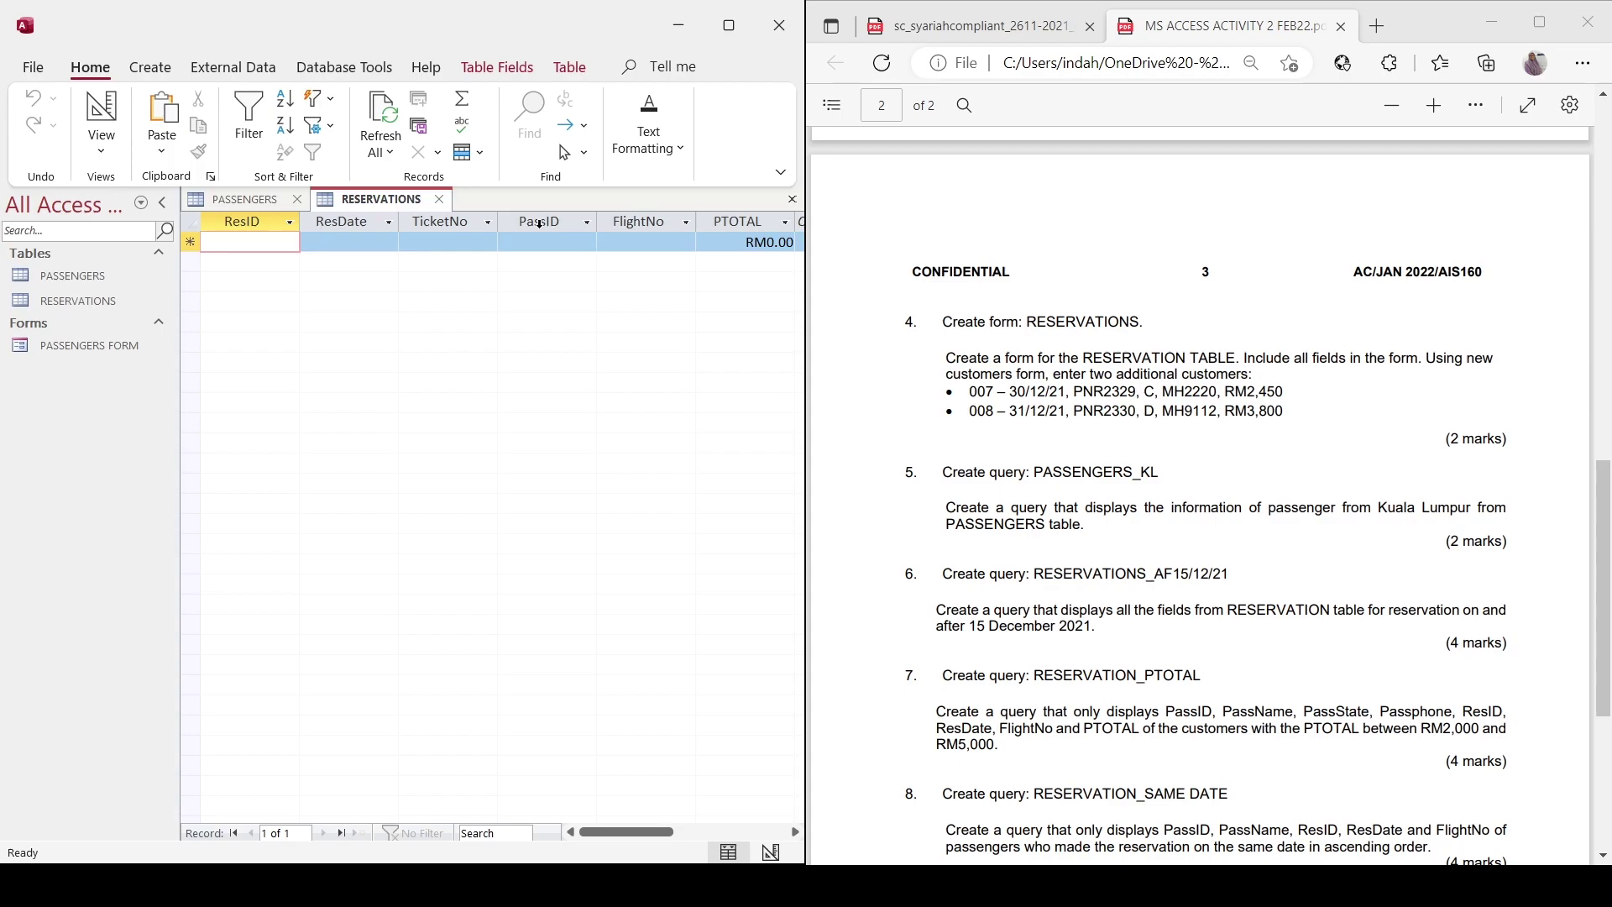
pyautogui.click(150, 67)
pyautogui.click(407, 117)
pyautogui.click(42, 161)
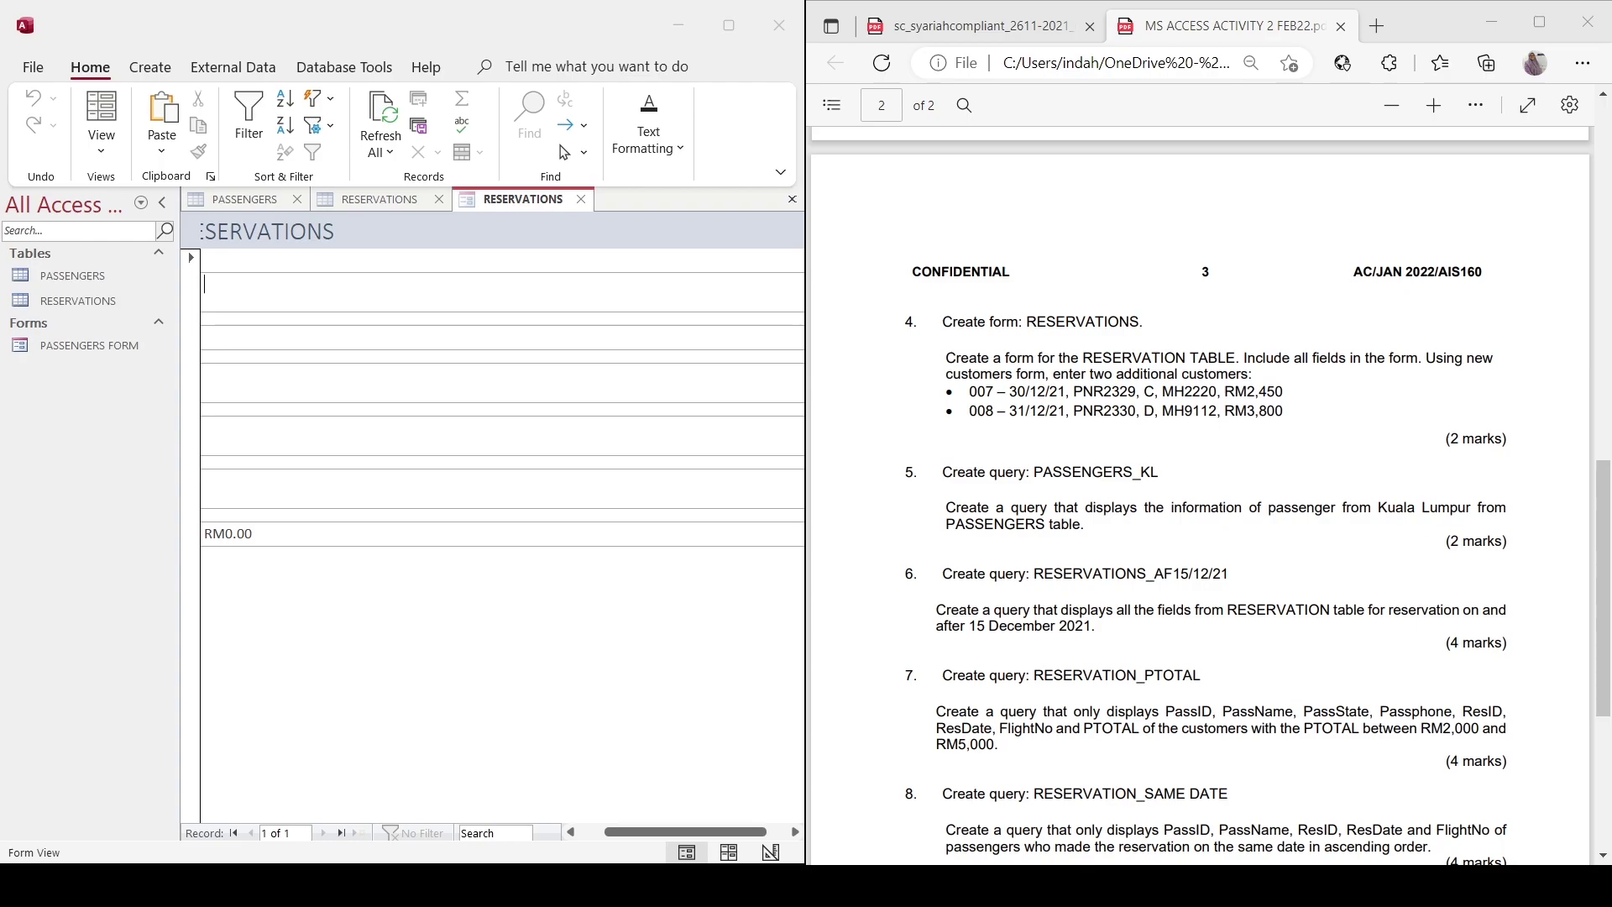
pyautogui.press('capslock')
pyautogui.press('Return')
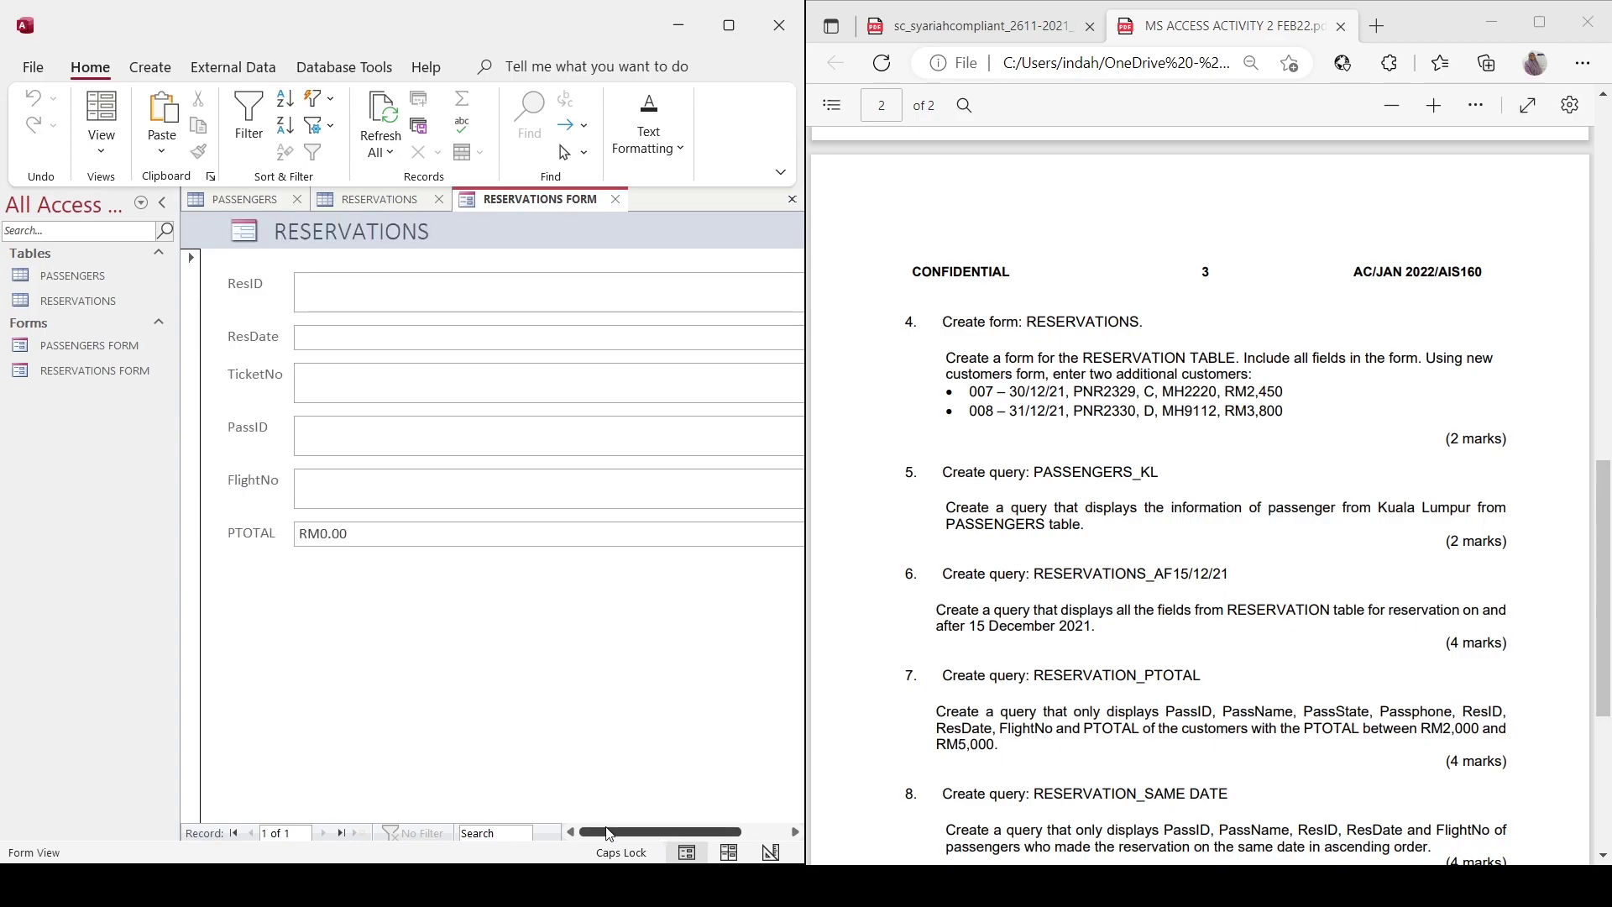
pyautogui.scroll(5, 1201, 495)
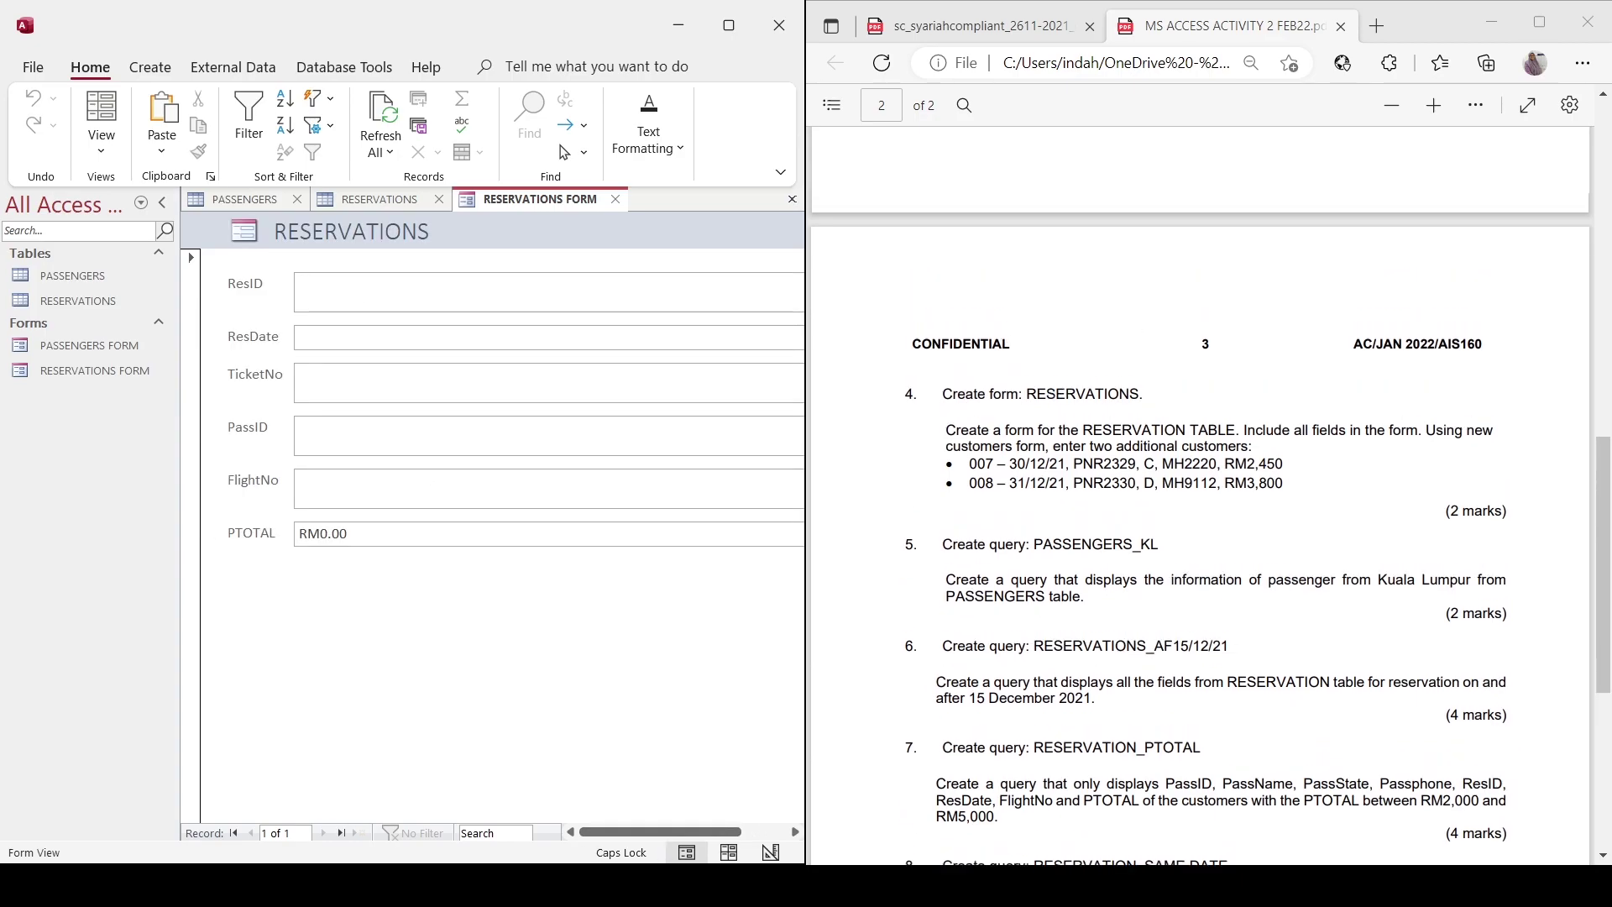
pyautogui.scroll(-5, 1201, 495)
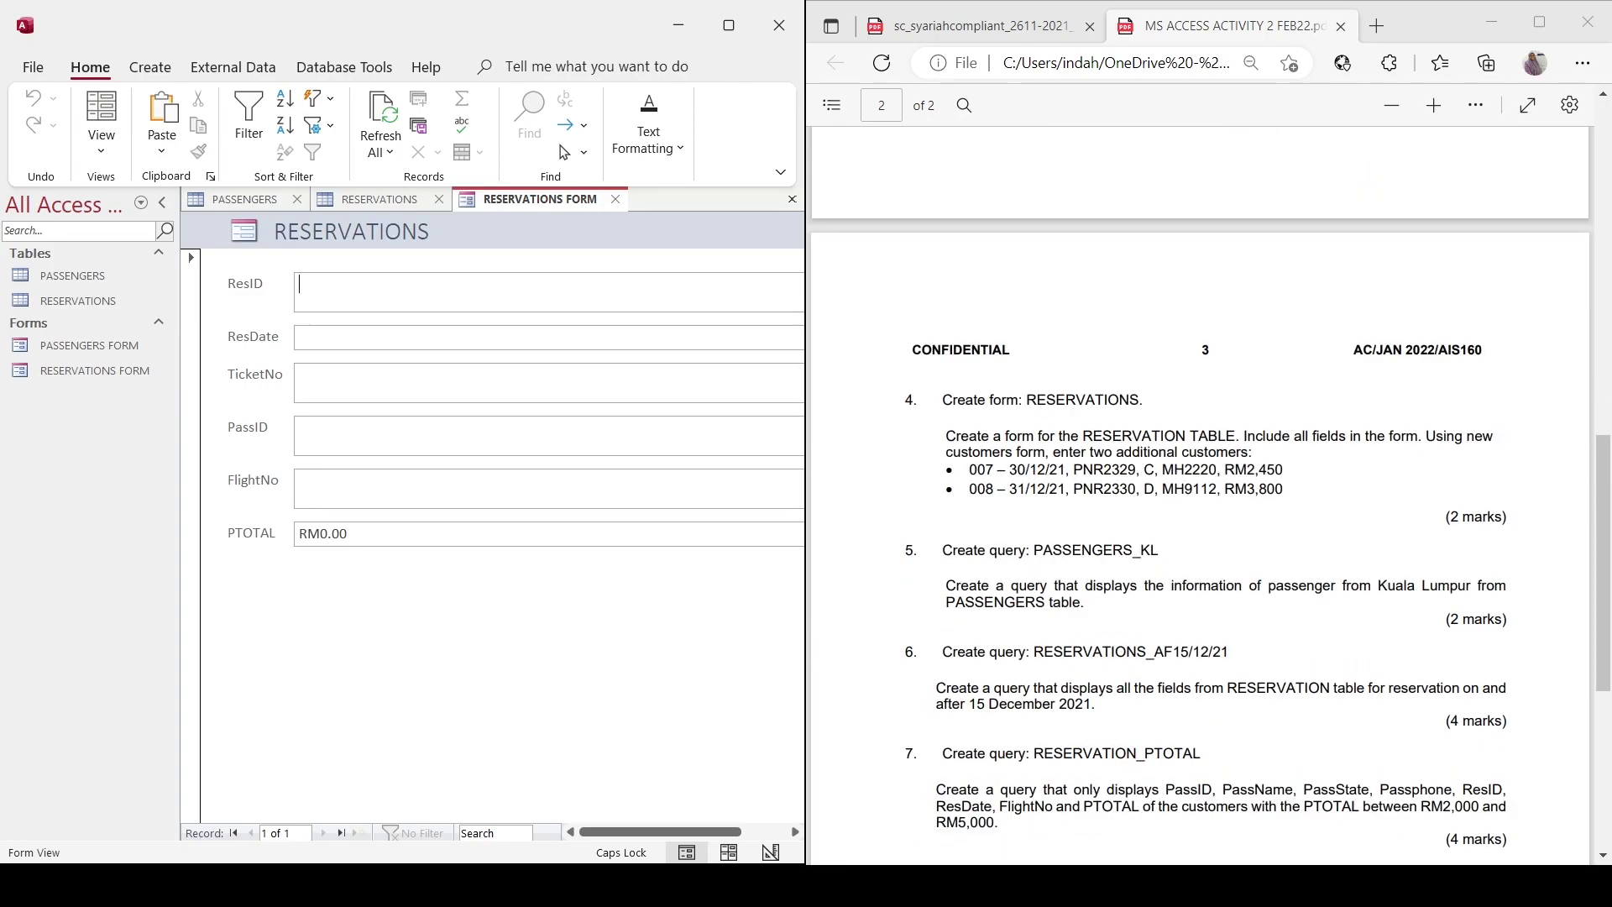
# Enter reservation 001: 1/12/2021, PNR2323, passenger AAAA, flight MH9112, total 3200.
pyautogui.scroll(5, 1201, 496)
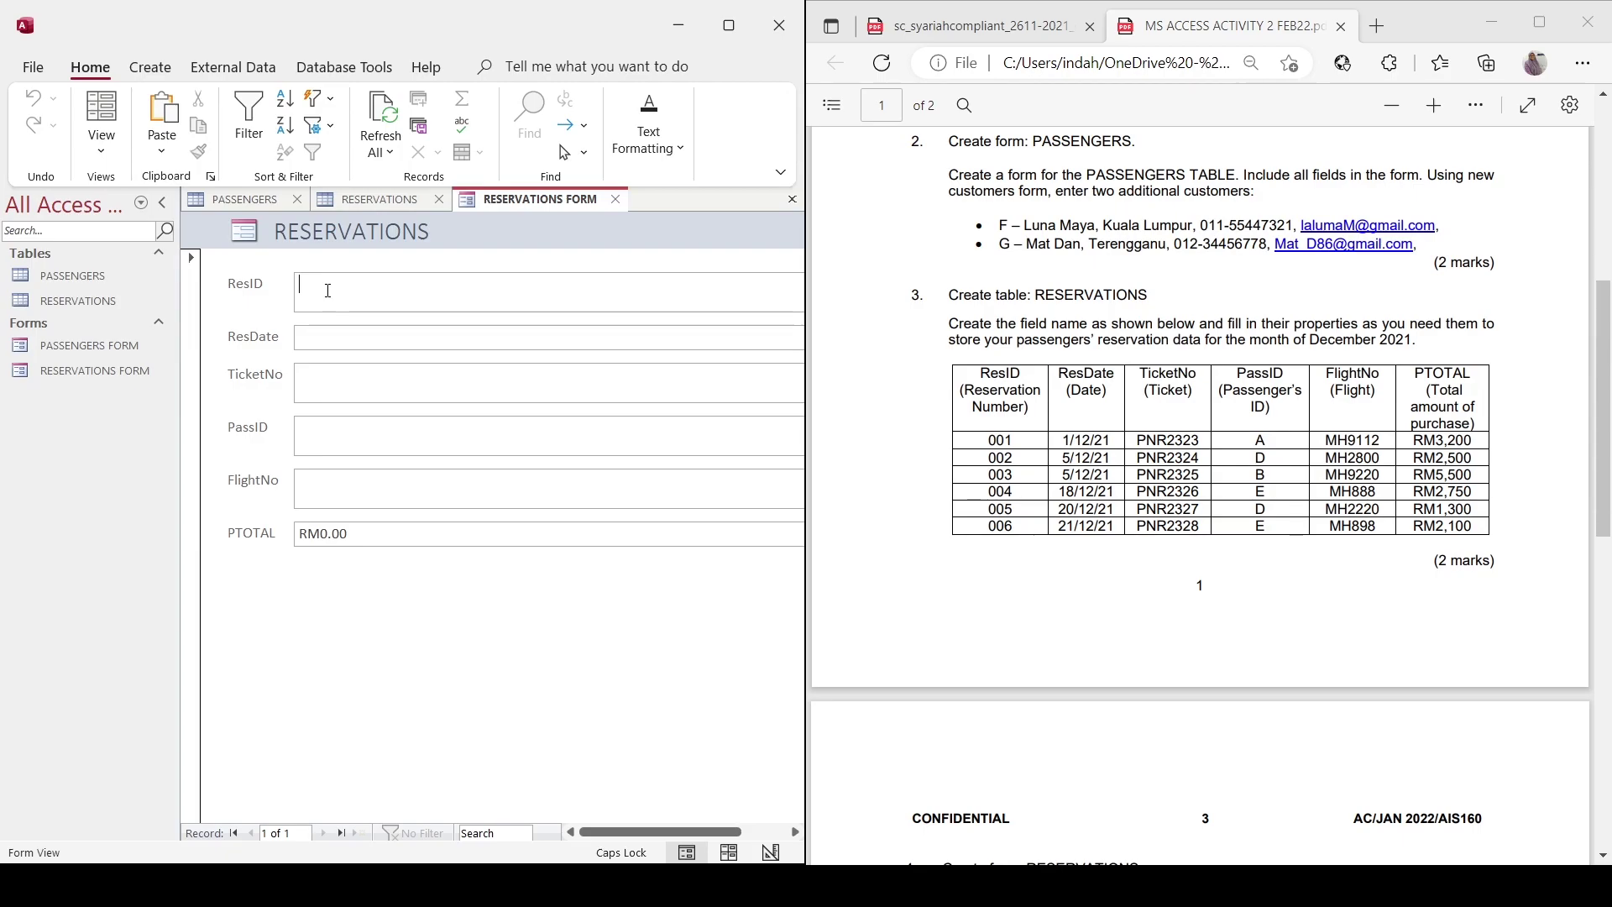
pyautogui.write('001')
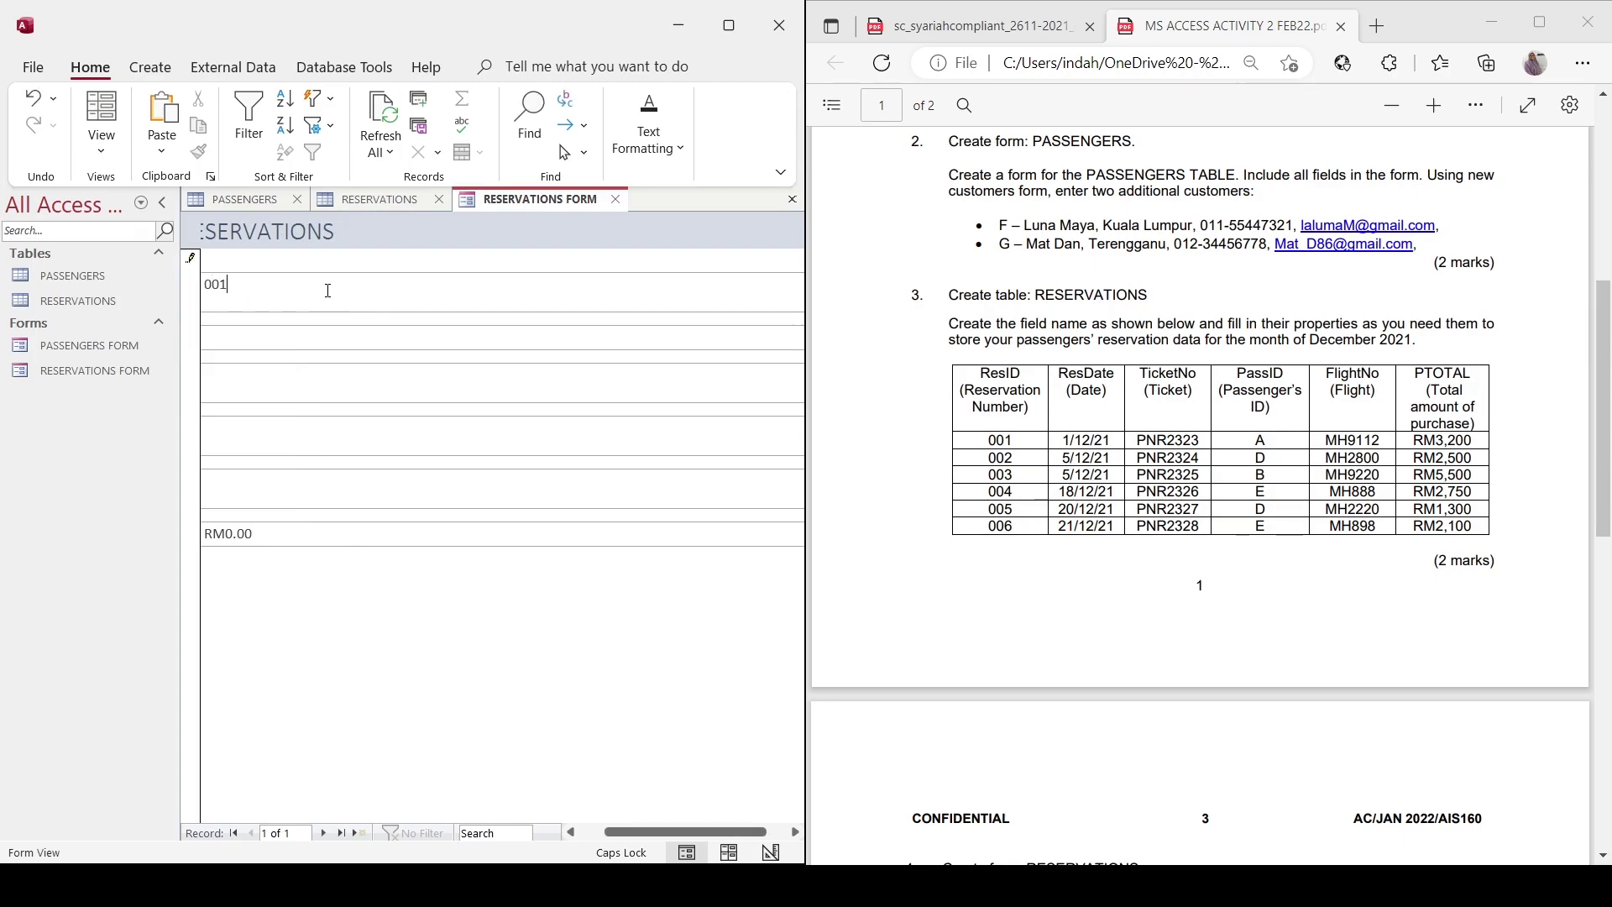
pyautogui.write('1/12/2021')
pyautogui.press('Tab')
pyautogui.write('P')
pyautogui.write('N')
pyautogui.write('R')
pyautogui.write('2323')
pyautogui.write('AAAA')
pyautogui.write('MH')
pyautogui.write('9112')
pyautogui.moveTo(252, 534); pyautogui.dragTo(179, 528)
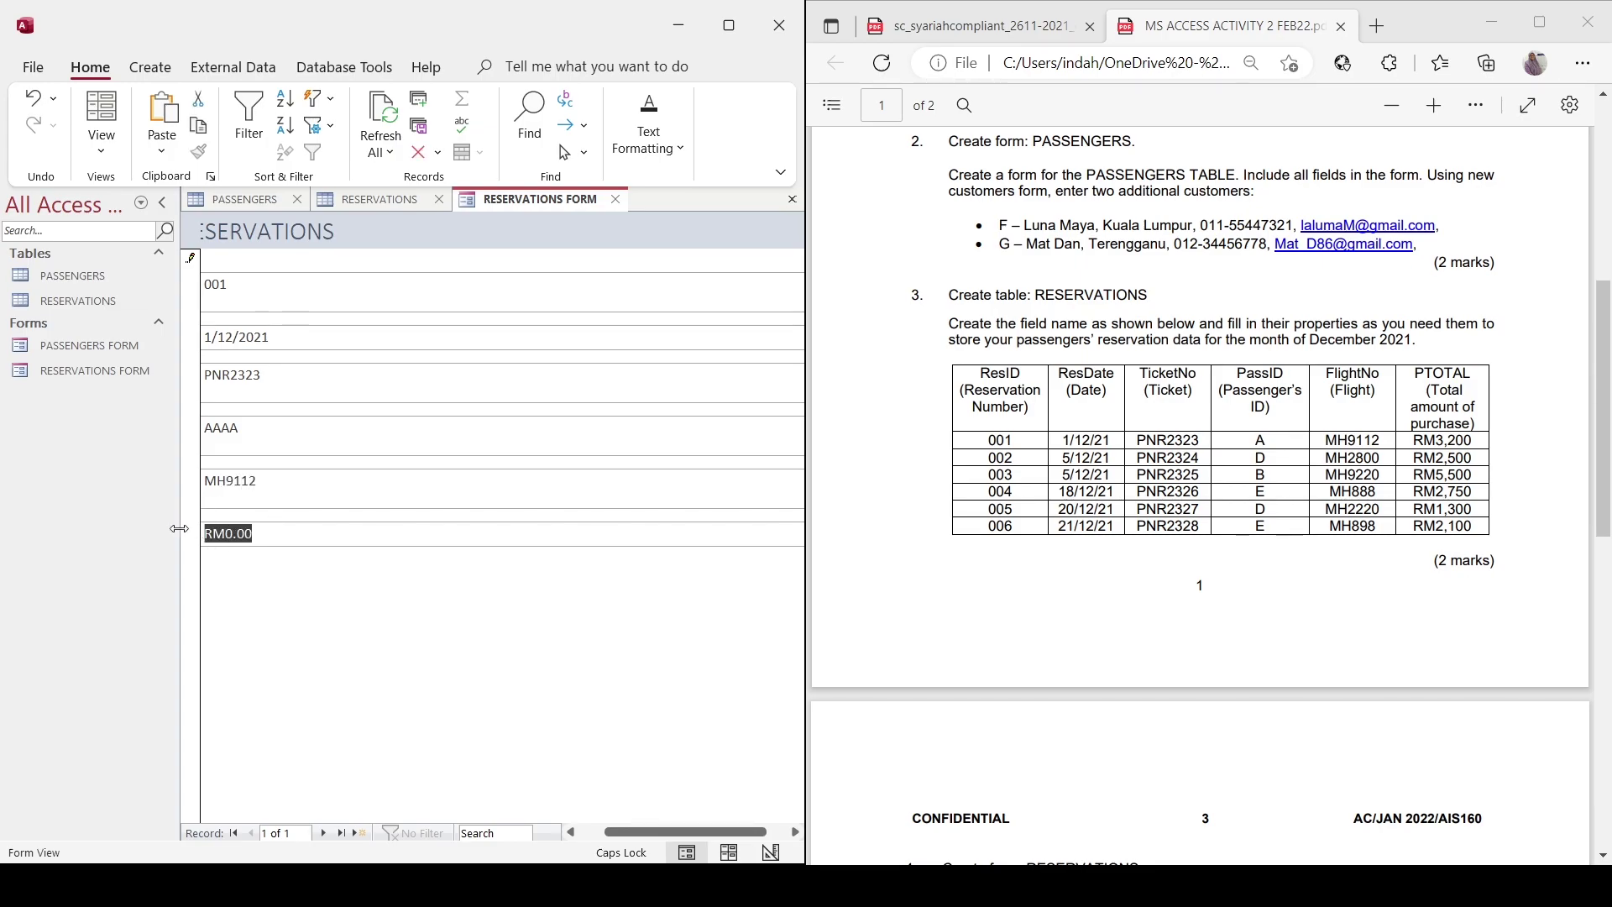
pyautogui.write('3200')
pyautogui.press('Tab')
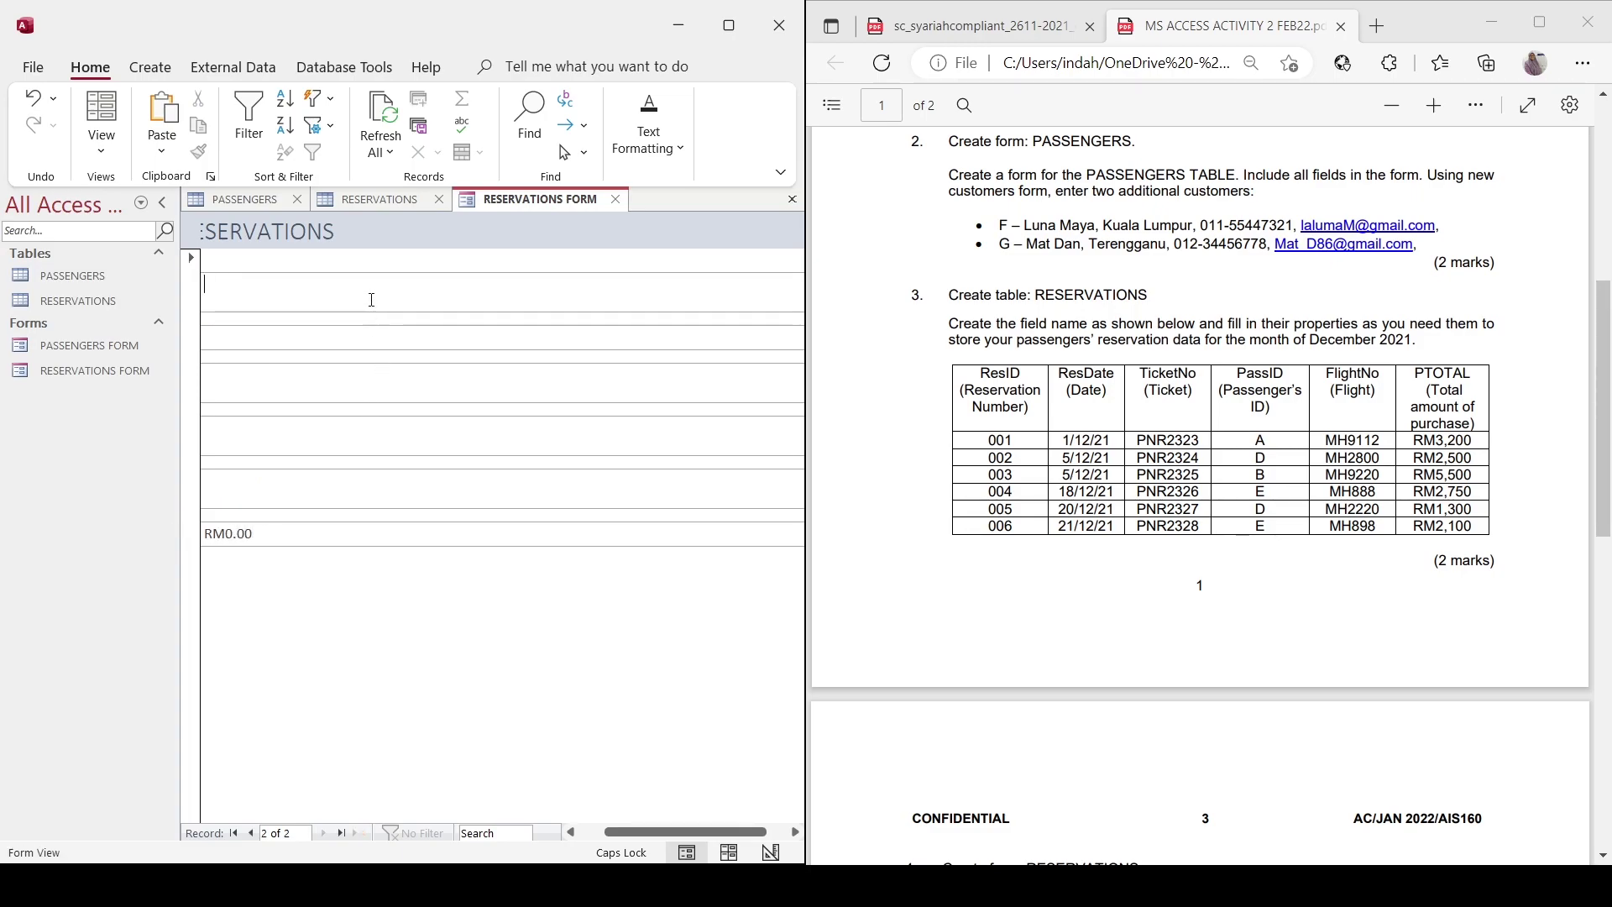
# Enter reservation 002: 5/12/2021, PNR2324, passenger DDDD, flight MH2800, total 2500.
pyautogui.write('002')
pyautogui.press('Tab')
pyautogui.write('5/12')
pyautogui.write('/2021')
pyautogui.write('PNR')
pyautogui.write('2324')
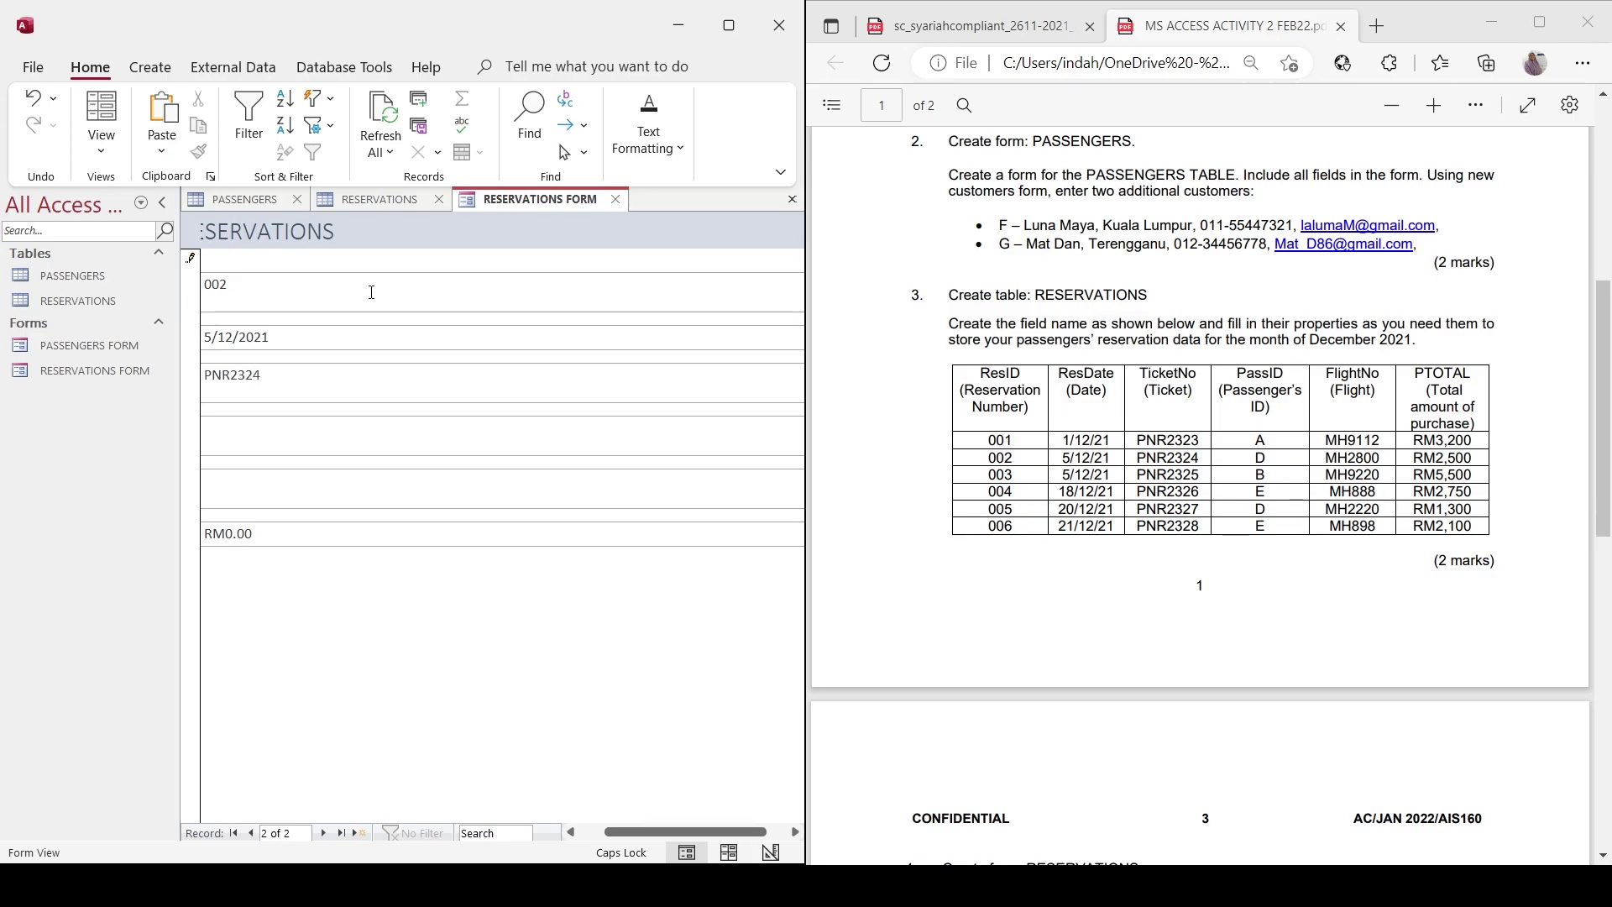
pyautogui.write('DDDDMH2800')
pyautogui.press('Tab')
pyautogui.write('2500')
pyautogui.press('Tab')
# Enter reservation 003 with ticket PNR2325, passenger BBBB, flight MH9220, total 5500, fixing a date typo.
pyautogui.write('003')
pyautogui.press('Tab')
pyautogui.write('5.12')
pyautogui.press('BackSpace')
pyautogui.press('BackSpace')
pyautogui.press('BackSpace')
pyautogui.write('/12/2021PNR2325BBBBMH9220')
pyautogui.press('Tab')
pyautogui.write('5500')
pyautogui.press('Tab')
# Enter reservation 004: 18/12/2021, PNR2326, passenger EEEE, flight MH888, total 2750.
pyautogui.write('004')
pyautogui.press('Tab')
pyautogui.write('18/12/2021PNR2326EEEEMH888')
pyautogui.press('Tab')
pyautogui.write('2750')
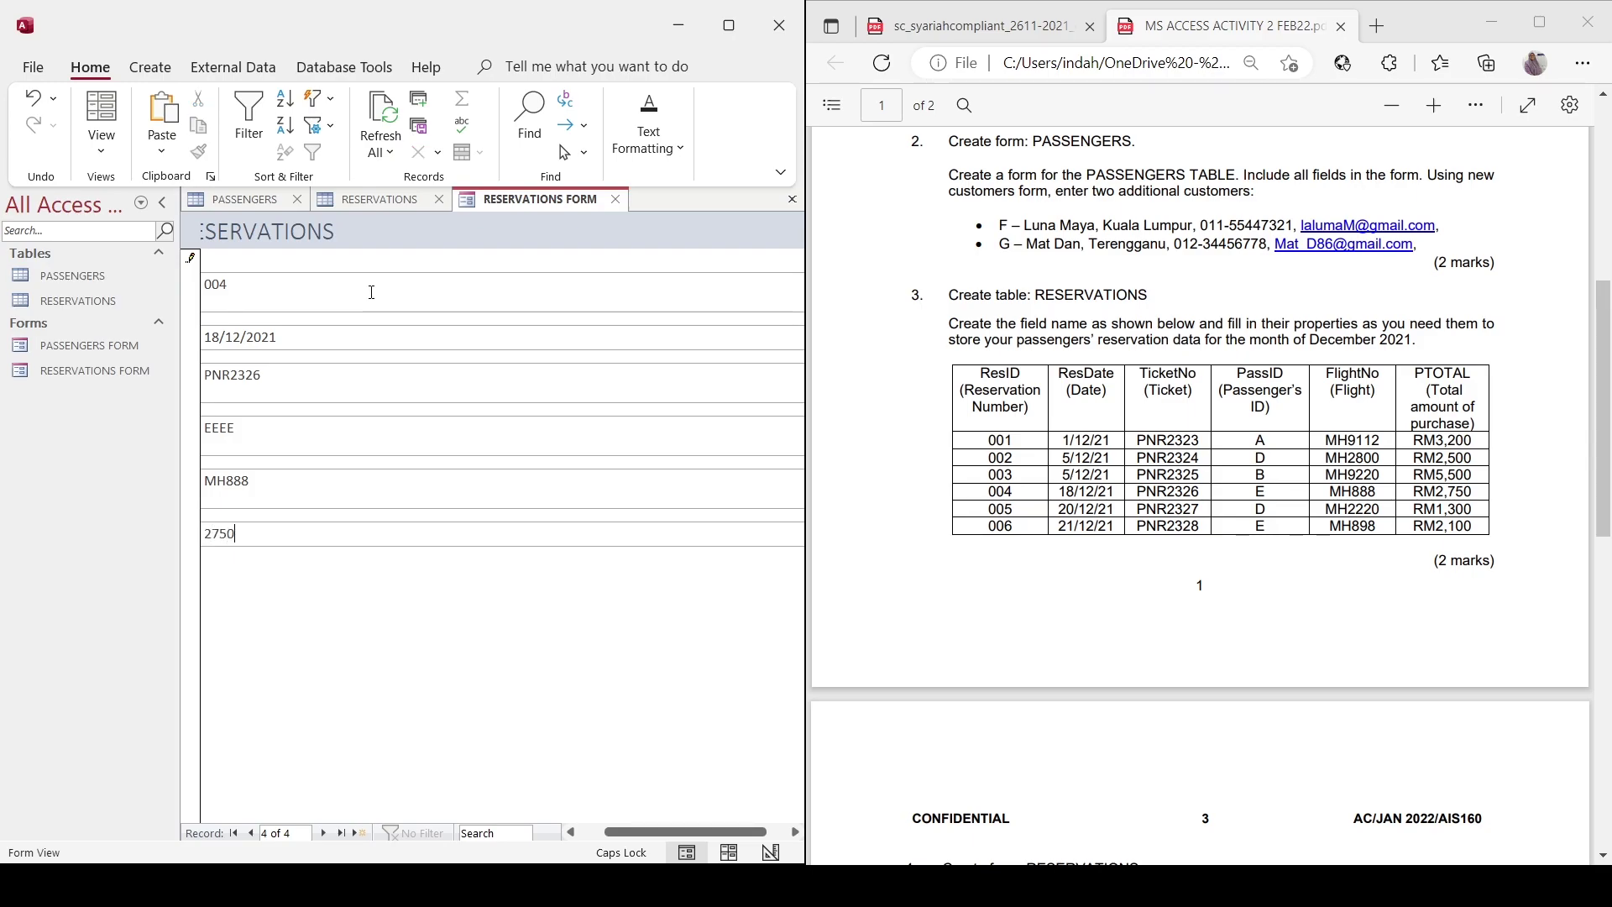
pyautogui.press('Tab')
# Enter reservation 005: 20/12/2021, PNR2327, passenger DDDD, flight MH2220.
pyautogui.write('005')
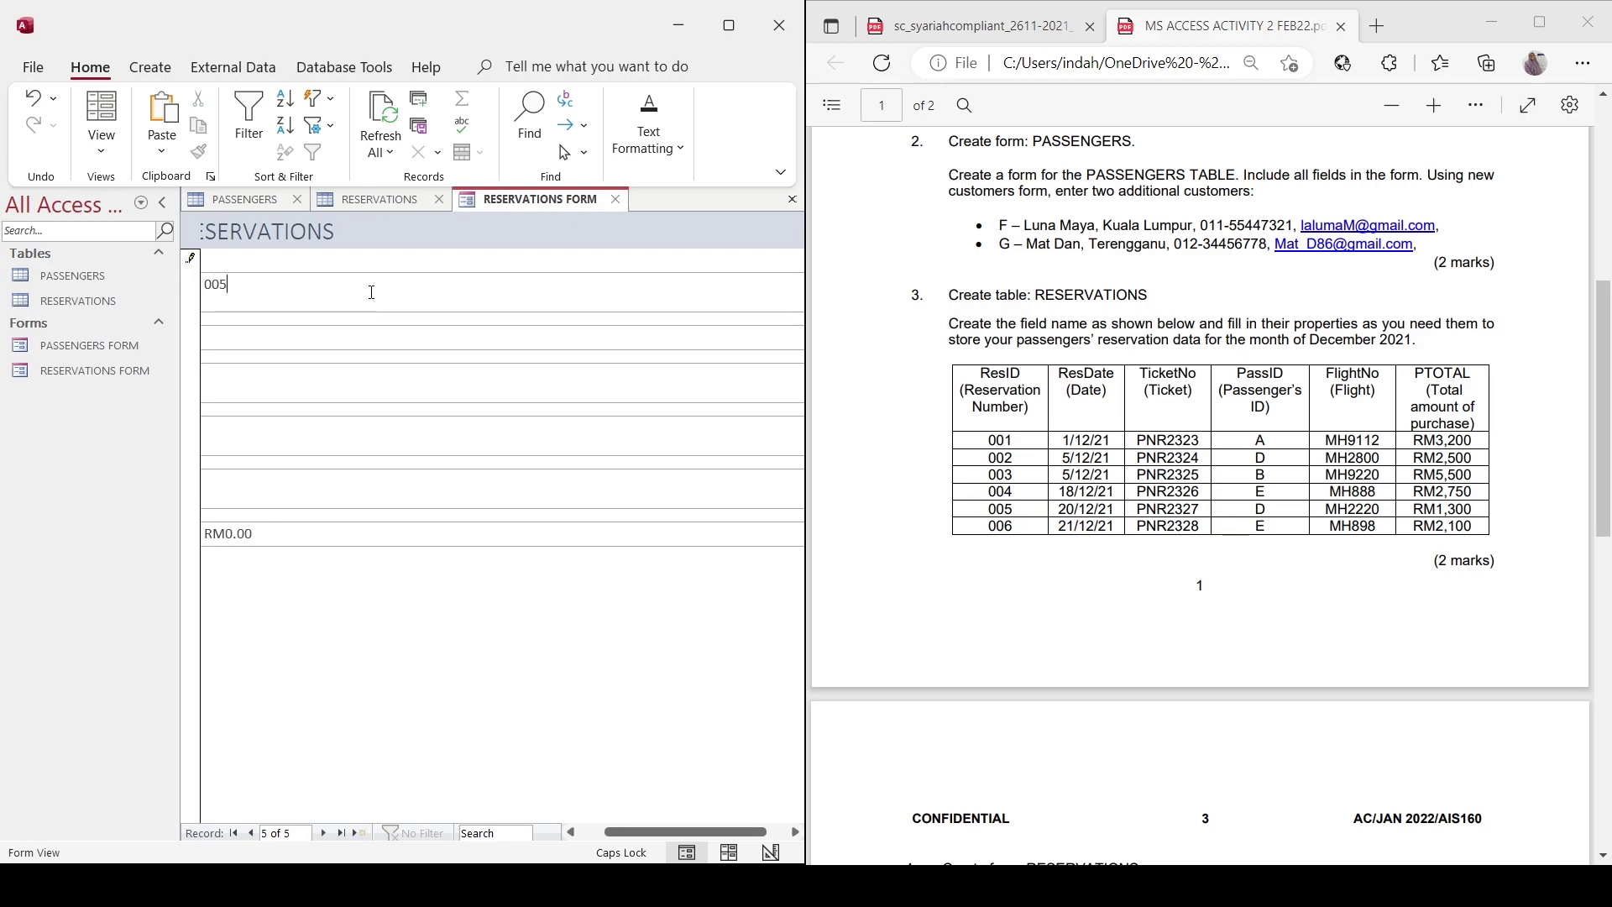
pyautogui.press('Tab')
pyautogui.write('20/12/2021')
pyautogui.press('Tab')
pyautogui.write('PNR2327')
pyautogui.press('Tab')
pyautogui.write('DDDD')
pyautogui.press('Tab')
pyautogui.write('MH2220')
pyautogui.press('Tab')
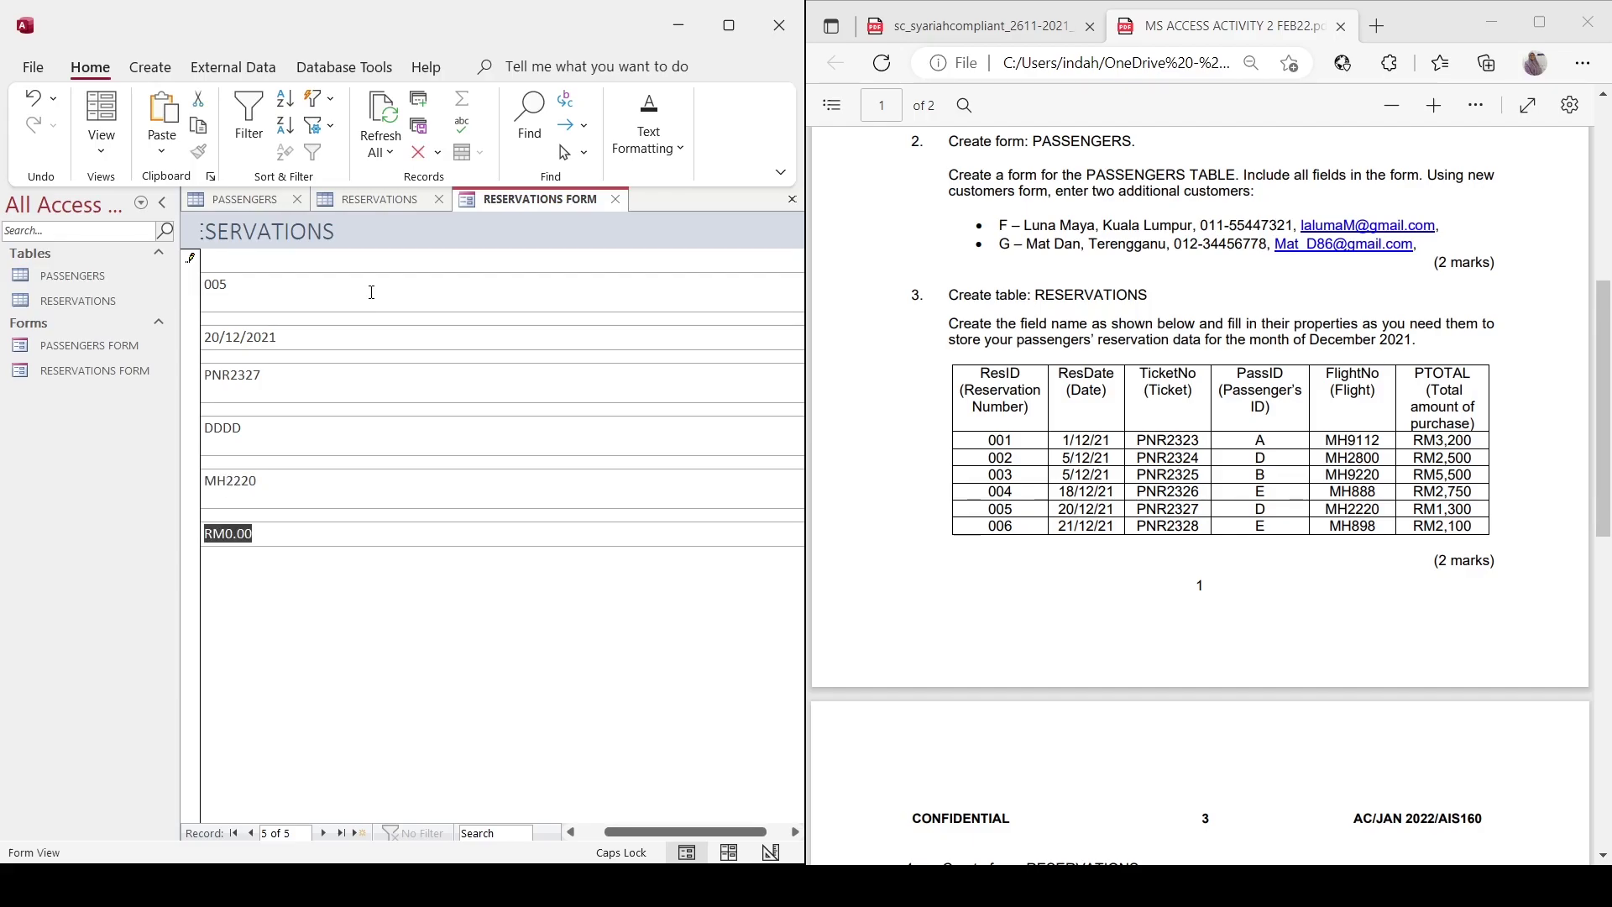
pyautogui.press('Tab')
# Enter reservation 006: 21/12/2021, PNR2328, passenger EEEE, flight MH898, total 2100.
pyautogui.write('006')
pyautogui.press('Tab')
pyautogui.write('21/12/2021')
pyautogui.press('Tab')
pyautogui.write('PNR2328')
pyautogui.press('Tab')
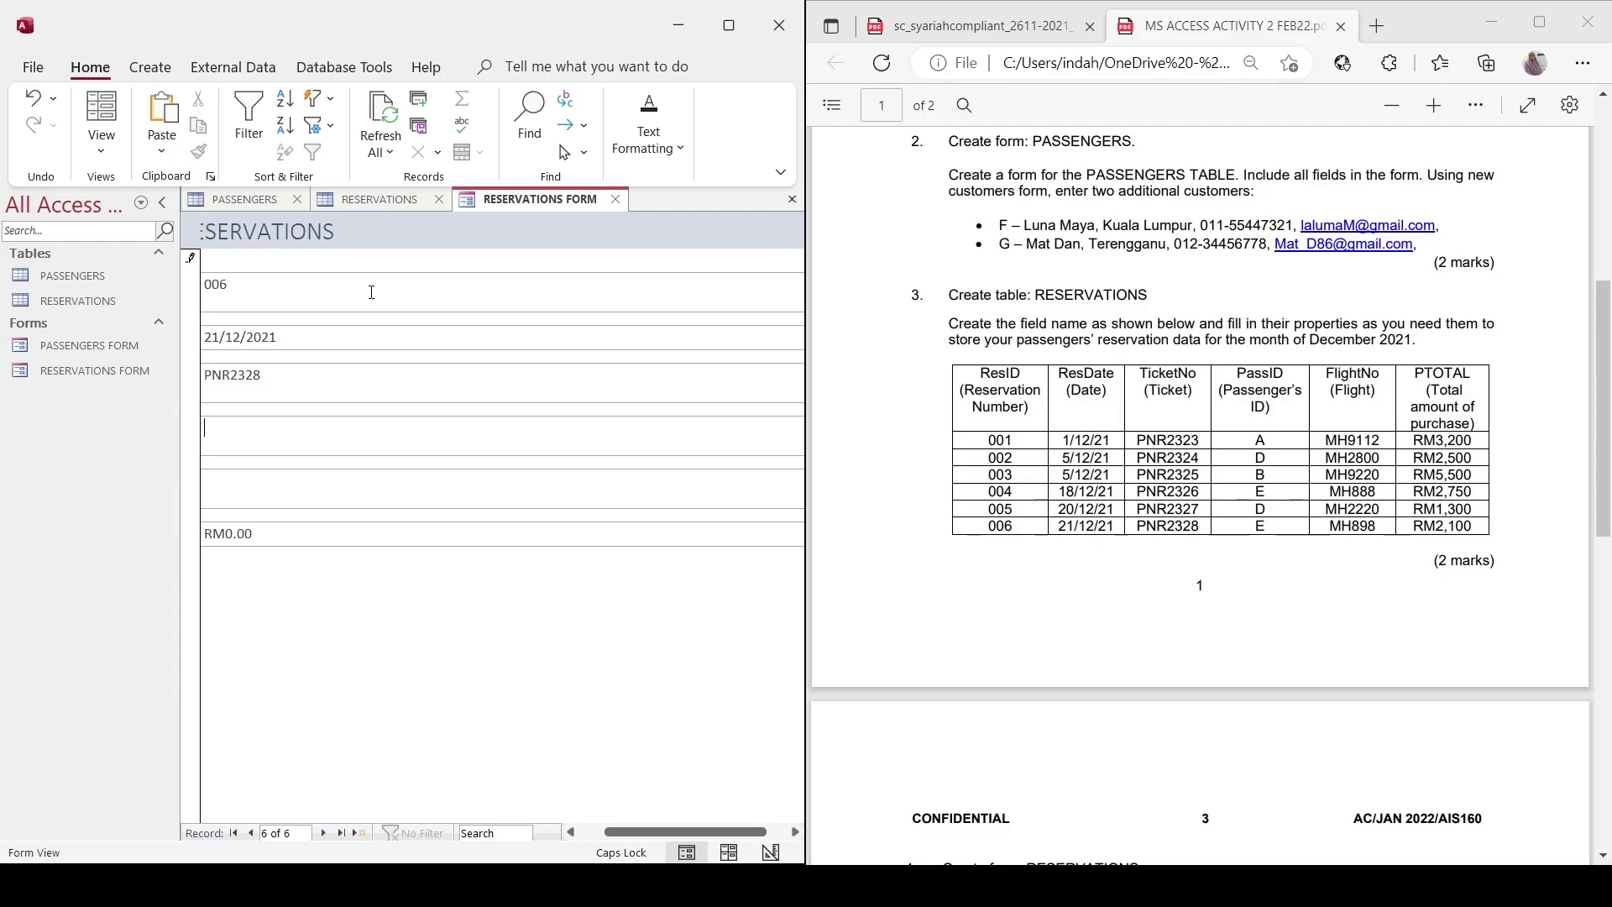
pyautogui.write('EEEE')
pyautogui.press('Tab')
pyautogui.write('MH898')
pyautogui.press('Tab')
pyautogui.write('2100')
pyautogui.press('Tab')
# Enter reservation 007: 31/12/2021, PNR2329, passenger CCCC, flight MH2220, total 2450.
pyautogui.scroll(-5, 1201, 496)
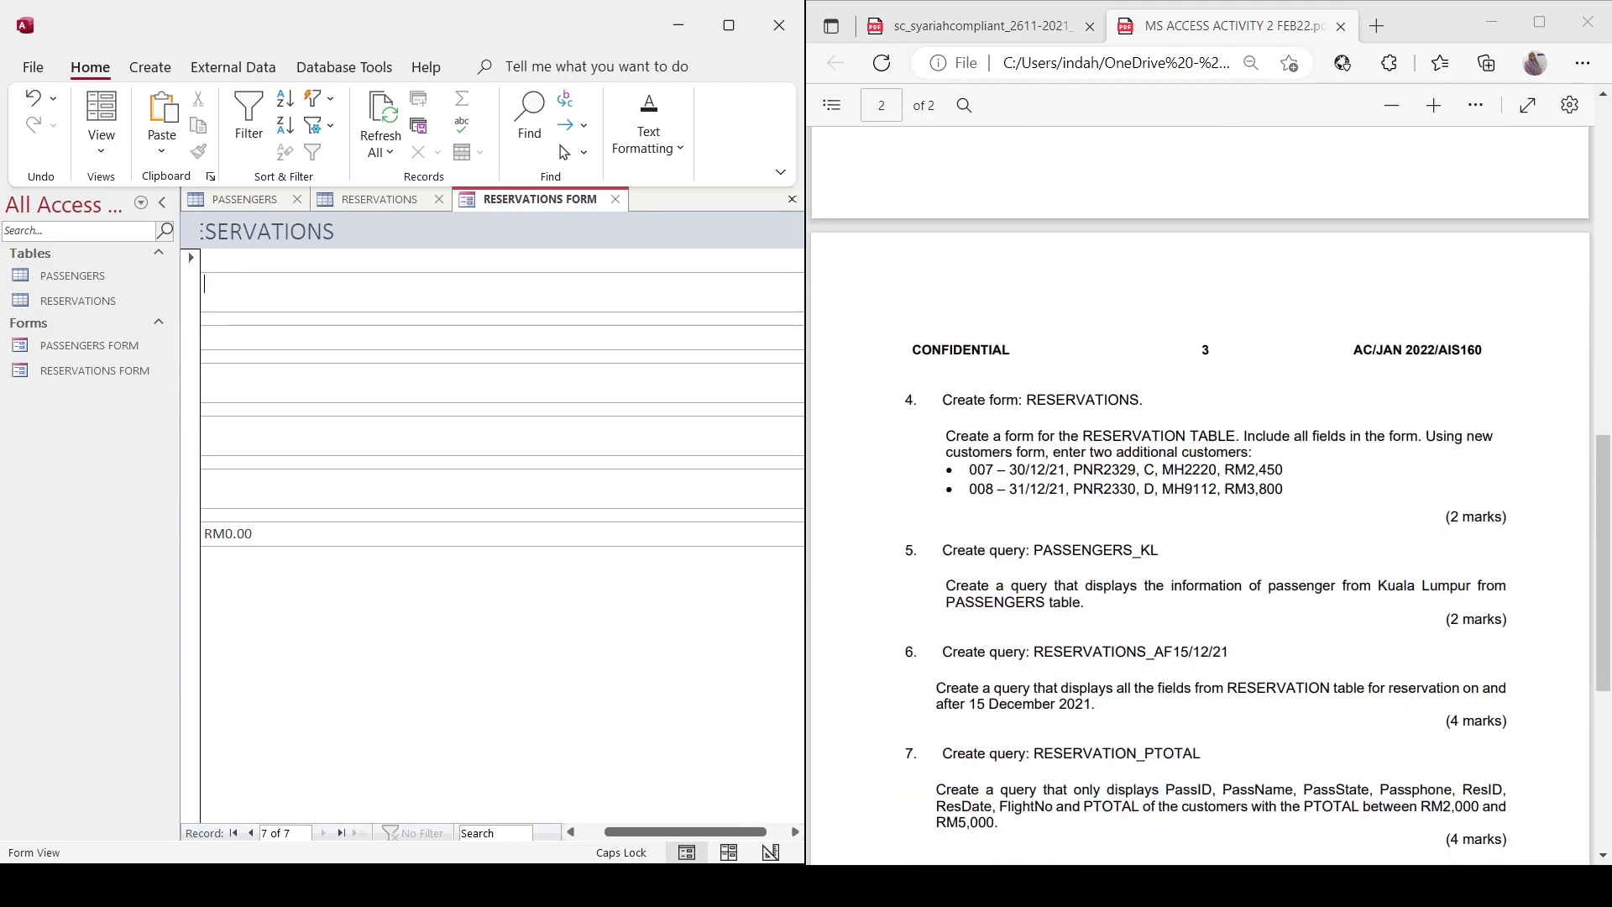
pyautogui.scroll(-1, 1201, 495)
pyautogui.write('00731/12/2021')
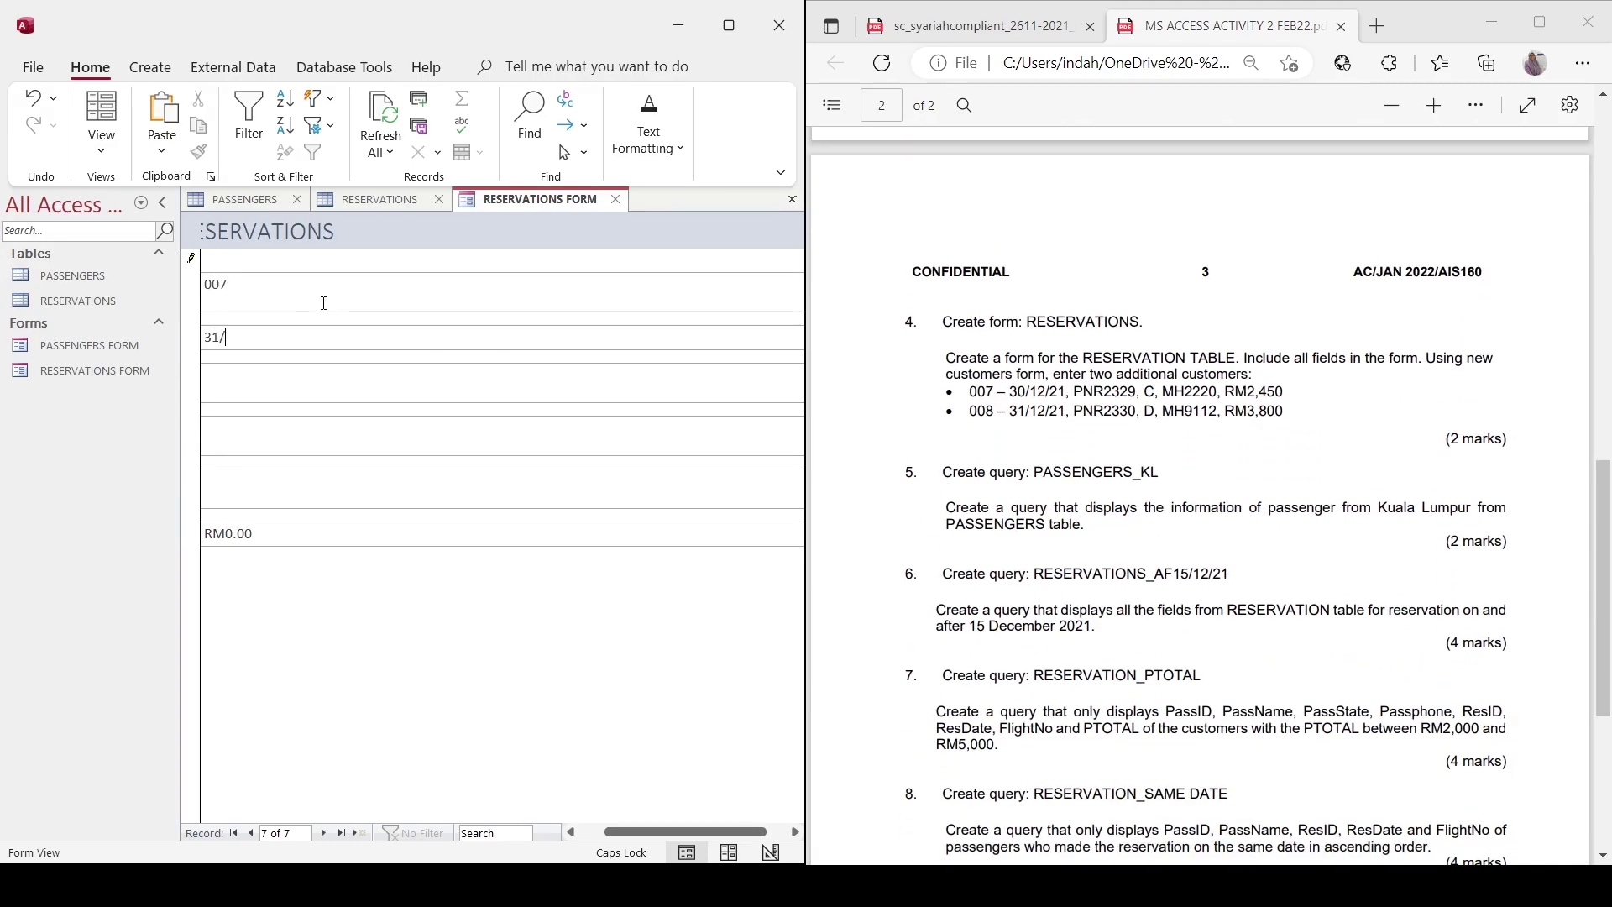
pyautogui.press('Tab')
pyautogui.write('PNR2329')
pyautogui.write('CCCC')
pyautogui.press('Tab')
pyautogui.write('MH2220')
pyautogui.press('Tab')
pyautogui.write('2450')
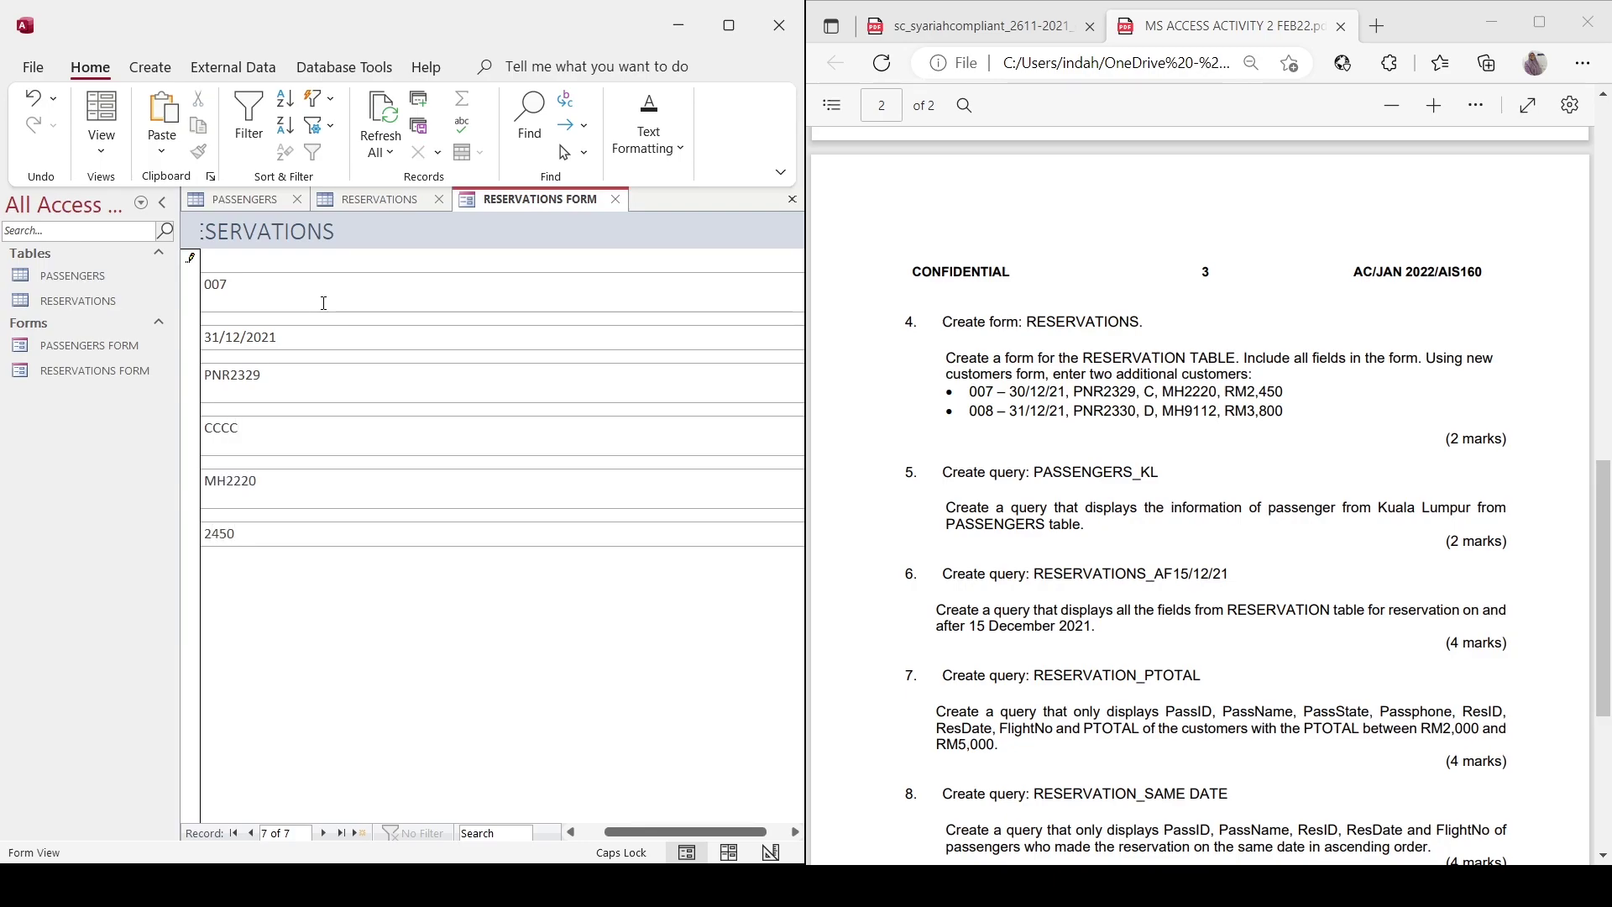
pyautogui.press('Tab')
# Start reservation 008 dated 31/12/2021 with ticket PNR2330, mistakenly putting MH9112 in PassID.
pyautogui.write('008')
pyautogui.press('Tab')
pyautogui.write('3')
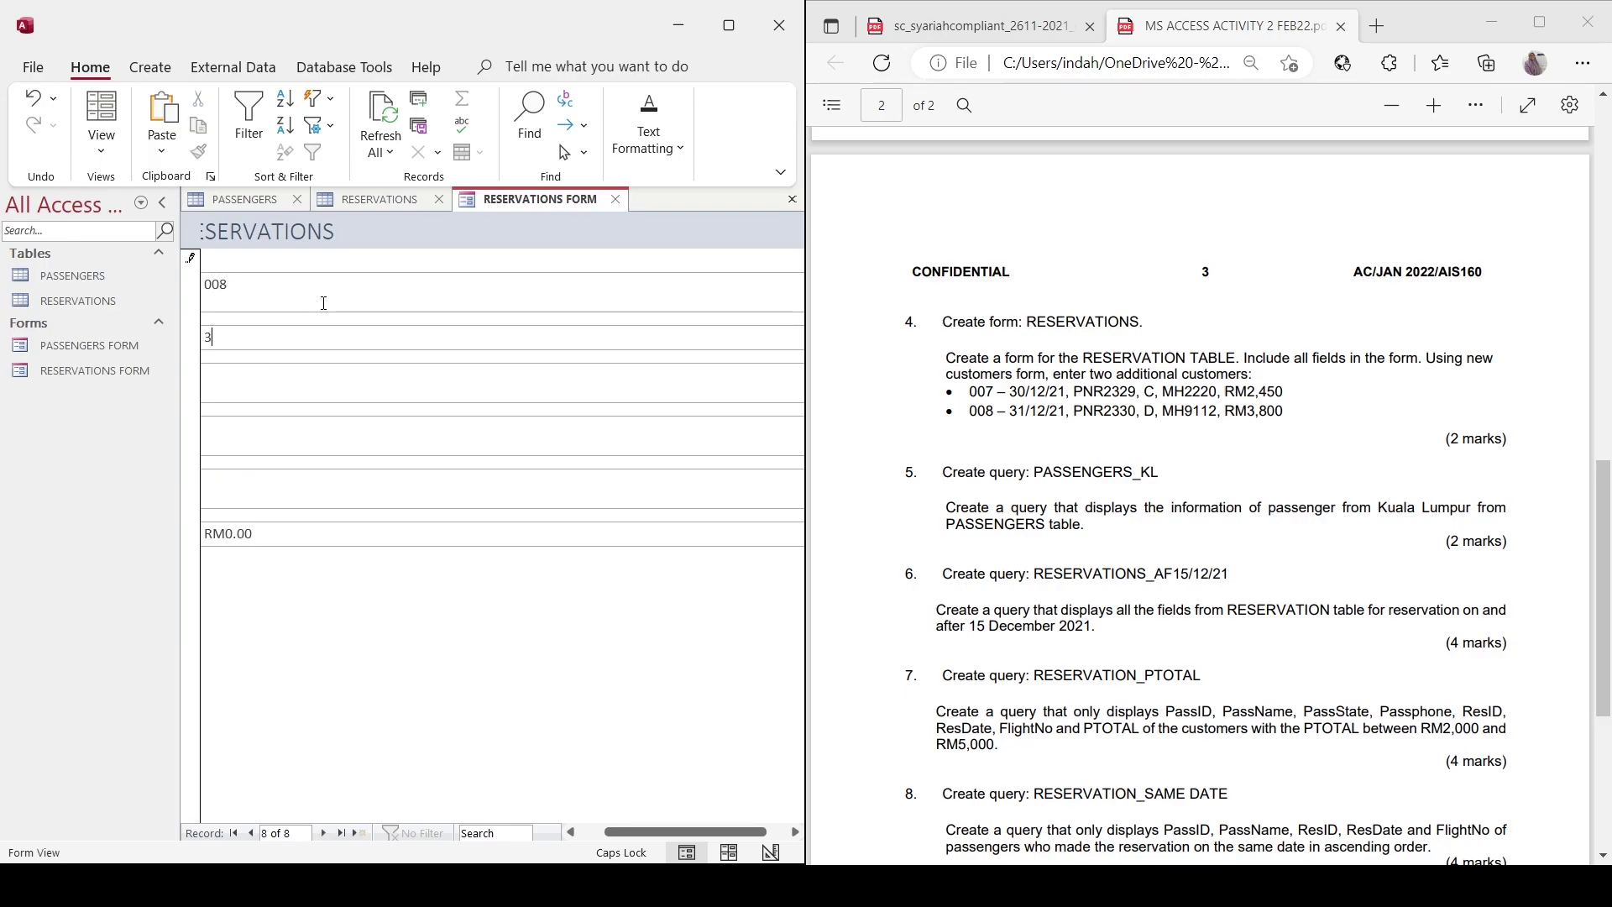
pyautogui.write('1/12/2021')
pyautogui.press('Tab')
pyautogui.write('PNR2330')
pyautogui.press('Tab')
pyautogui.write('MH9112')
pyautogui.press('Tab')
pyautogui.write('3800')
pyautogui.press('Tab')
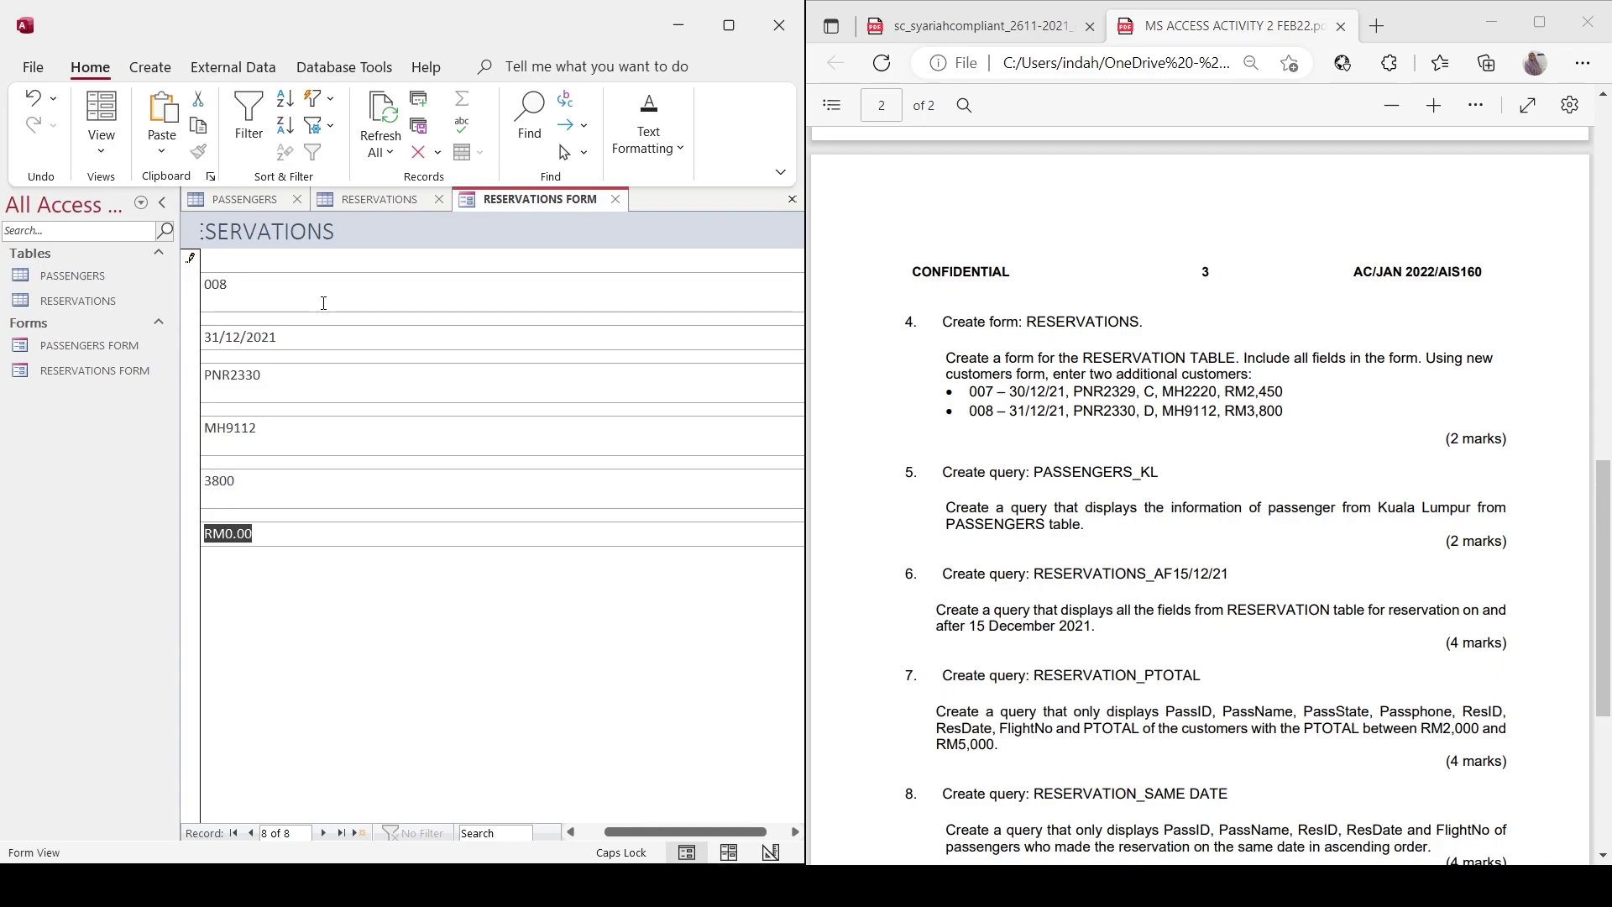
# Correct reservation 008 to passenger DDDD, flight MH9112, total 3800.
pyautogui.moveTo(257, 428); pyautogui.dragTo(178, 427)
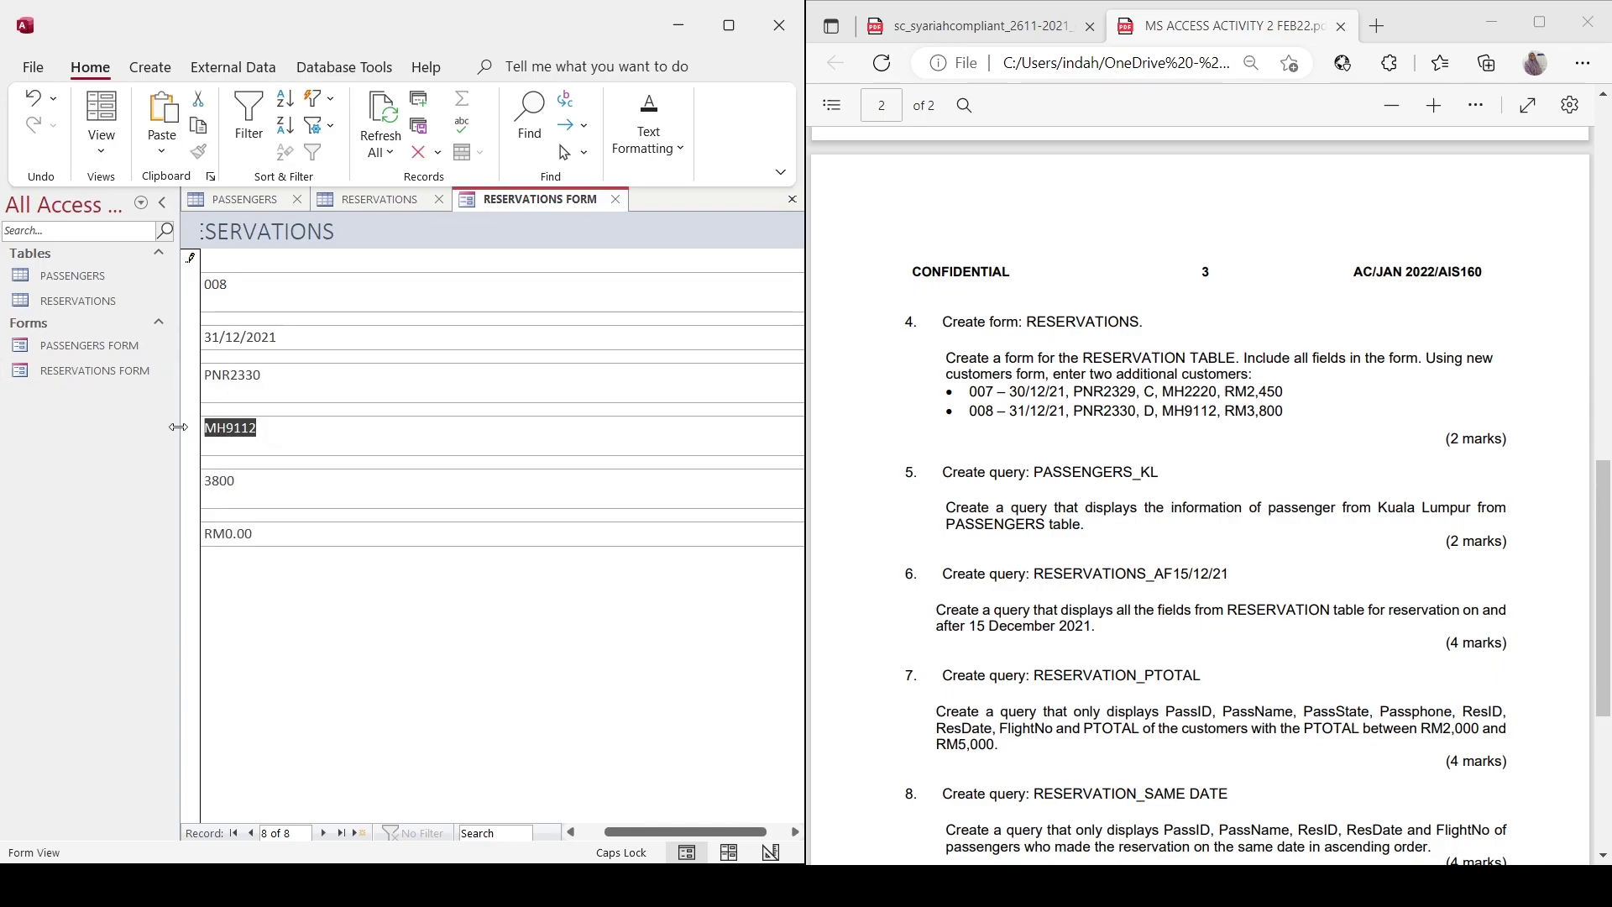
pyautogui.write('DDDD')
pyautogui.press('Tab')
pyautogui.write('M')
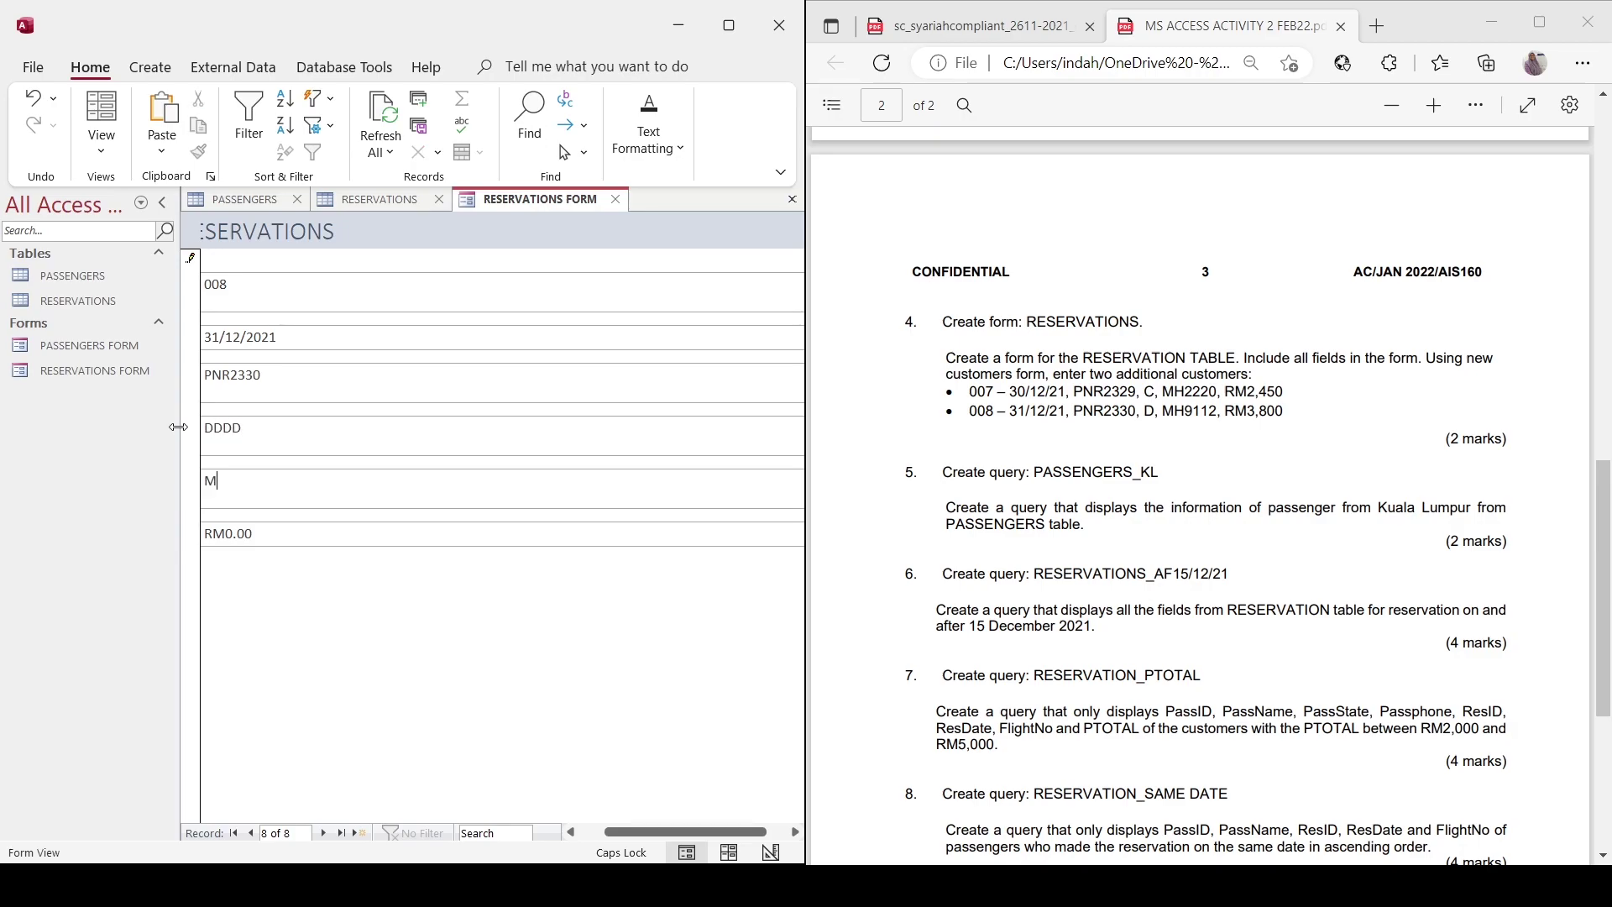
pyautogui.write('H9112')
pyautogui.press('Tab')
pyautogui.write('3800')
# Commit reservation 008, refresh the RESERVATIONS datasheet to review all eight records, then go to PASSENGERS.
pyautogui.click(361, 833)
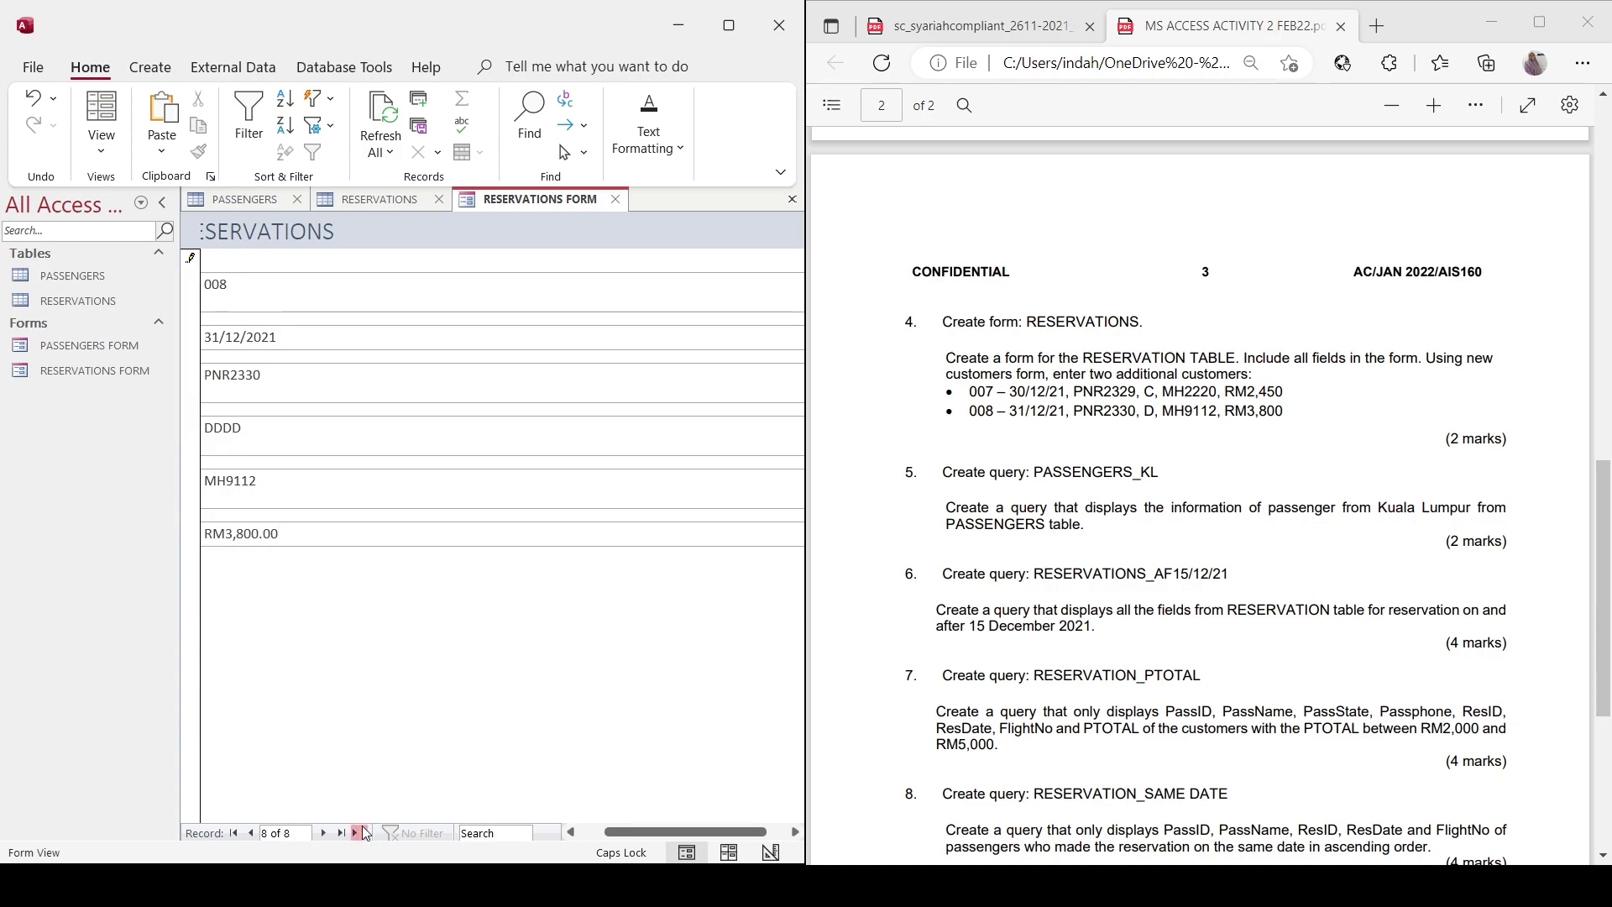
pyautogui.click(383, 200)
pyautogui.click(386, 109)
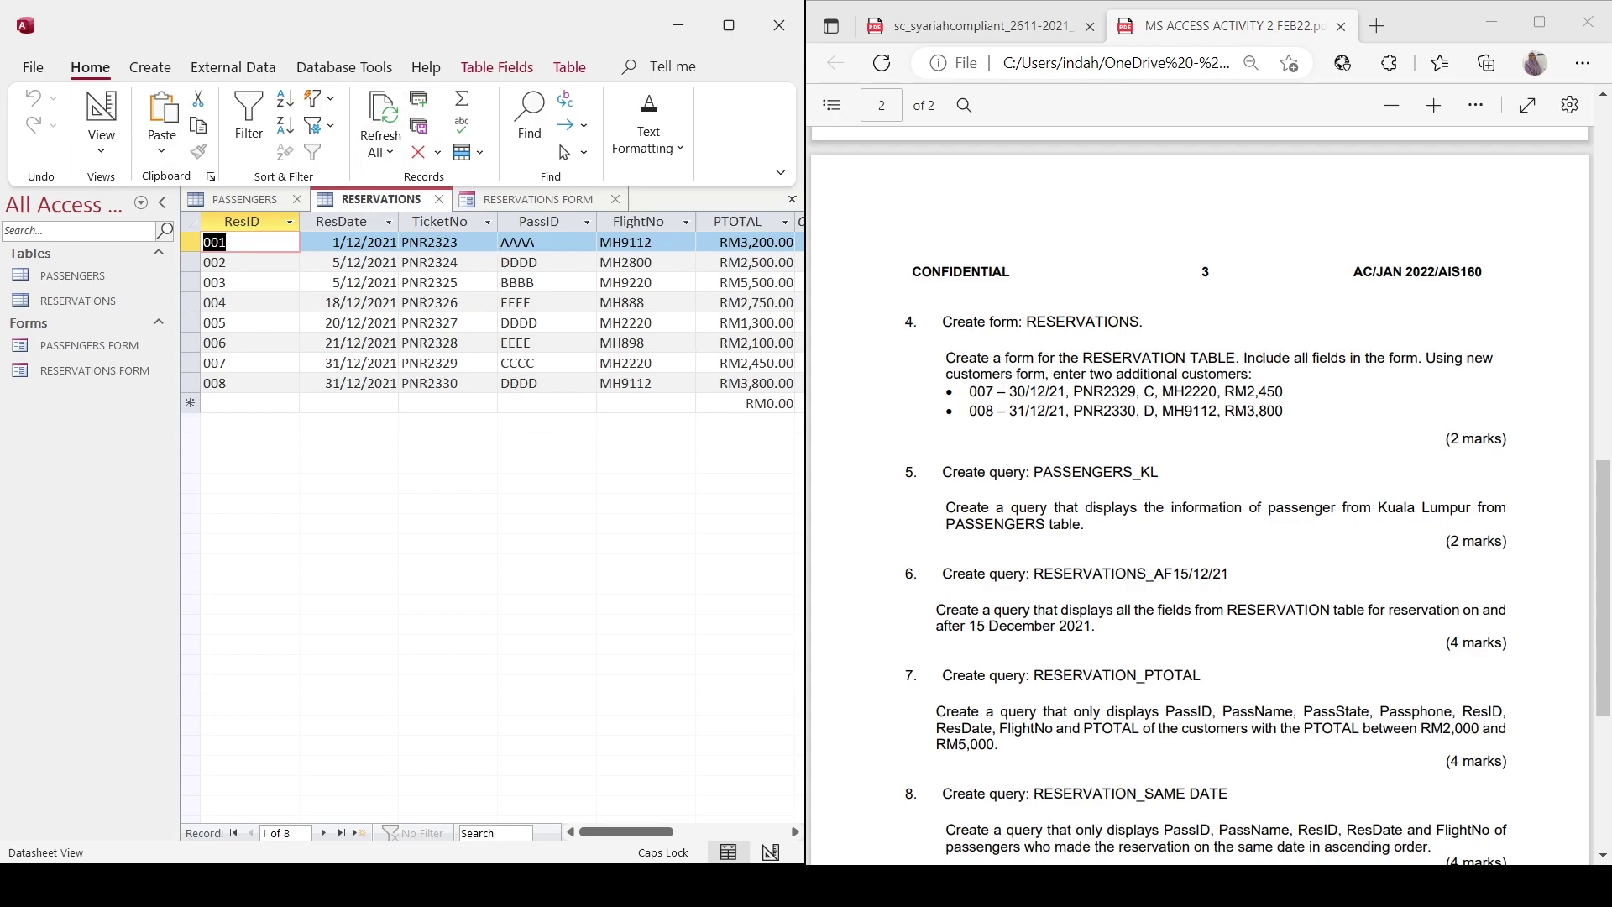
pyautogui.scroll(6, 1201, 495)
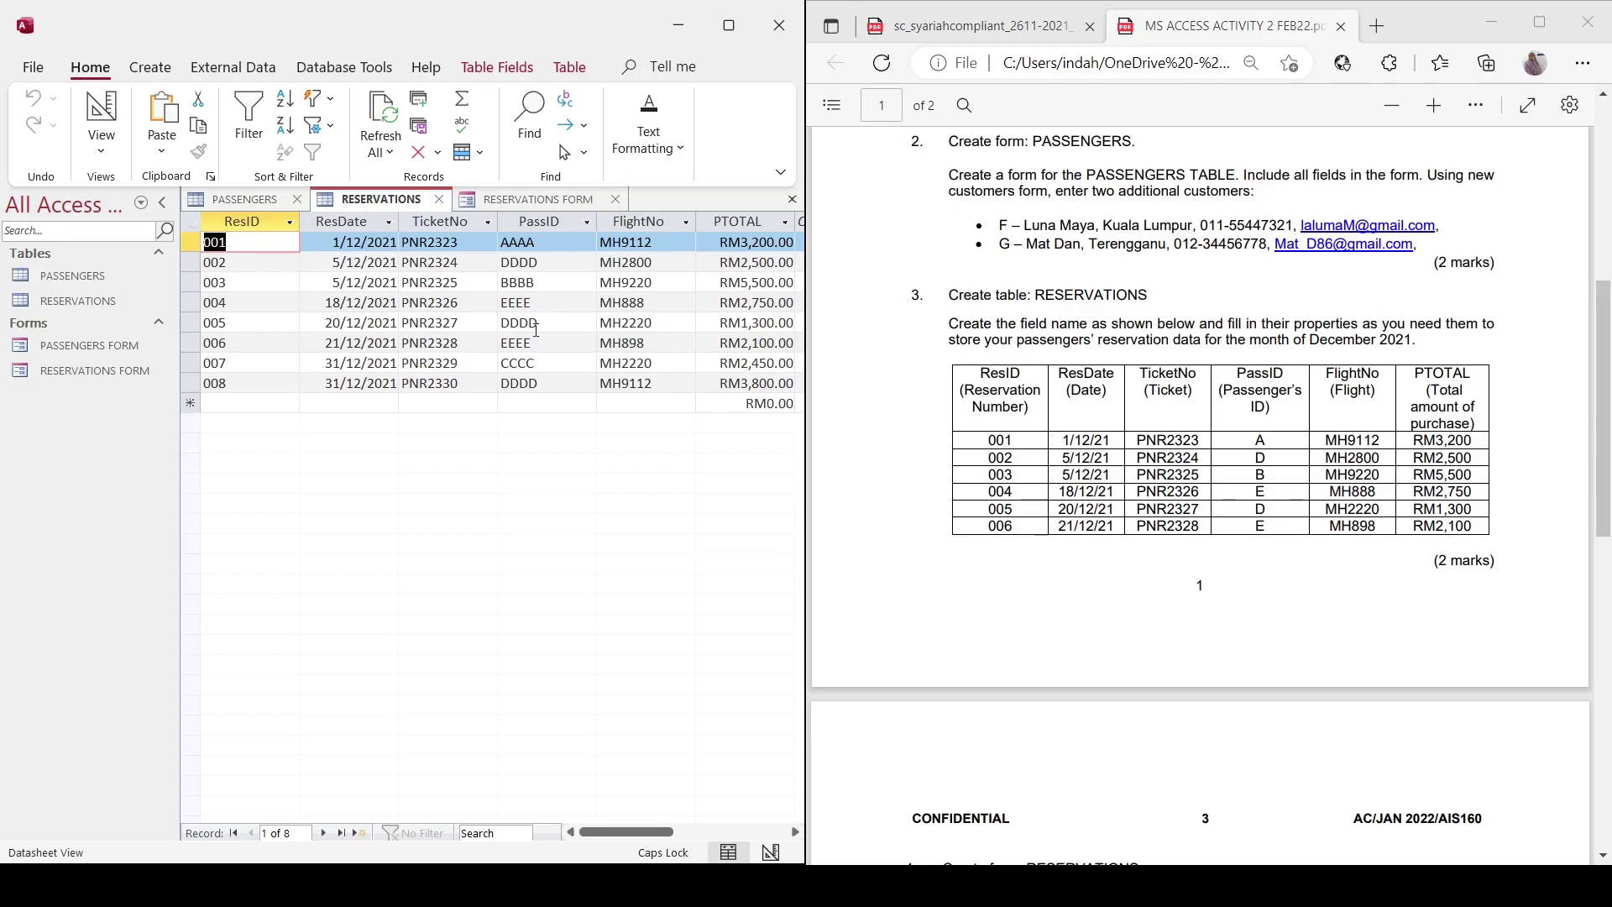
pyautogui.scroll(-6, 1201, 495)
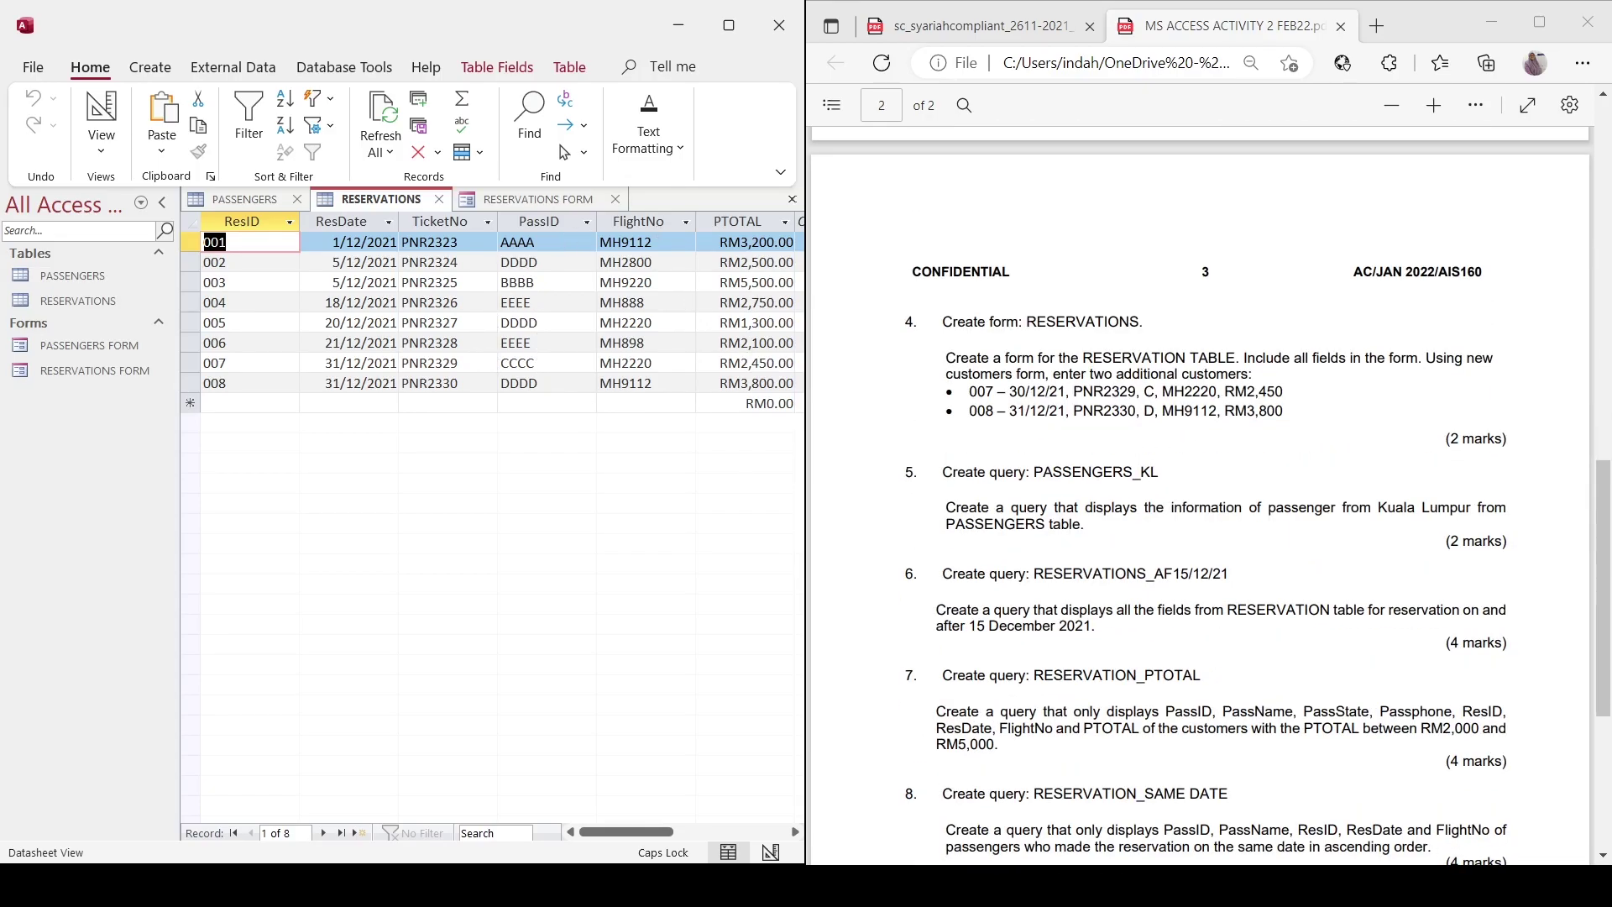
pyautogui.scroll(5, 1200, 495)
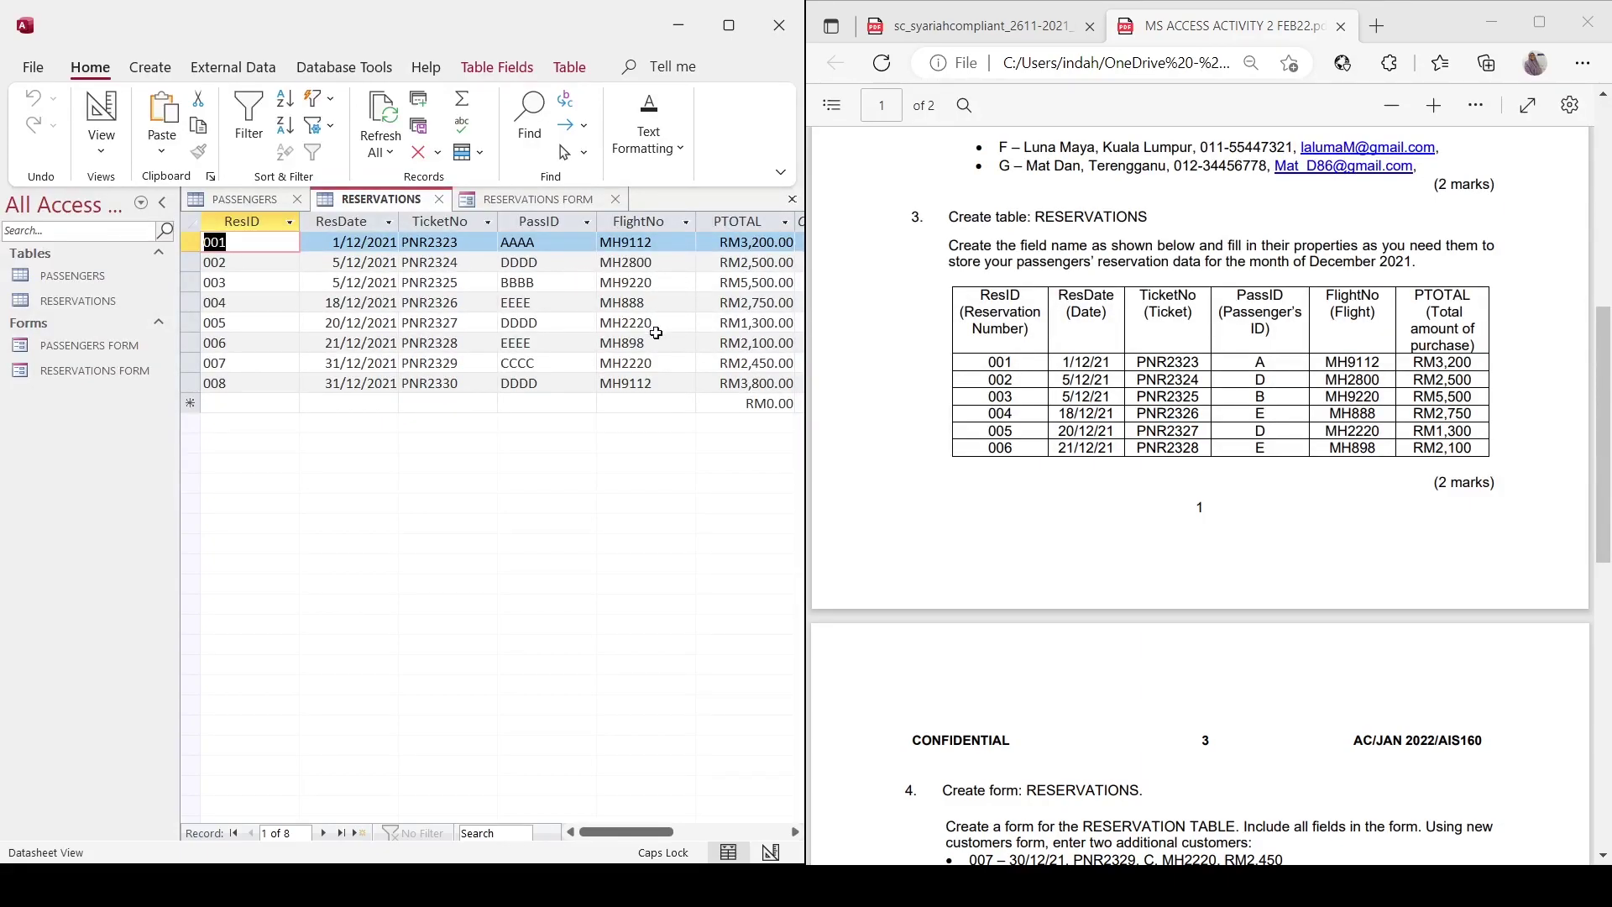
pyautogui.scroll(-5, 1201, 495)
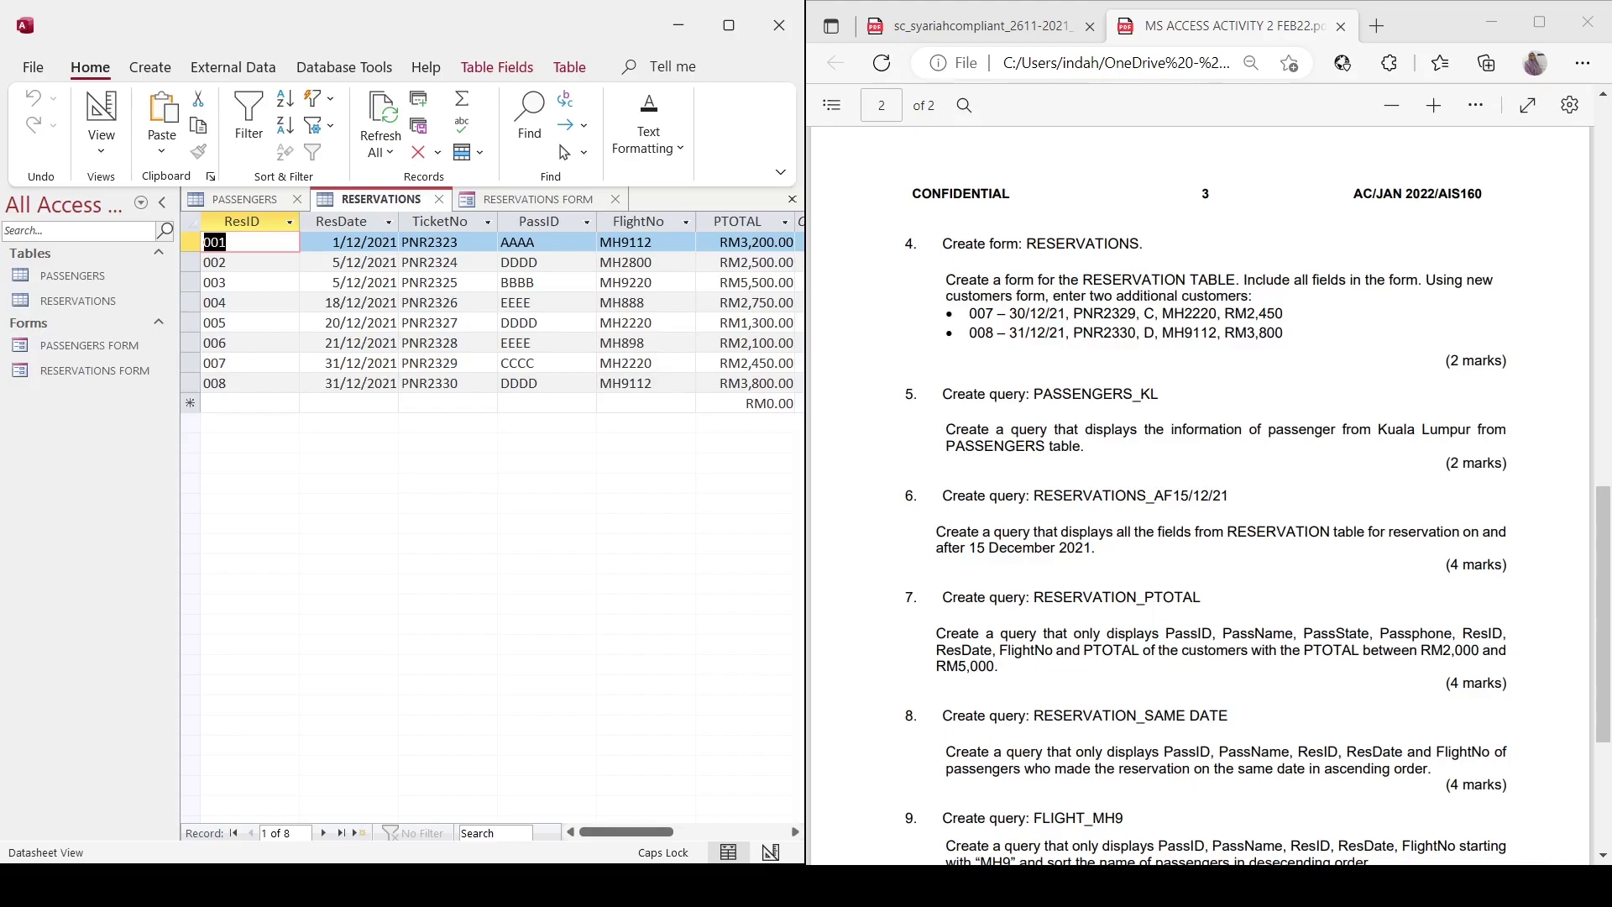
pyautogui.scroll(5, 1201, 495)
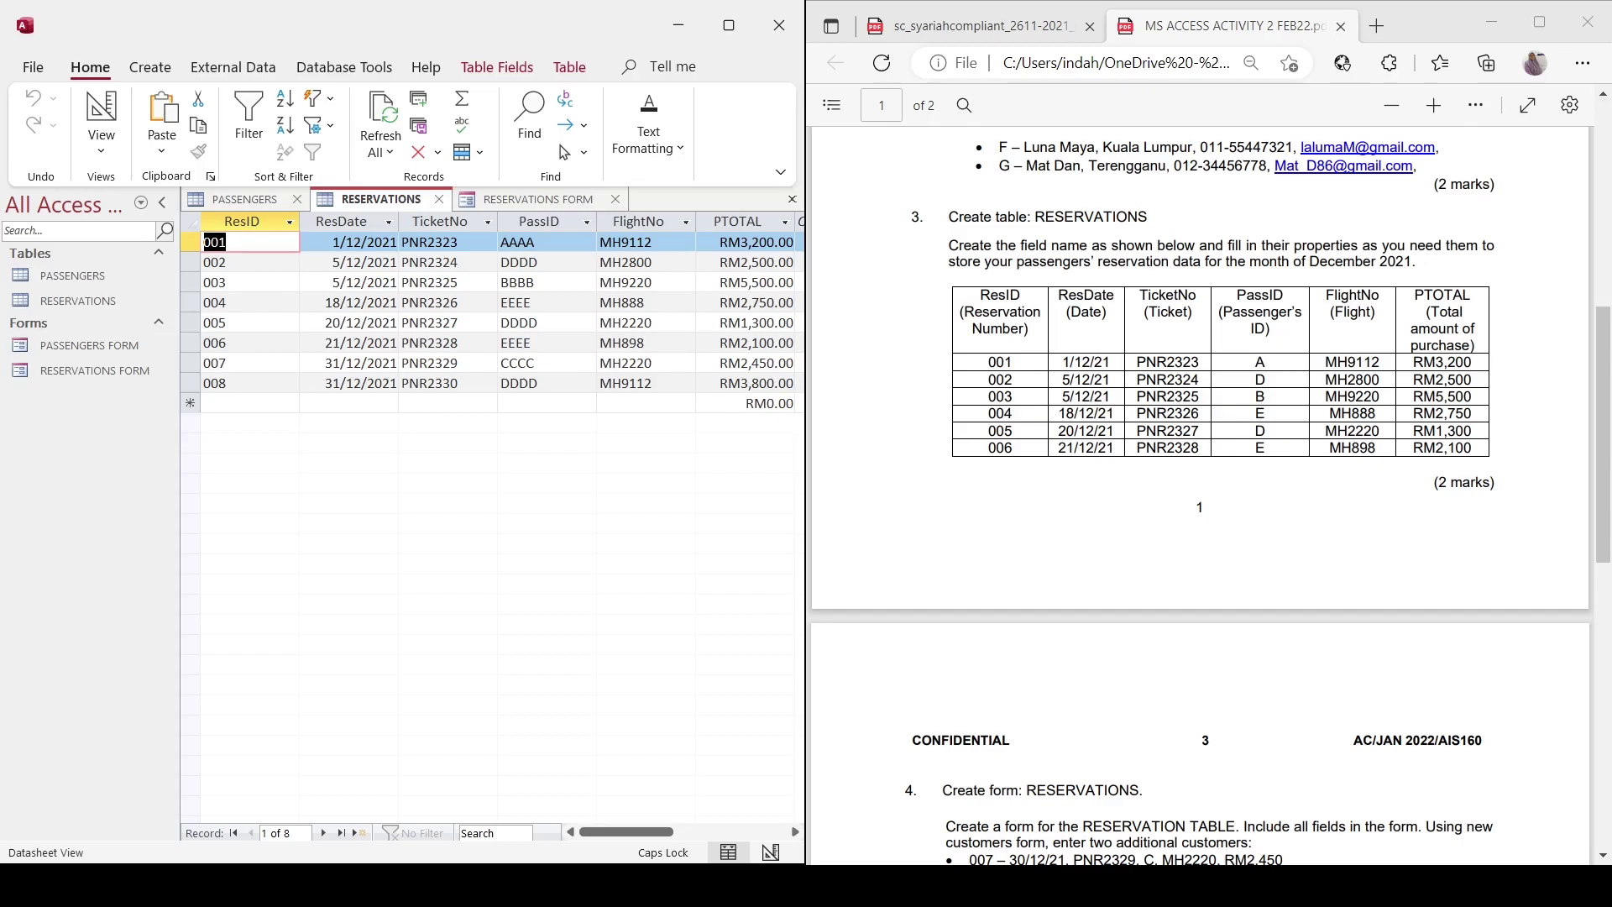
pyautogui.scroll(-5, 1201, 495)
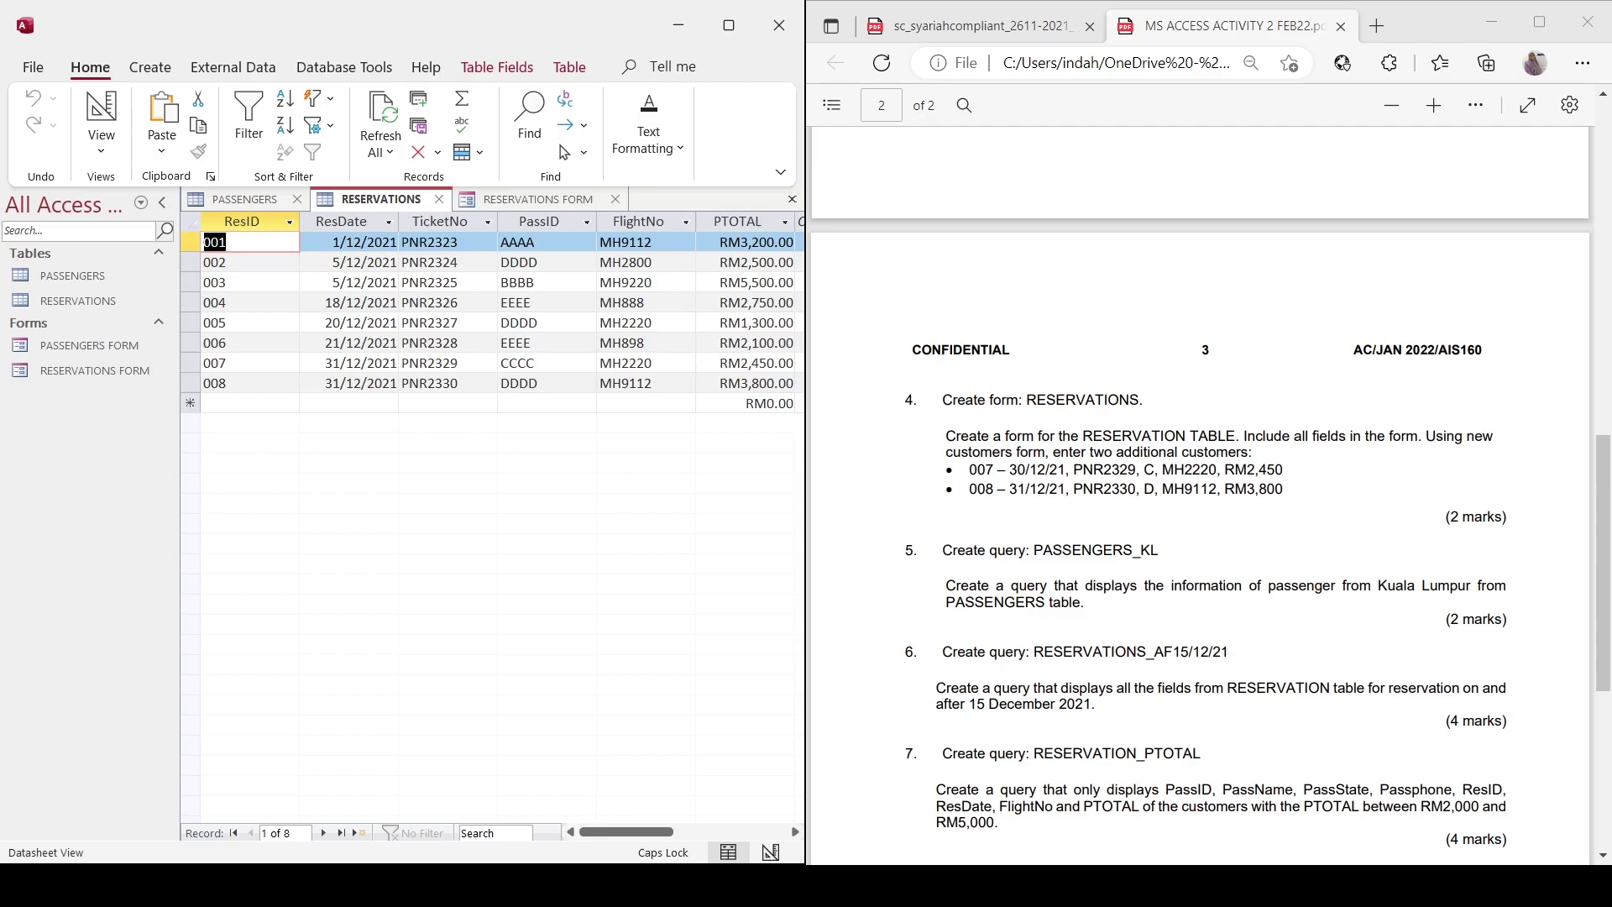
pyautogui.scroll(-3, 1201, 495)
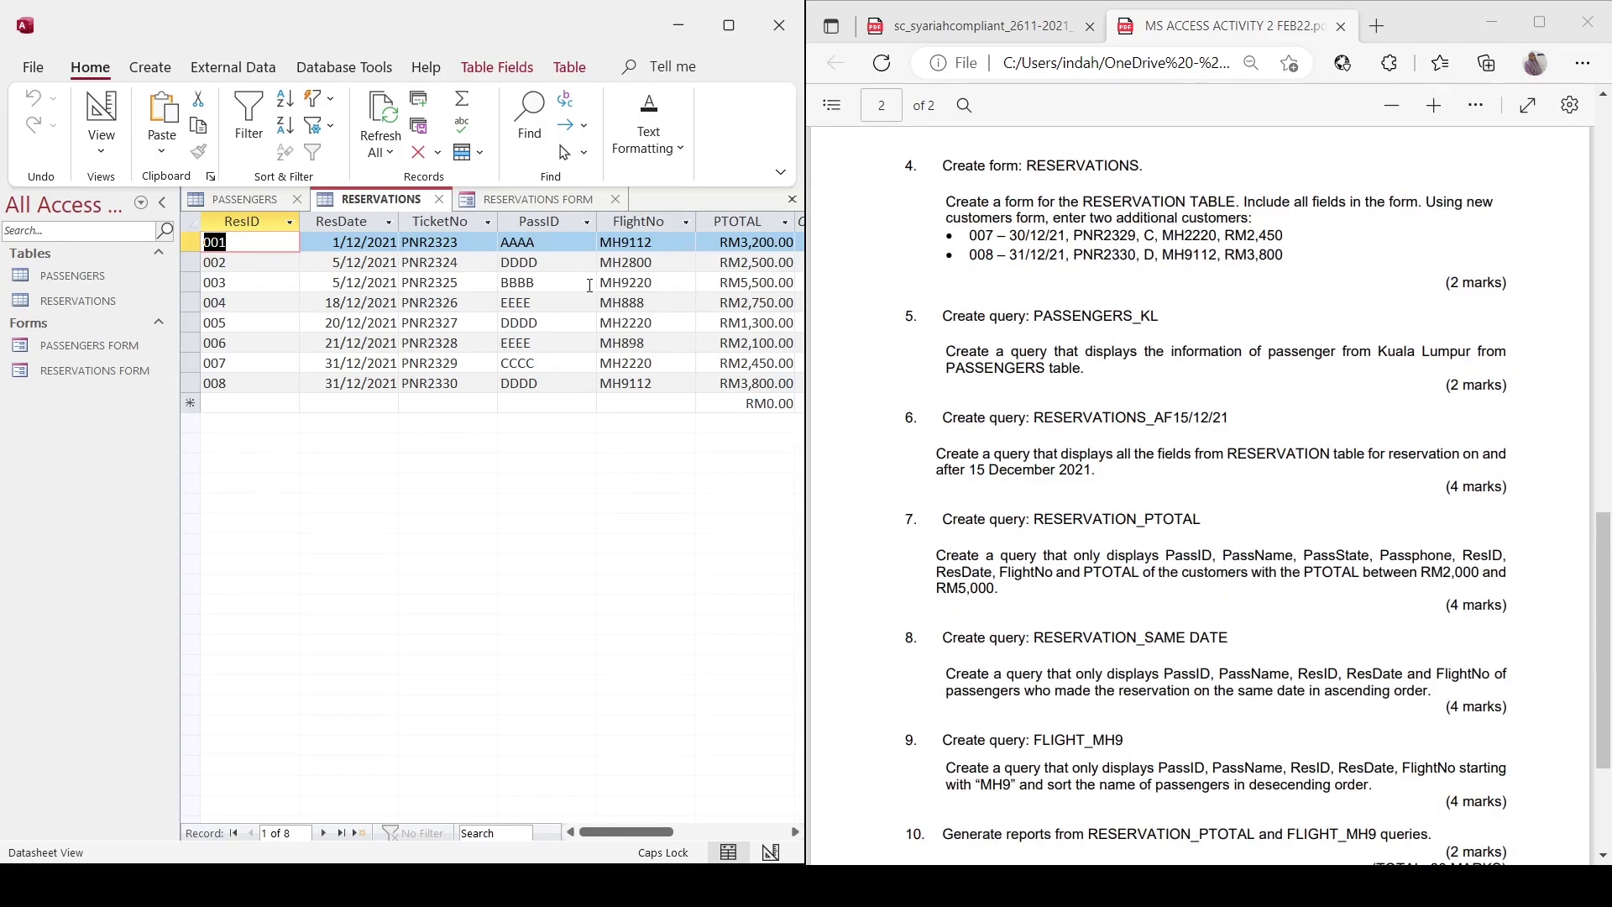
pyautogui.click(198, 200)
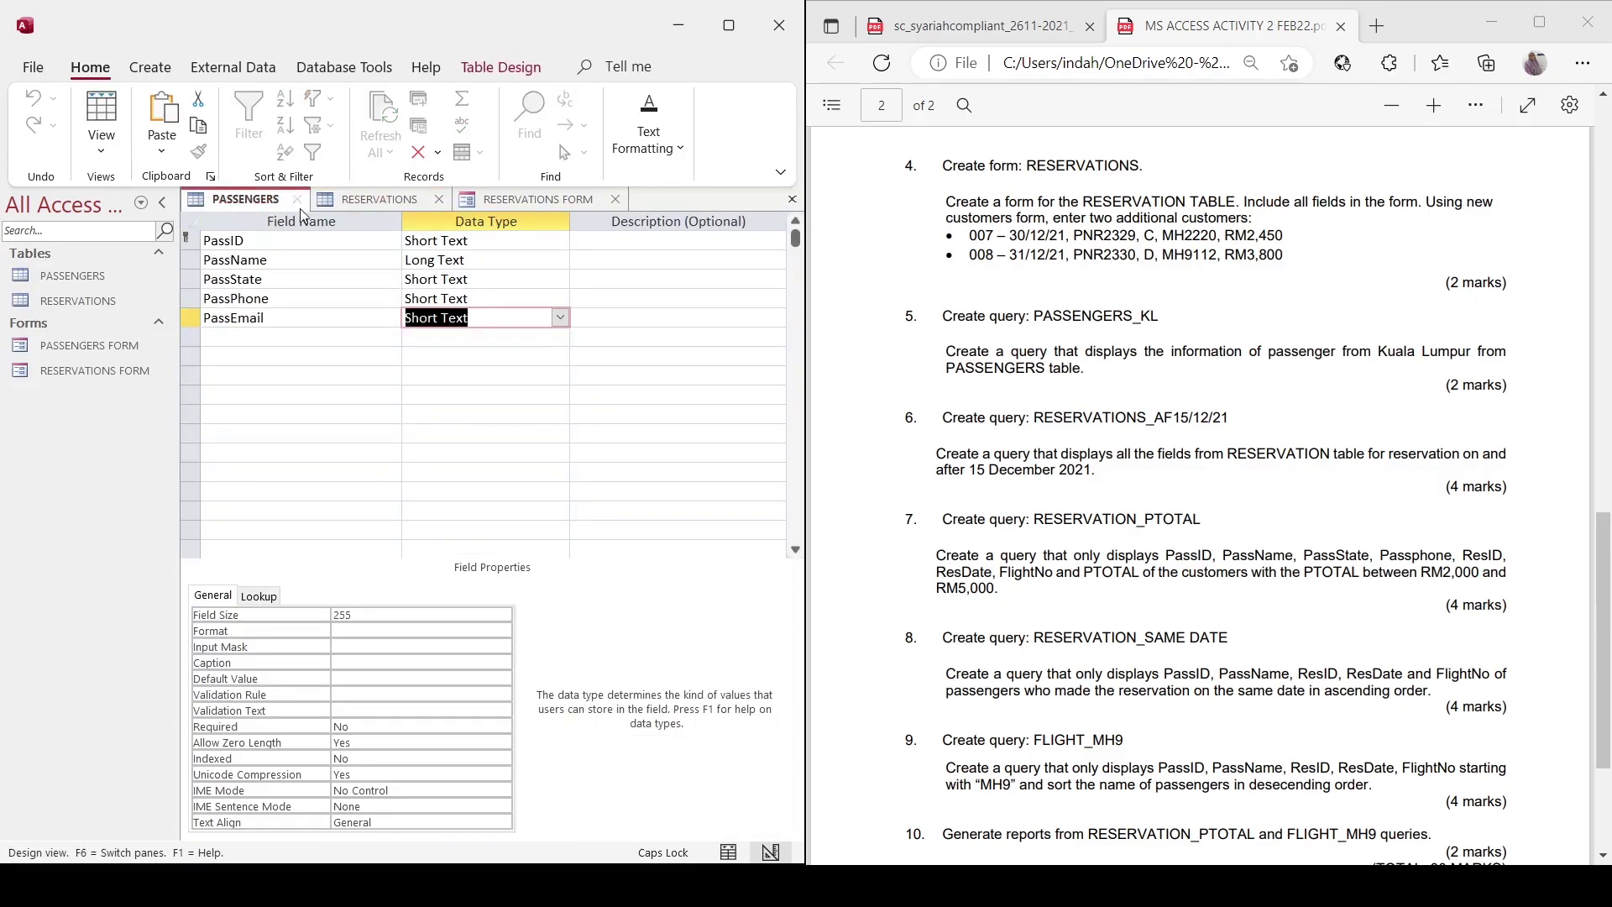
# Switch PASSENGERS to Datasheet View showing passengers AAAA–GGGG and close the RESERVATIONS FORM.
pyautogui.click(92, 156)
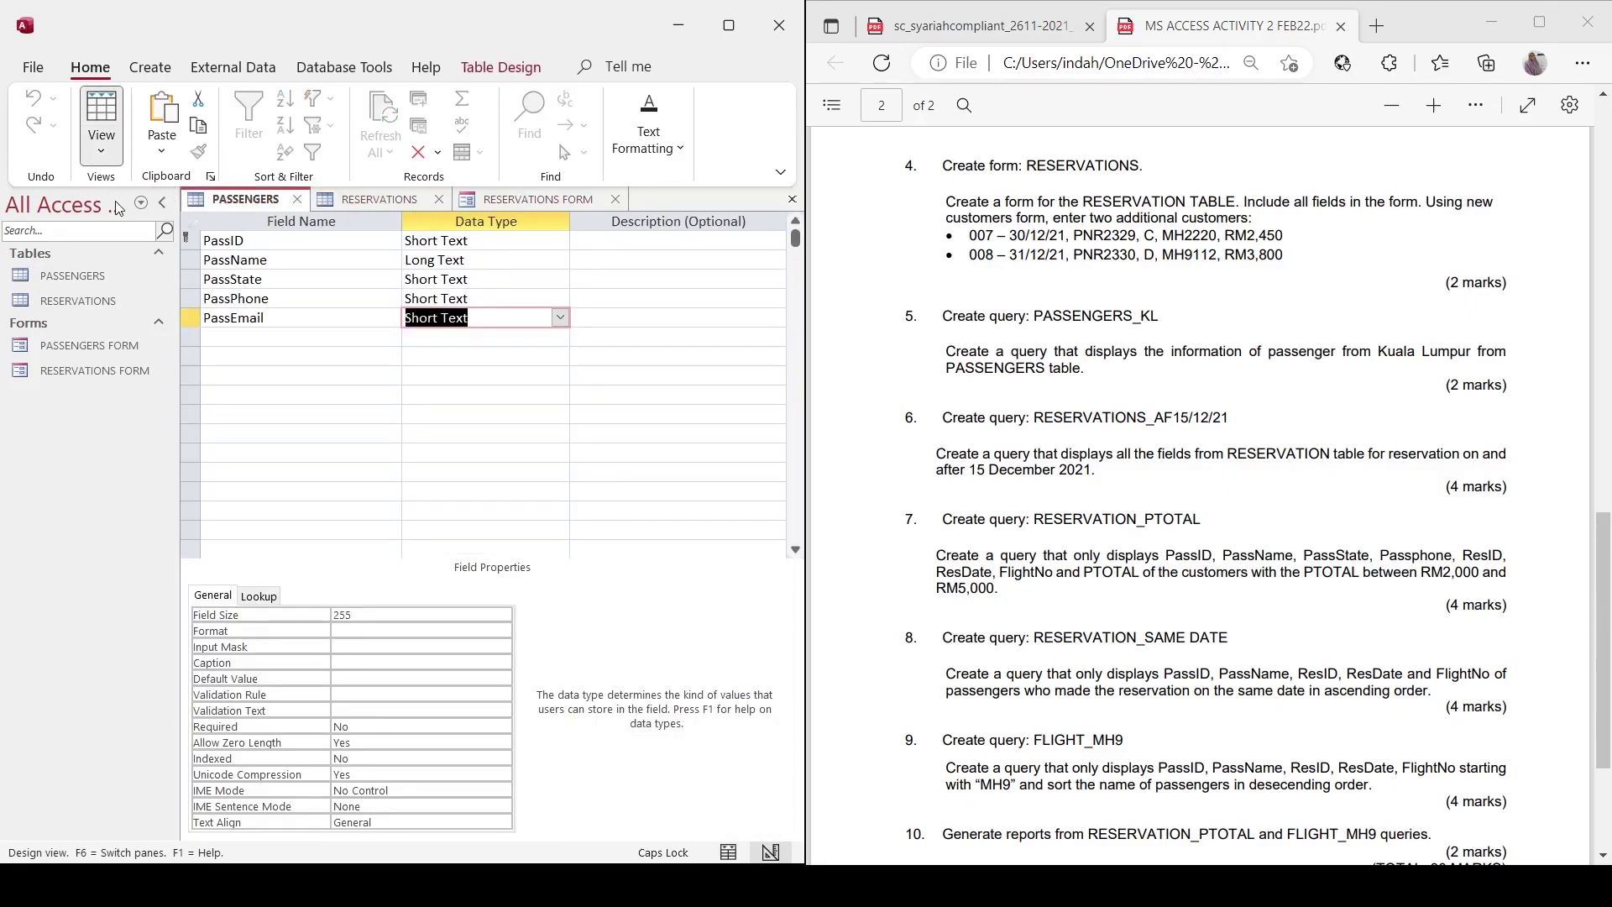
pyautogui.click(566, 199)
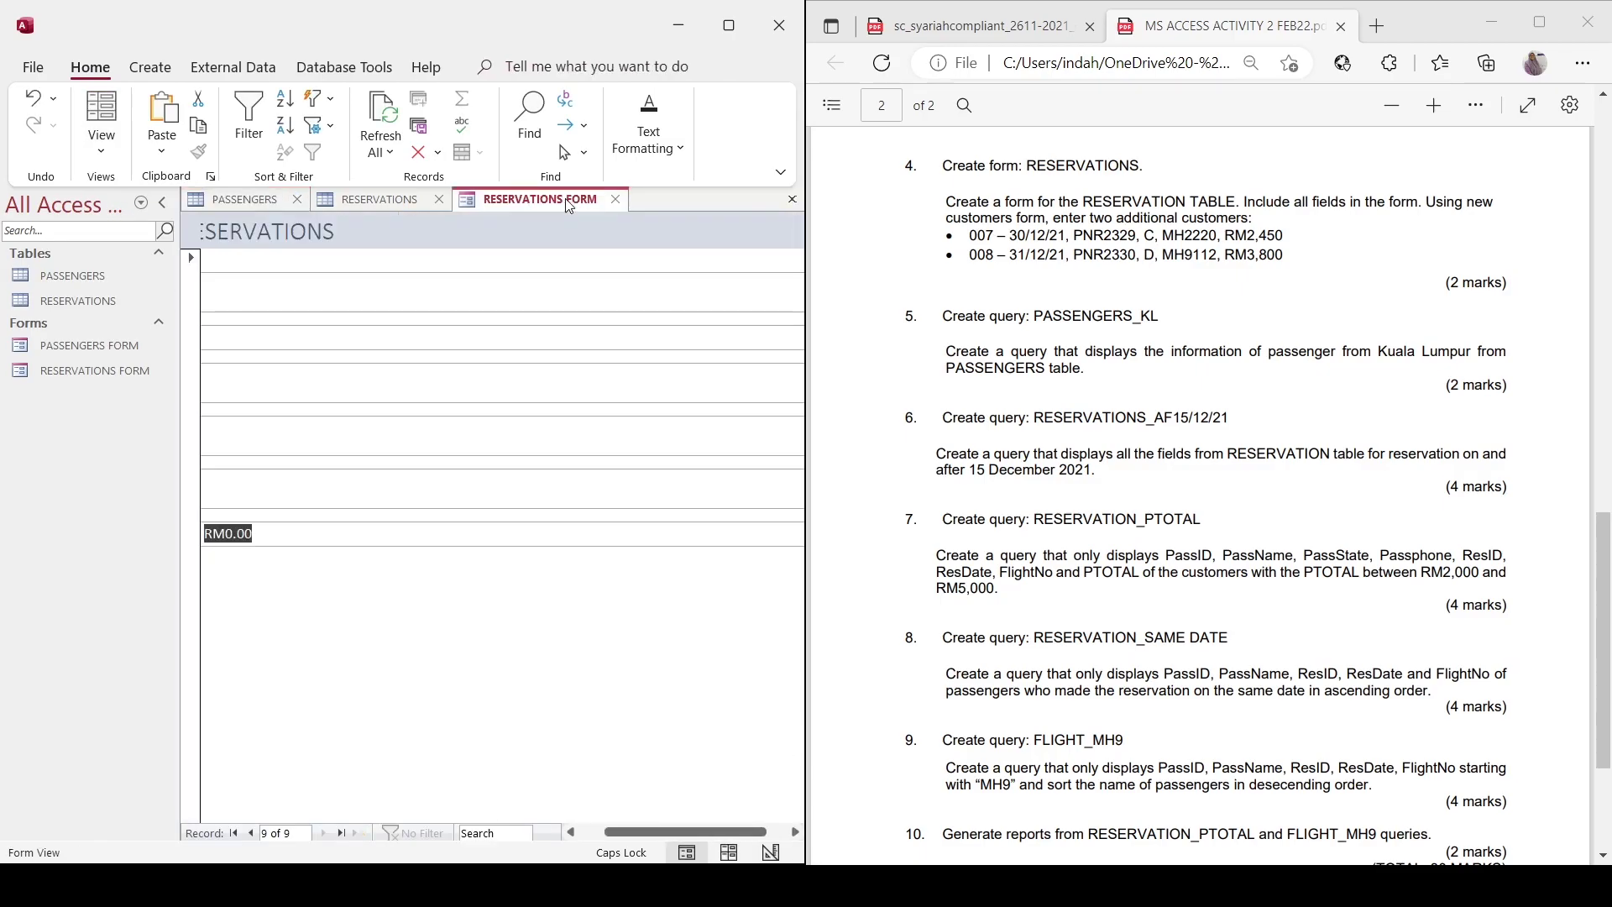
pyautogui.click(615, 199)
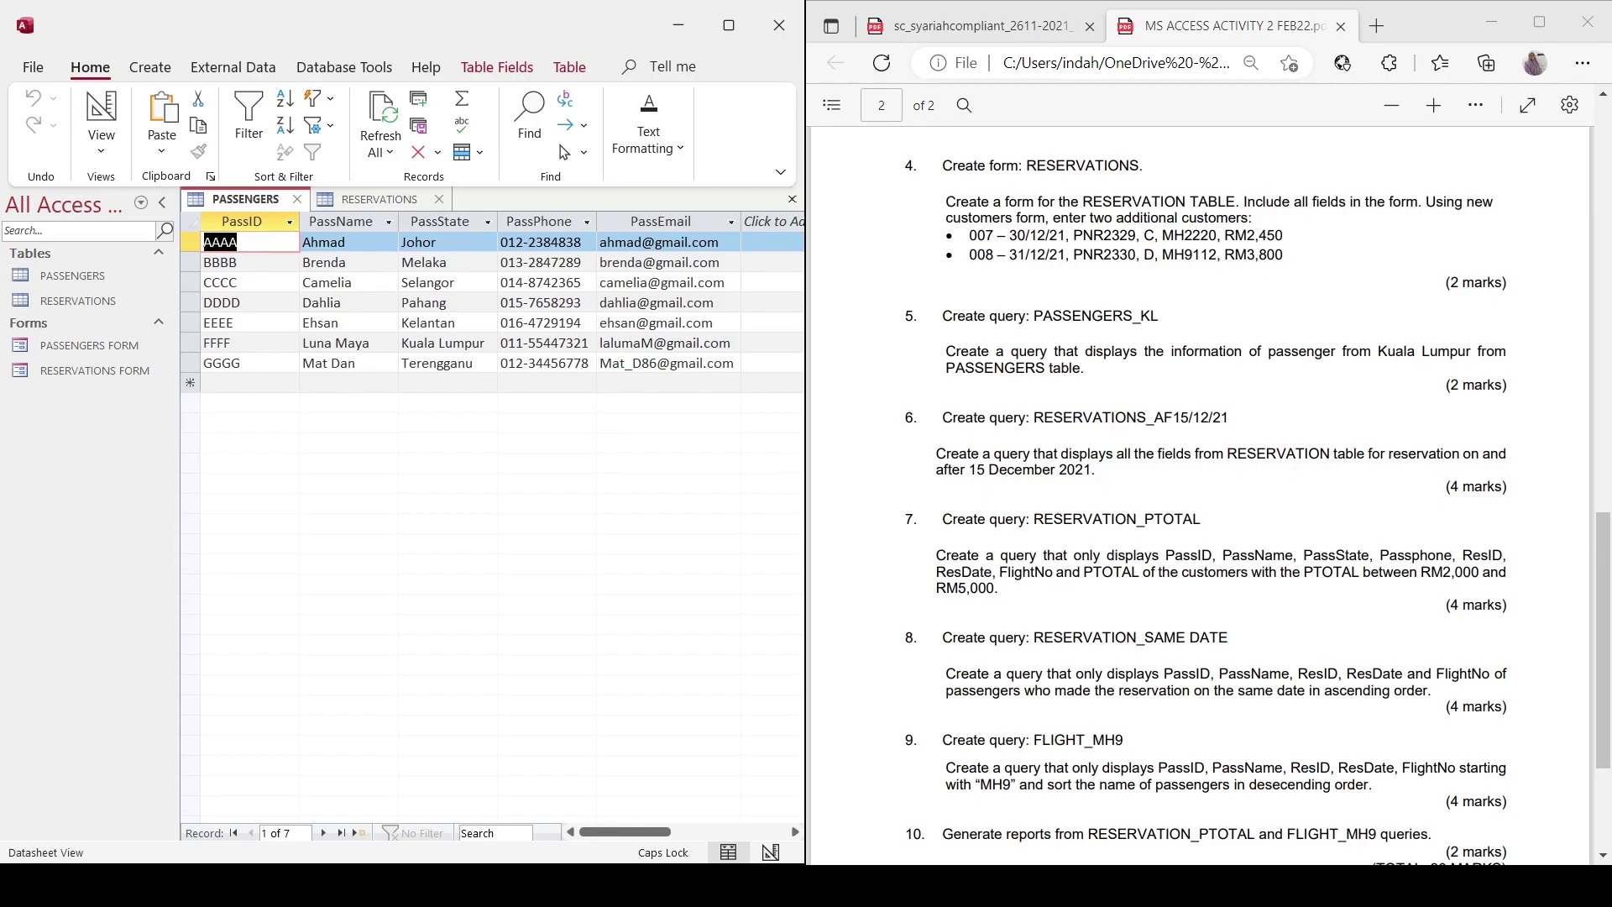
pyautogui.click(150, 67)
# Start a new query design on the PASSENGERS table with PassID and PassName columns.
pyautogui.click(336, 134)
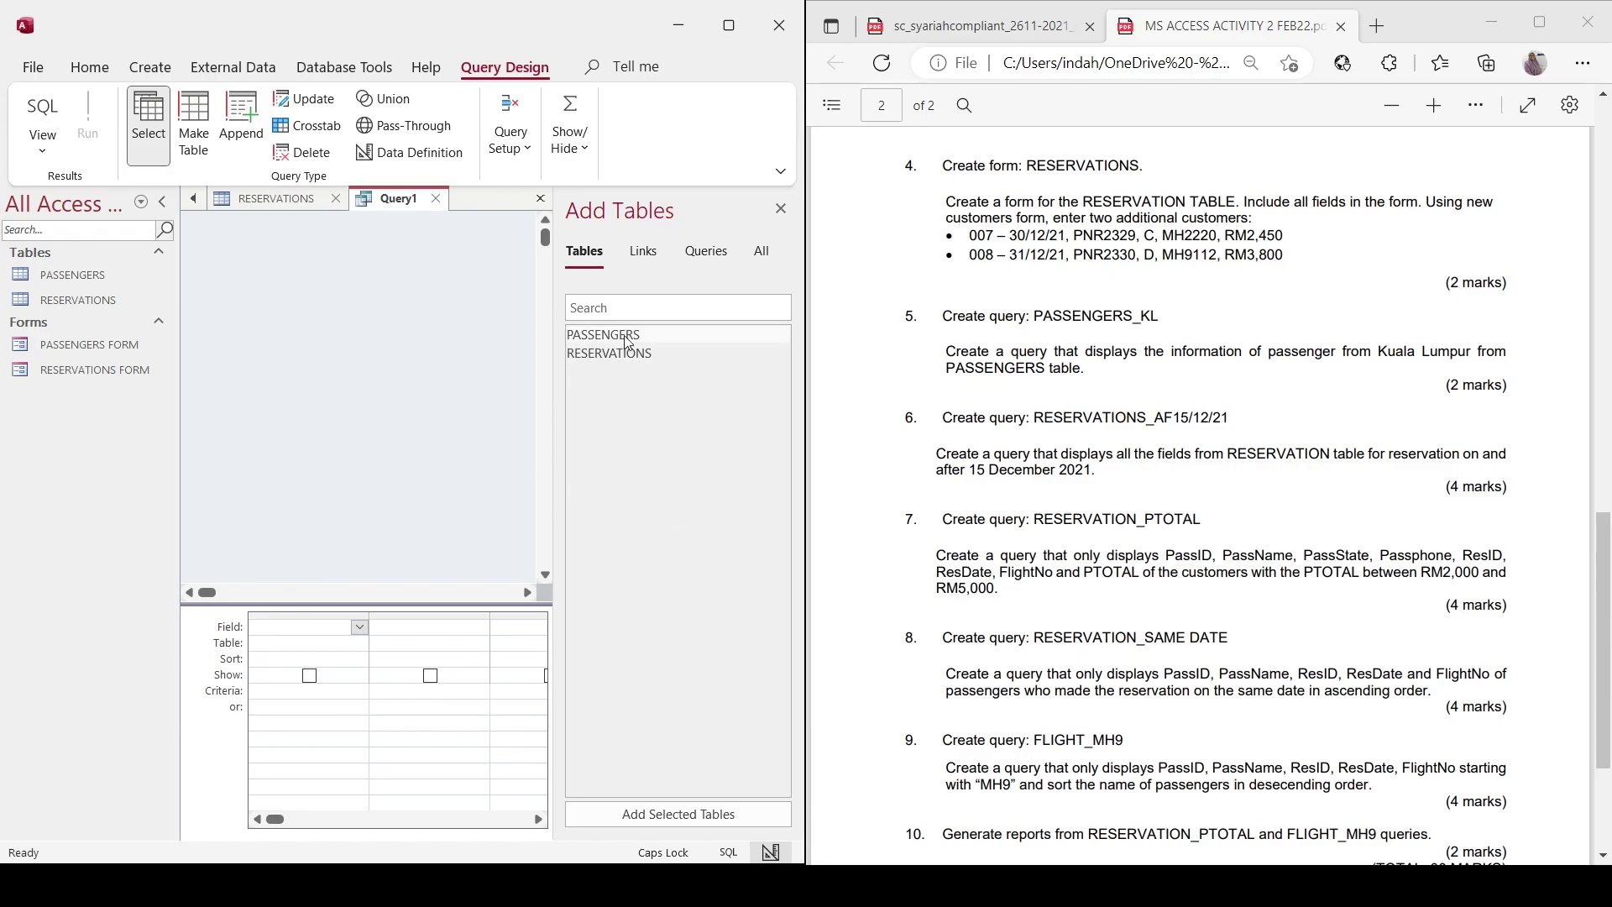
pyautogui.doubleClick(626, 335)
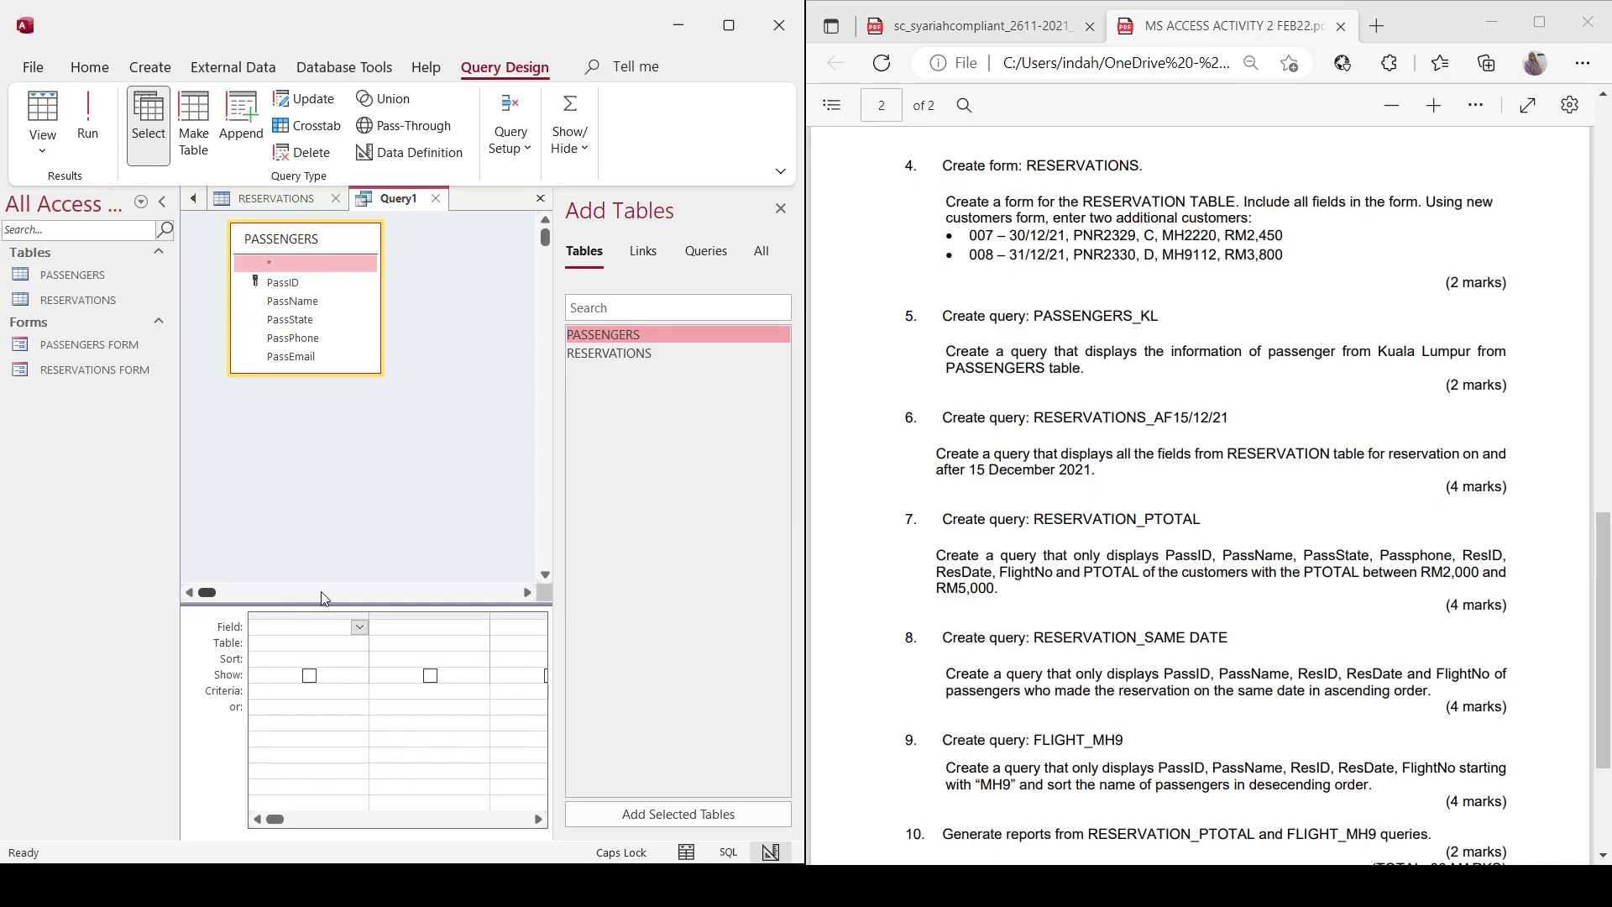
pyautogui.click(360, 631)
pyautogui.click(360, 631)
pyautogui.click(303, 659)
pyautogui.press('Tab')
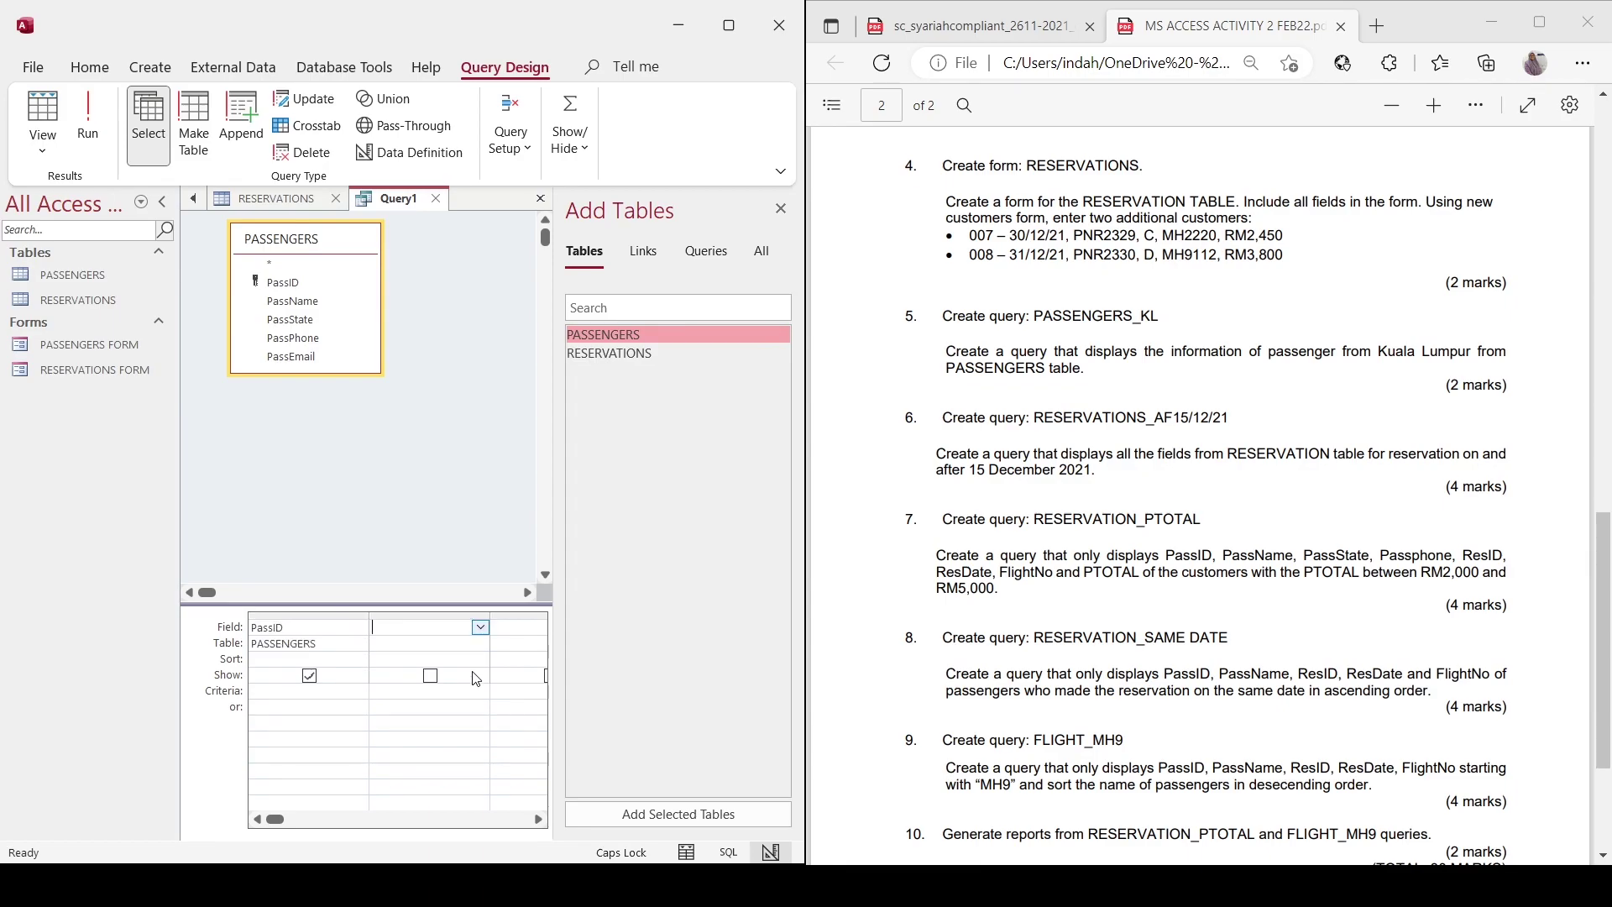
pyautogui.write('PassName')
pyautogui.press('Tab')
# Add PassState with criterion "KUALA LUMPUR" plus PassEmail, and run the query.
pyautogui.click(481, 627)
pyautogui.click(478, 688)
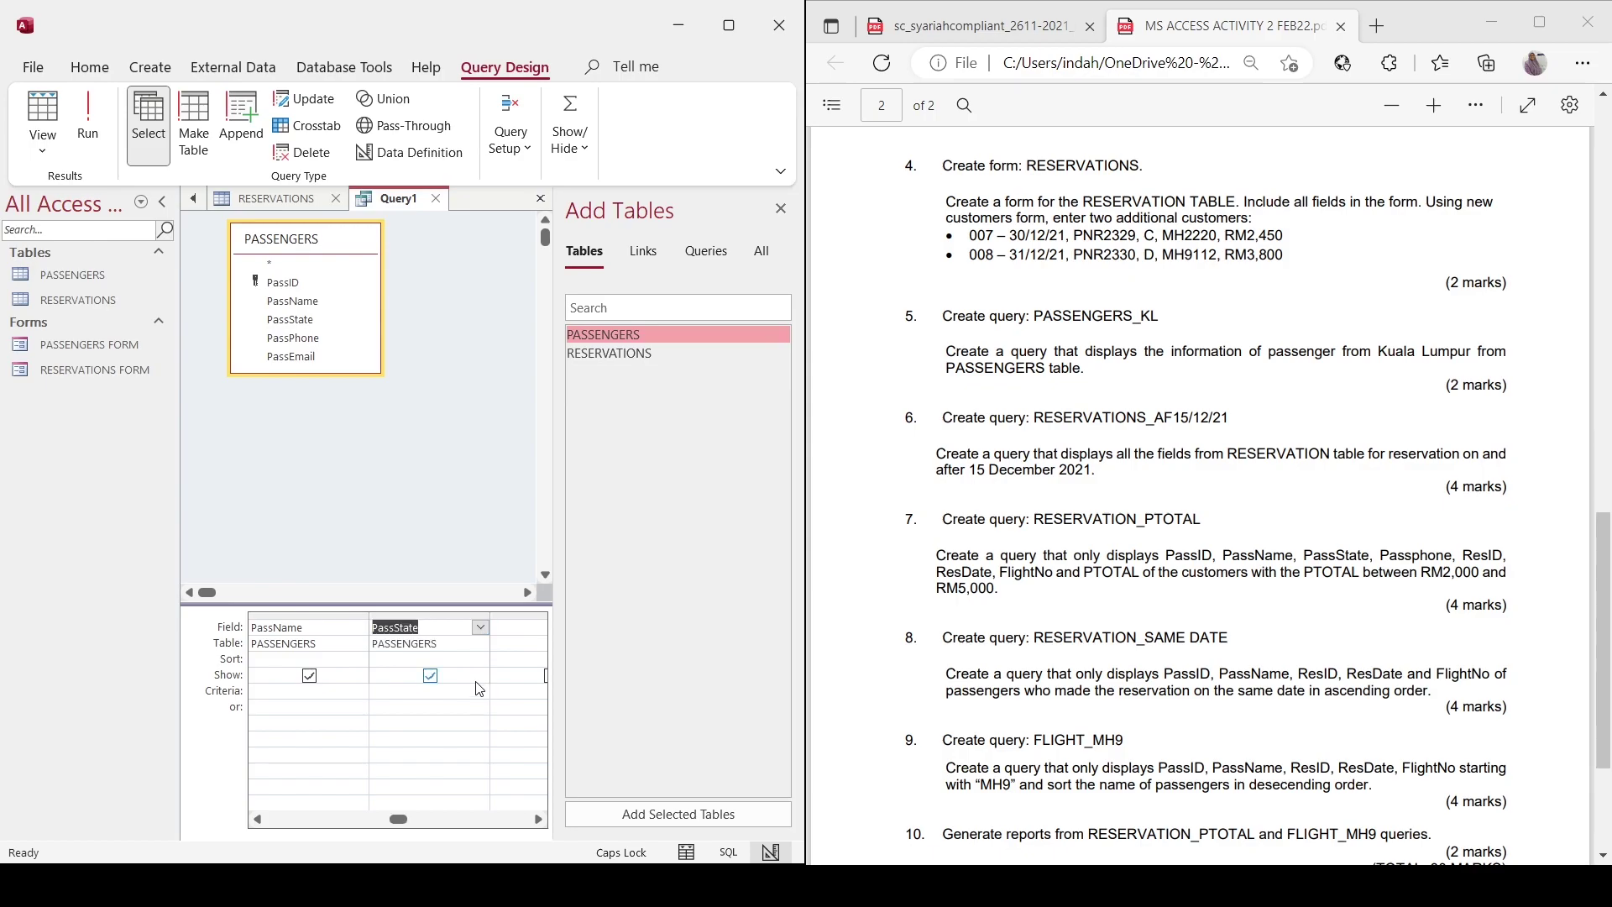
pyautogui.click(394, 693)
pyautogui.write('KUALA LUMPUR')
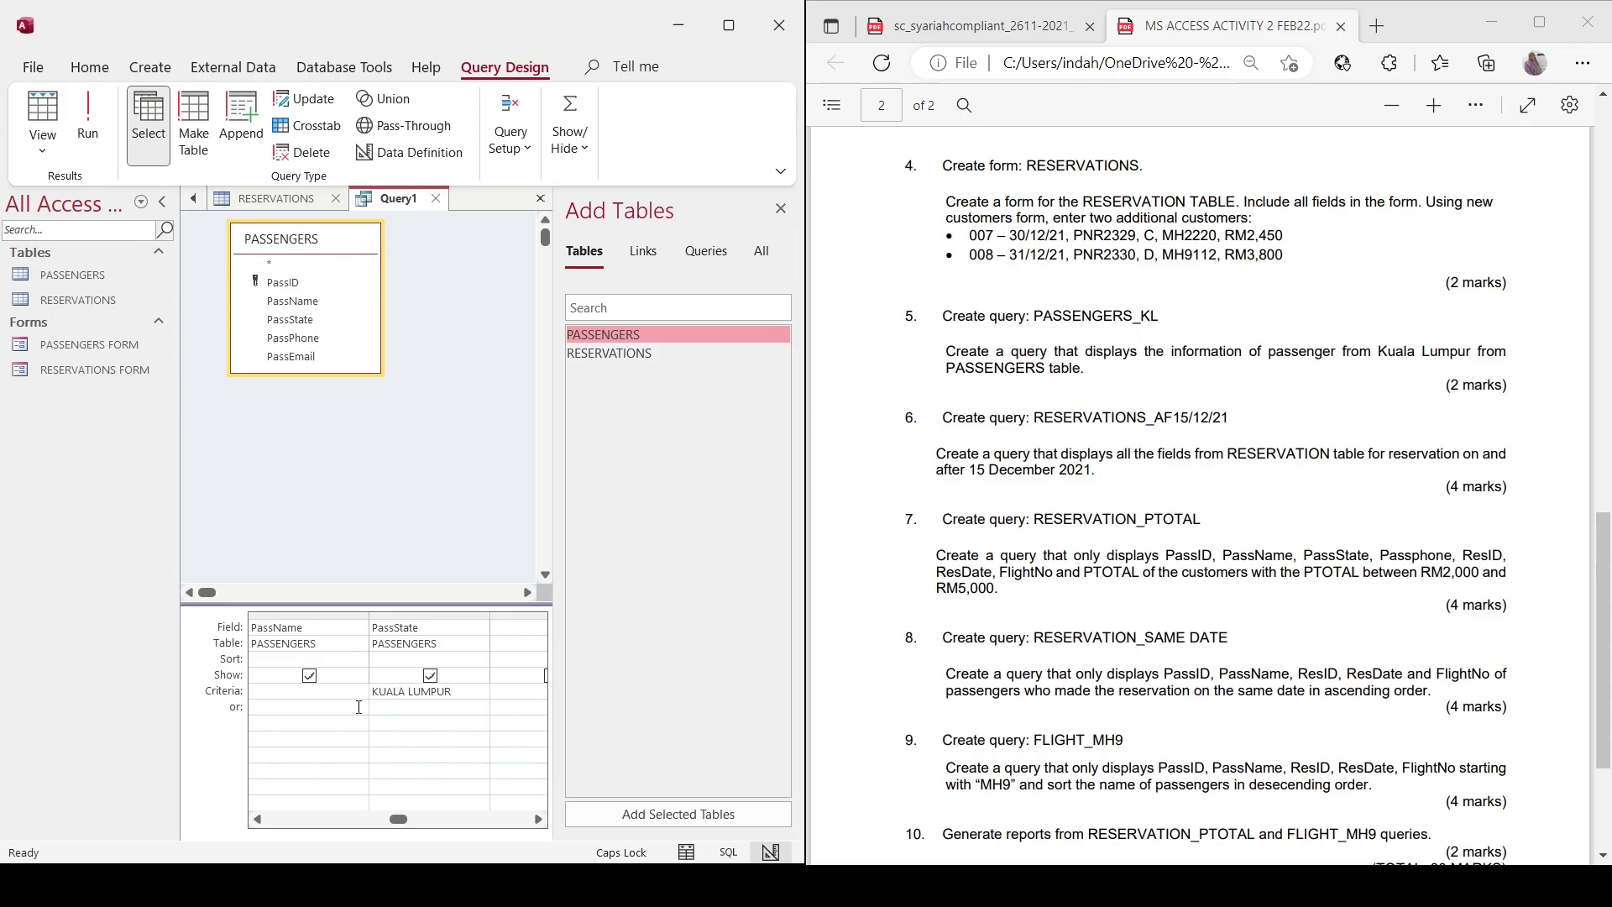
pyautogui.click(514, 627)
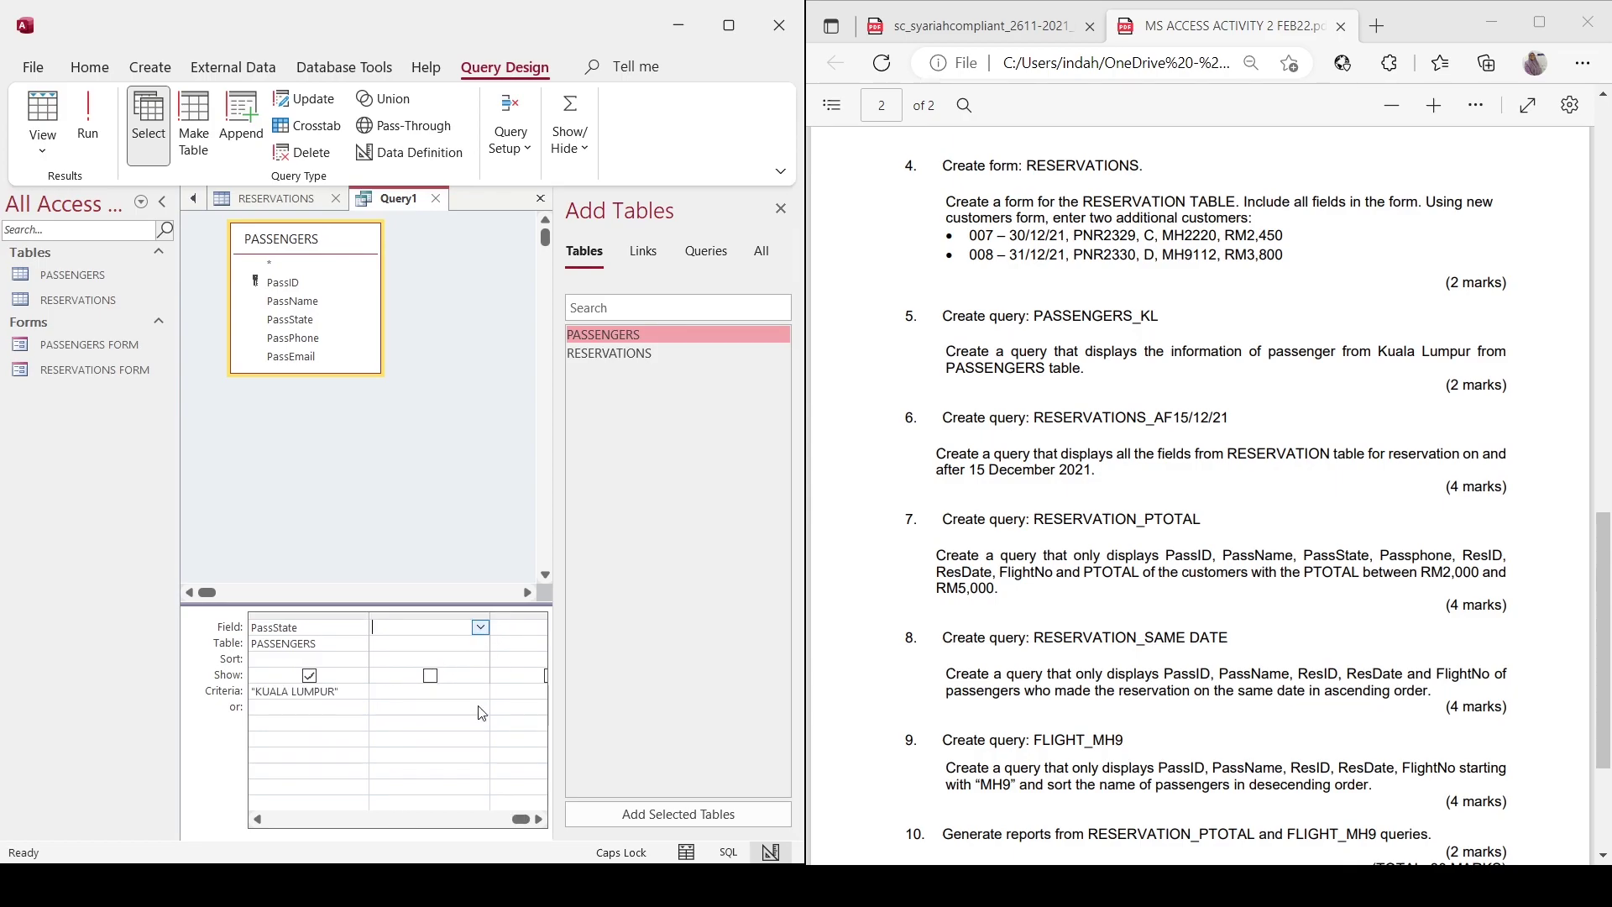
pyautogui.hscroll(1, 479, 672)
pyautogui.click(480, 627)
pyautogui.click(466, 713)
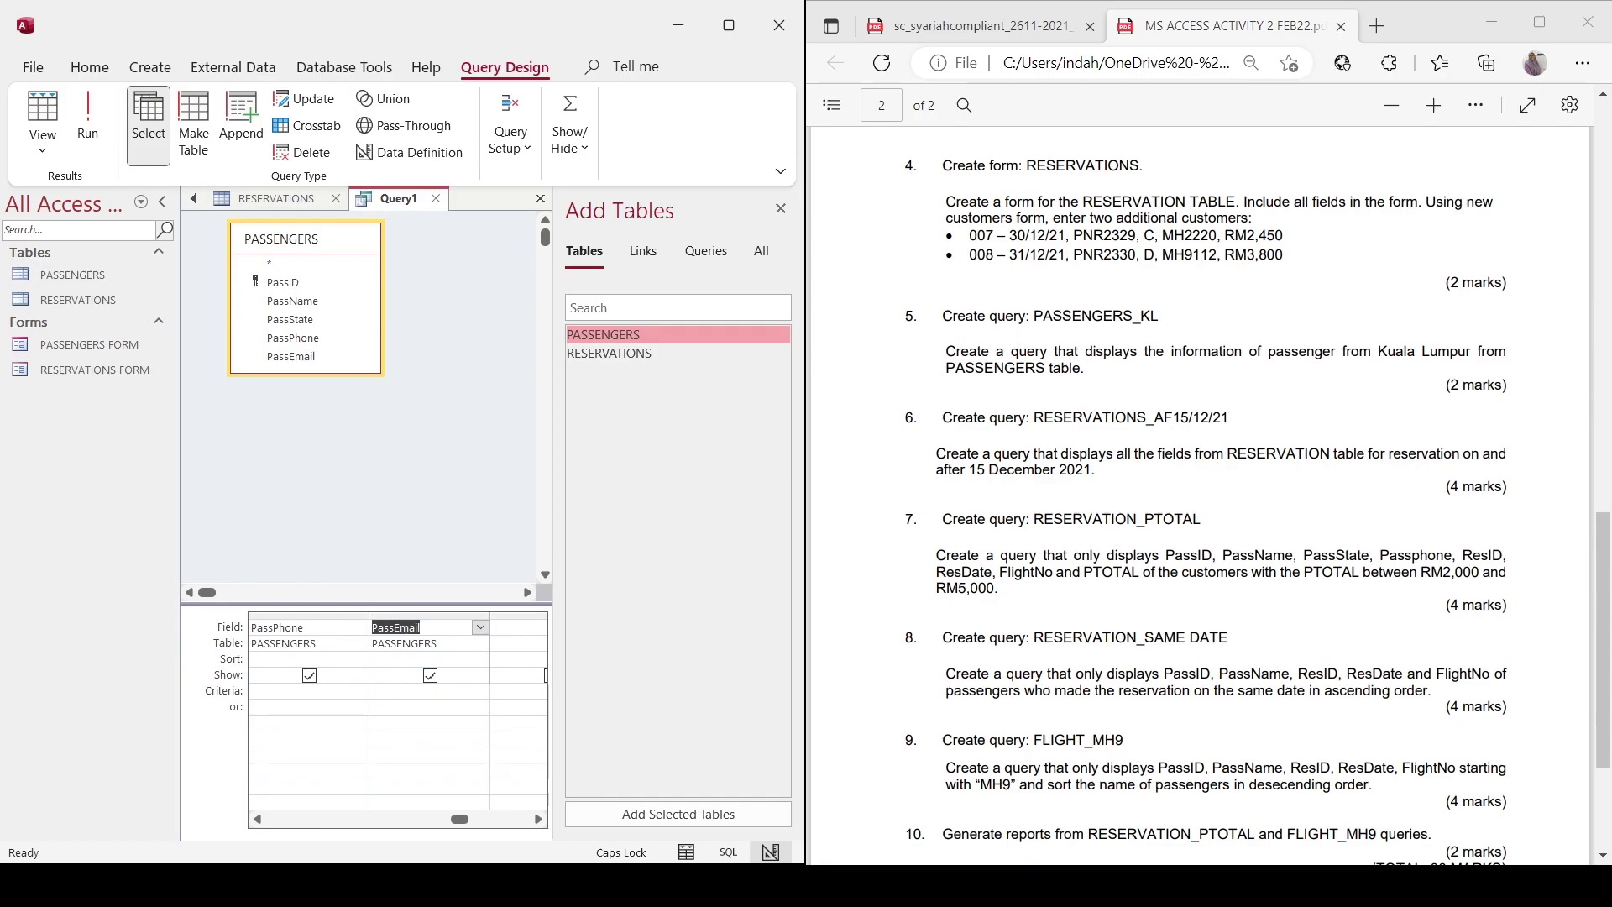
pyautogui.click(87, 117)
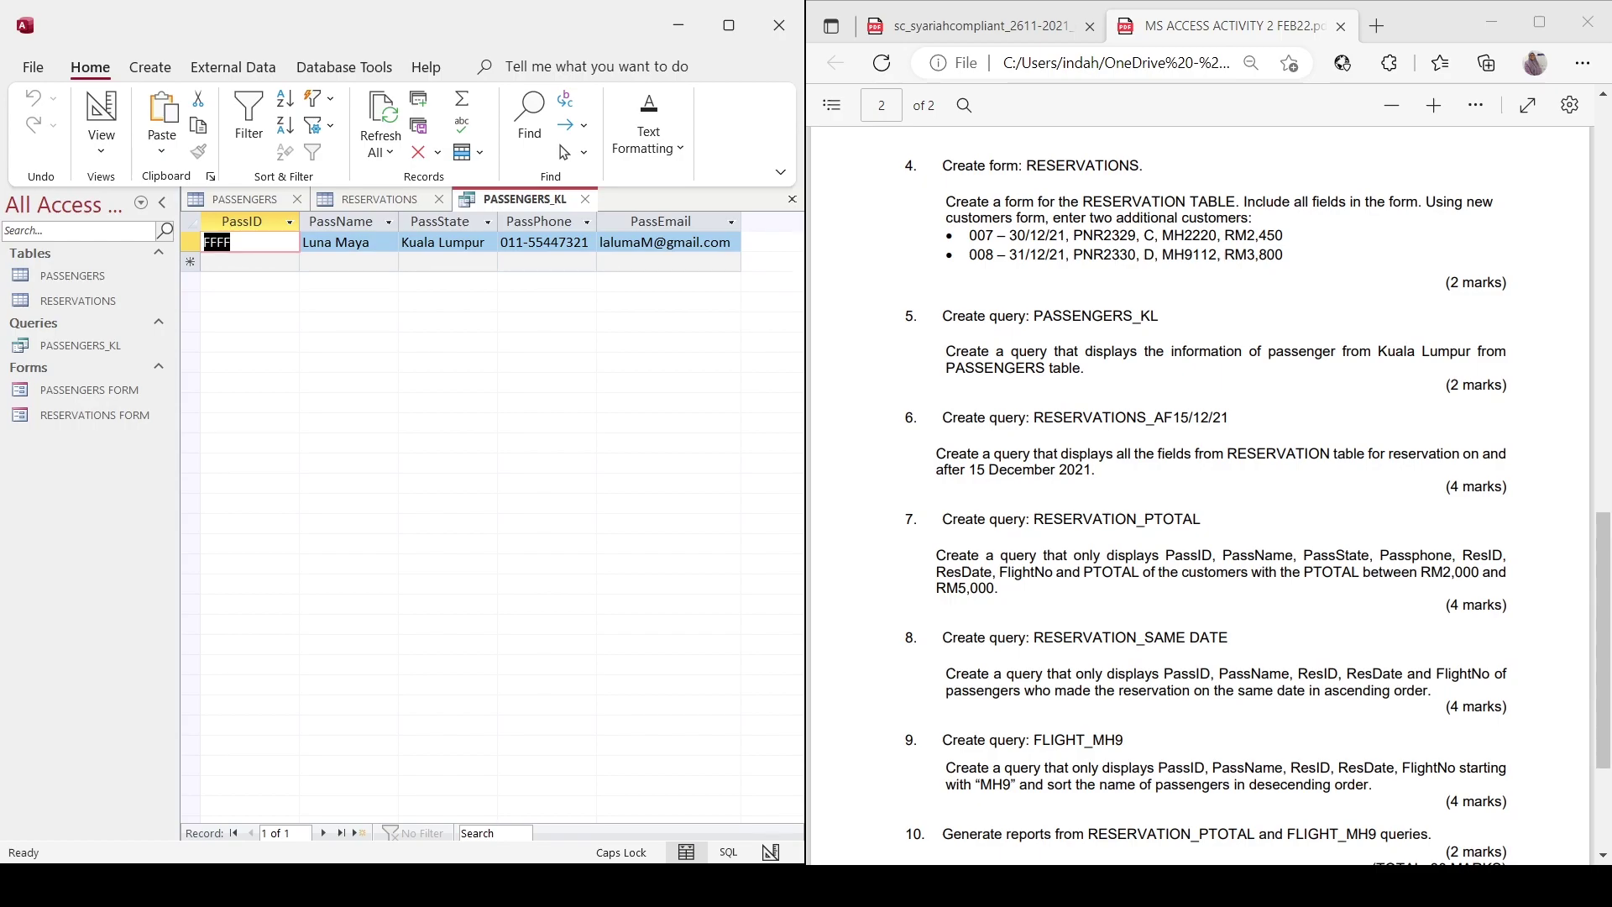
# Start a new query design on the RESERVATIONS table with ResID as the first field.
pyautogui.click(150, 68)
pyautogui.click(344, 126)
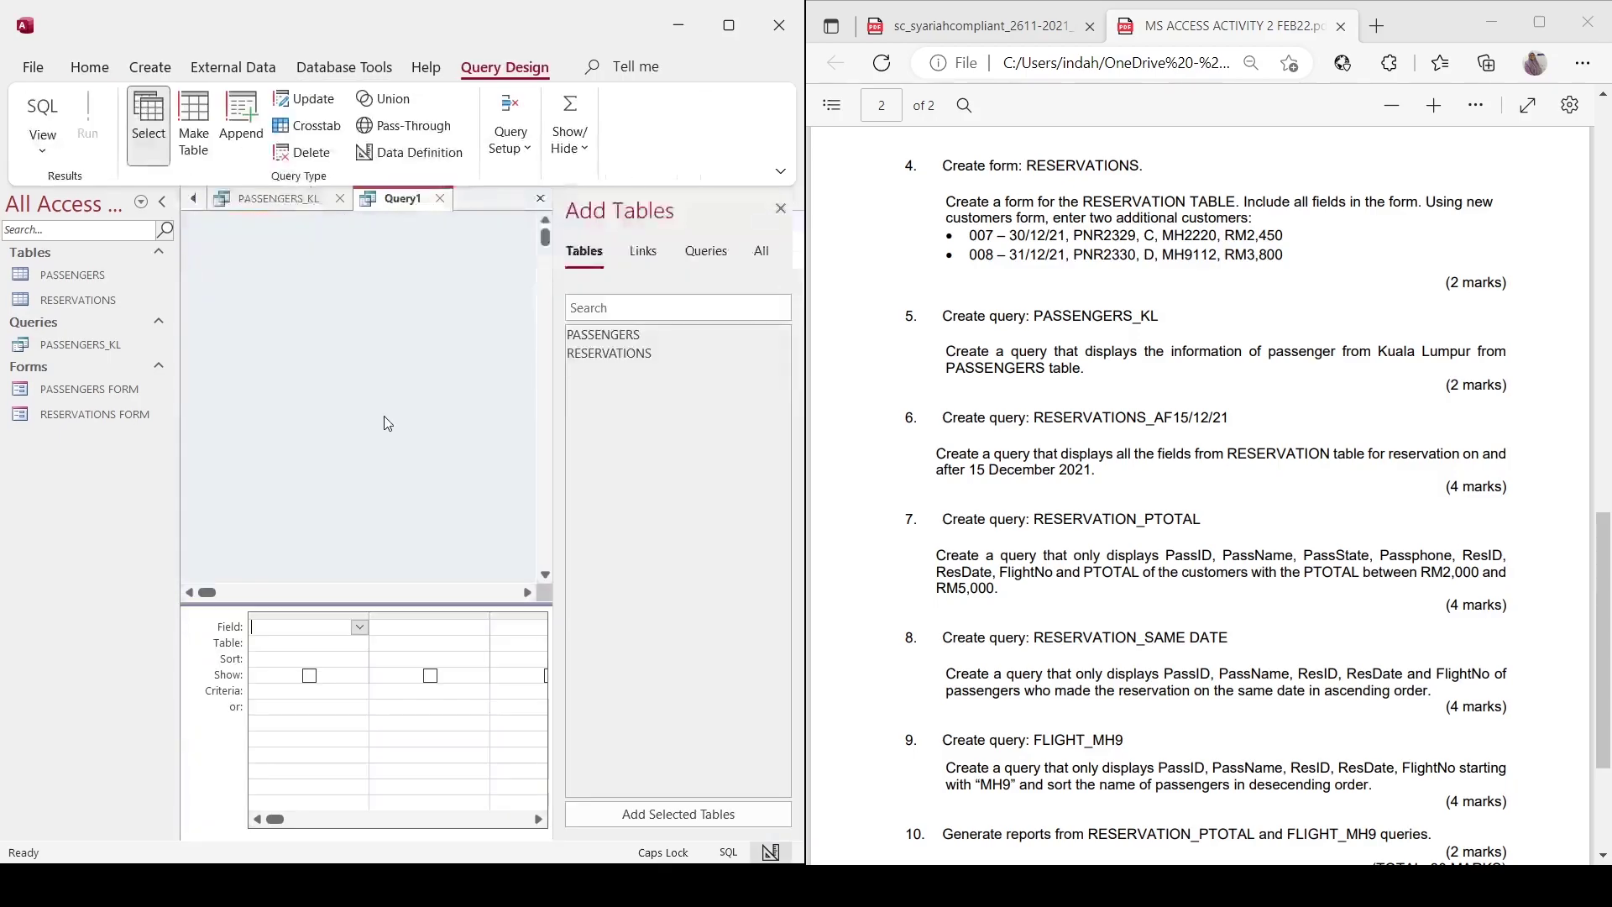
pyautogui.doubleClick(608, 352)
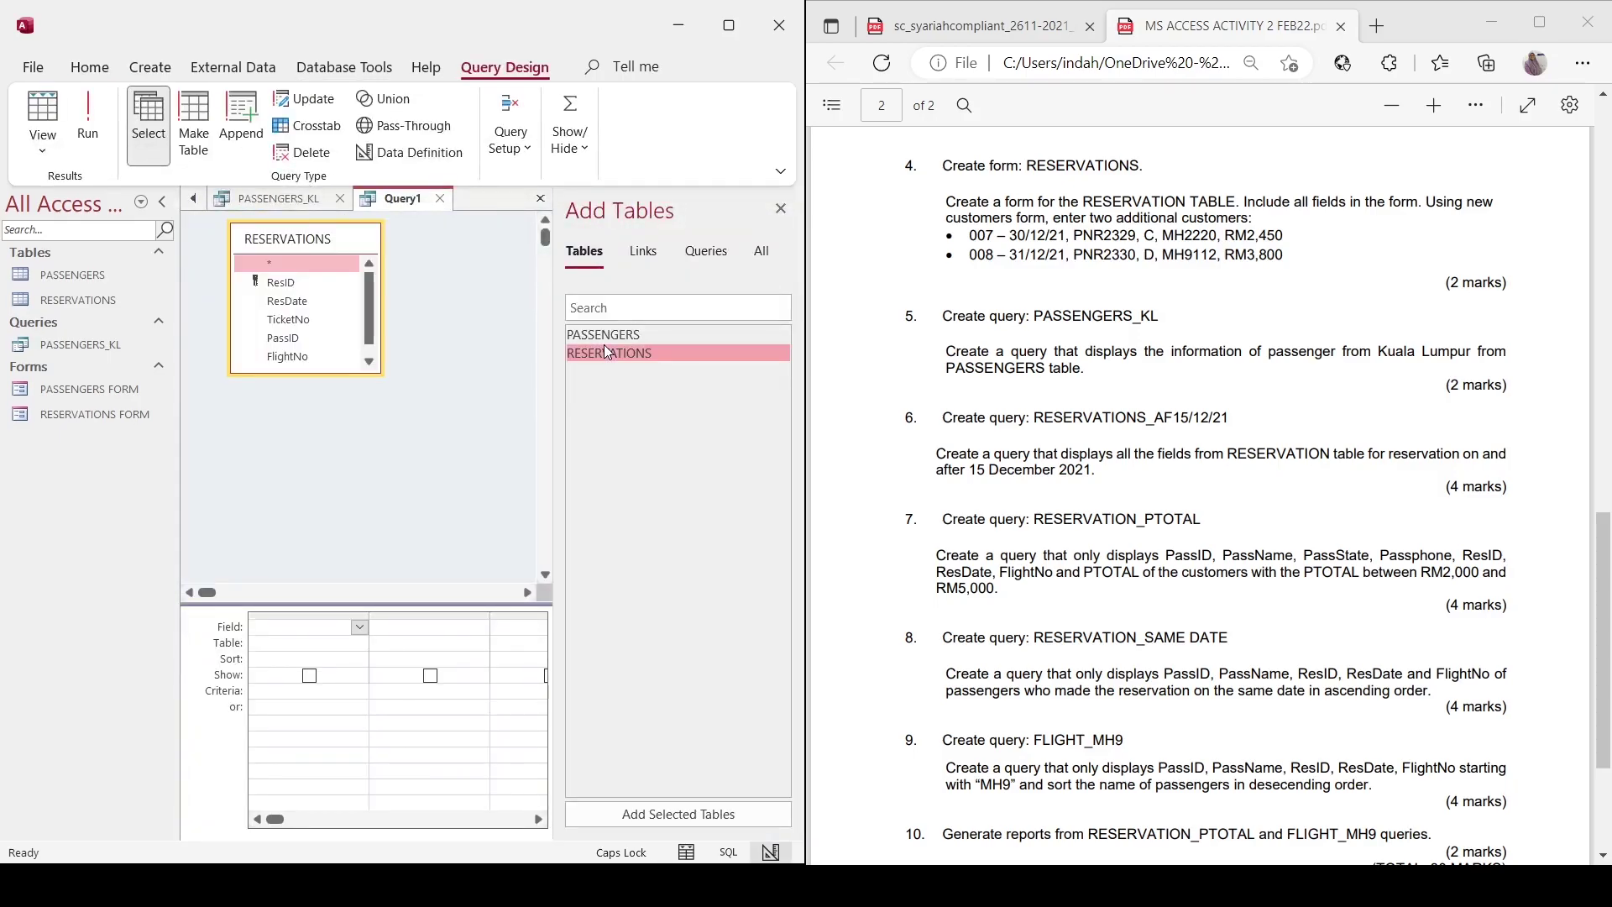
pyautogui.click(360, 628)
pyautogui.click(354, 655)
# Add ResDate, TicketNo, PassID, FlightNo and PTOTAL as further query fields.
pyautogui.click(454, 628)
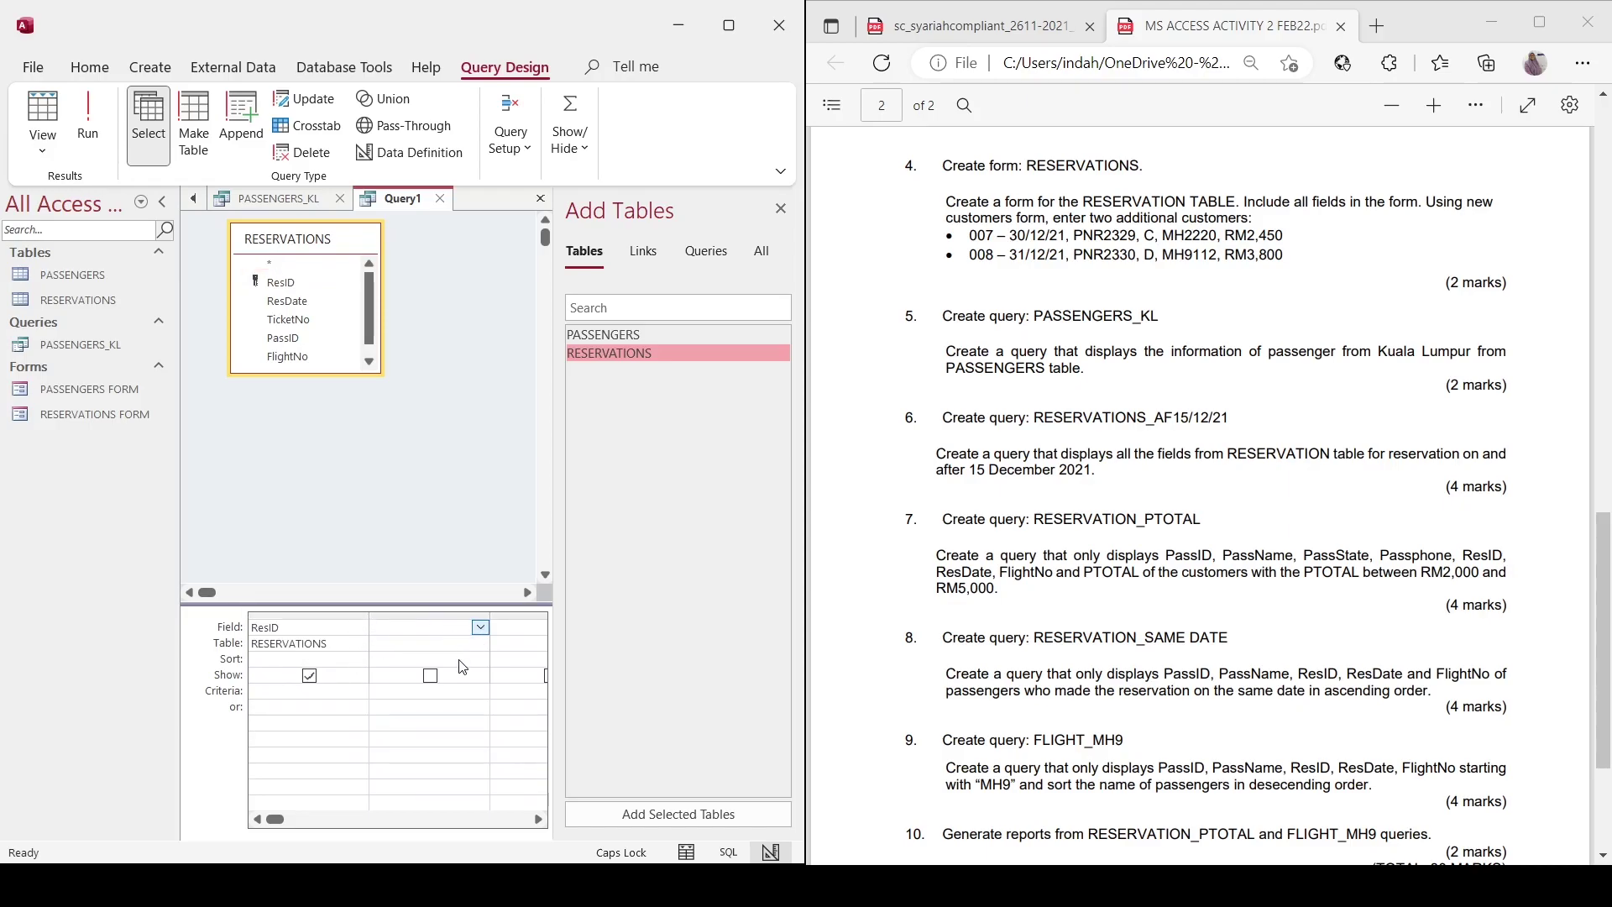
pyautogui.write('ResDate')
pyautogui.press('Tab')
pyautogui.click(481, 627)
pyautogui.click(470, 680)
pyautogui.press('Tab')
pyautogui.click(480, 627)
pyautogui.click(466, 703)
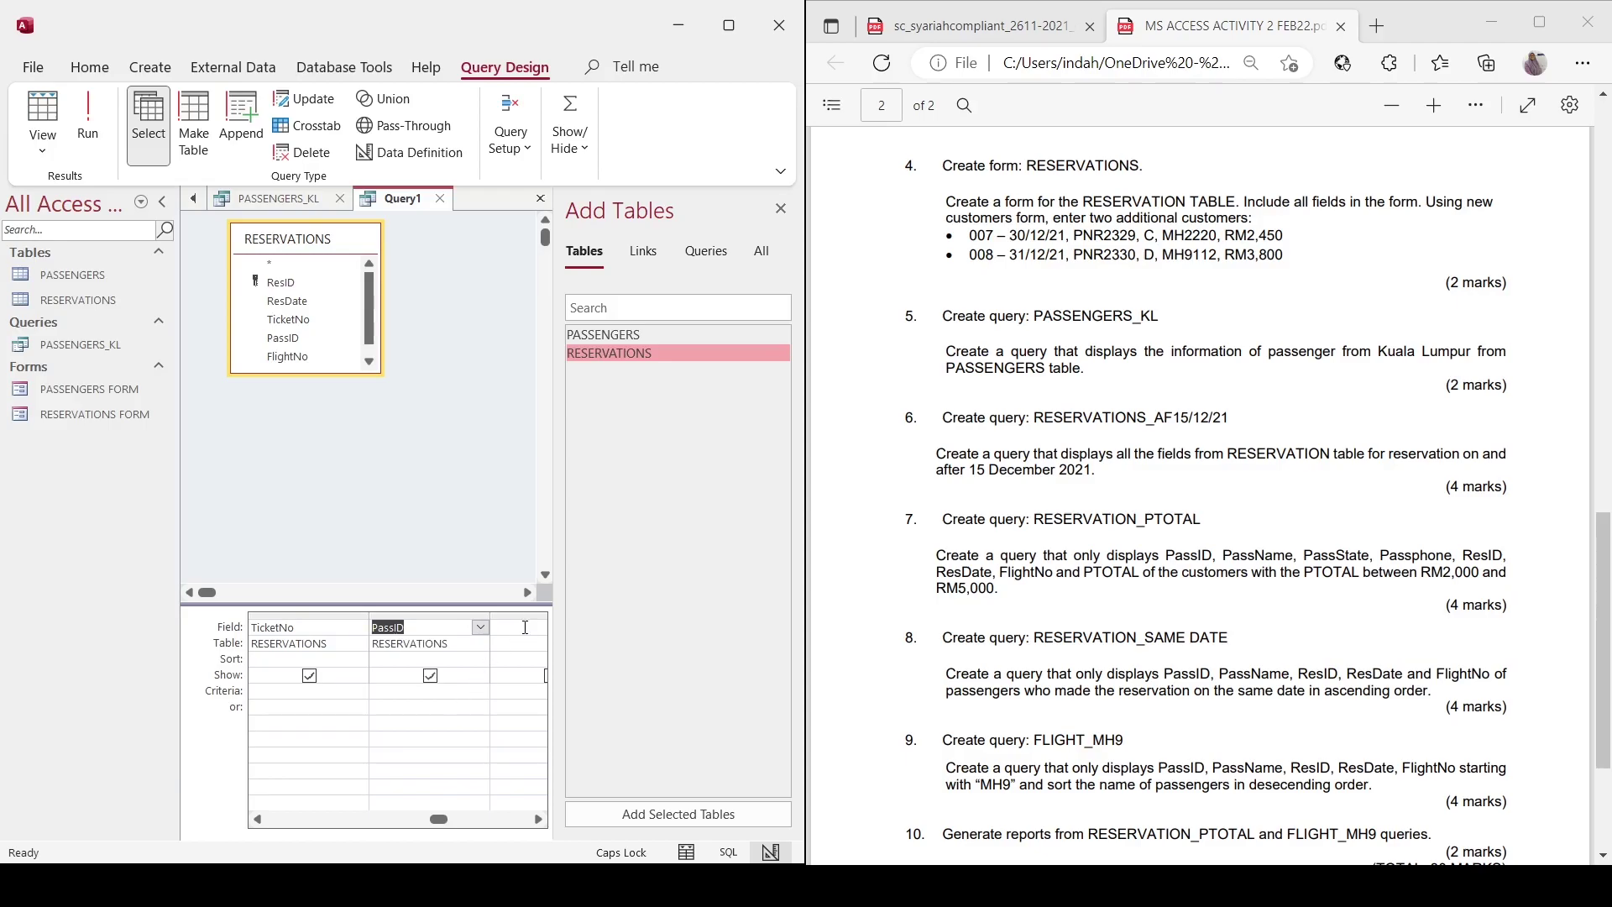
pyautogui.press('Tab')
pyautogui.click(481, 627)
pyautogui.click(463, 722)
pyautogui.press('Tab')
pyautogui.click(480, 627)
pyautogui.click(469, 739)
# Enter the ResDate criterion =>15/12/2021 and run the query.
pyautogui.moveTo(471, 821); pyautogui.dragTo(345, 810)
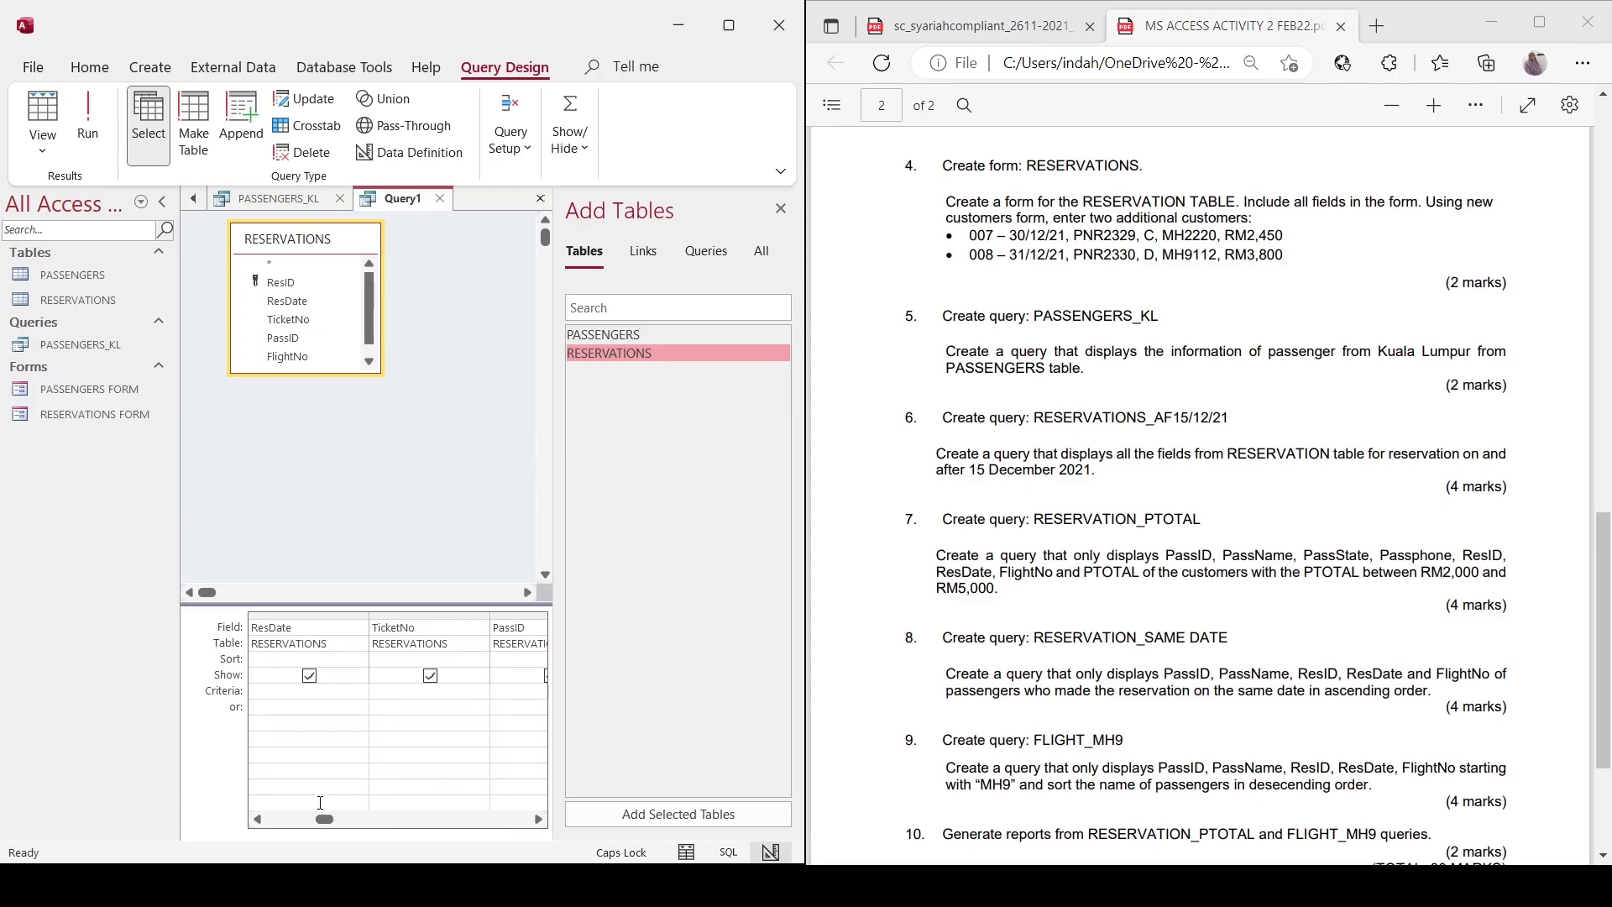
pyautogui.click(538, 820)
pyautogui.click(538, 819)
pyautogui.click(258, 819)
pyautogui.click(257, 819)
pyautogui.click(258, 820)
pyautogui.write('BETWEEN ')
pyautogui.write('15/12/2021 AND')
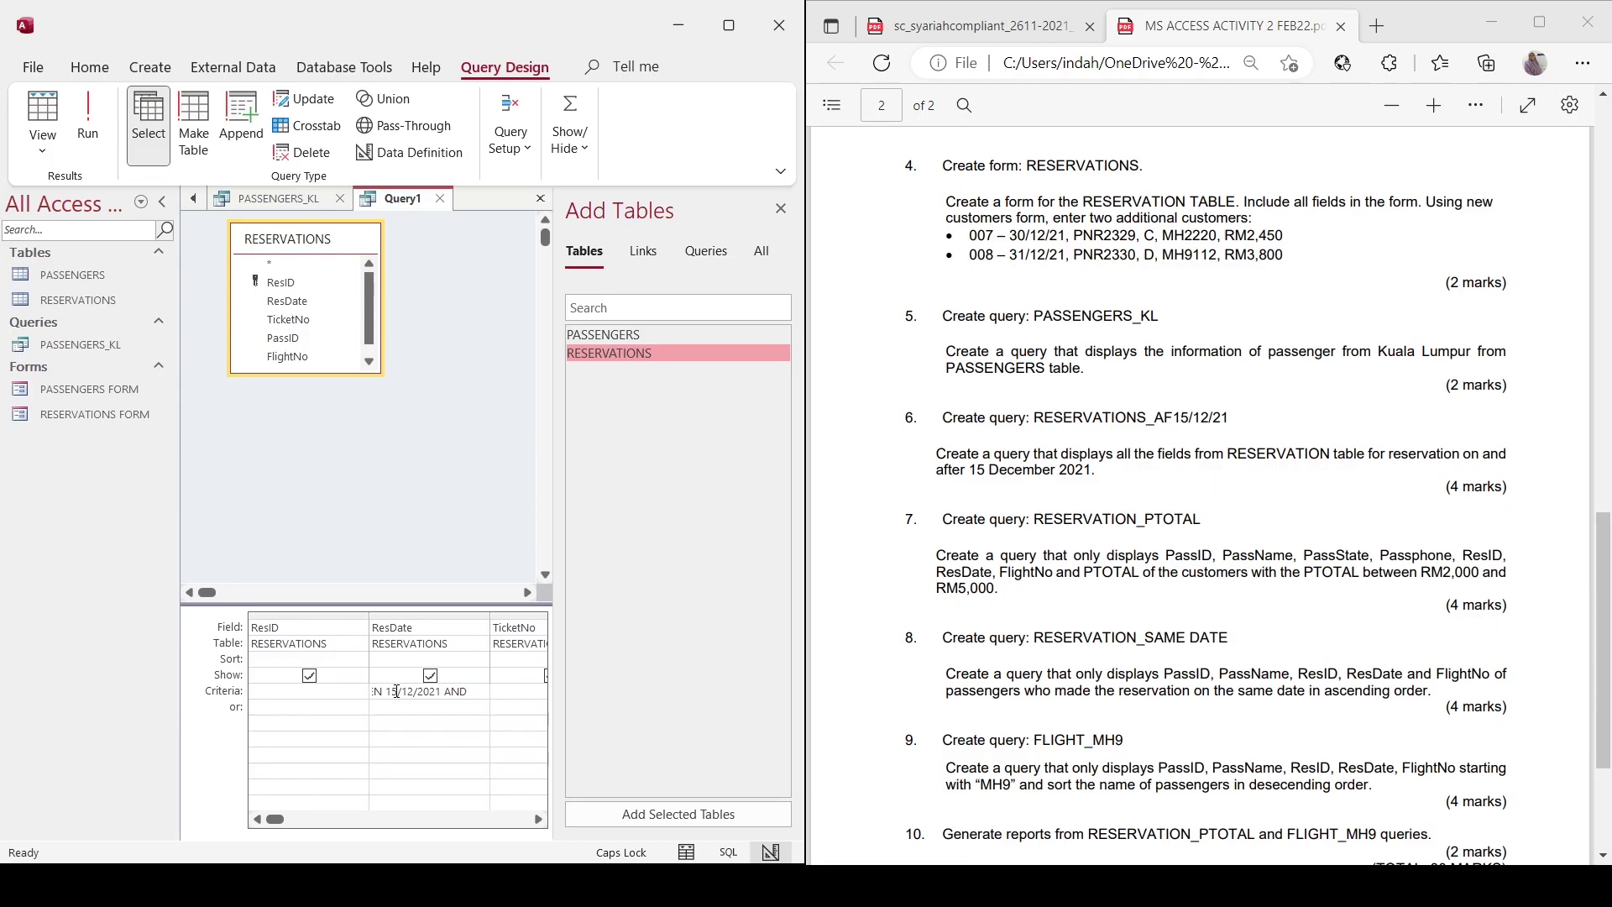
pyautogui.press('BackSpace')
pyautogui.press('BackSpace')
pyautogui.press('BackSpace')
pyautogui.press('BackSpace')
pyautogui.press('BackSpace')
pyautogui.press('BackSpace')
pyautogui.press('BackSpace')
pyautogui.press('BackSpace')
pyautogui.press('BackSpace')
pyautogui.press('BackSpace')
pyautogui.press('BackSpace')
pyautogui.press('BackSpace')
pyautogui.press('BackSpace')
pyautogui.press('BackSpace')
pyautogui.press('BackSpace')
pyautogui.press('BackSpace')
pyautogui.press('BackSpace')
pyautogui.press('BackSpace')
pyautogui.press('BackSpace')
pyautogui.press('BackSpace')
pyautogui.press('BackSpace')
pyautogui.write('>+')
pyautogui.press('BackSpace')
pyautogui.press('BackSpace')
pyautogui.write('=>15/12/2021')
pyautogui.click(389, 501)
pyautogui.click(88, 126)
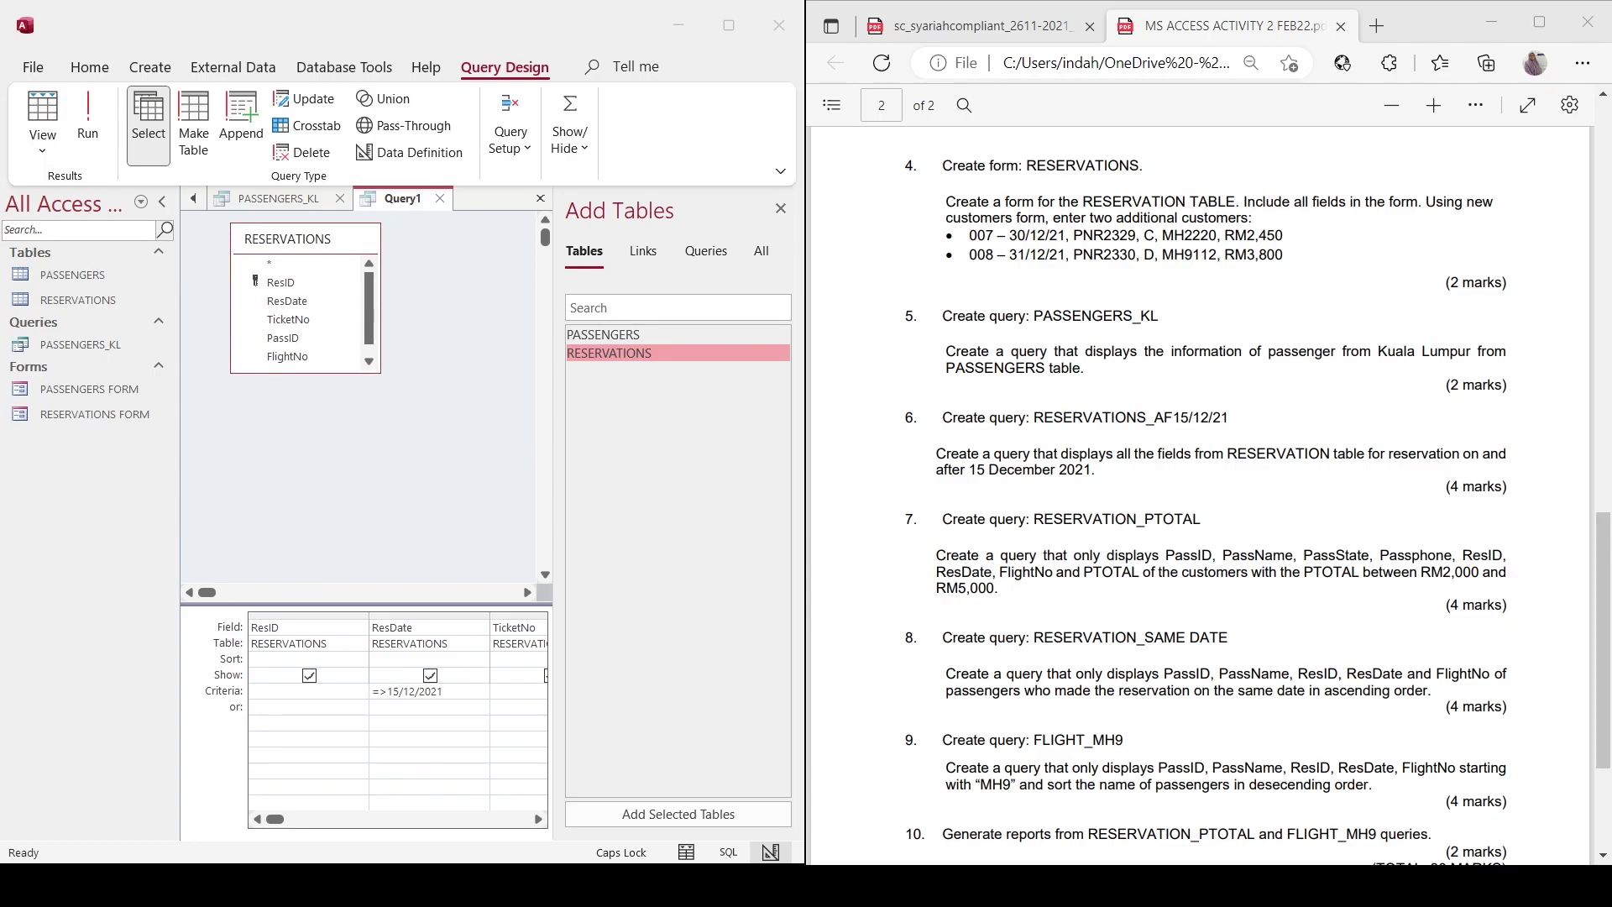
# Dismiss the error and find the comparison operators table on page 39 of the manual PDF.
pyautogui.press('Return')
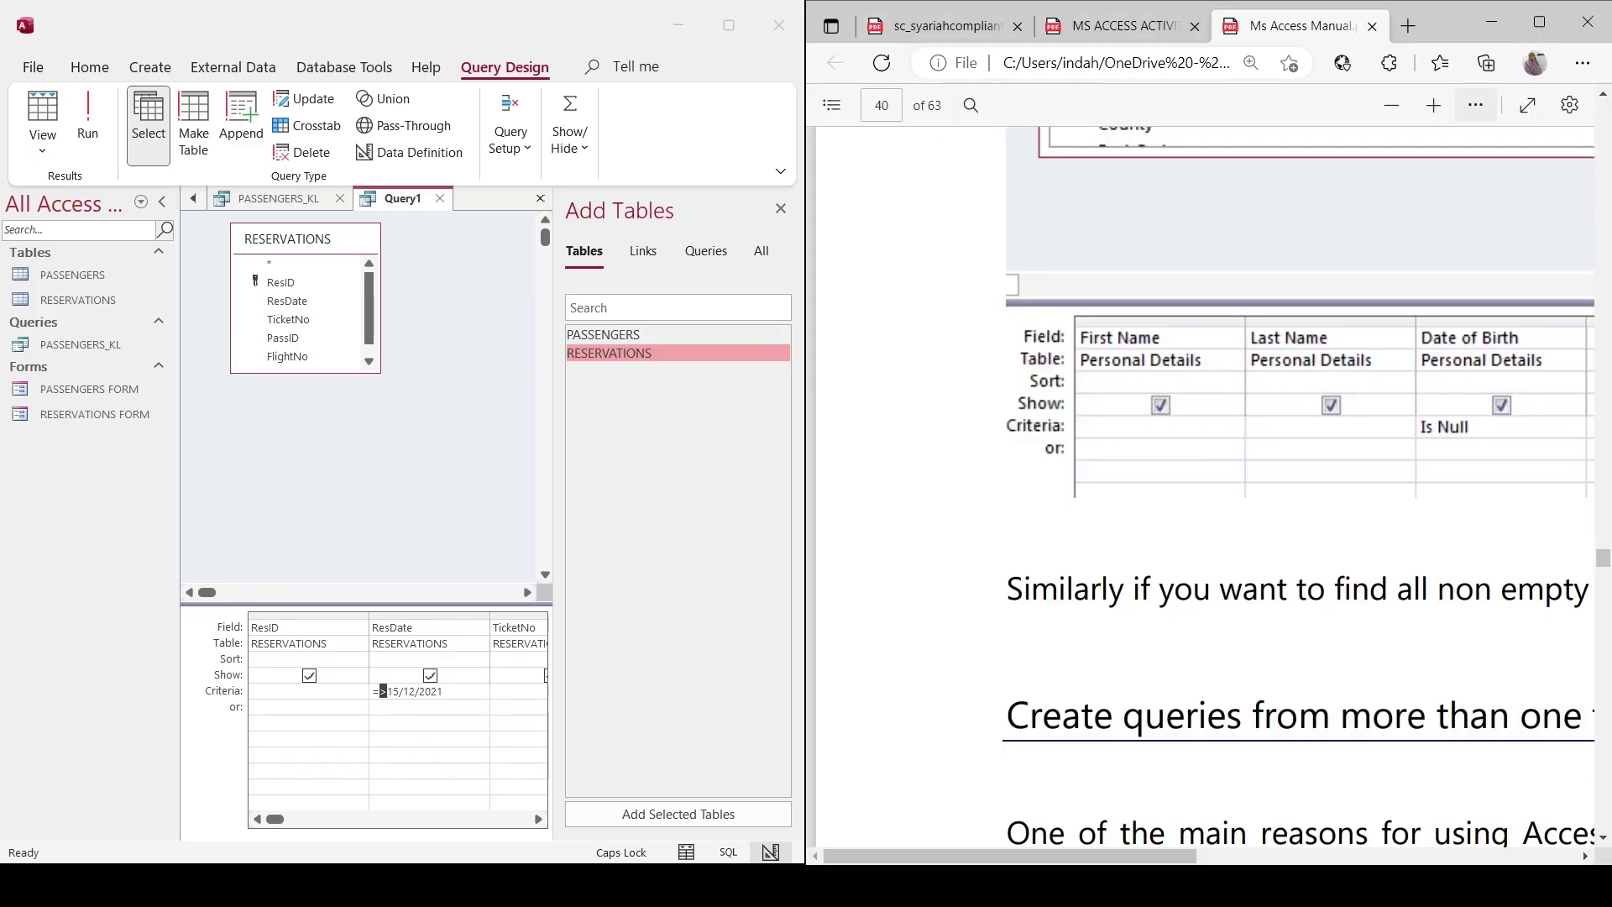
pyautogui.scroll(-5, 1287, 425)
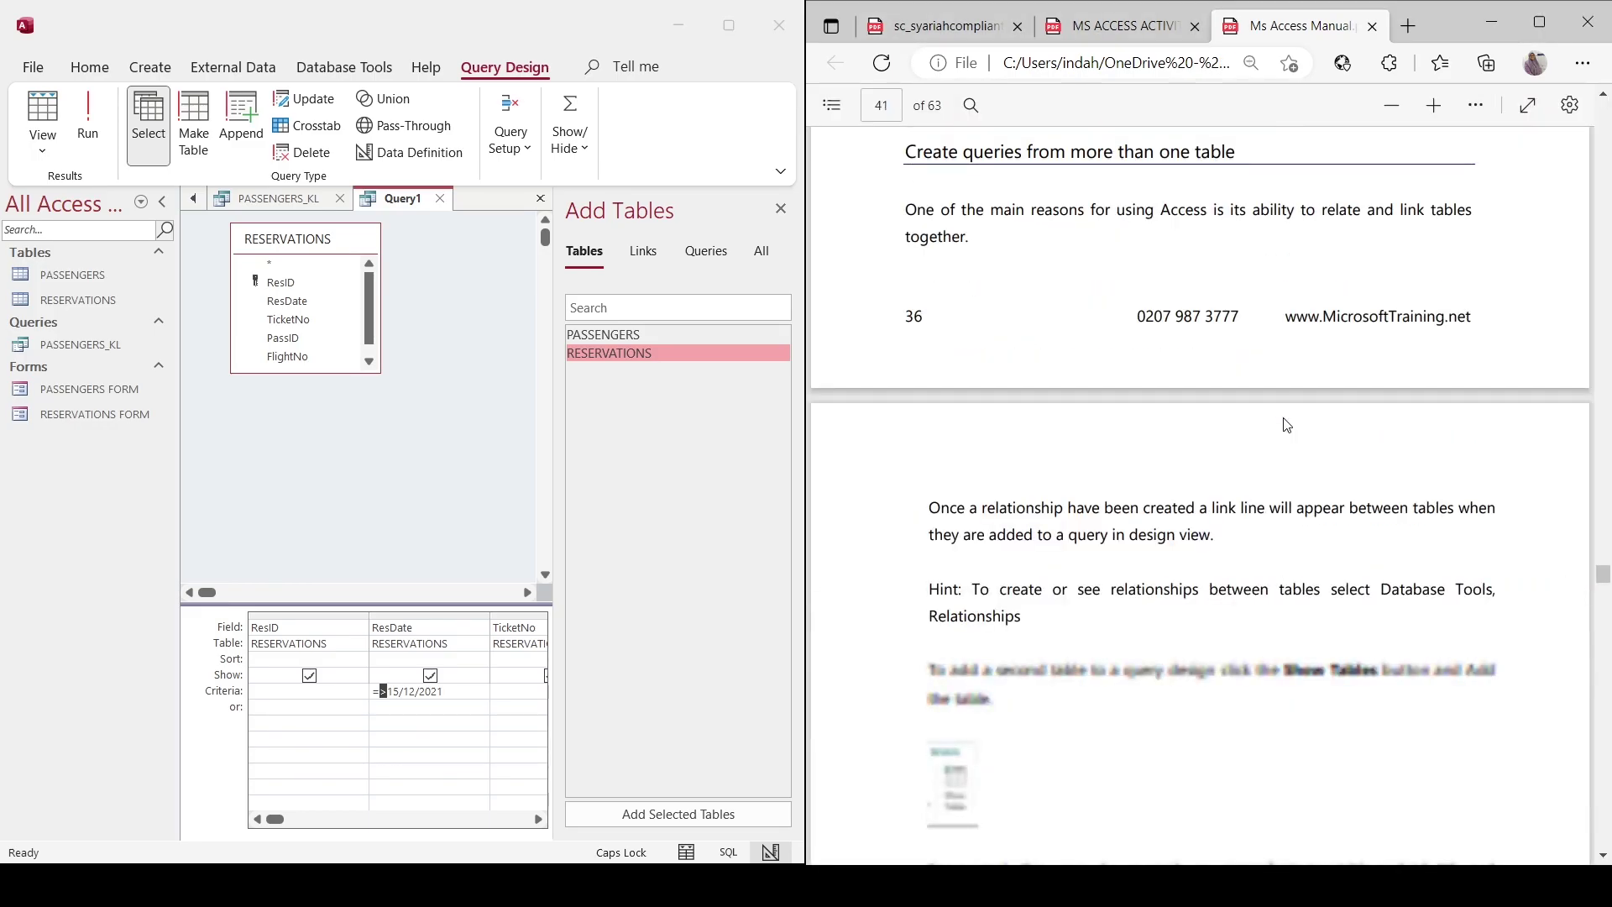
pyautogui.scroll(-15, 1287, 424)
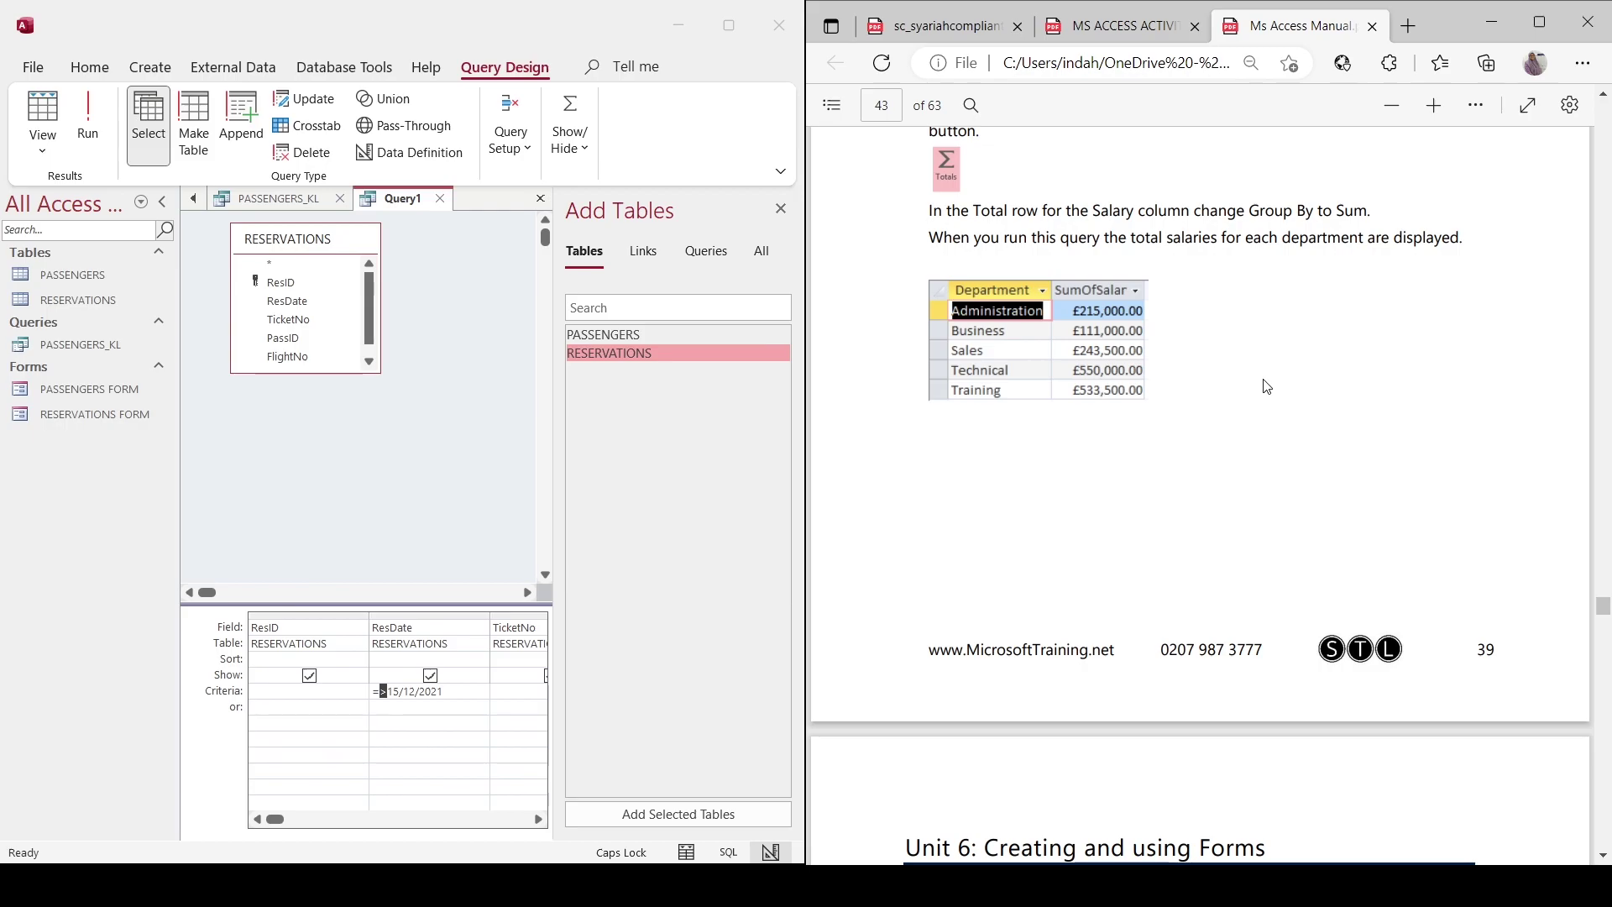
pyautogui.scroll(20, 1268, 382)
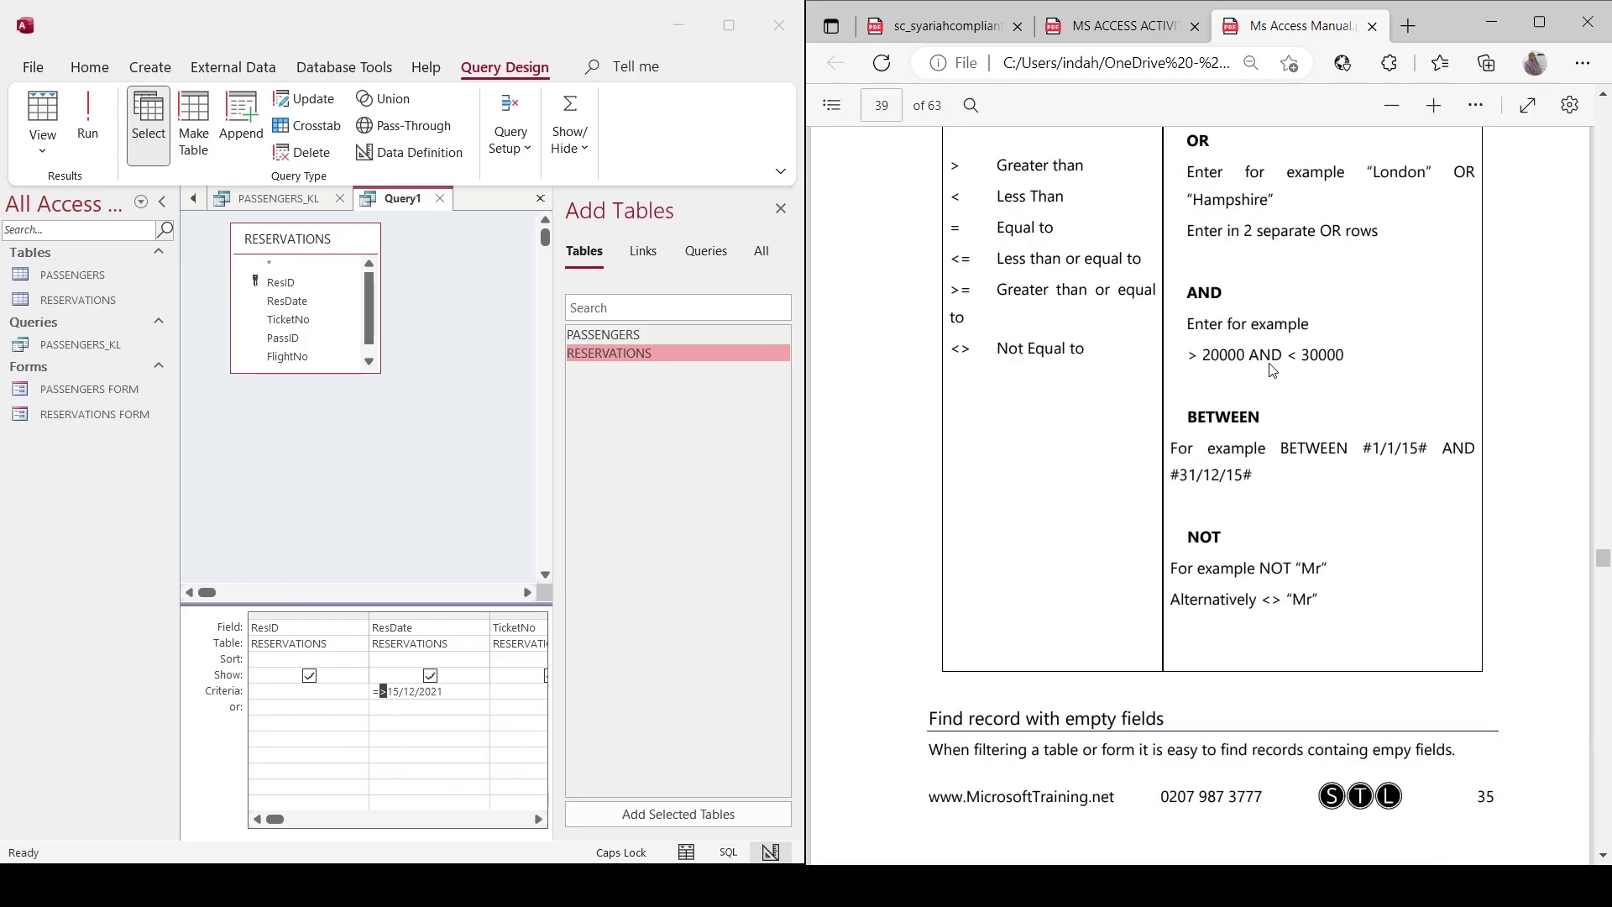
pyautogui.scroll(1, 1176, 281)
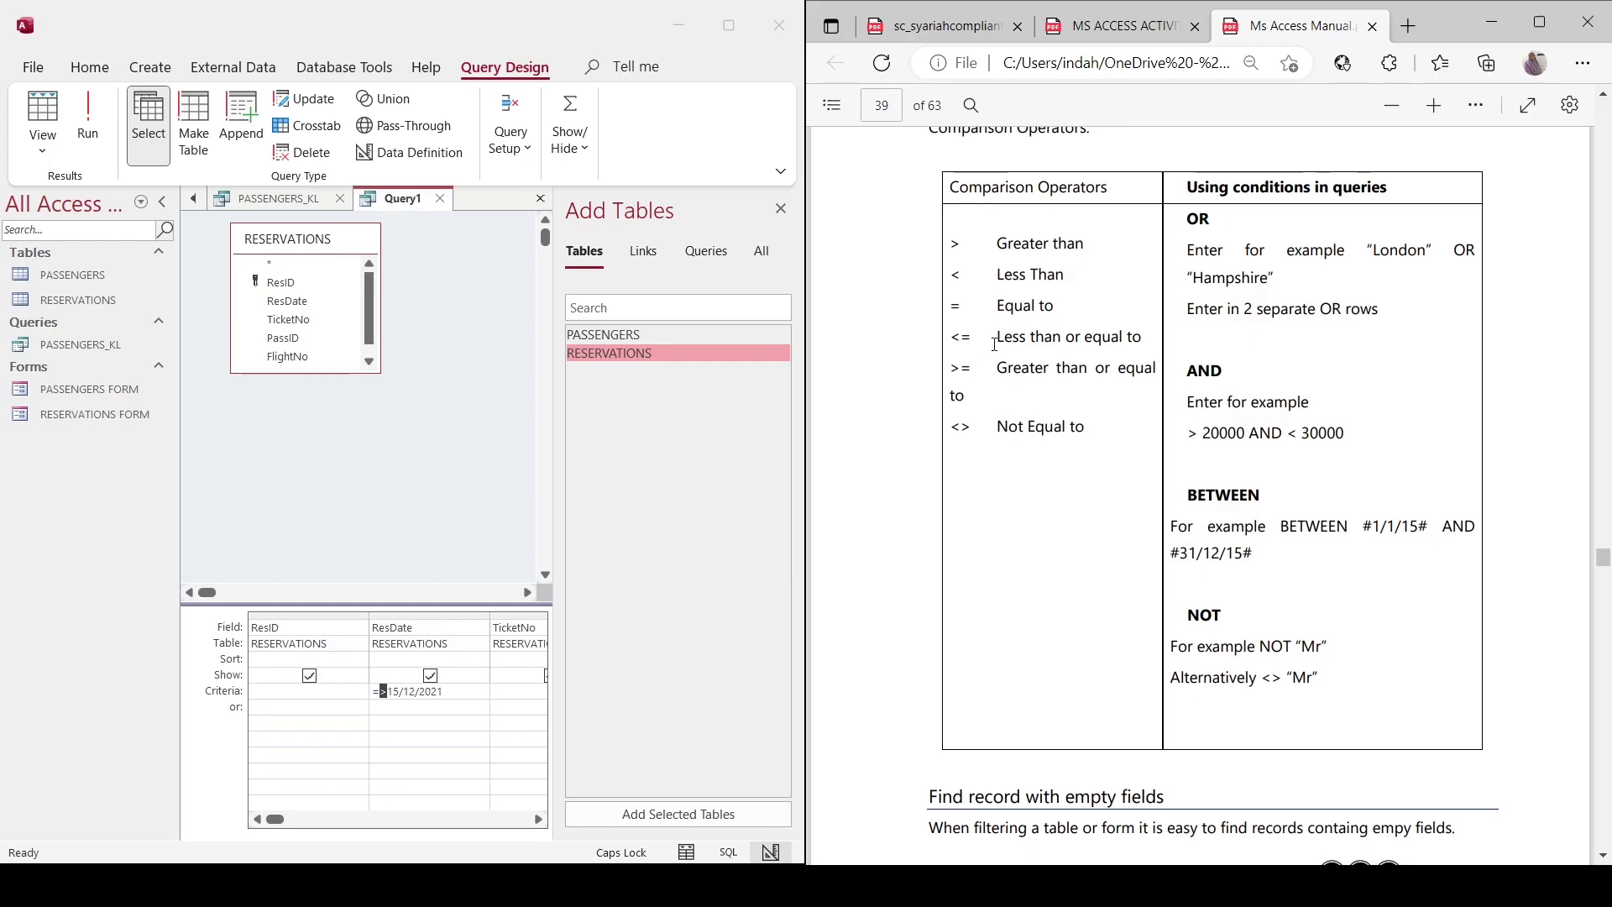
# Fix the ResDate criterion to >=15/12/2021 and run the query, returning reservations 004–008.
pyautogui.click(391, 693)
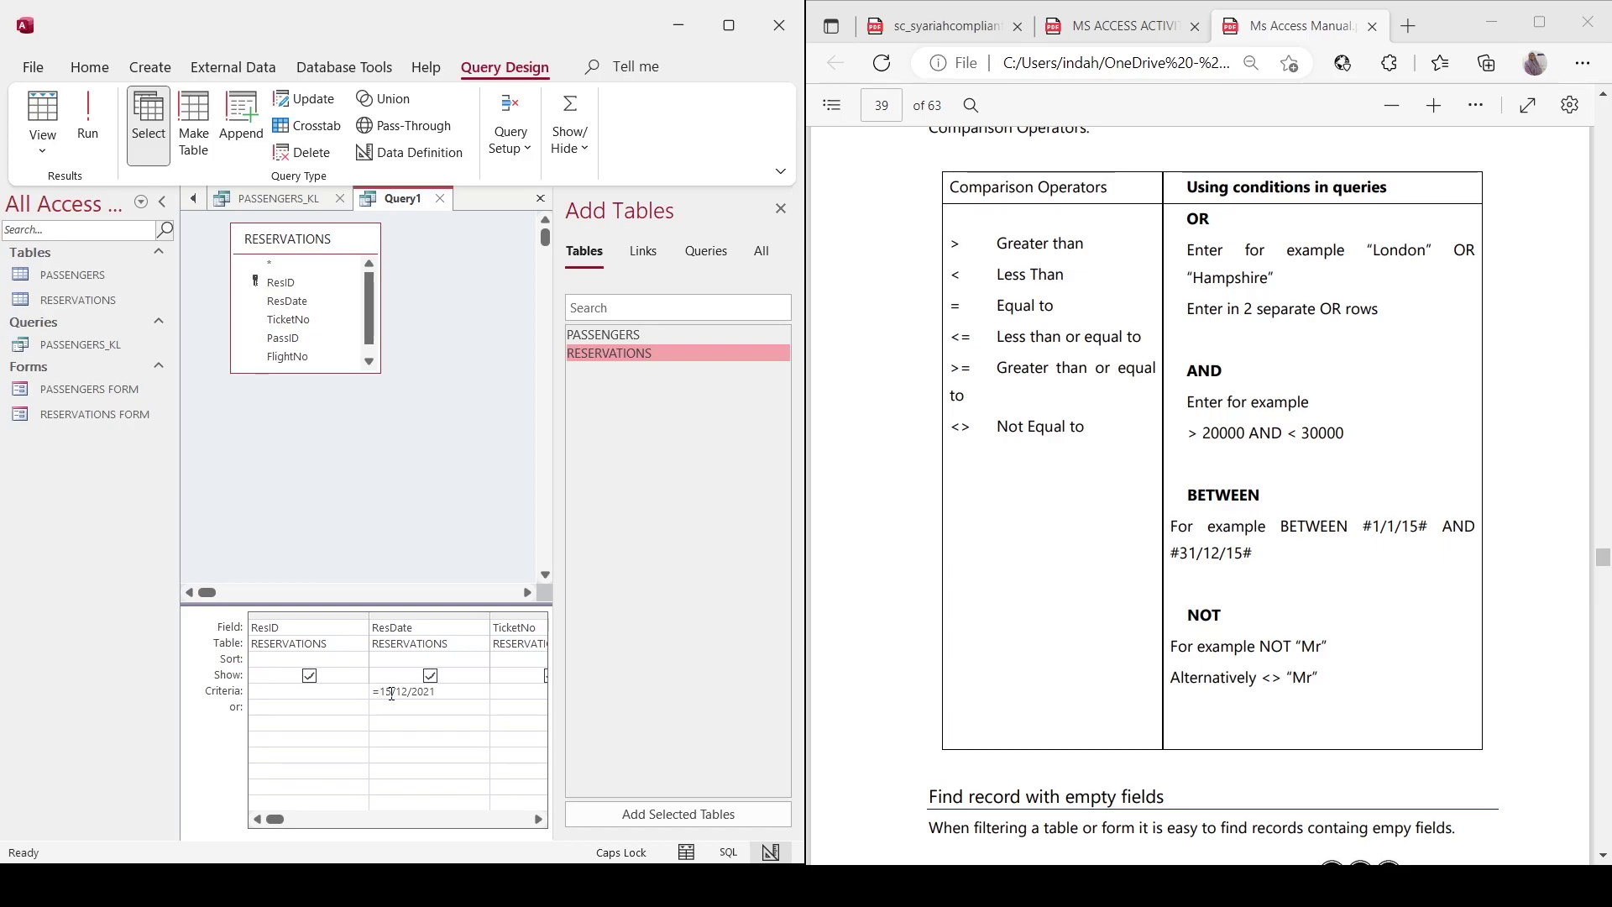
pyautogui.click(687, 852)
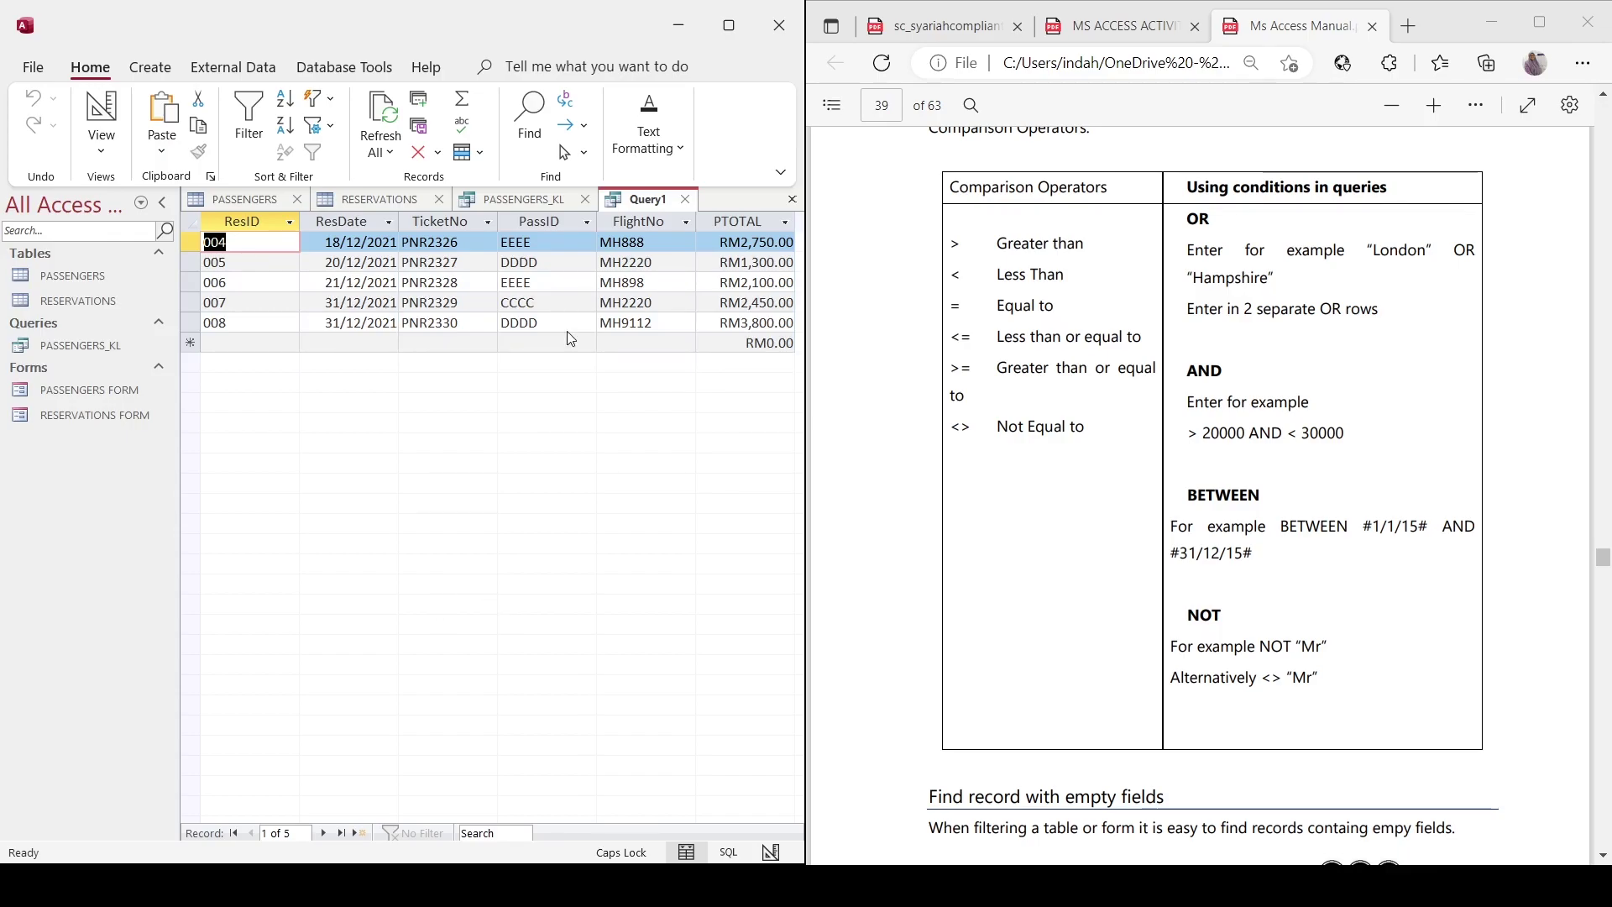
pyautogui.click(1117, 26)
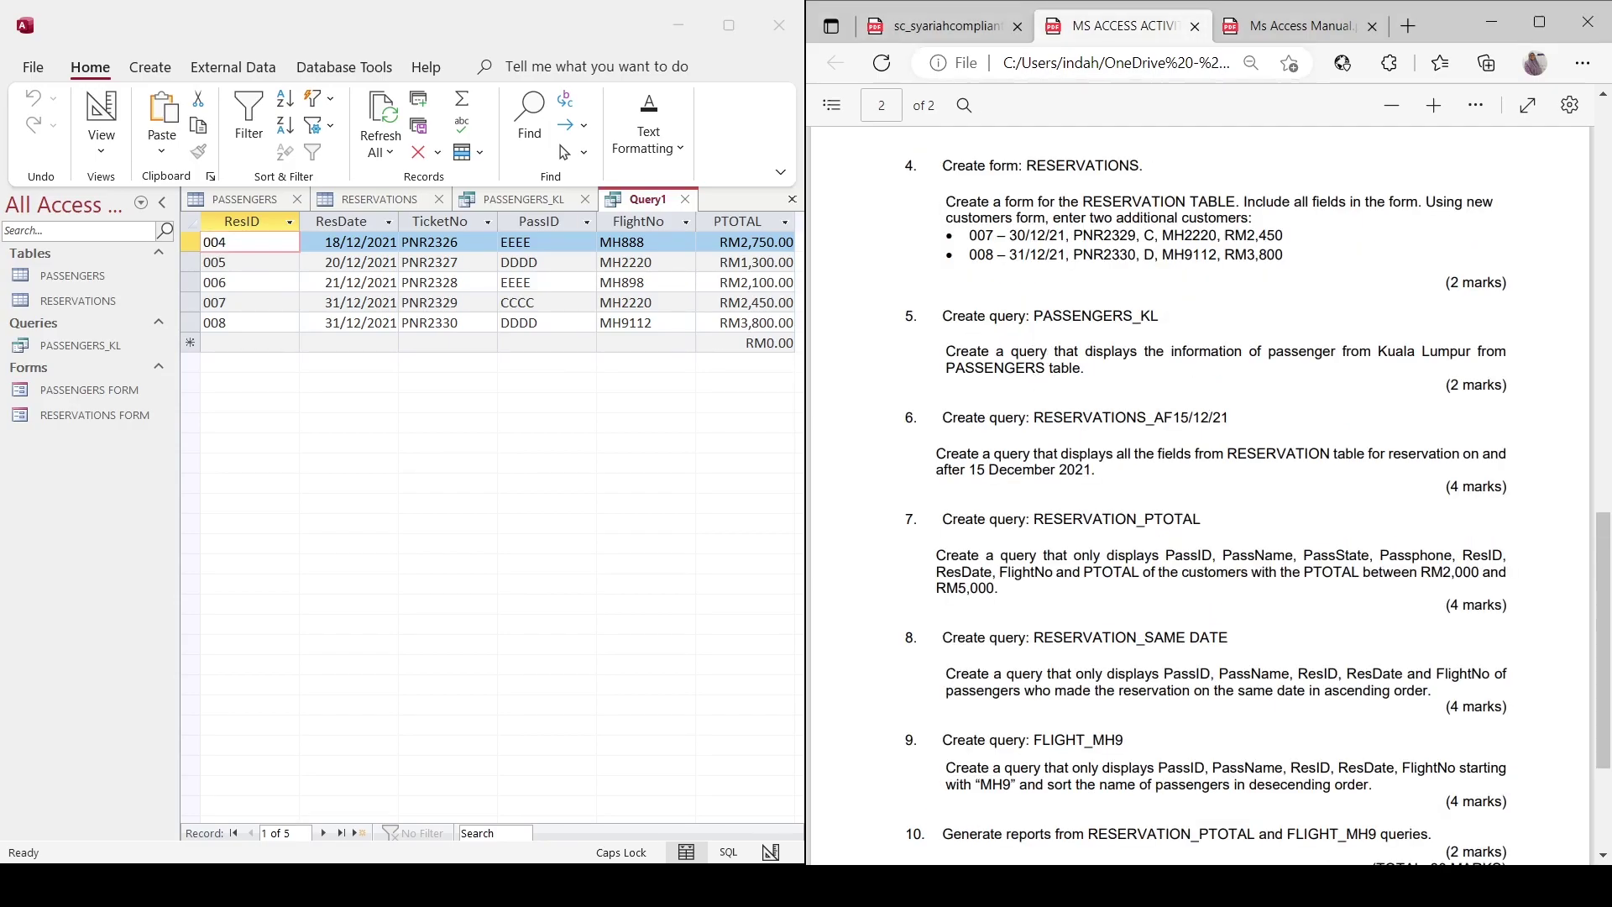
pyautogui.click(651, 201)
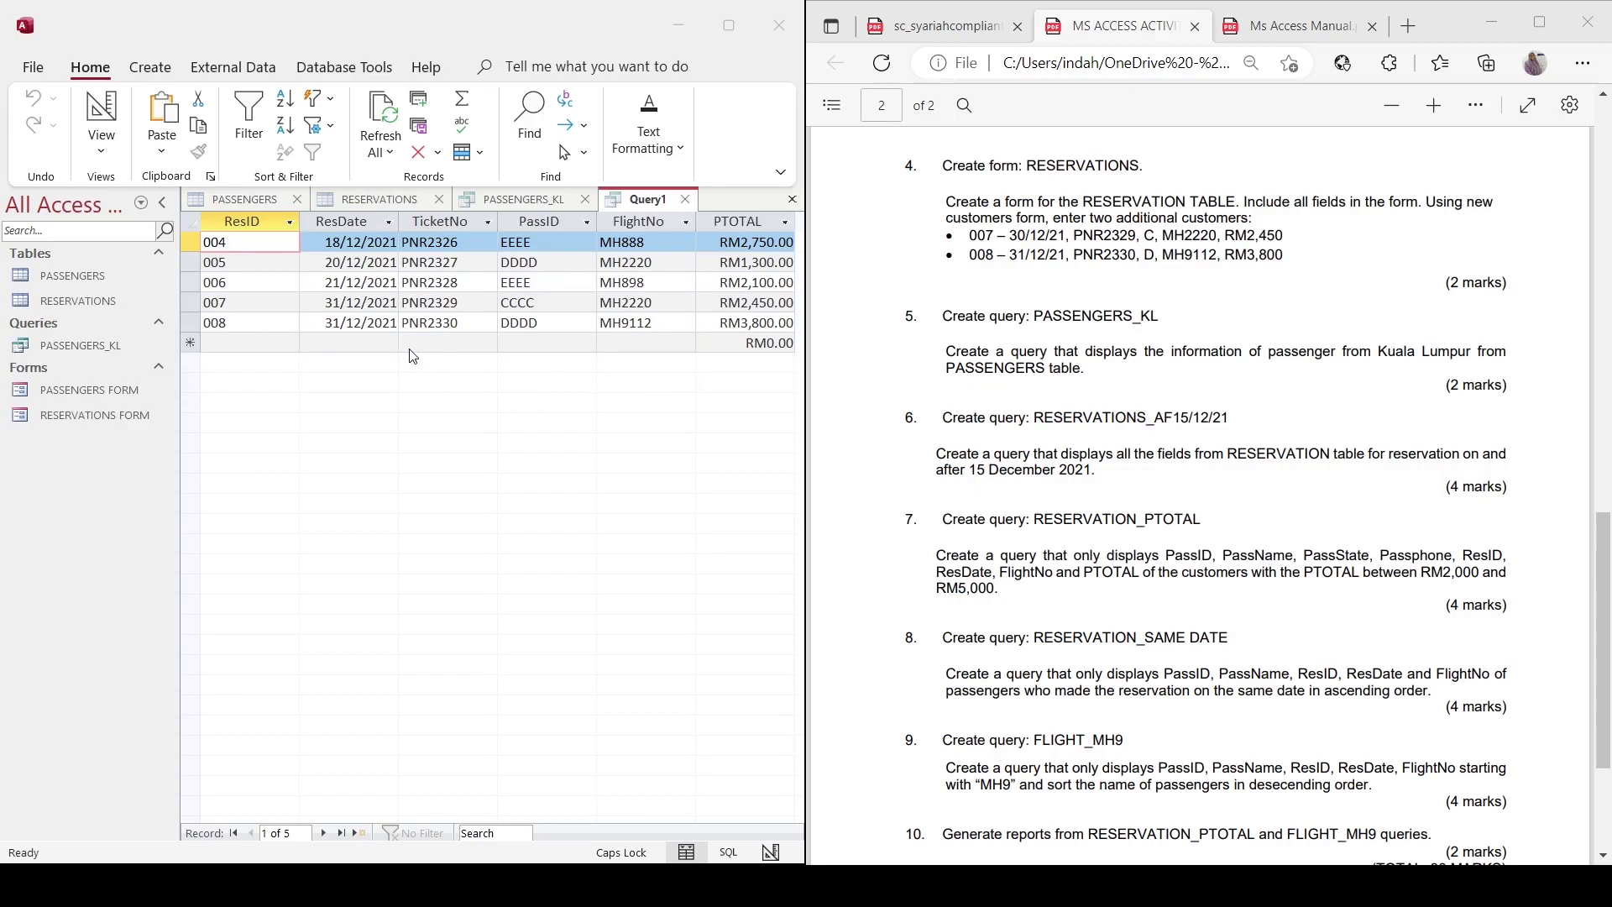
pyautogui.press('Return')
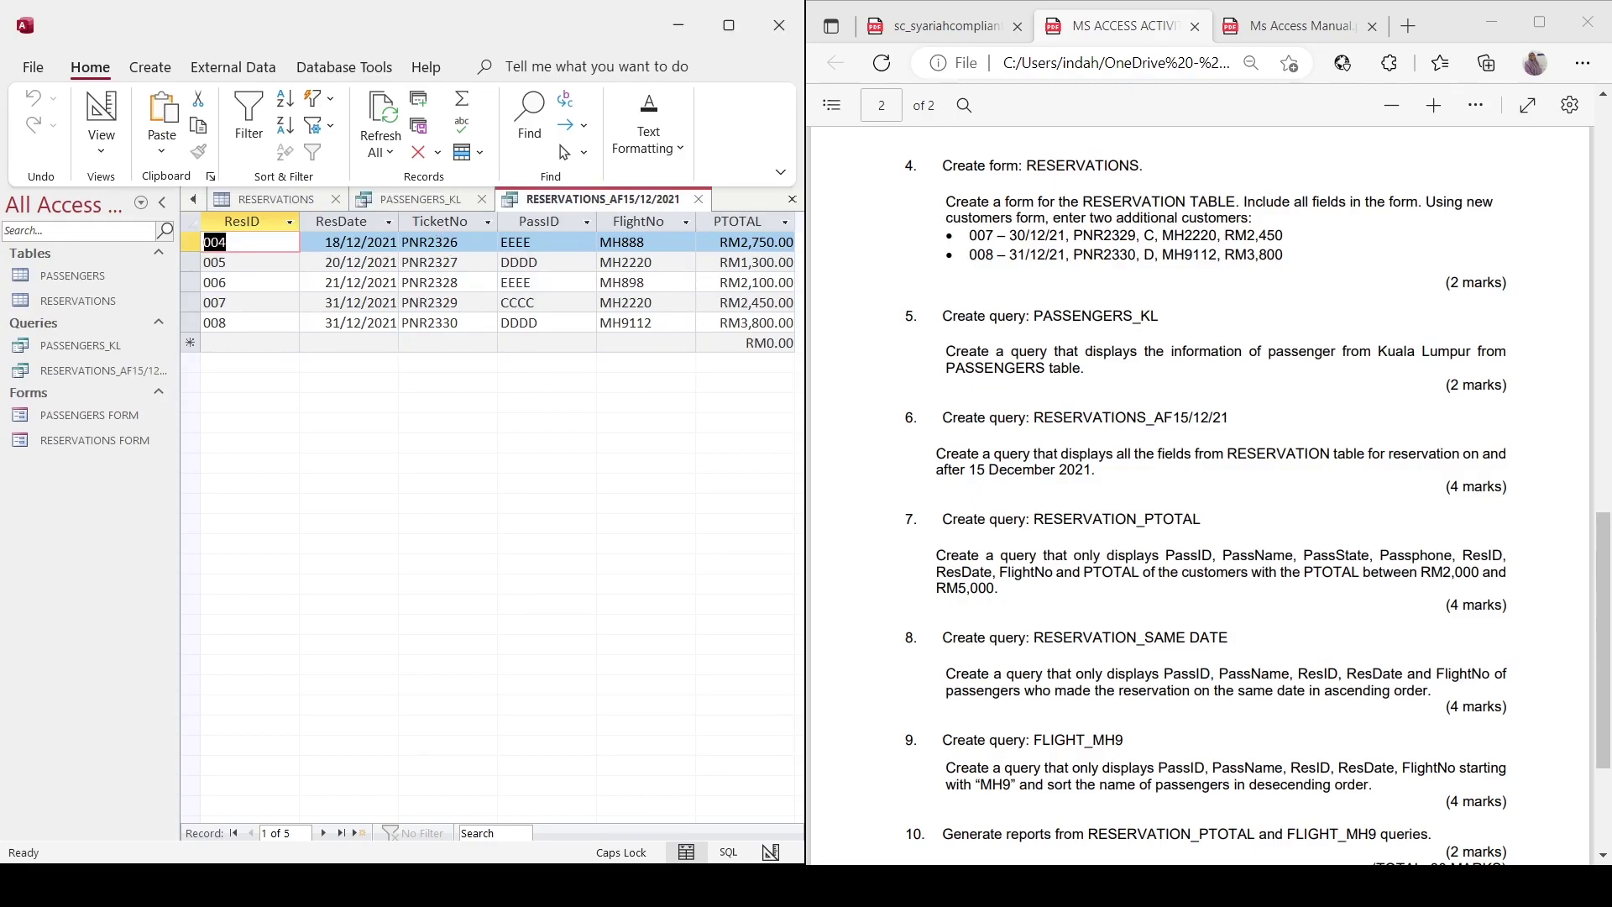
pyautogui.scroll(-2, 1201, 496)
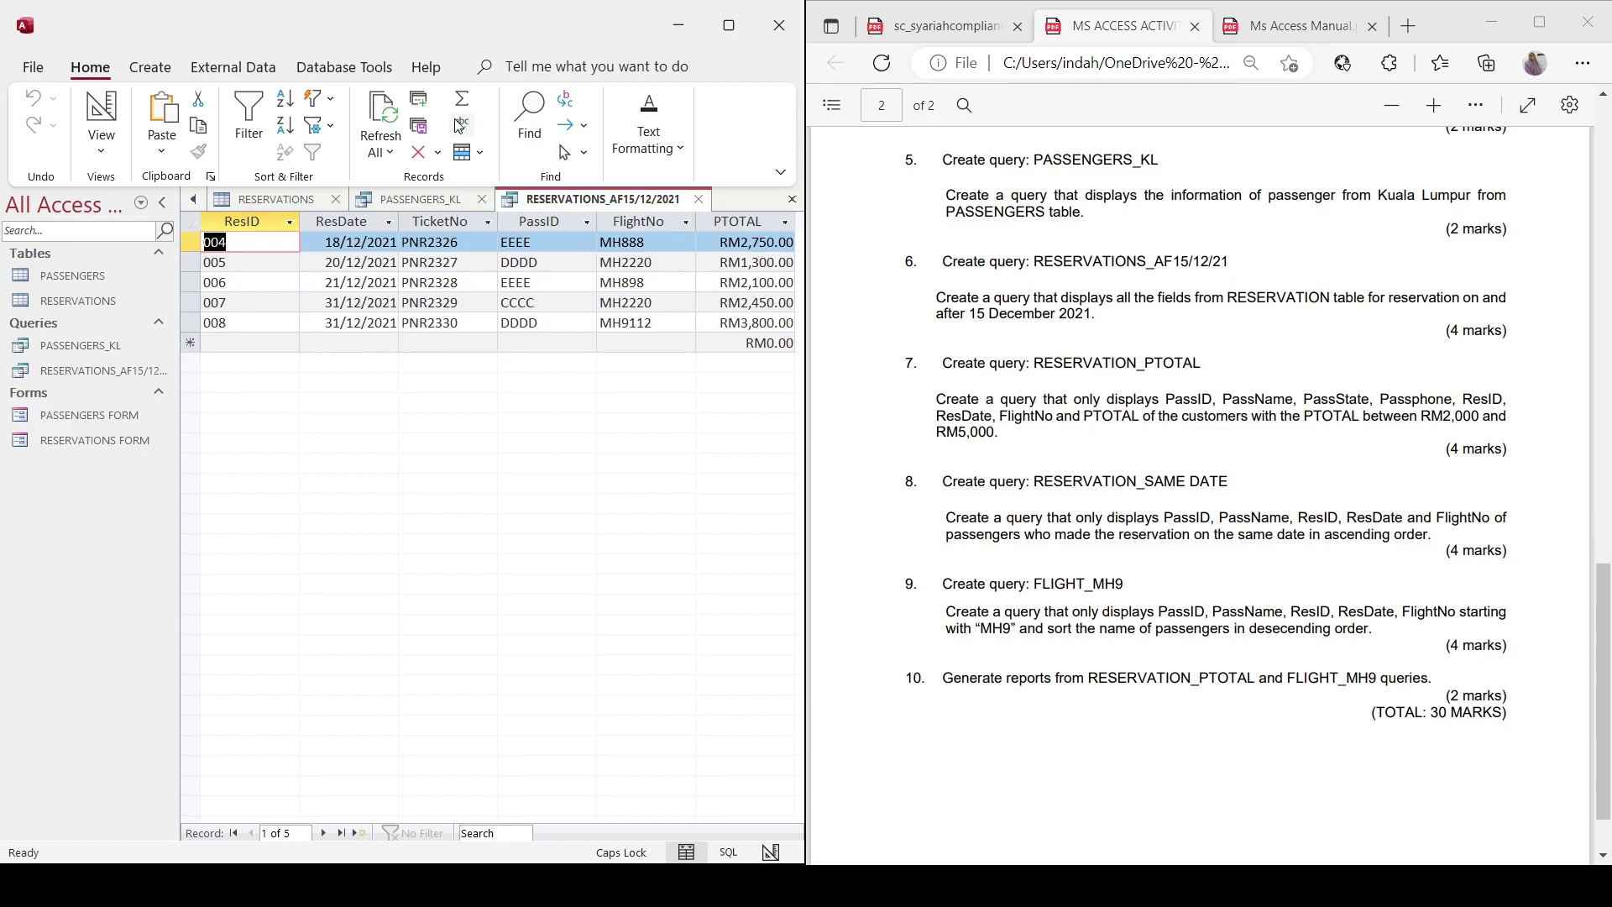
# Add the PASSENGERS and RESERVATIONS tables side by side in the Relationships layout.
pyautogui.click(344, 67)
pyautogui.click(297, 99)
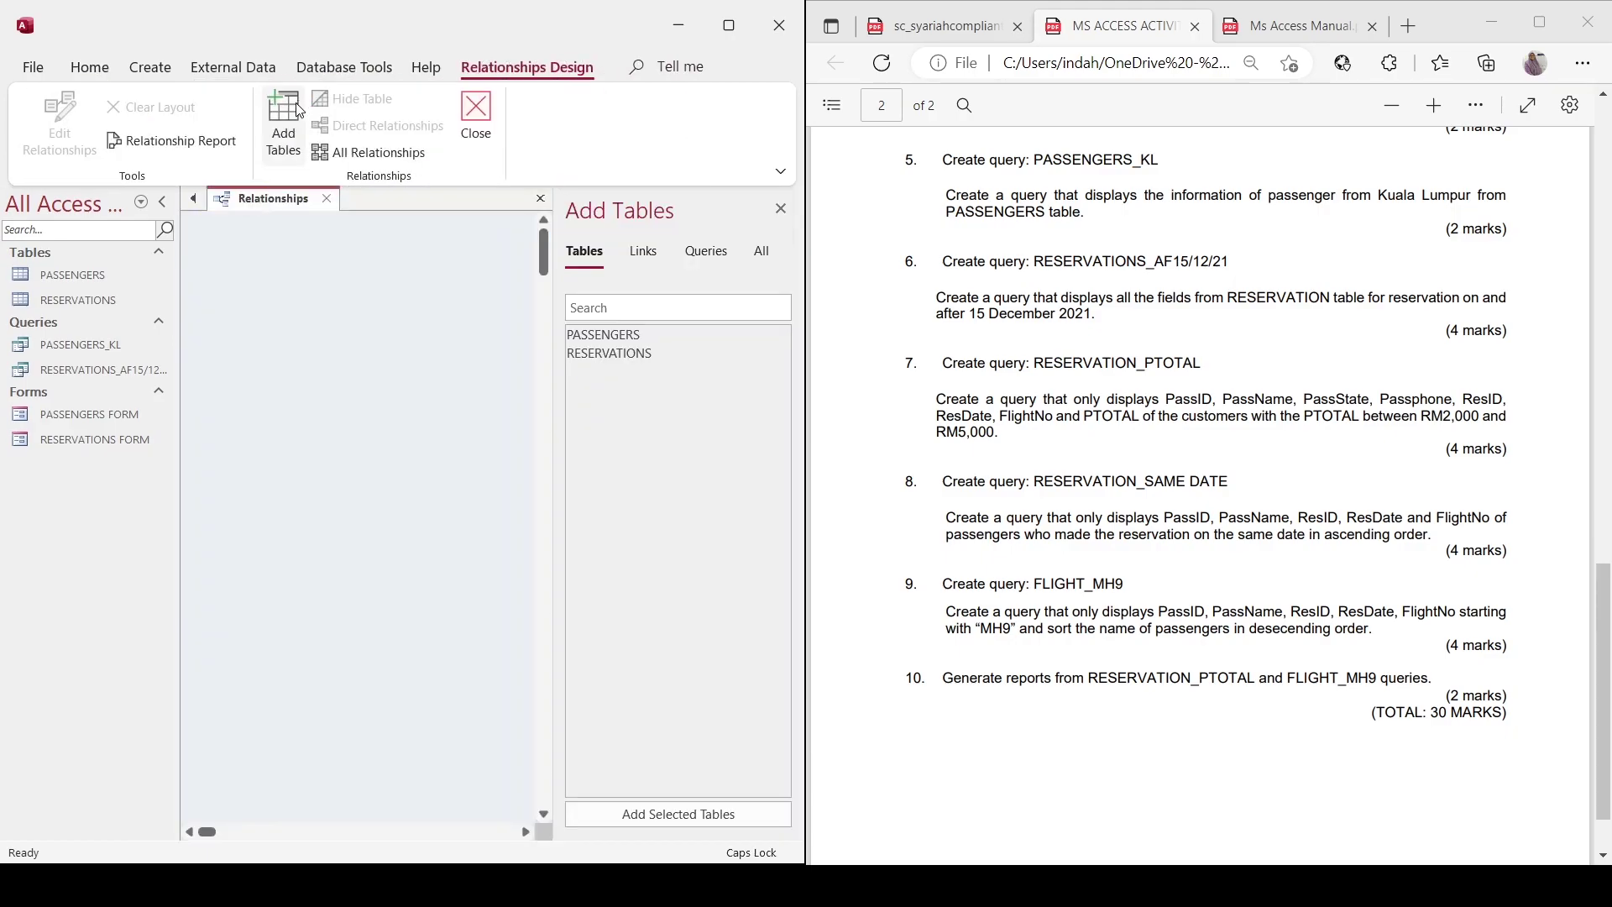
pyautogui.doubleClick(594, 336)
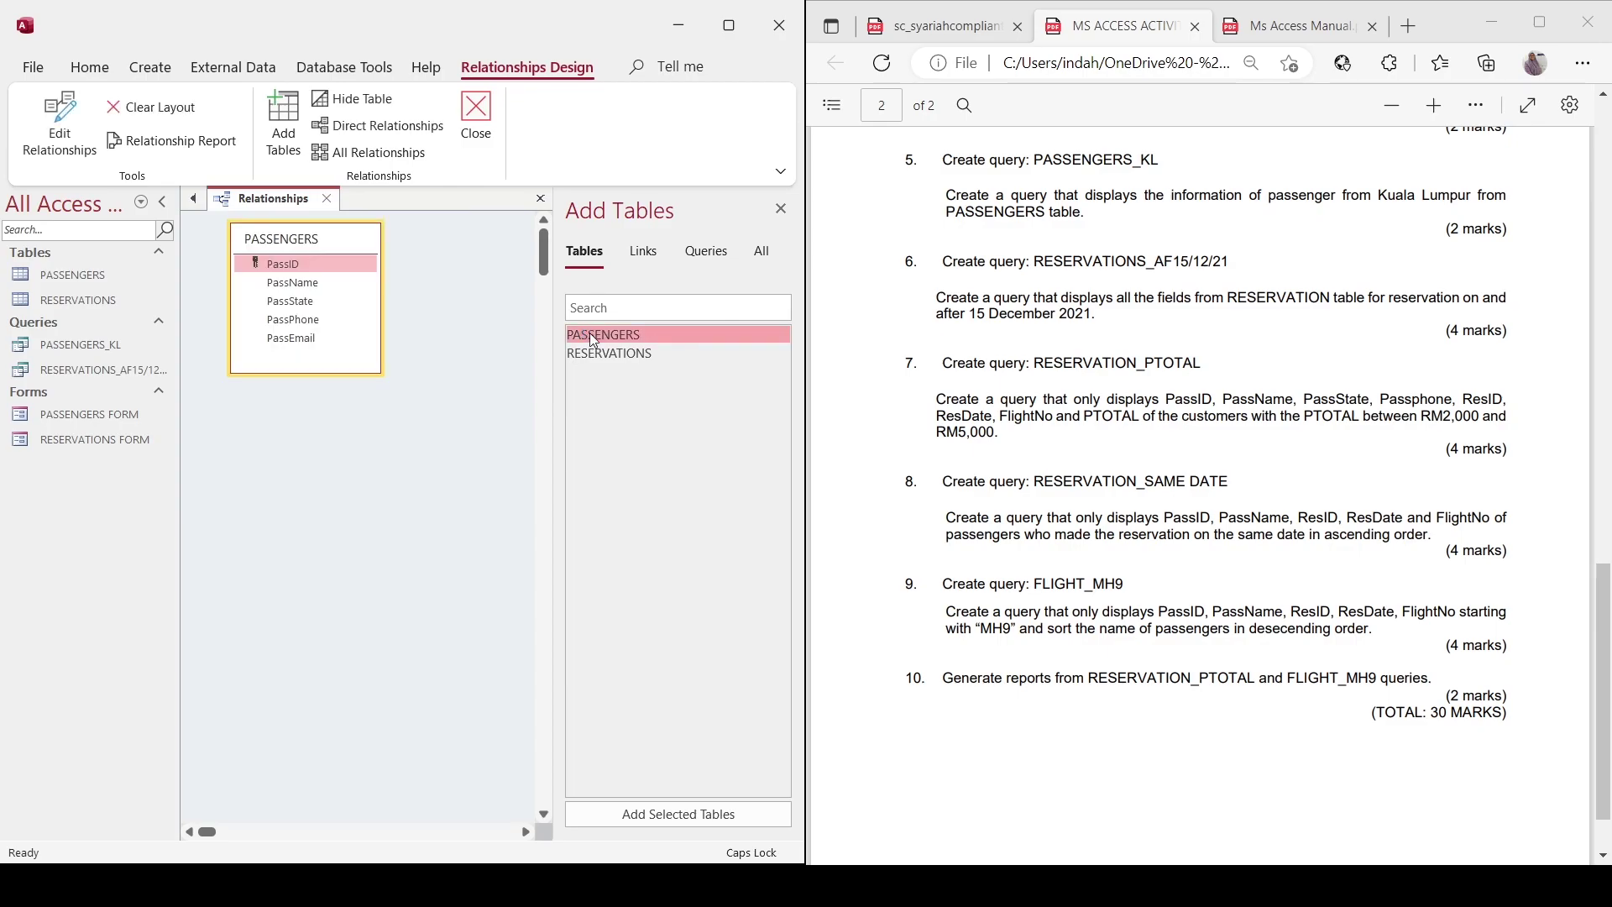
pyautogui.doubleClick(597, 353)
pyautogui.moveTo(342, 388); pyautogui.dragTo(511, 331)
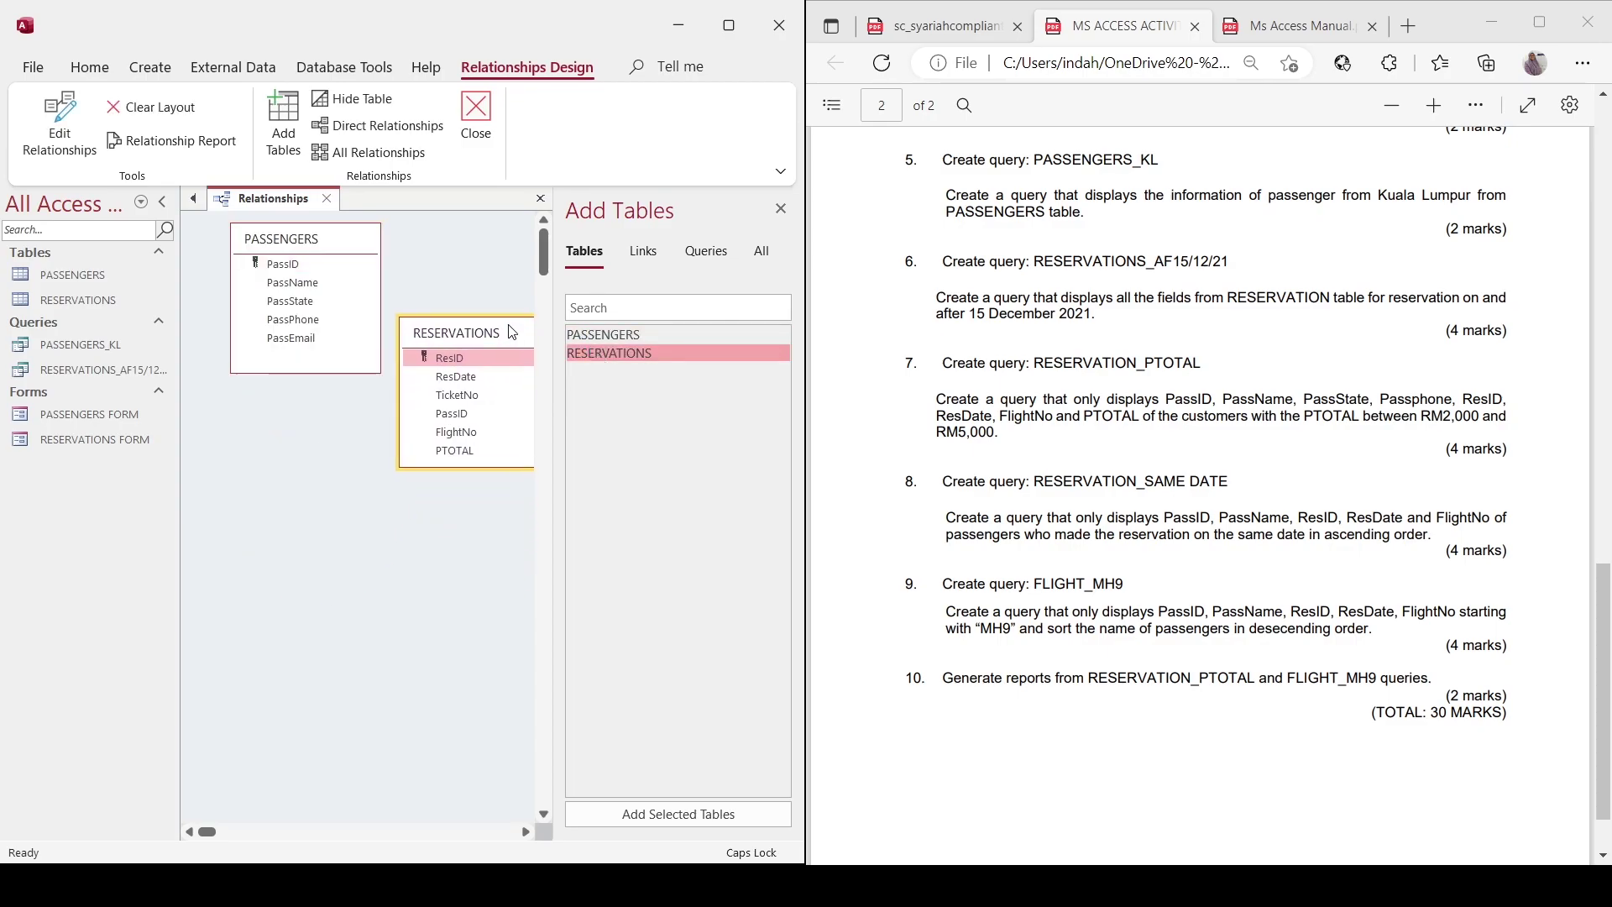
# Create the PassID relationship between the two tables and close the layout.
pyautogui.click(283, 264)
pyautogui.click(42, 119)
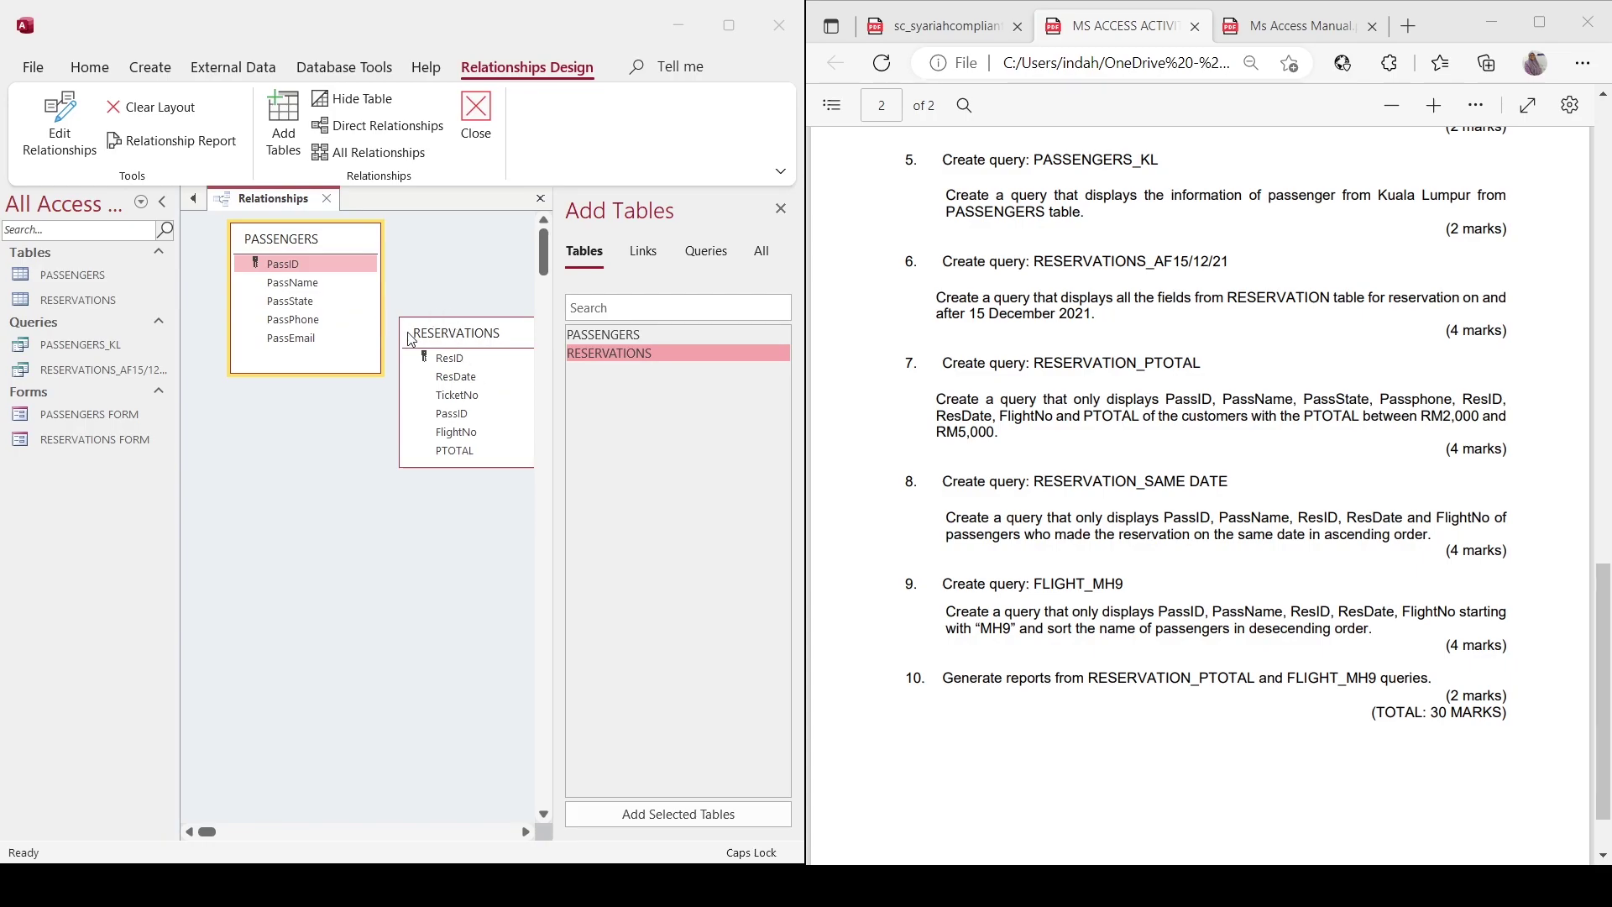
pyautogui.click(512, 252)
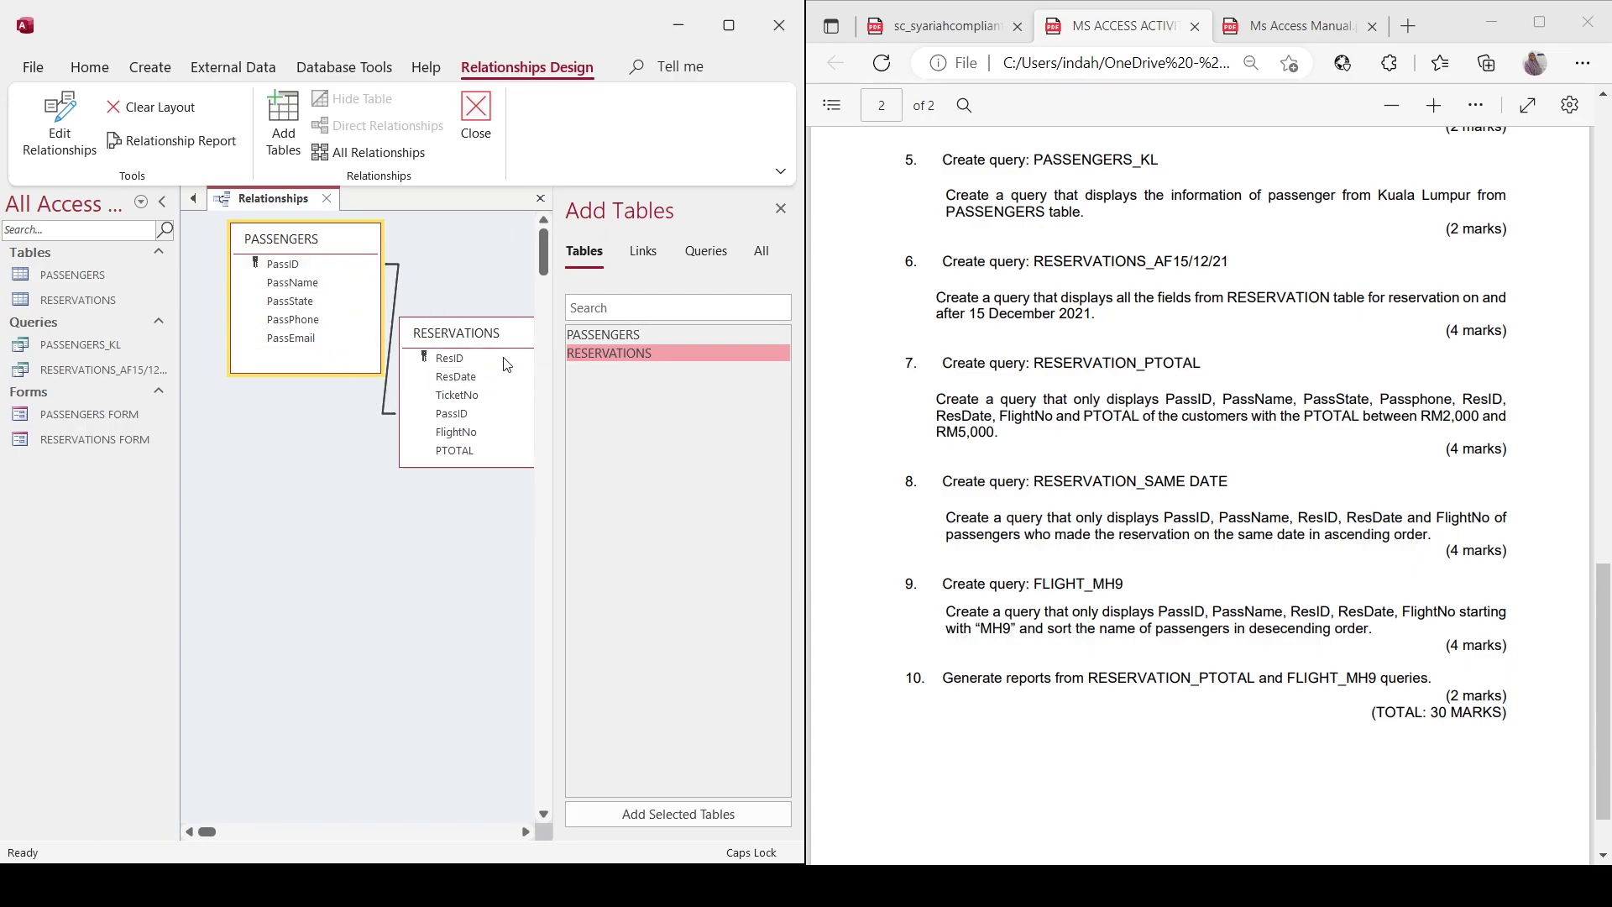
pyautogui.click(257, 200)
pyautogui.click(475, 115)
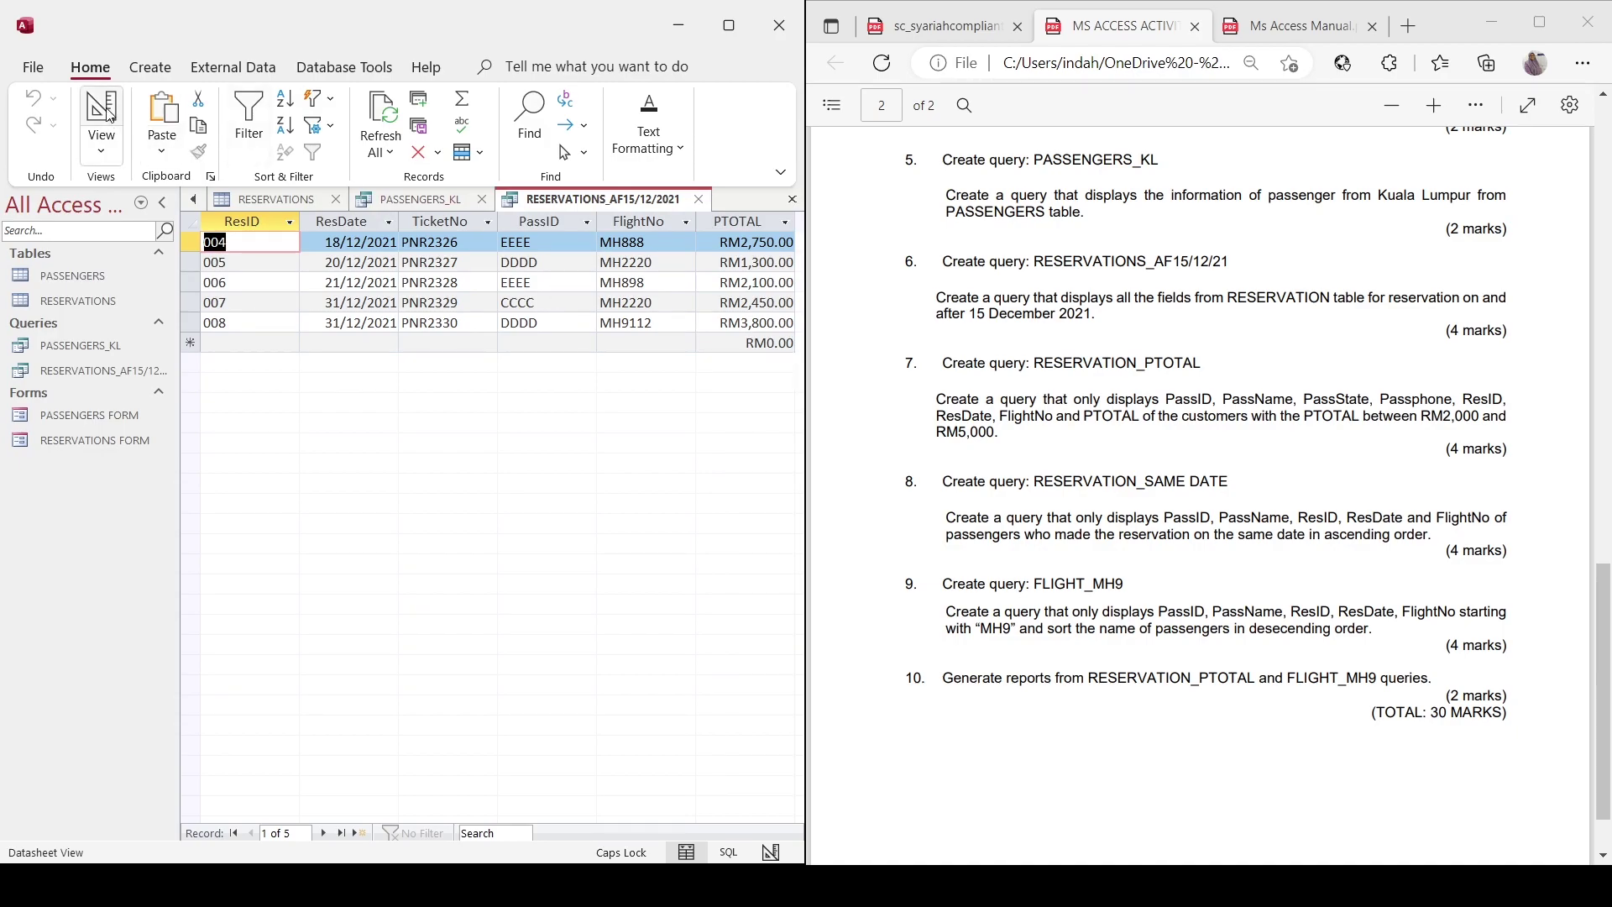
# Start a new query design with the PASSENGERS and RESERVATIONS tables.
pyautogui.click(149, 66)
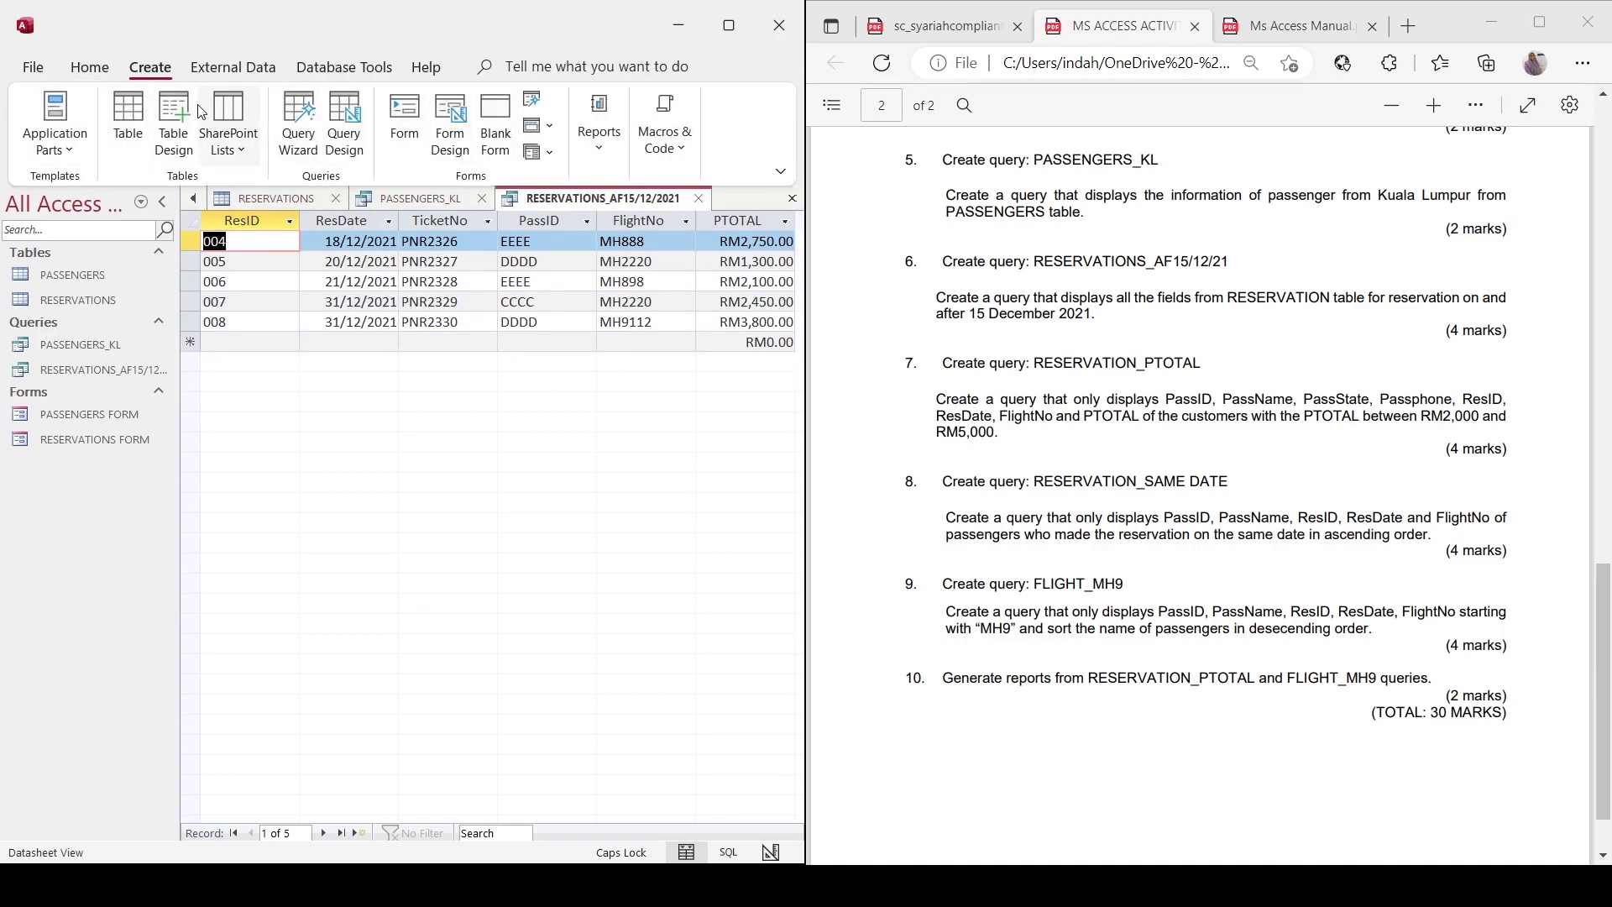
pyautogui.click(345, 126)
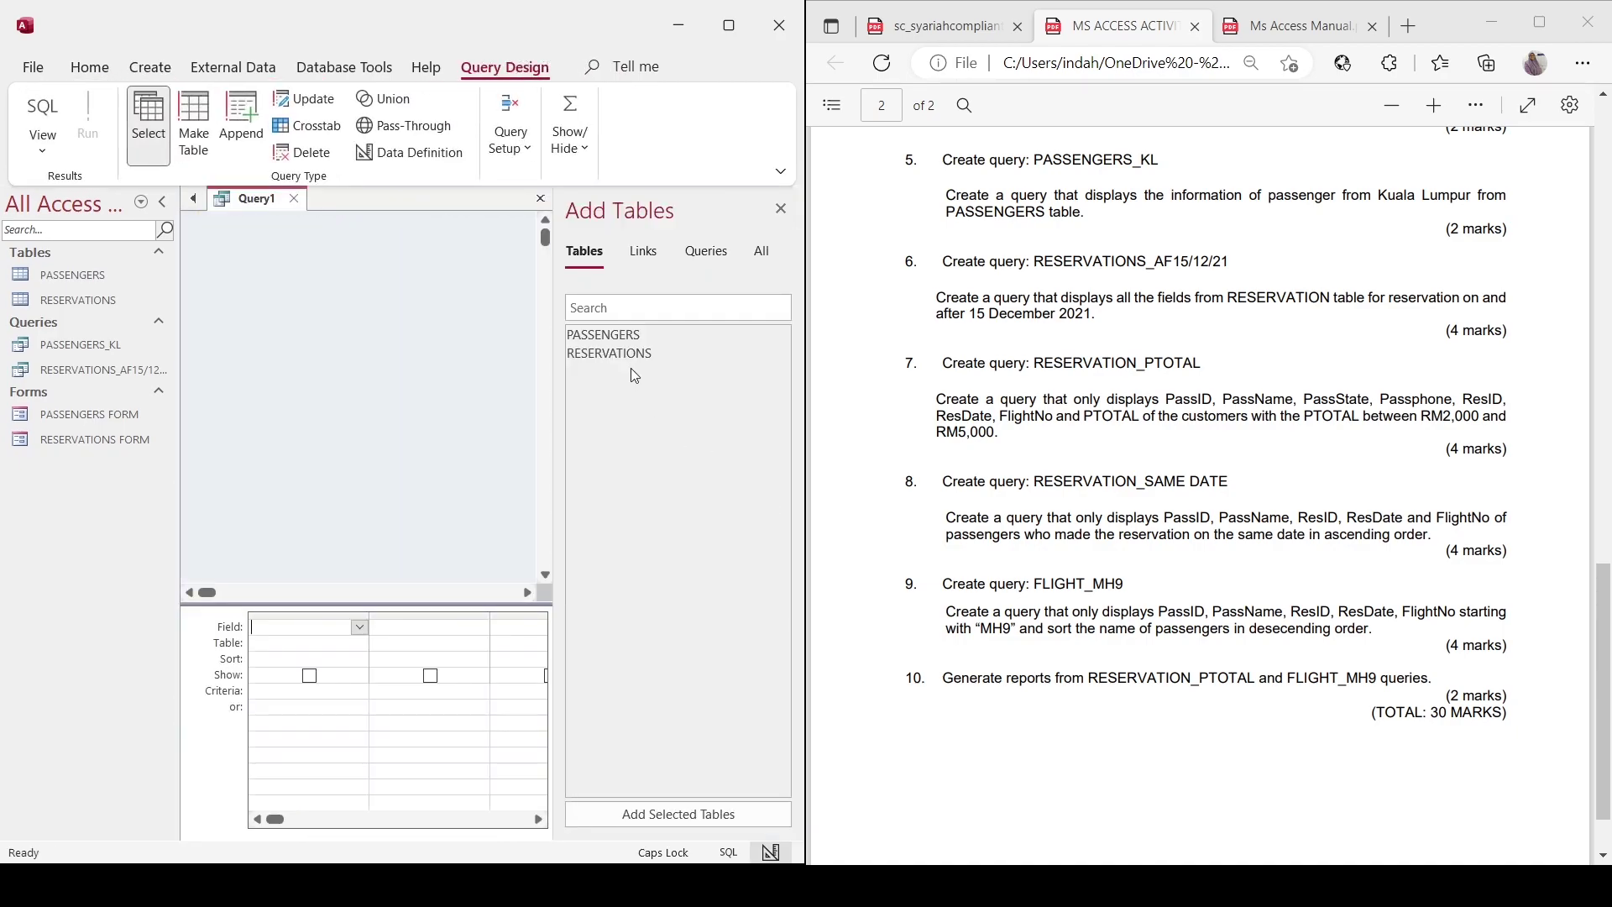
pyautogui.doubleClick(617, 340)
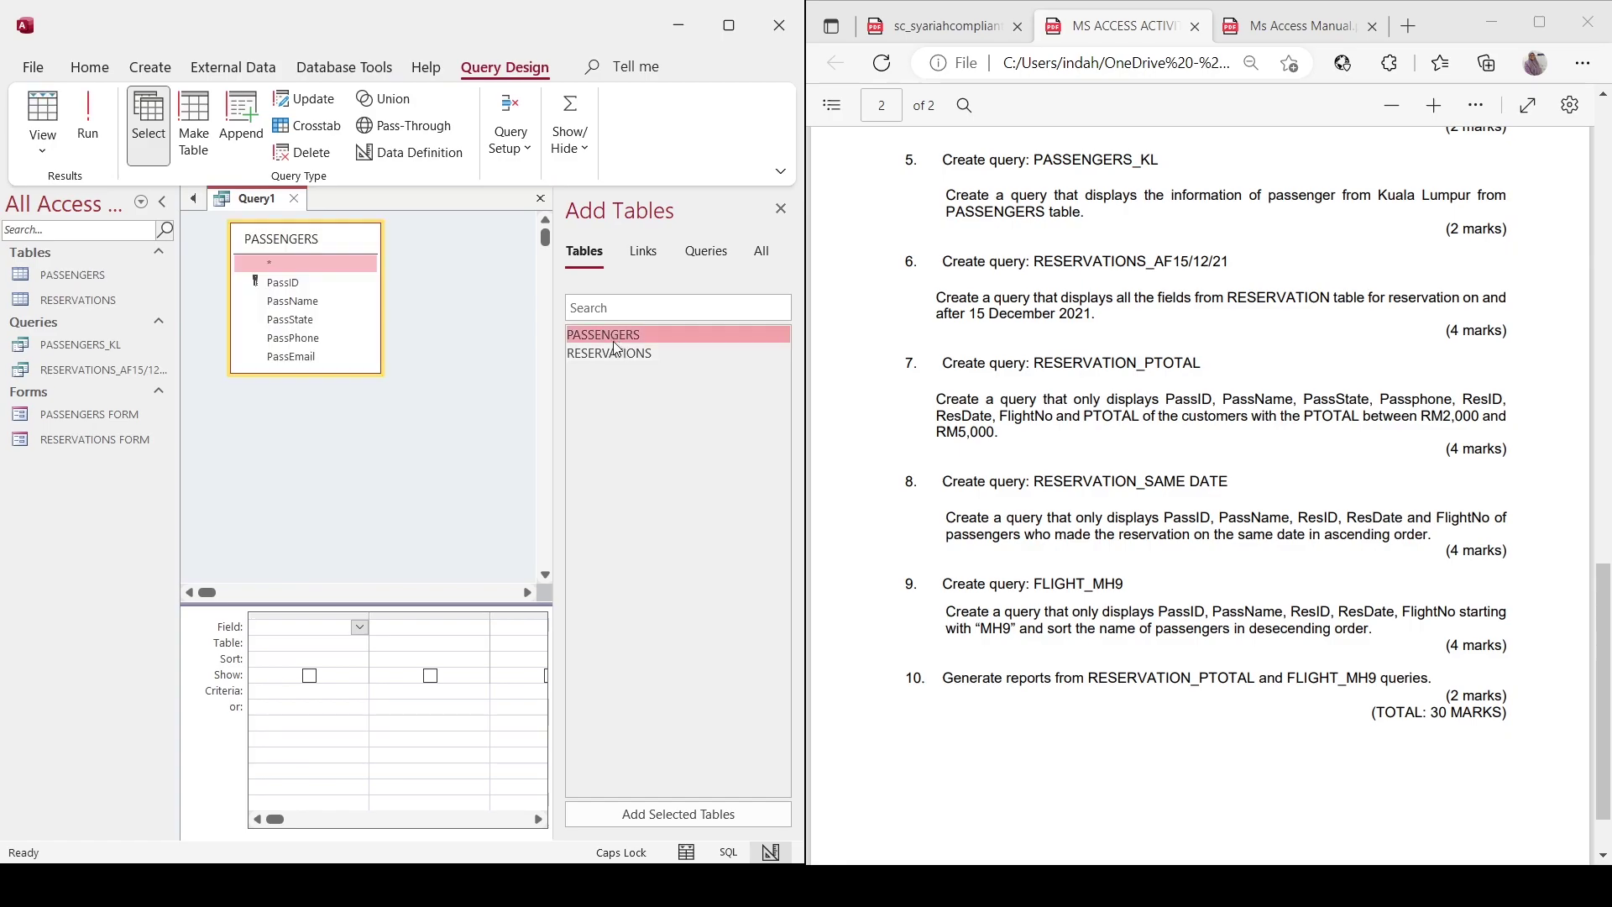
pyautogui.doubleClick(613, 353)
pyautogui.moveTo(355, 396); pyautogui.dragTo(539, 247)
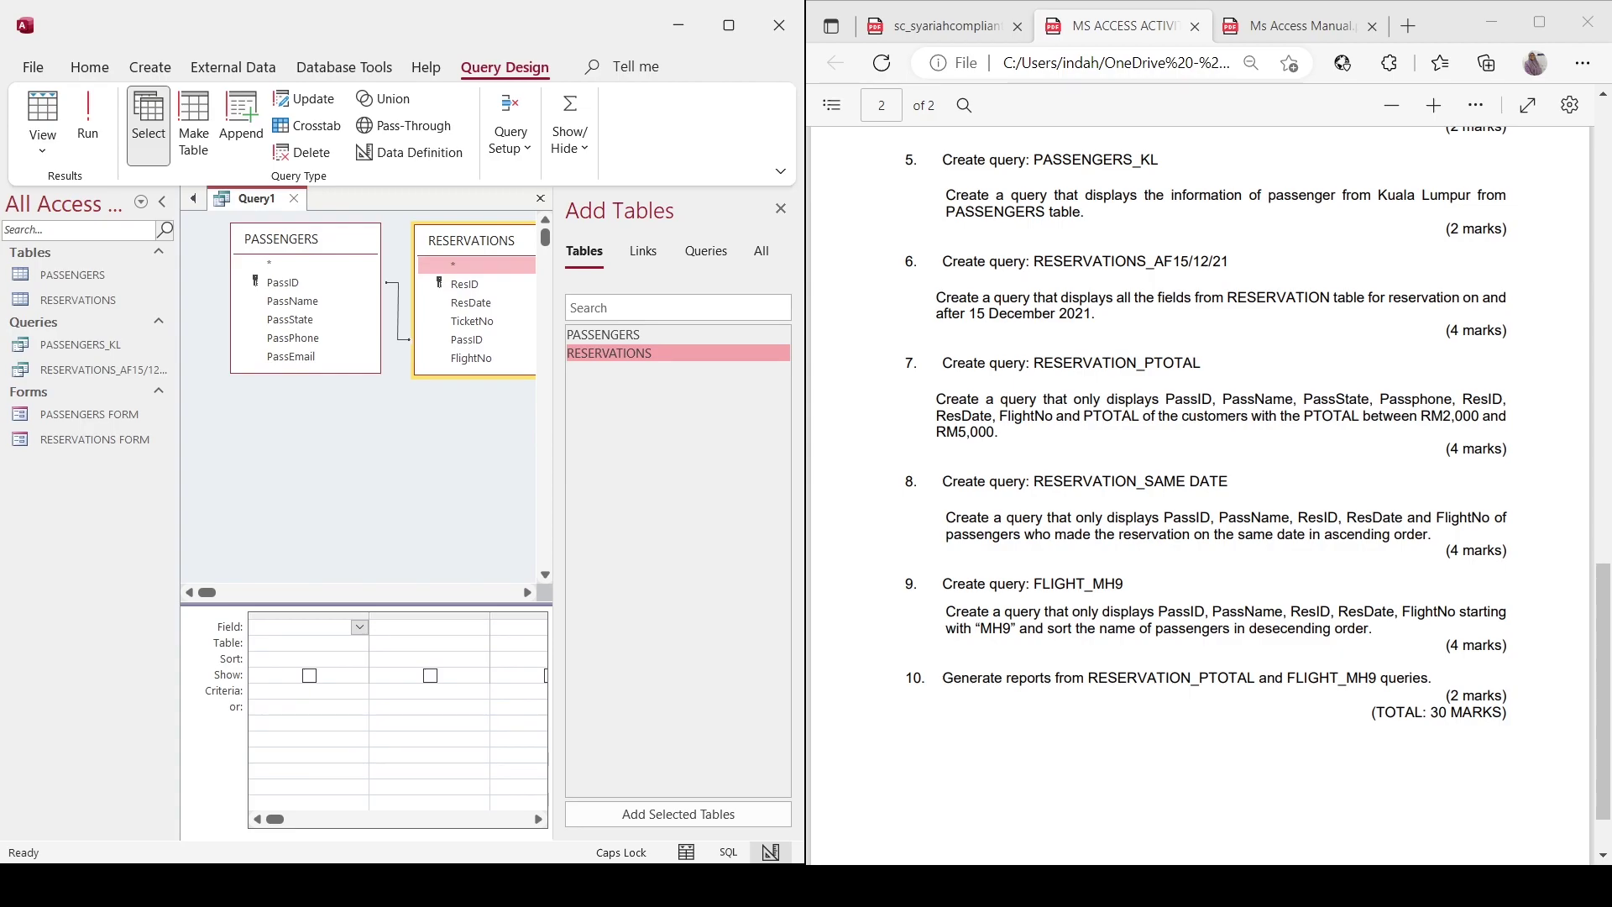
# Add PassID, PassName and PassState from PASSENGERS as the first query fields.
pyautogui.click(359, 642)
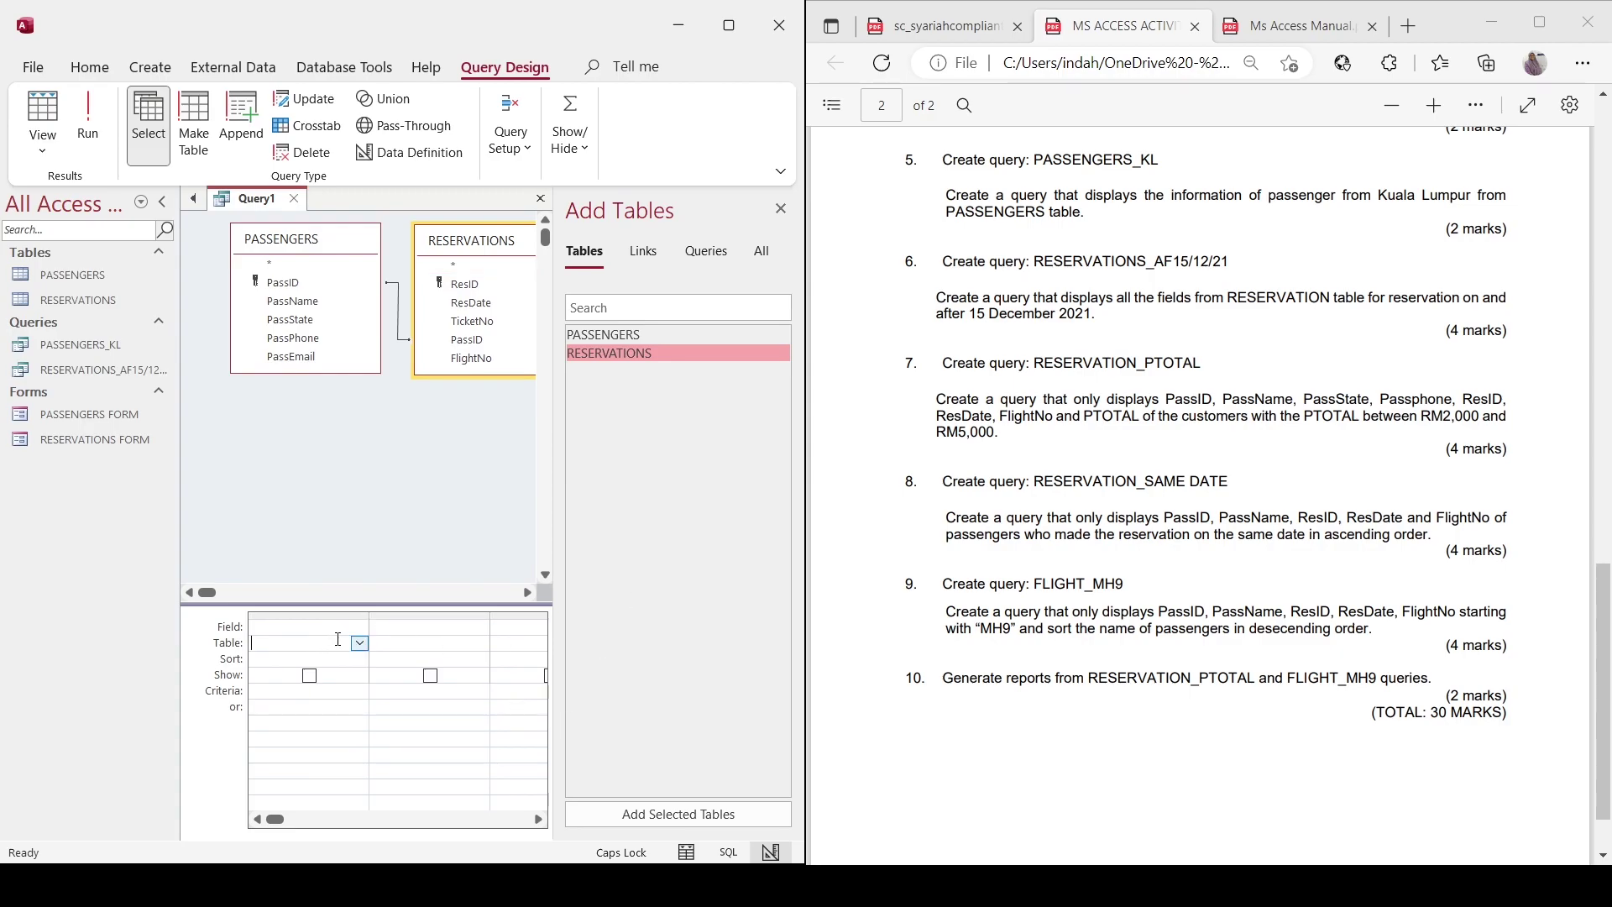
pyautogui.click(364, 649)
pyautogui.click(353, 662)
pyautogui.press('Up')
pyautogui.write('P')
pyautogui.press('Tab')
pyautogui.write('PassN')
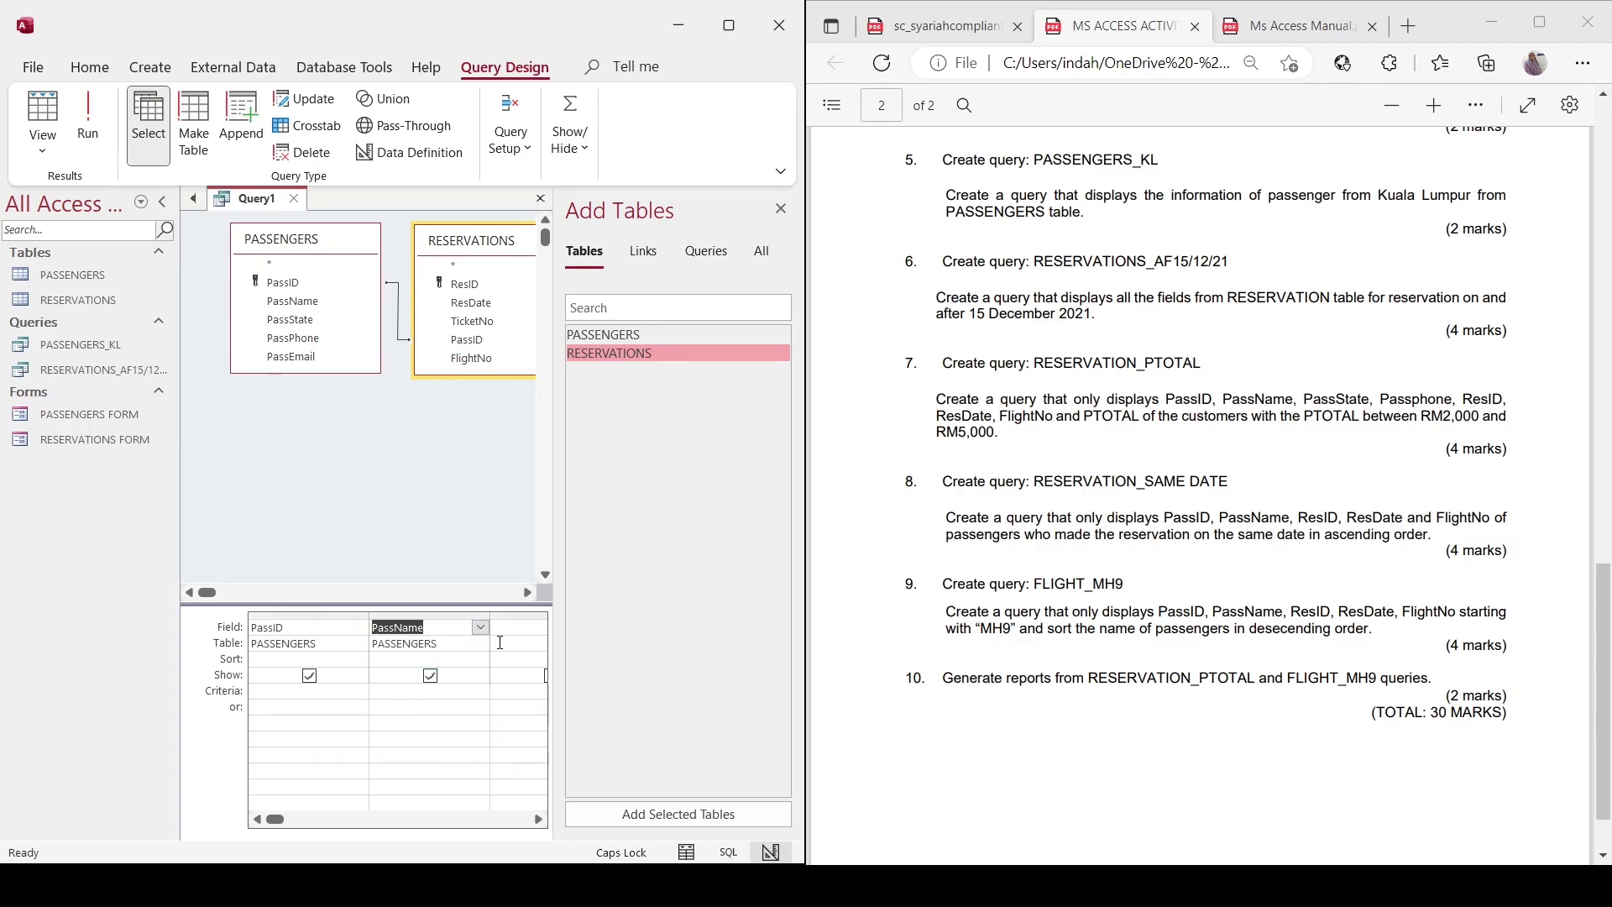
pyautogui.click(527, 635)
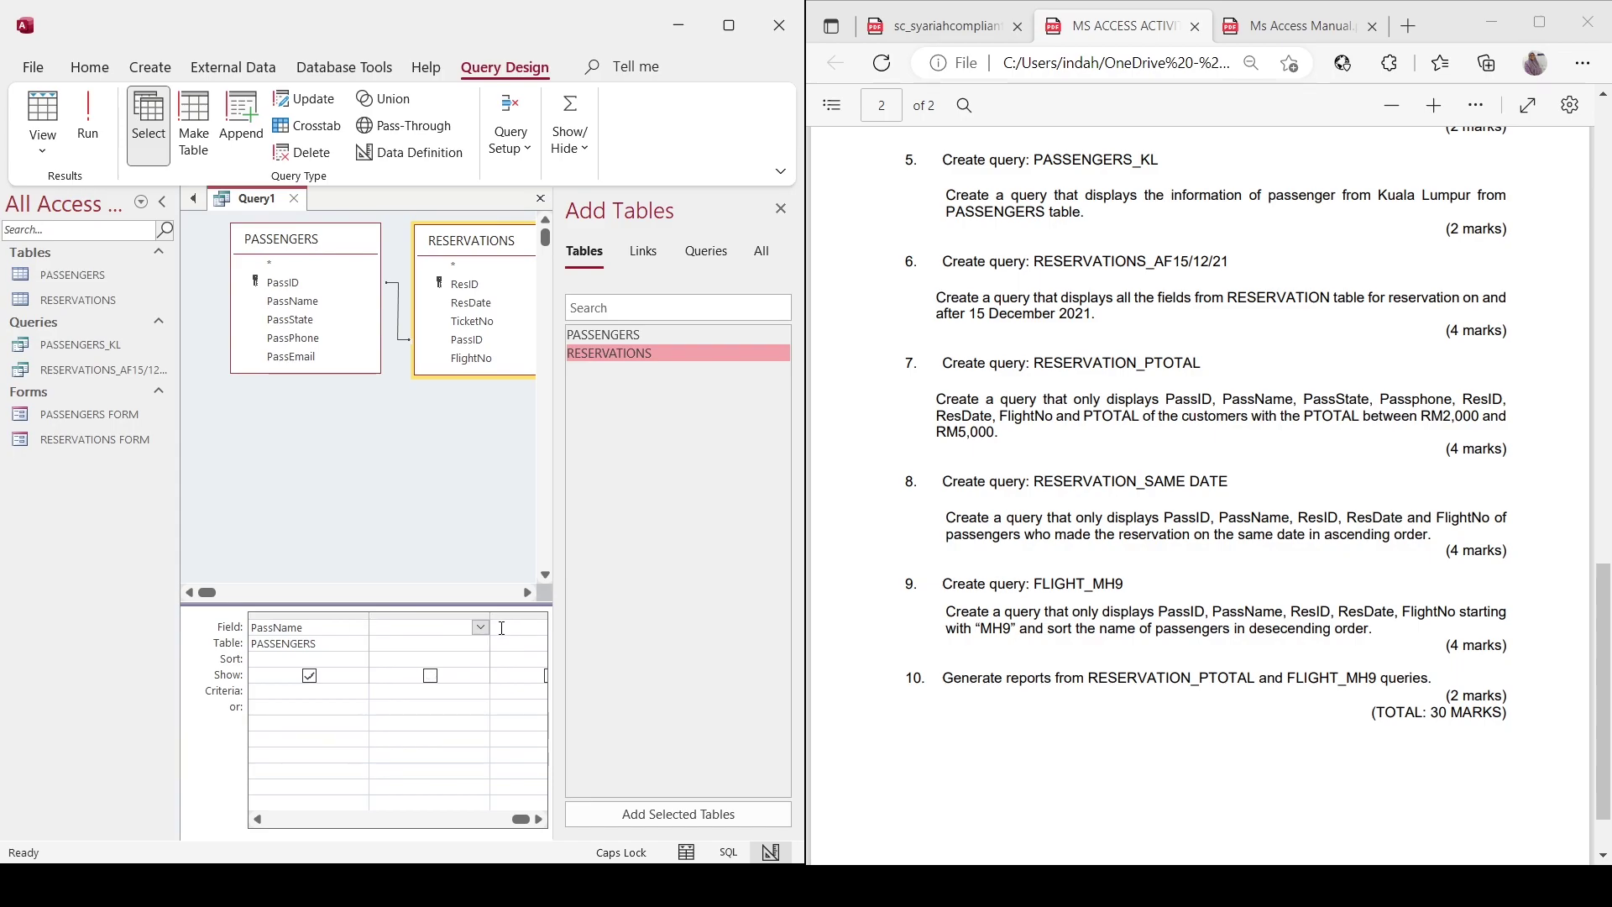
pyautogui.write('PassS')
pyautogui.click(516, 636)
pyautogui.write('PassS')
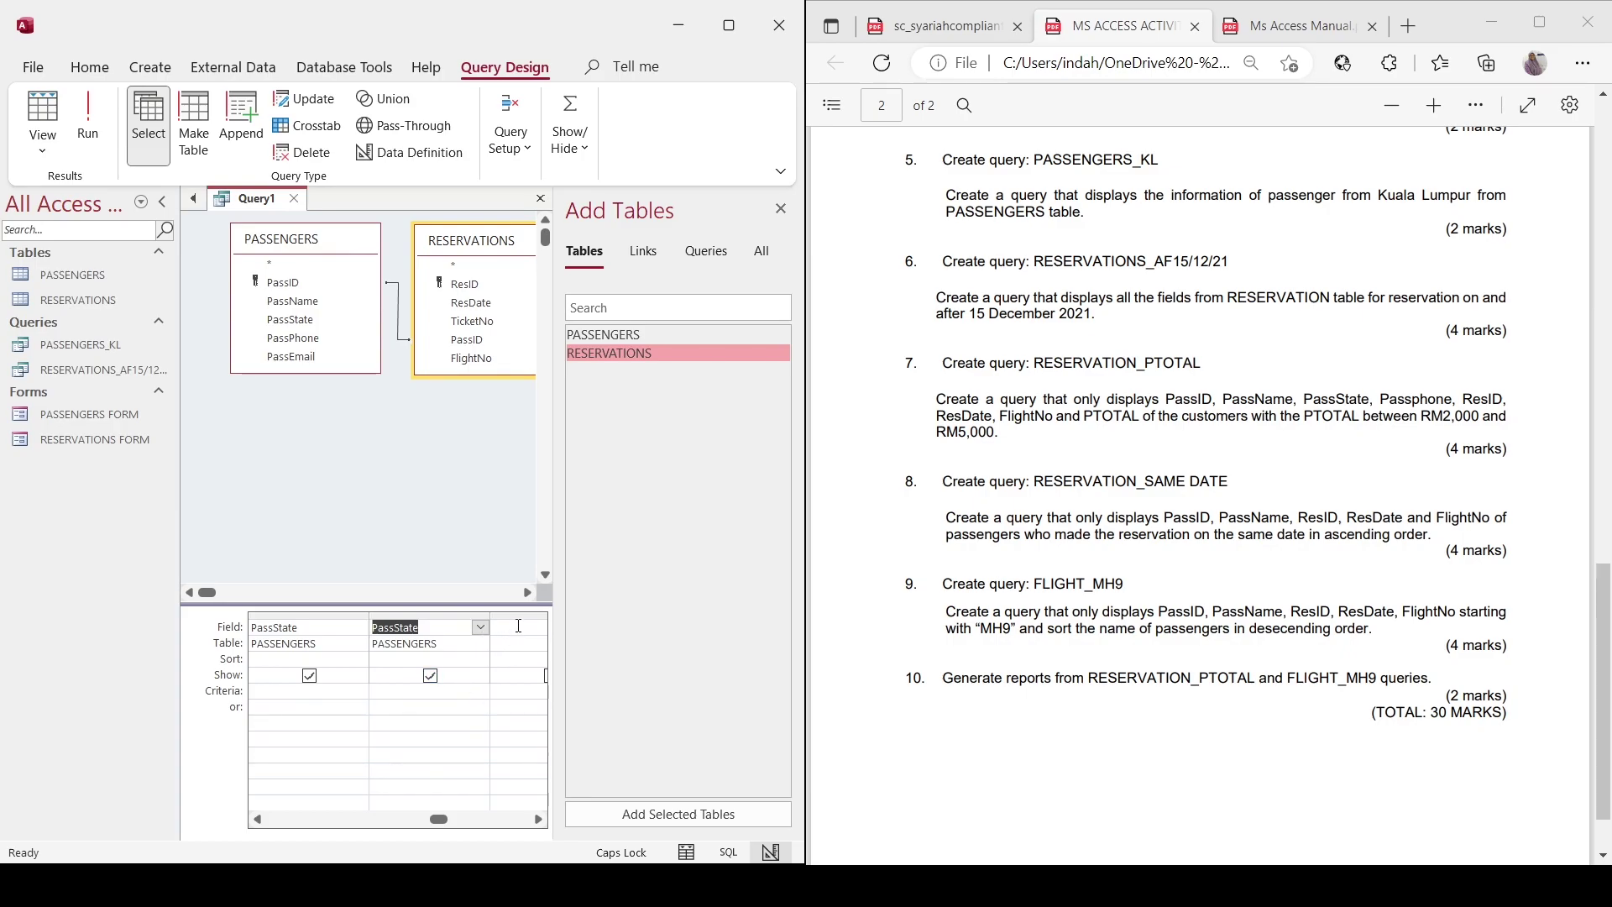
pyautogui.press('Delete')
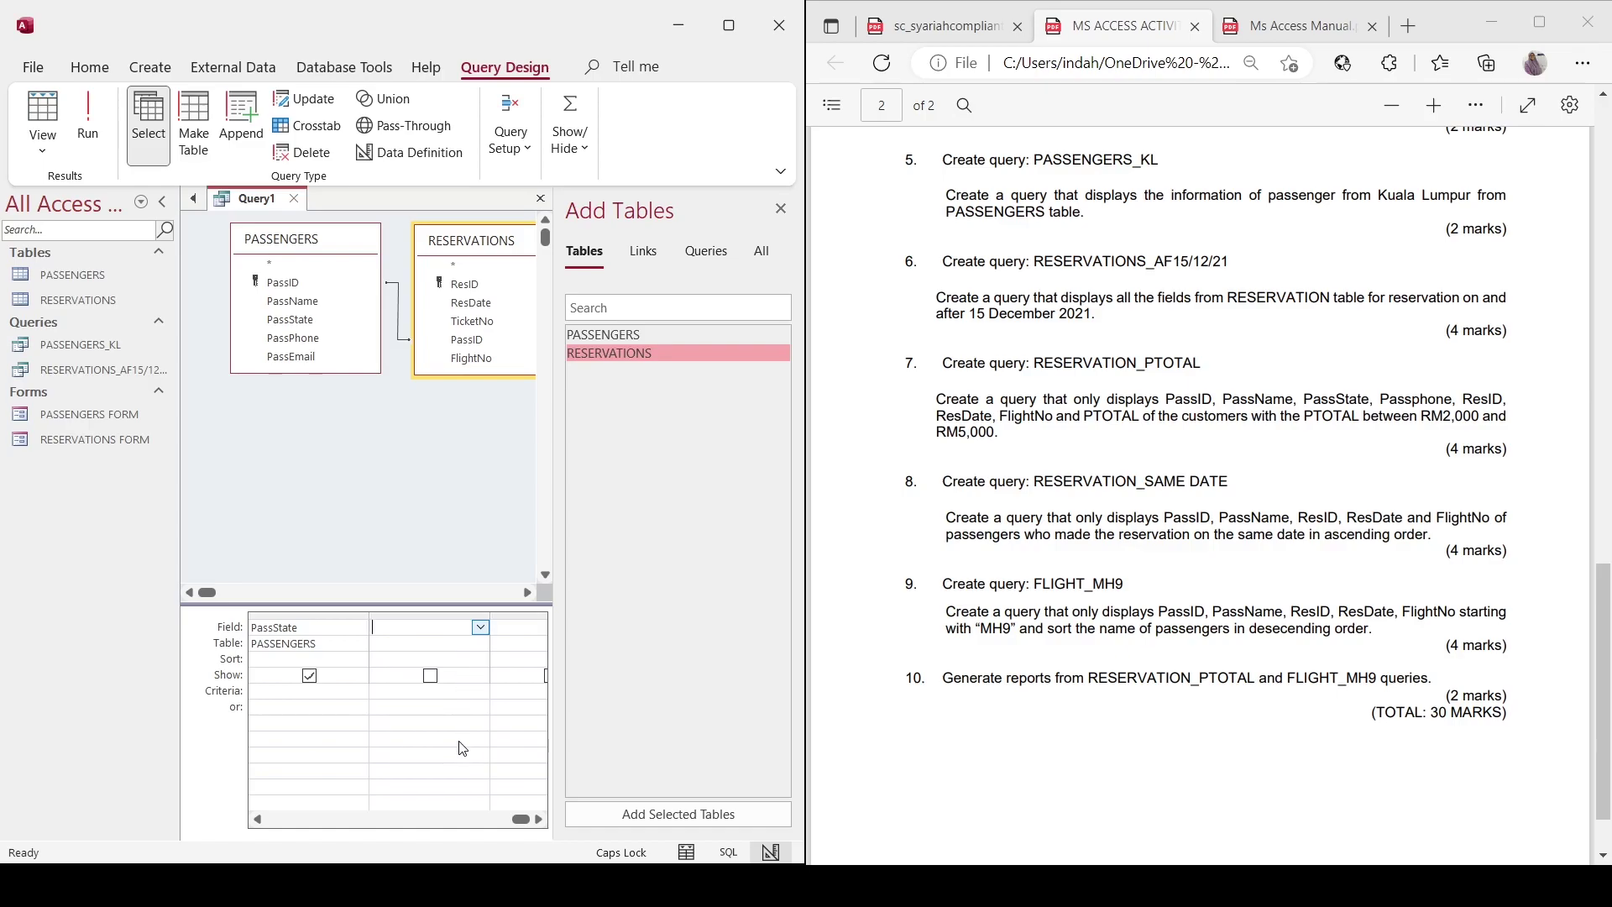
# Add ResID, ResDate, FlightNo and PTOTAL as the next query fields.
pyautogui.write('ResID')
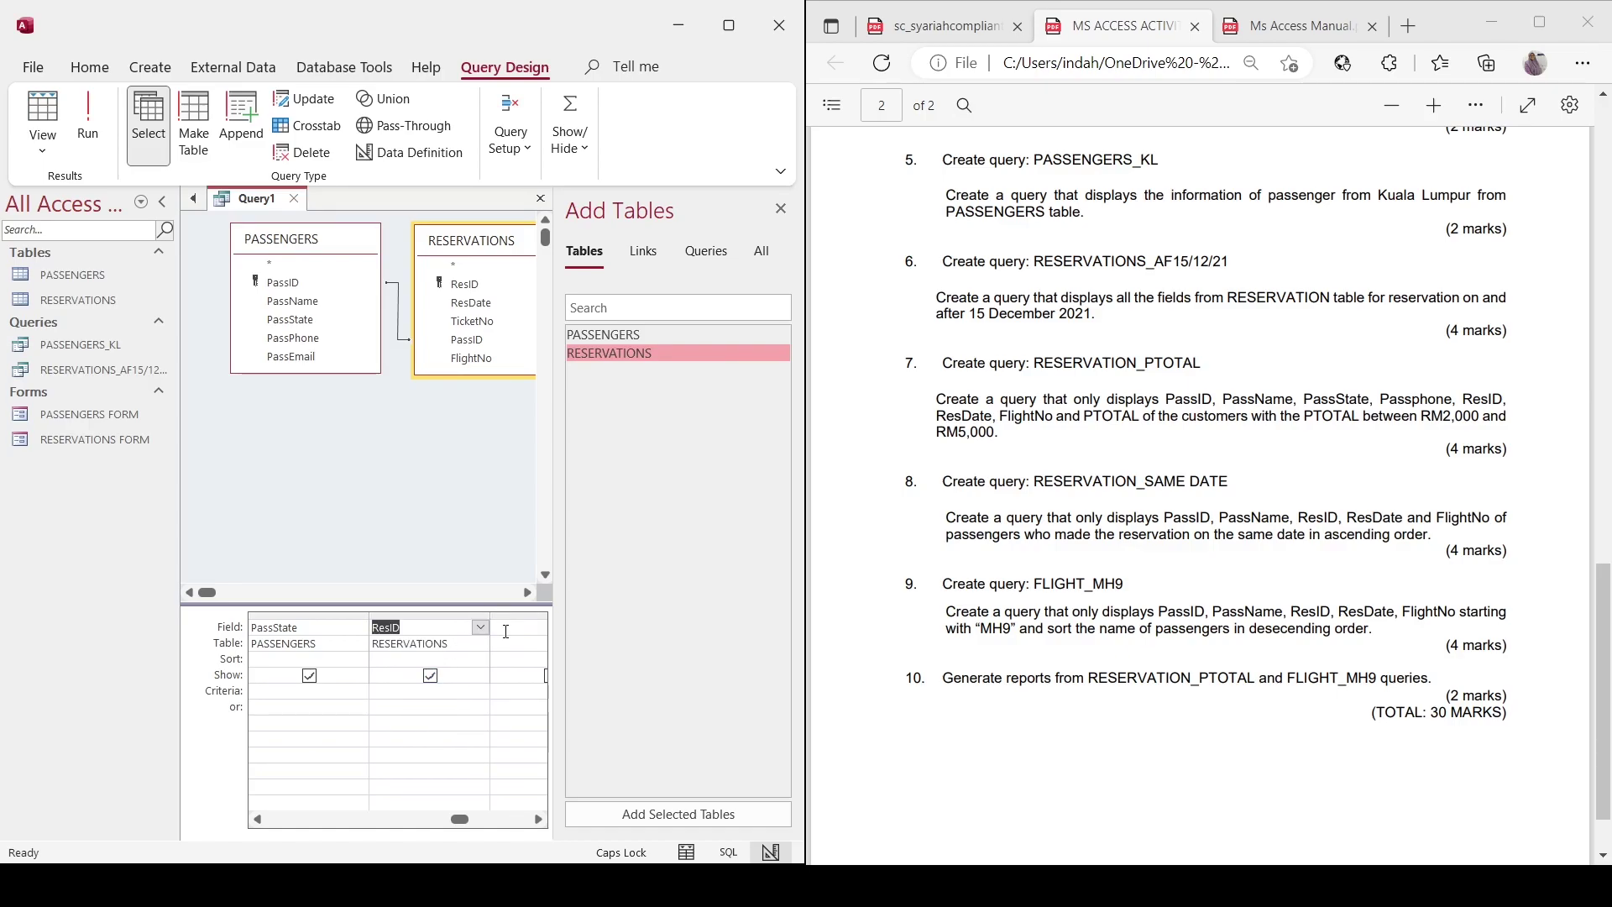
pyautogui.press('Tab')
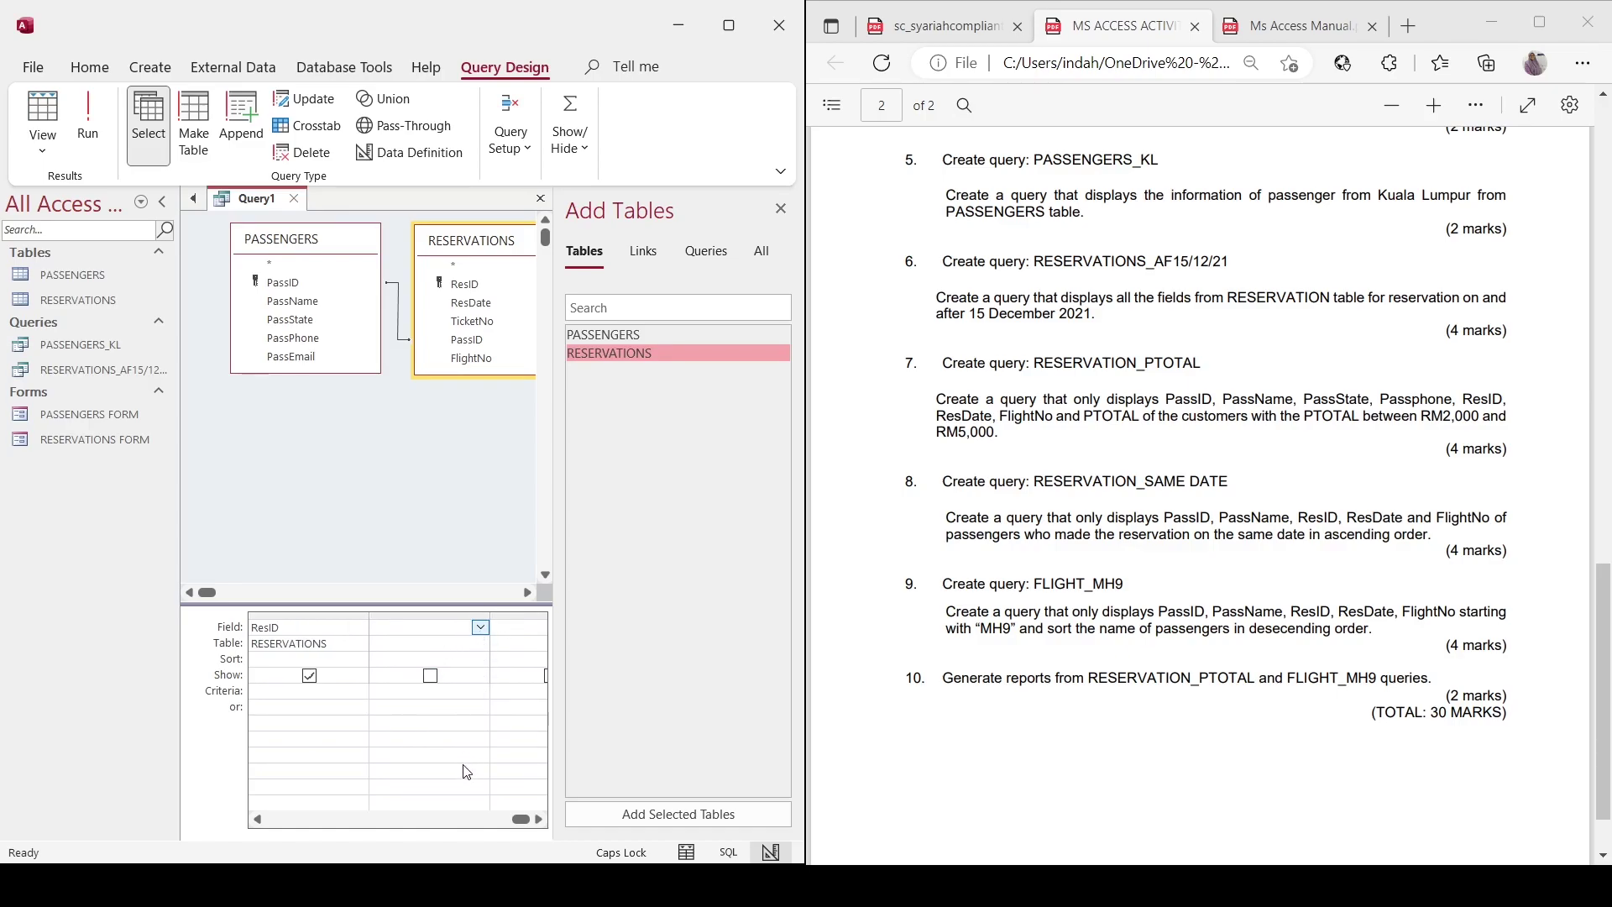
pyautogui.write('ResDate')
pyautogui.press('Tab')
pyautogui.write('F')
pyautogui.press('Tab')
pyautogui.write('PTOTAL')
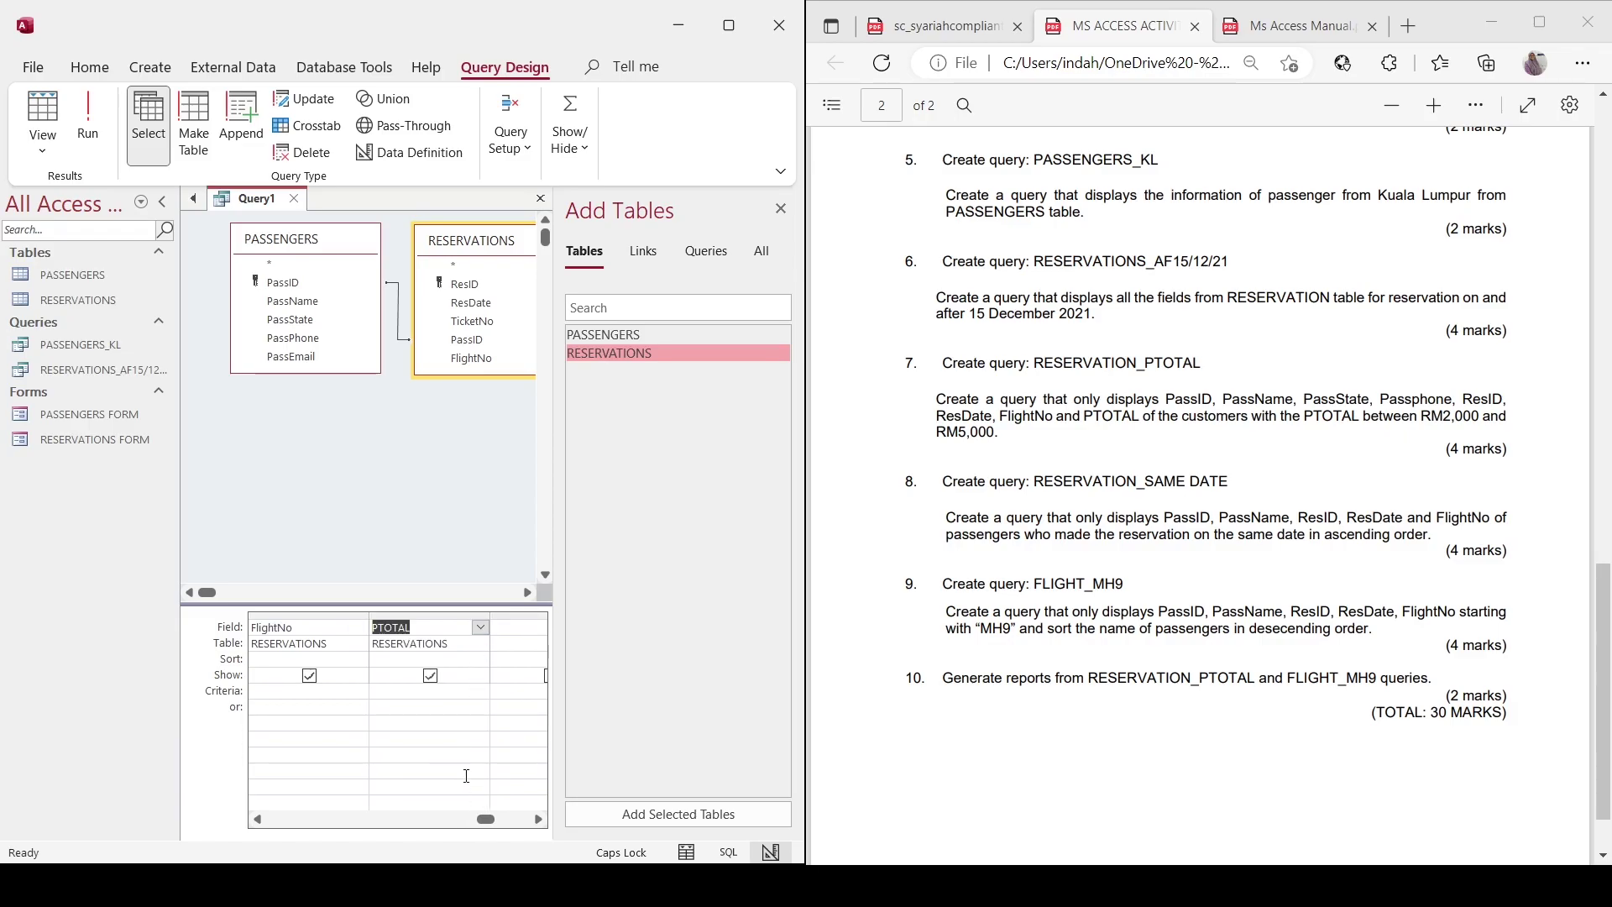
# Set the PTOTAL criterion to Between 2000 And 5000.
pyautogui.click(387, 697)
pyautogui.write('BETWEEN 2000')
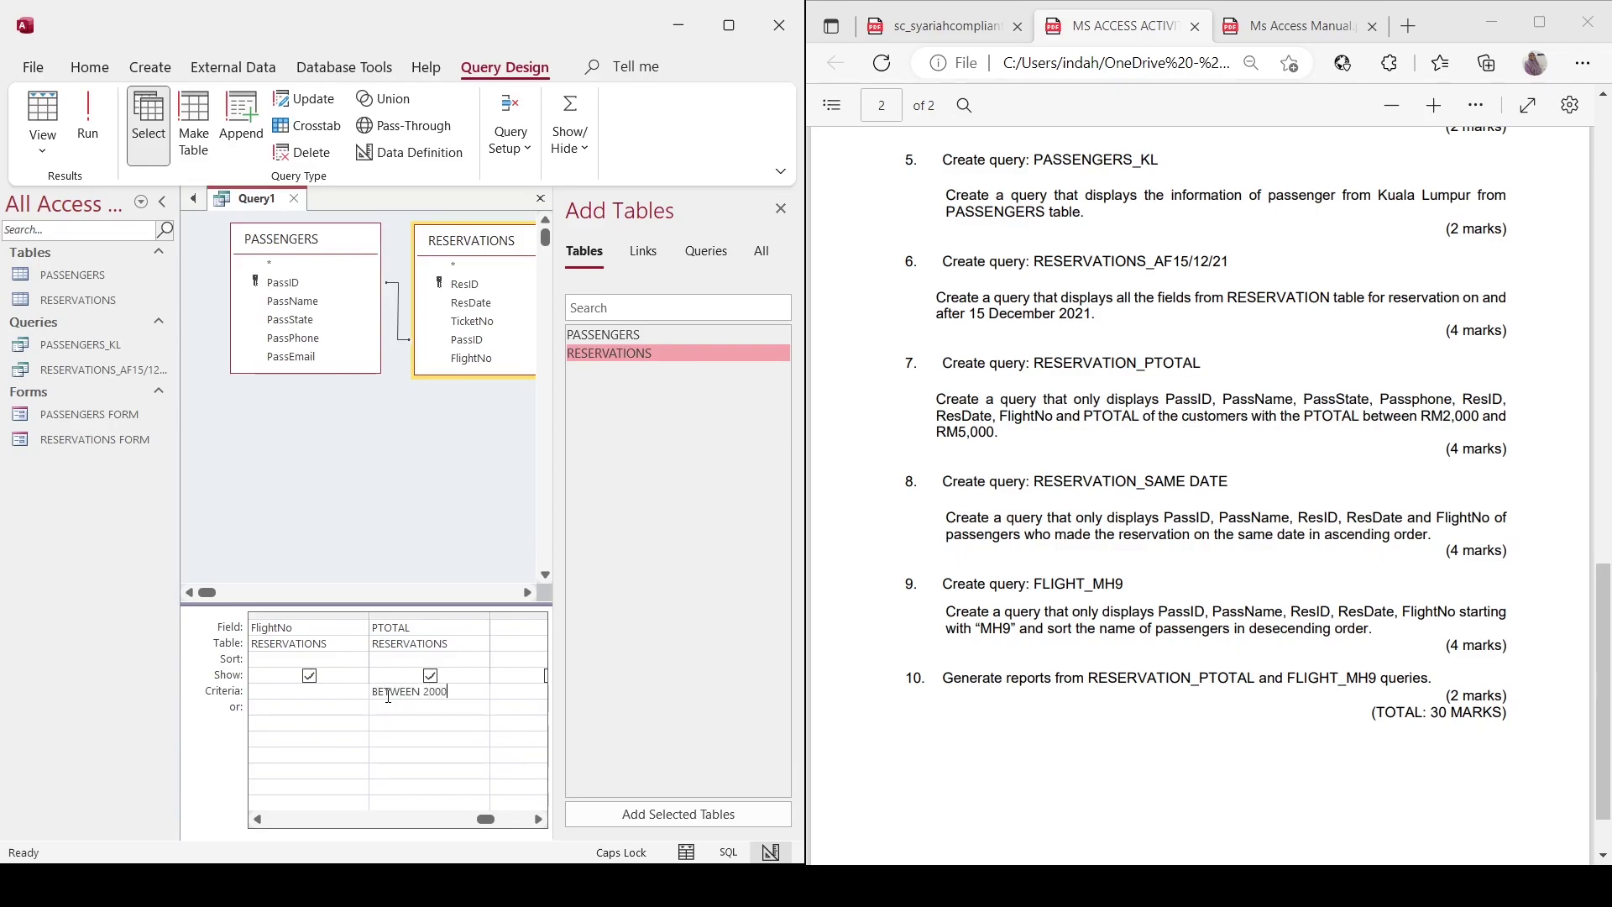
pyautogui.write(' ND 5000')
pyautogui.press('Left')
pyautogui.press('Left')
pyautogui.press('Left')
pyautogui.press('Left')
pyautogui.press('Left')
pyautogui.write('A')
pyautogui.click(379, 720)
# Run the query, check the PTOTAL results, and save it as RESERVATION_PTOTAL.
pyautogui.click(81, 130)
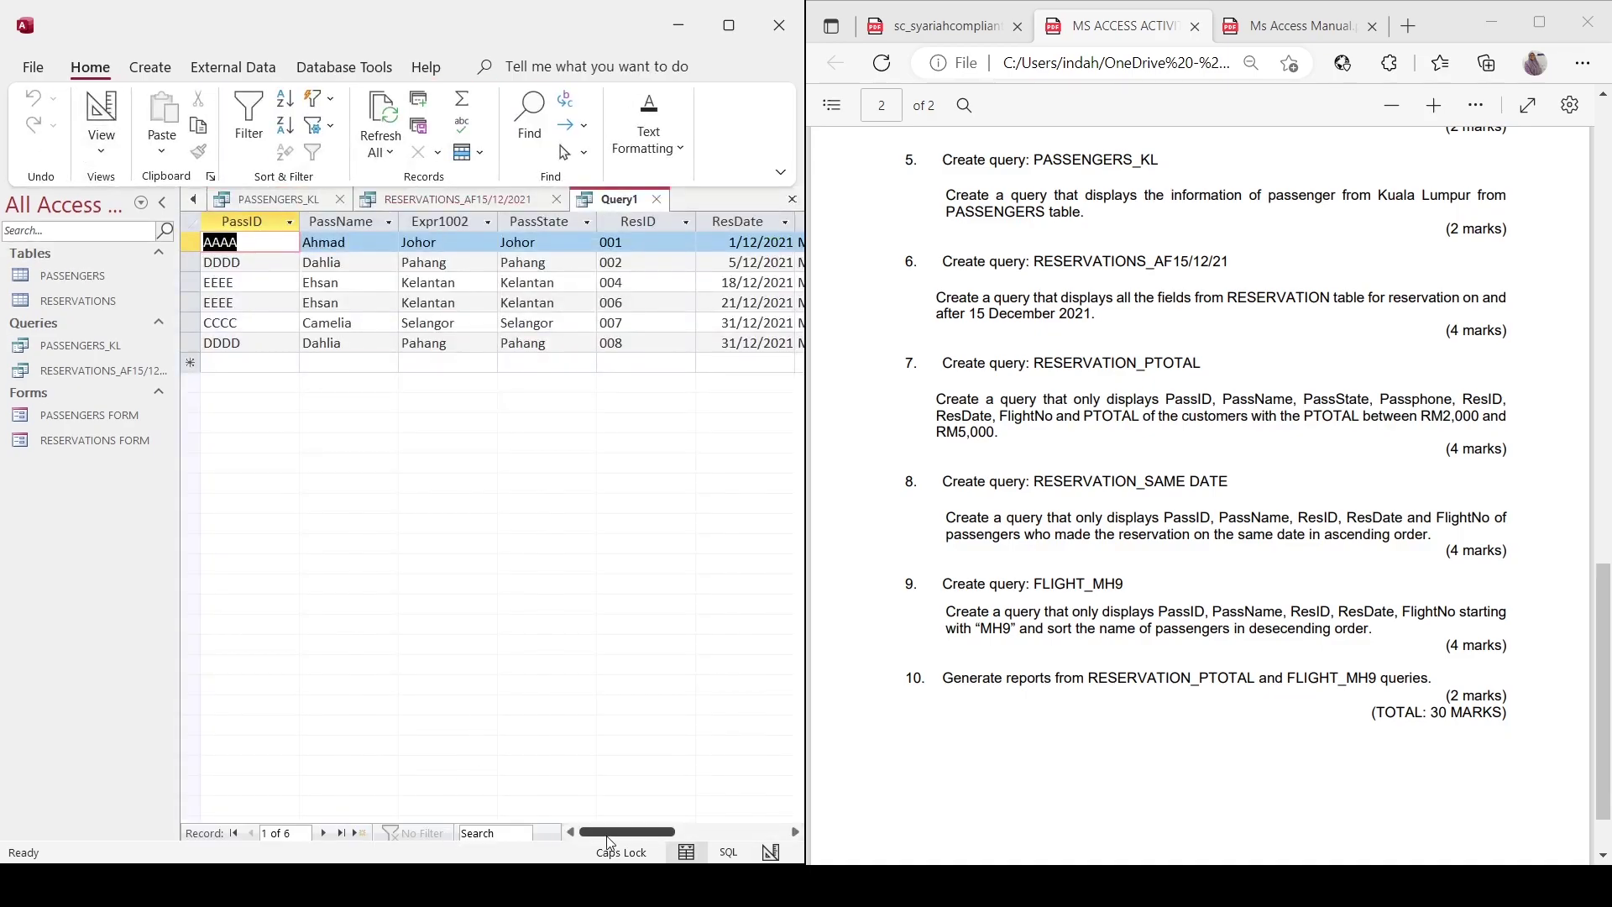
pyautogui.moveTo(611, 833); pyautogui.dragTo(700, 833)
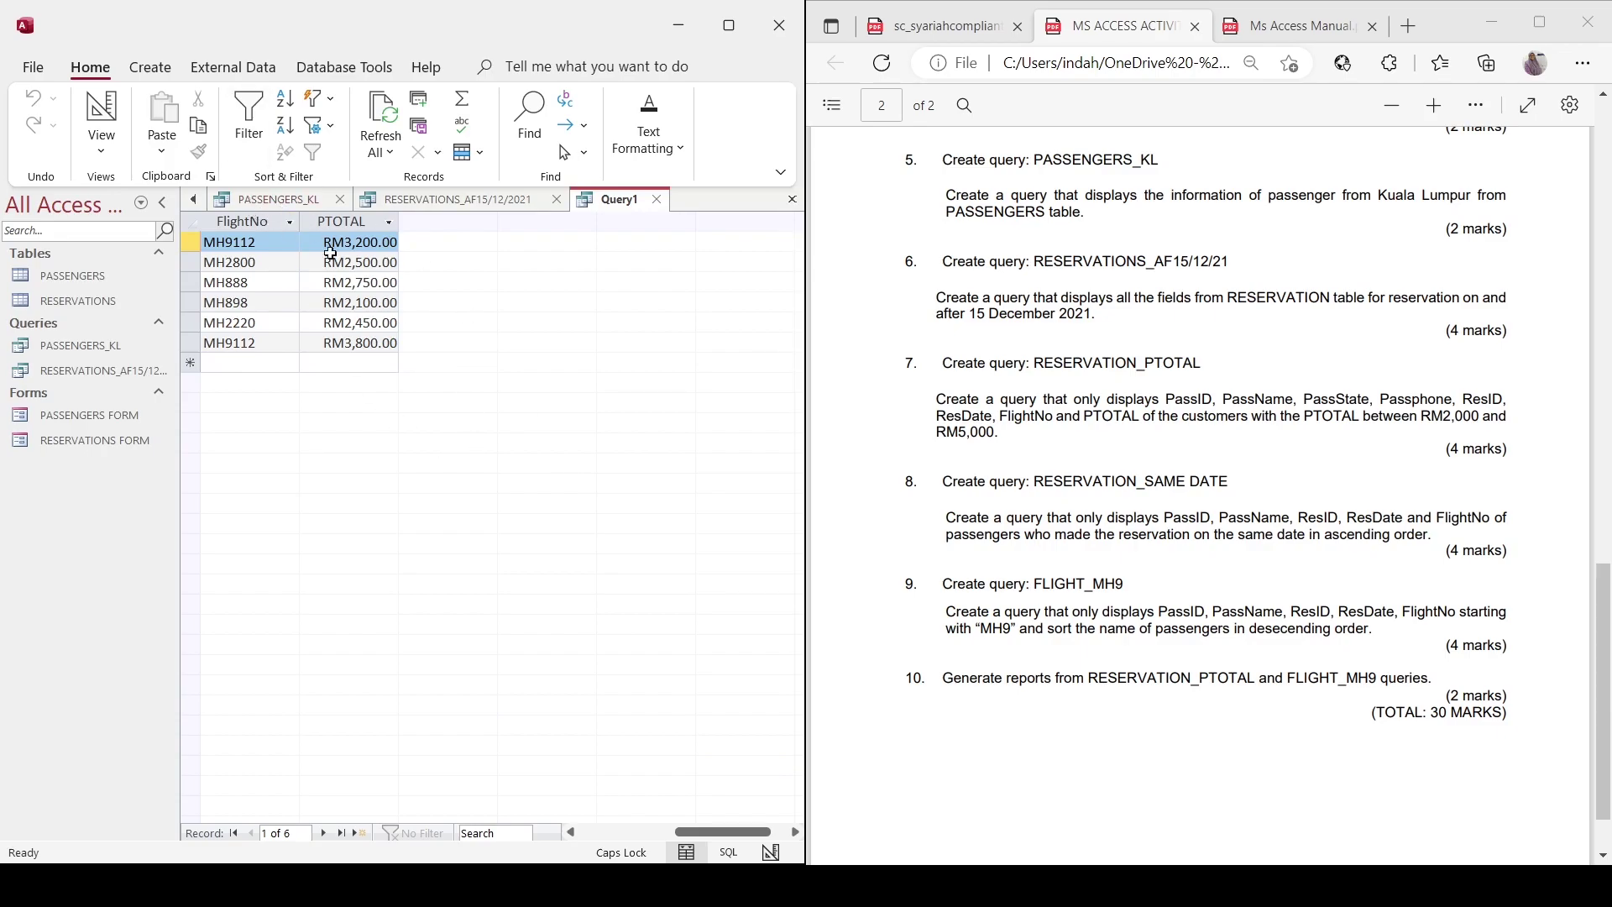
pyautogui.moveTo(702, 839); pyautogui.dragTo(605, 835)
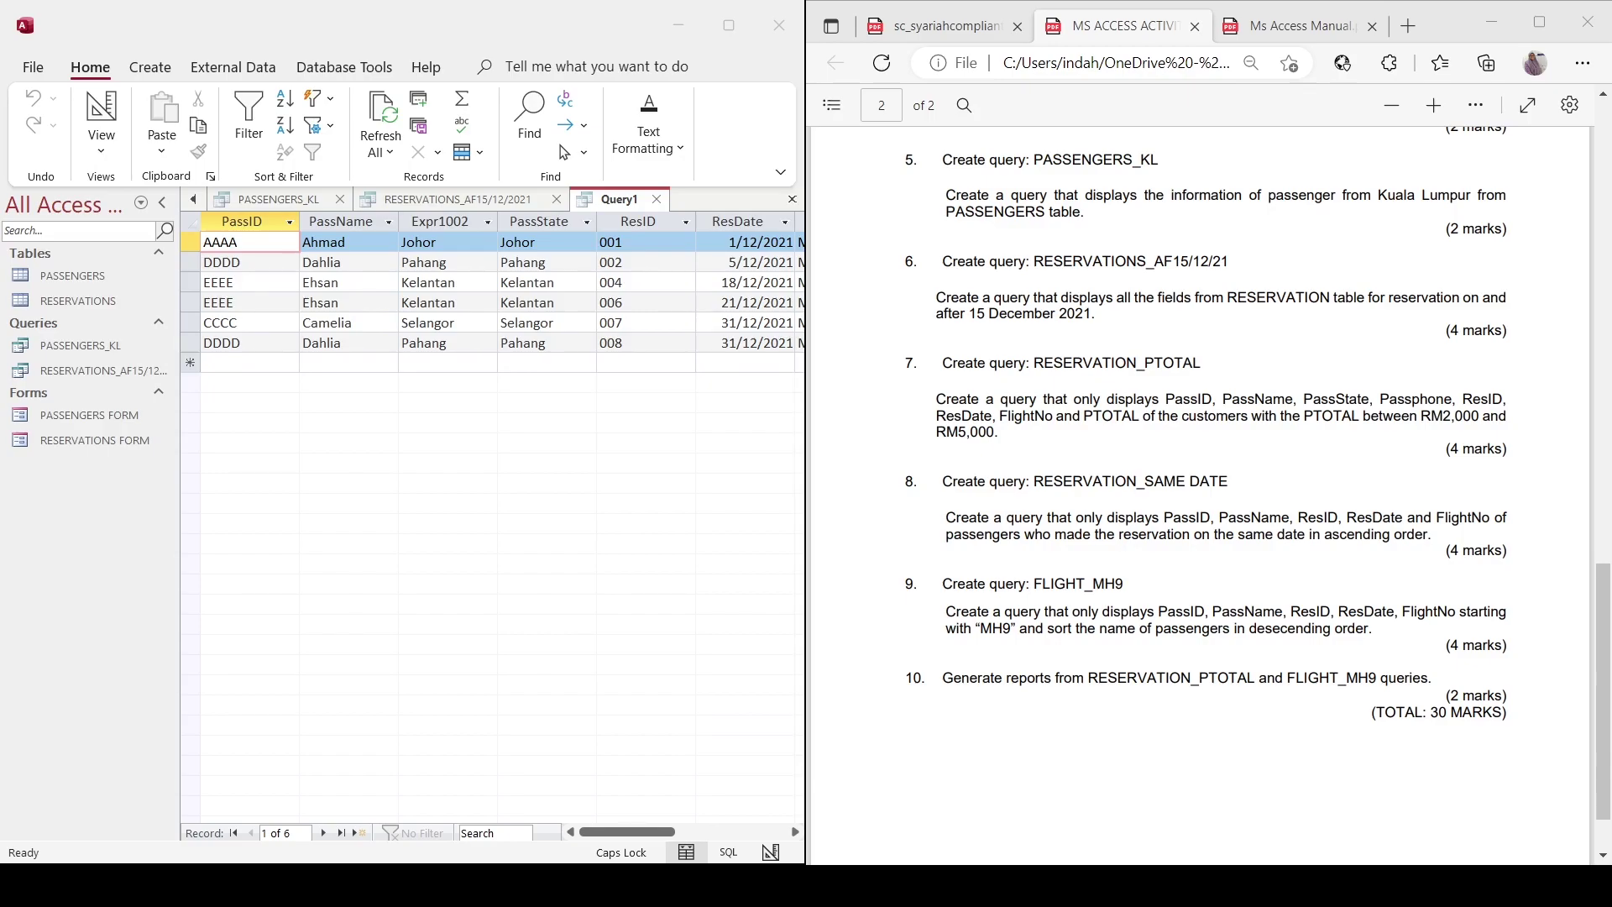
pyautogui.click(378, 356)
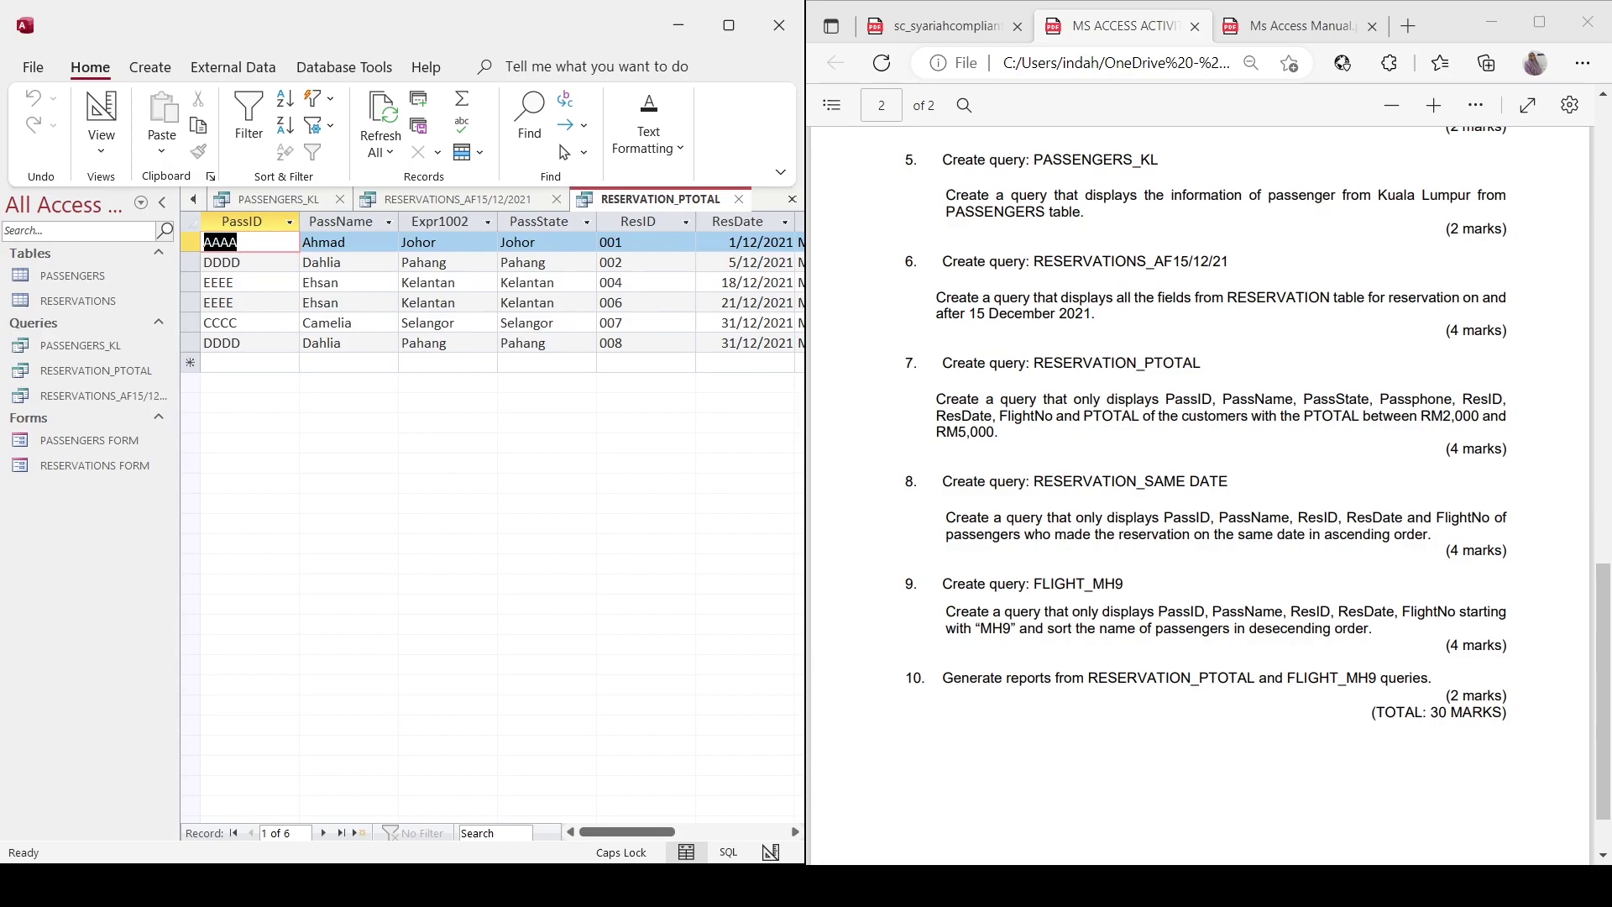
# Open the RESERVATIONS table datasheet showing all eight reservations from 1/12/2021 to 31/12/2021.
pyautogui.doubleClick(37, 304)
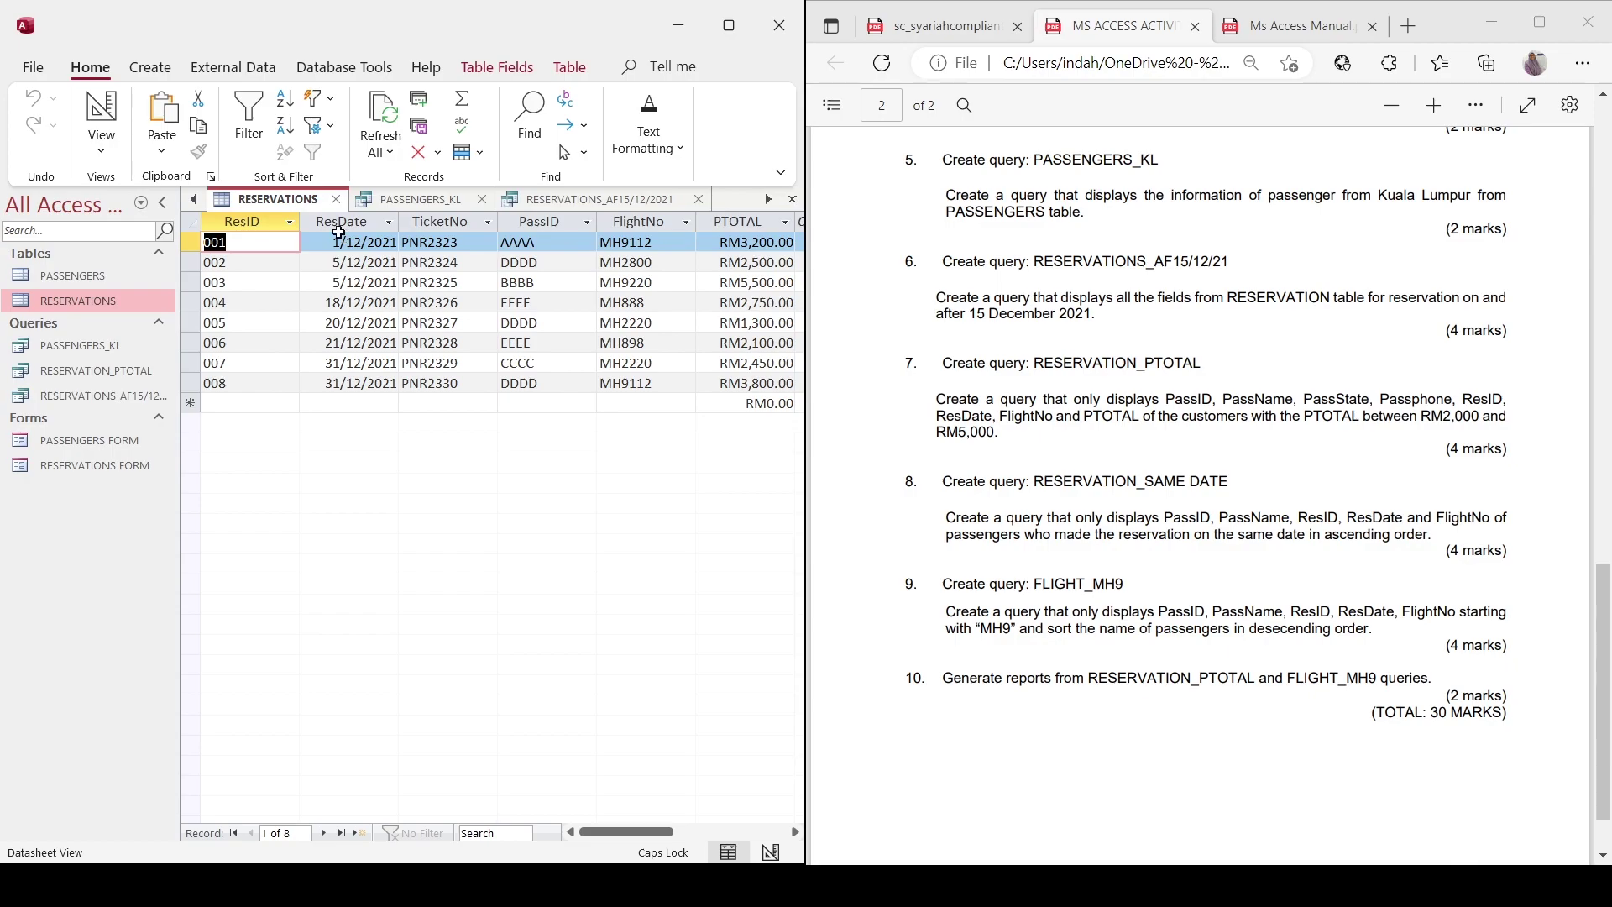
pyautogui.click(150, 69)
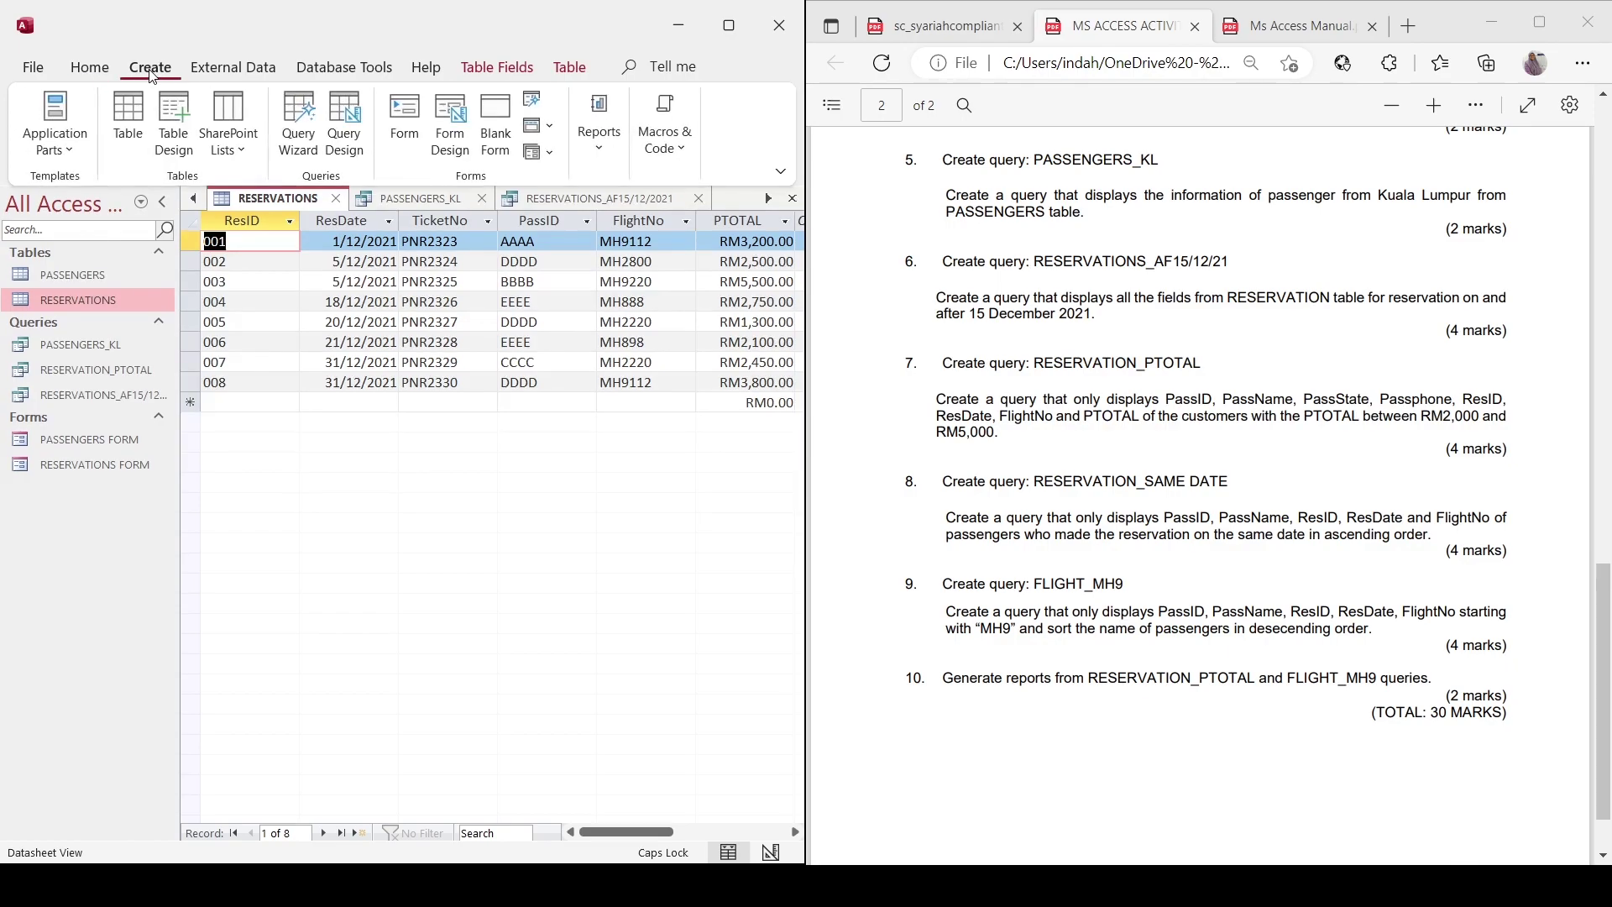
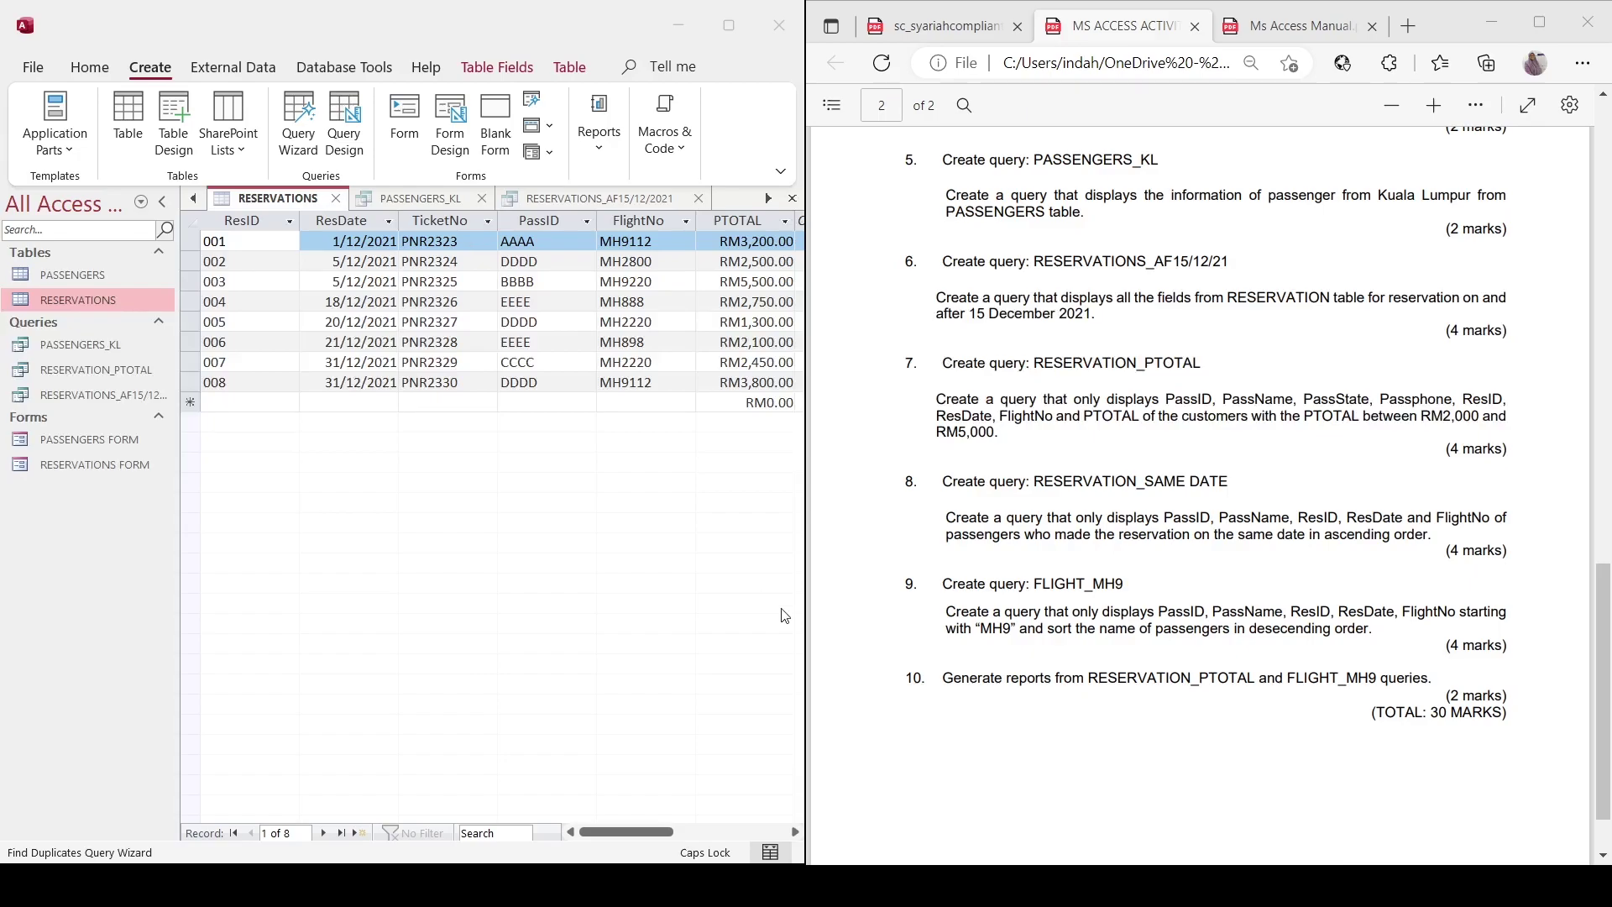
# Open the RESERVATIONS table at reservation 007, then open the RESERVATIONS FORM.
pyautogui.click(639, 504)
pyautogui.hotkey('ctrl', 'c')
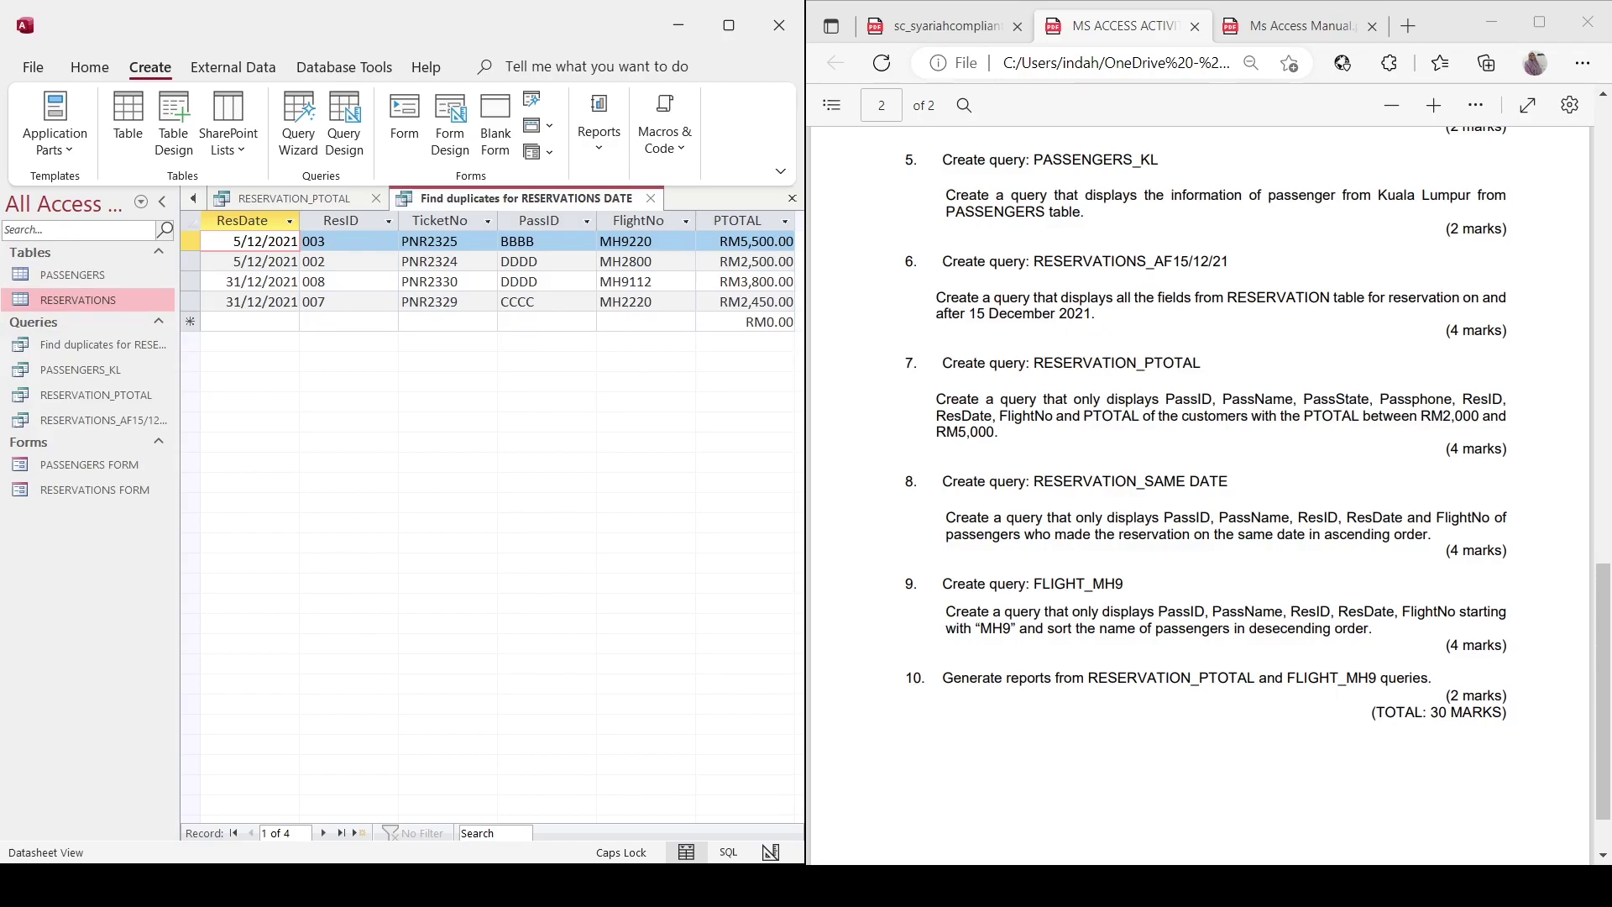
pyautogui.scroll(5, 1200, 496)
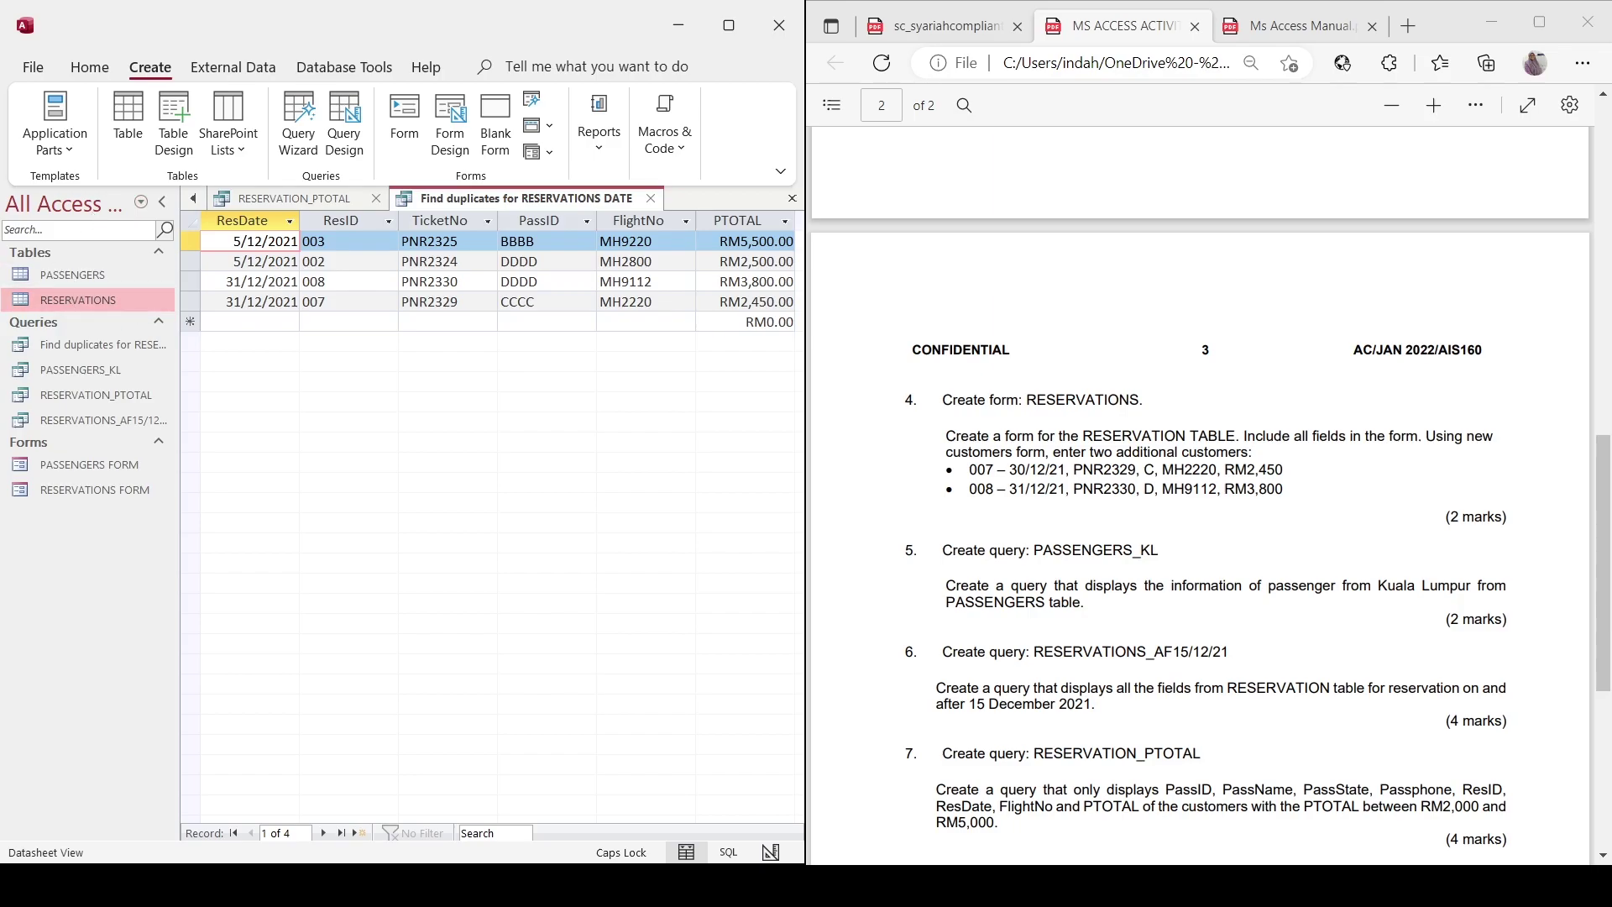
pyautogui.hotkey('ctrl', 'v')
pyautogui.doubleClick(48, 301)
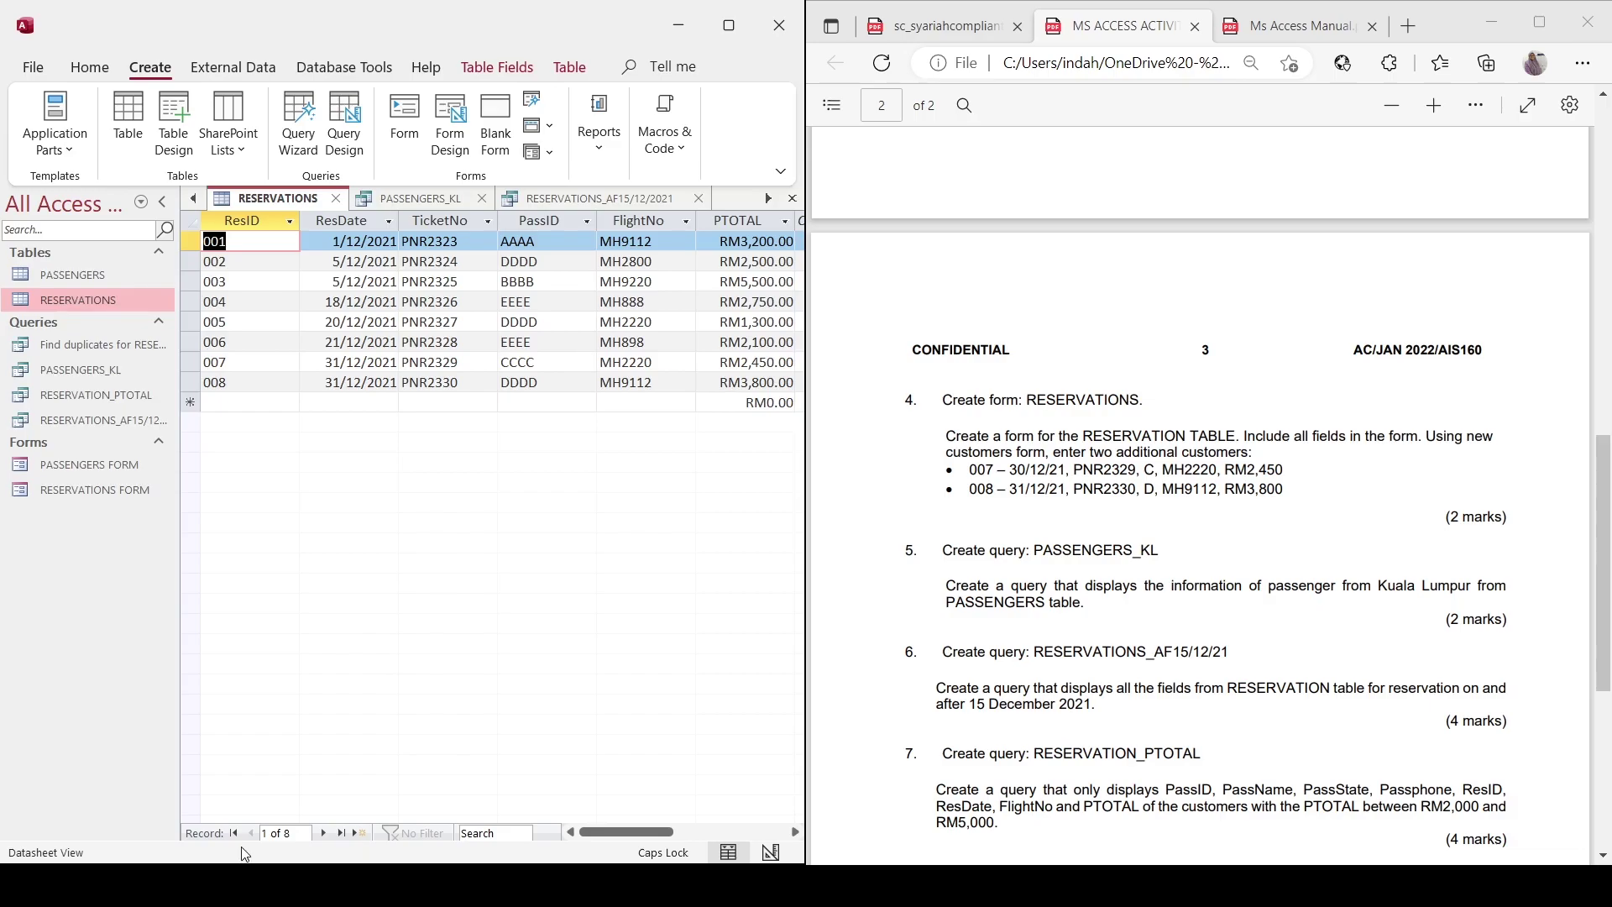
pyautogui.click(325, 362)
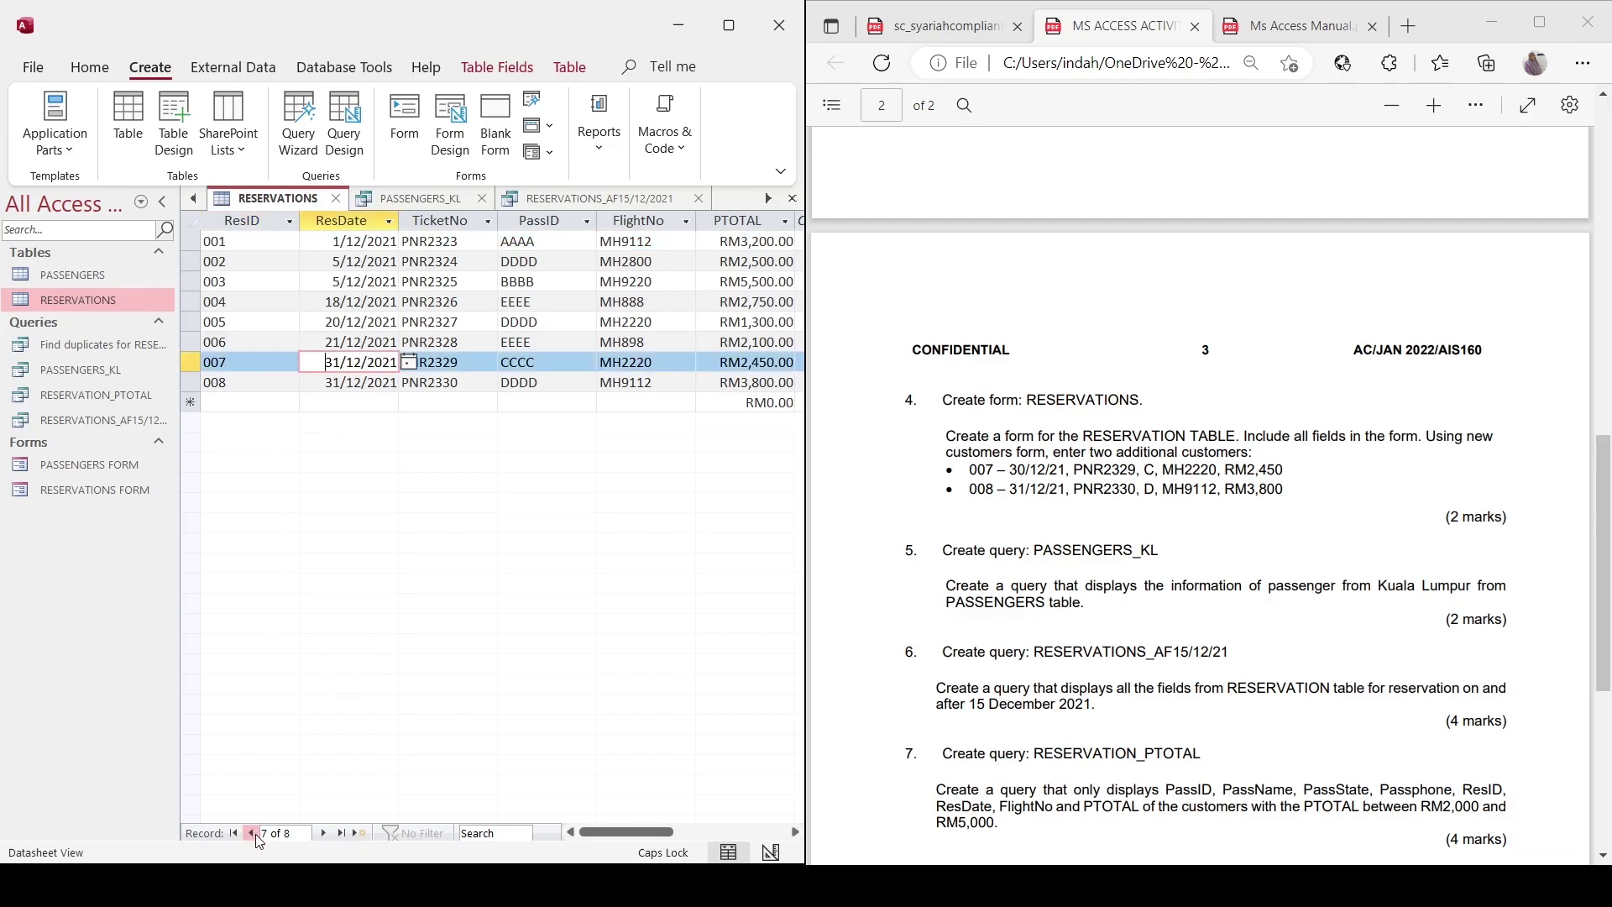
pyautogui.doubleClick(77, 493)
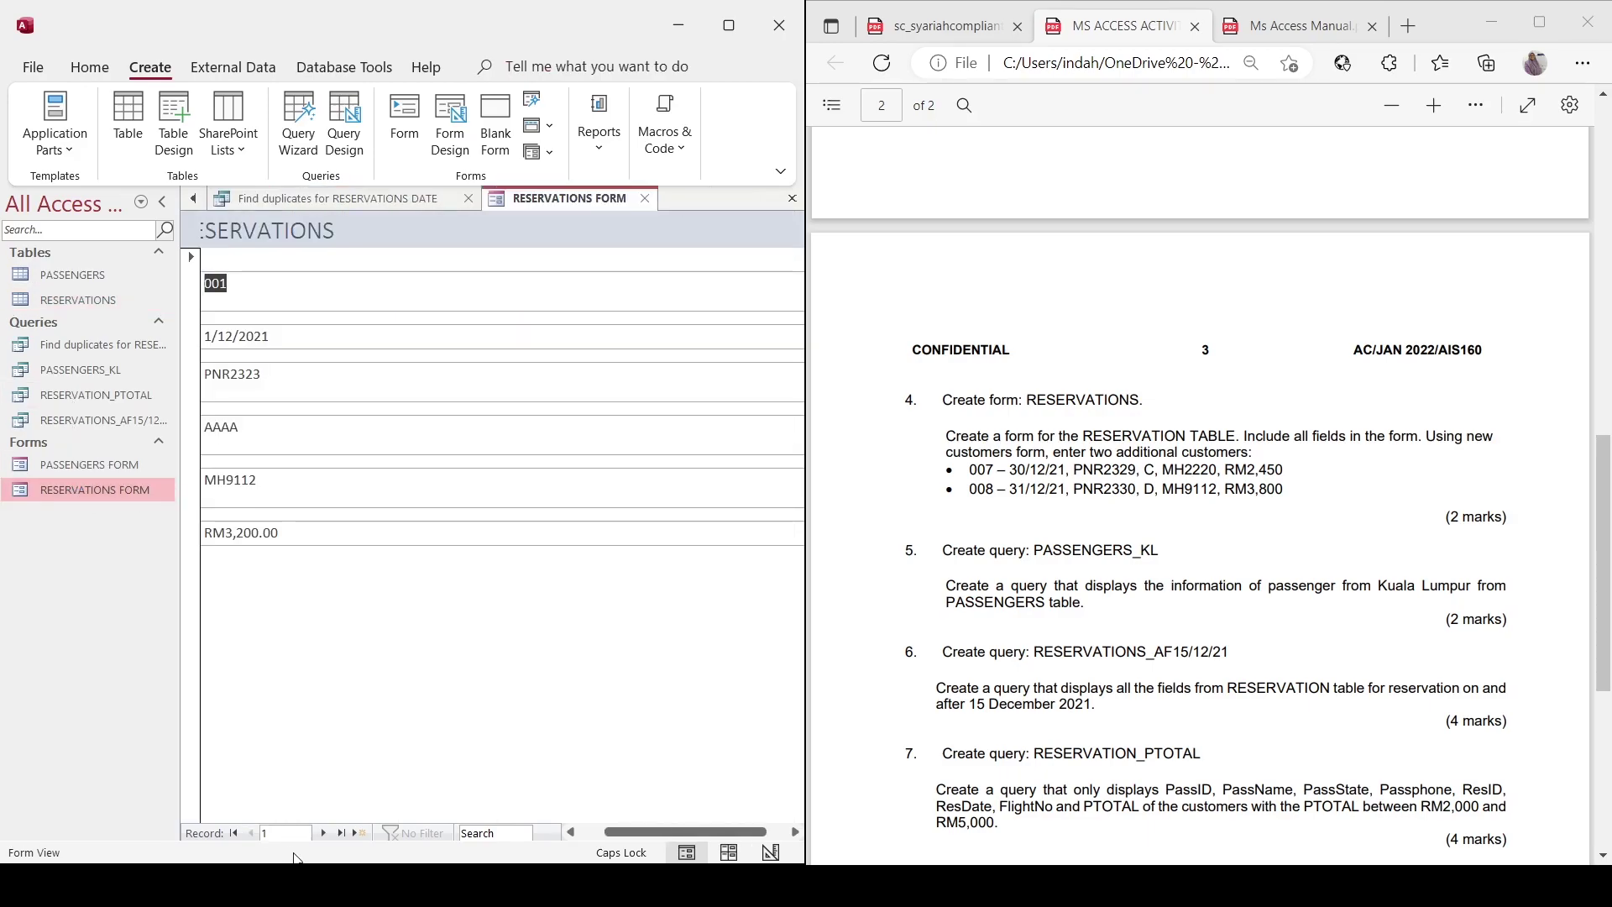
# Advance the form to reservation 007 and change its date to 30/12/2021.
pyautogui.click(324, 833)
pyautogui.click(325, 833)
pyautogui.click(325, 833)
pyautogui.click(324, 832)
pyautogui.click(324, 833)
pyautogui.click(324, 832)
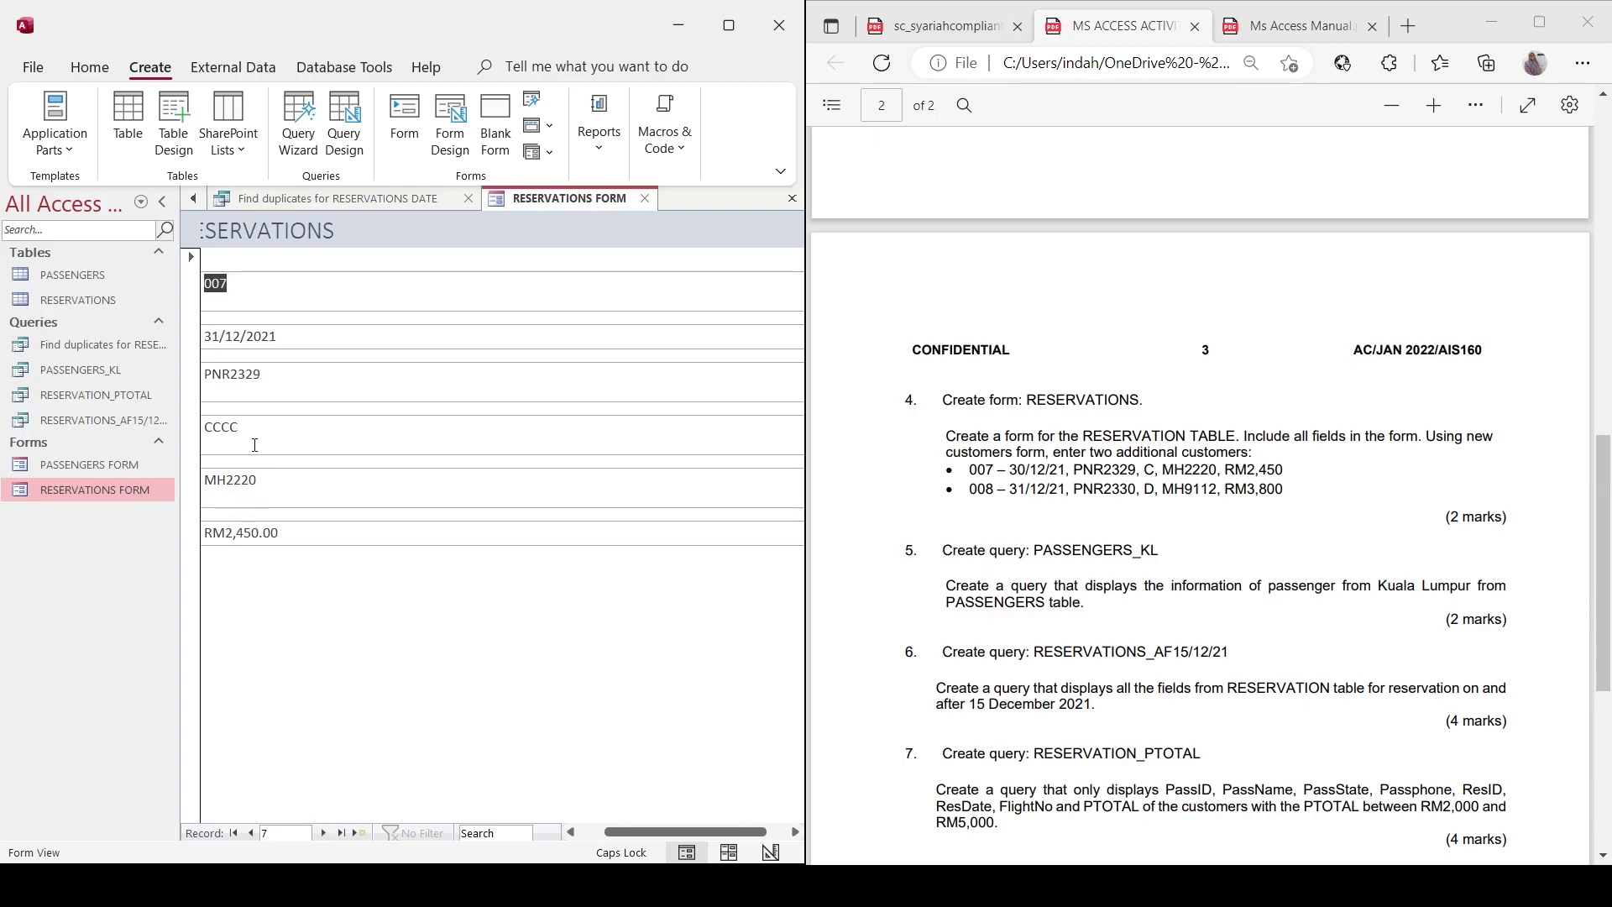
pyautogui.click(223, 336)
pyautogui.press('BackSpace')
pyautogui.write('0')
# Refresh all records to save the edit, then return to reservation 007 to verify it.
pyautogui.click(90, 67)
pyautogui.click(381, 109)
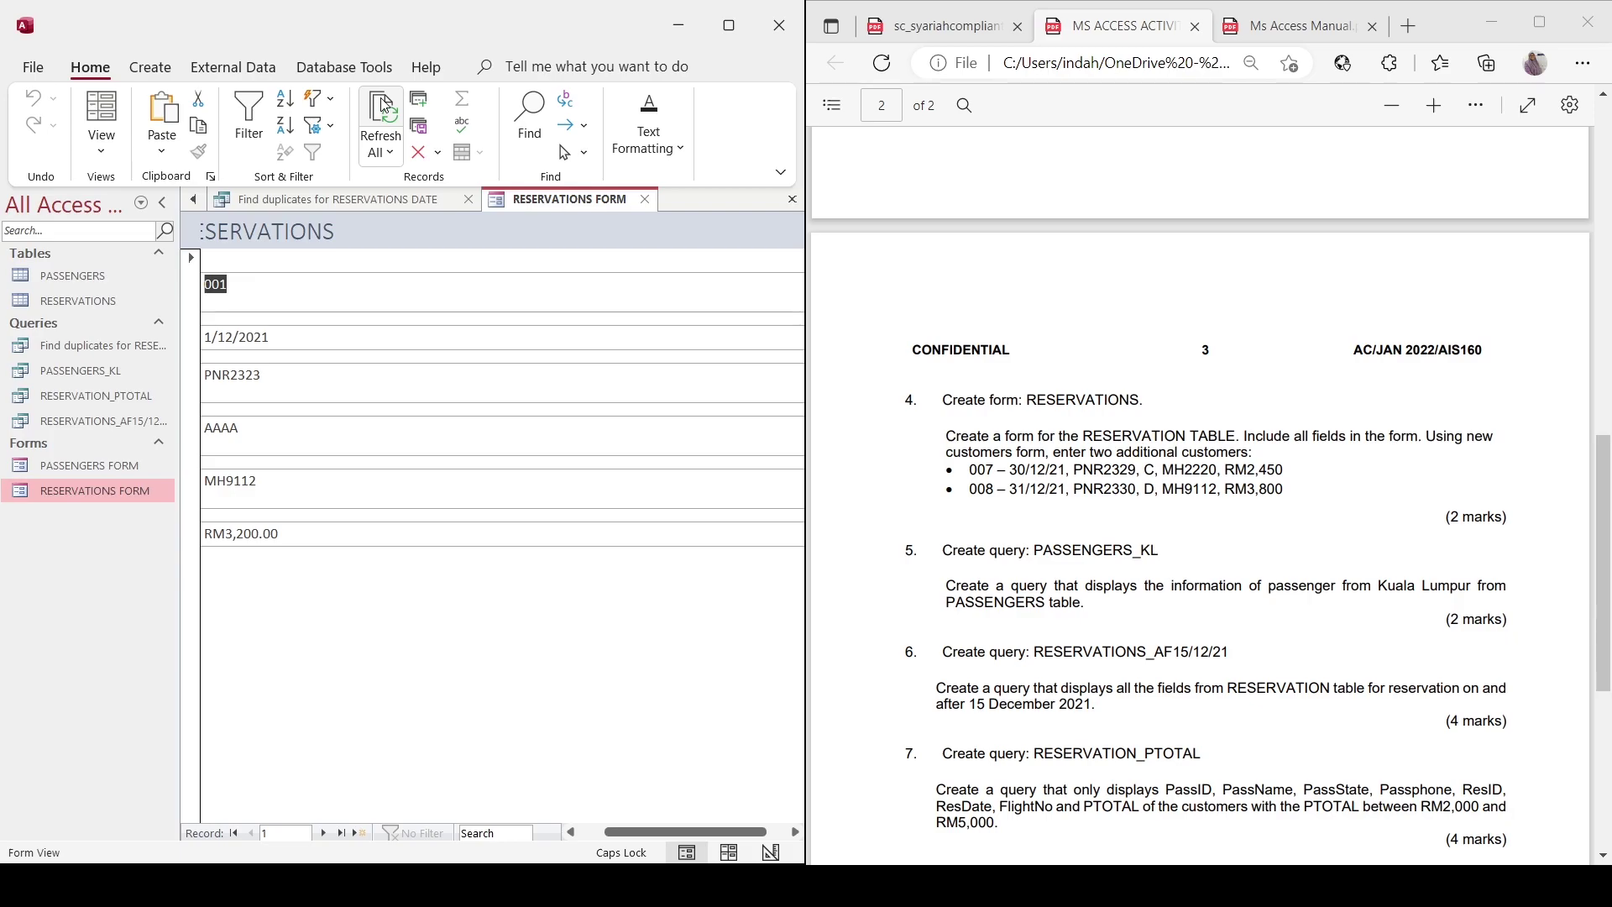
pyautogui.click(322, 833)
pyautogui.click(323, 832)
pyautogui.click(322, 833)
pyautogui.click(323, 833)
pyautogui.click(324, 833)
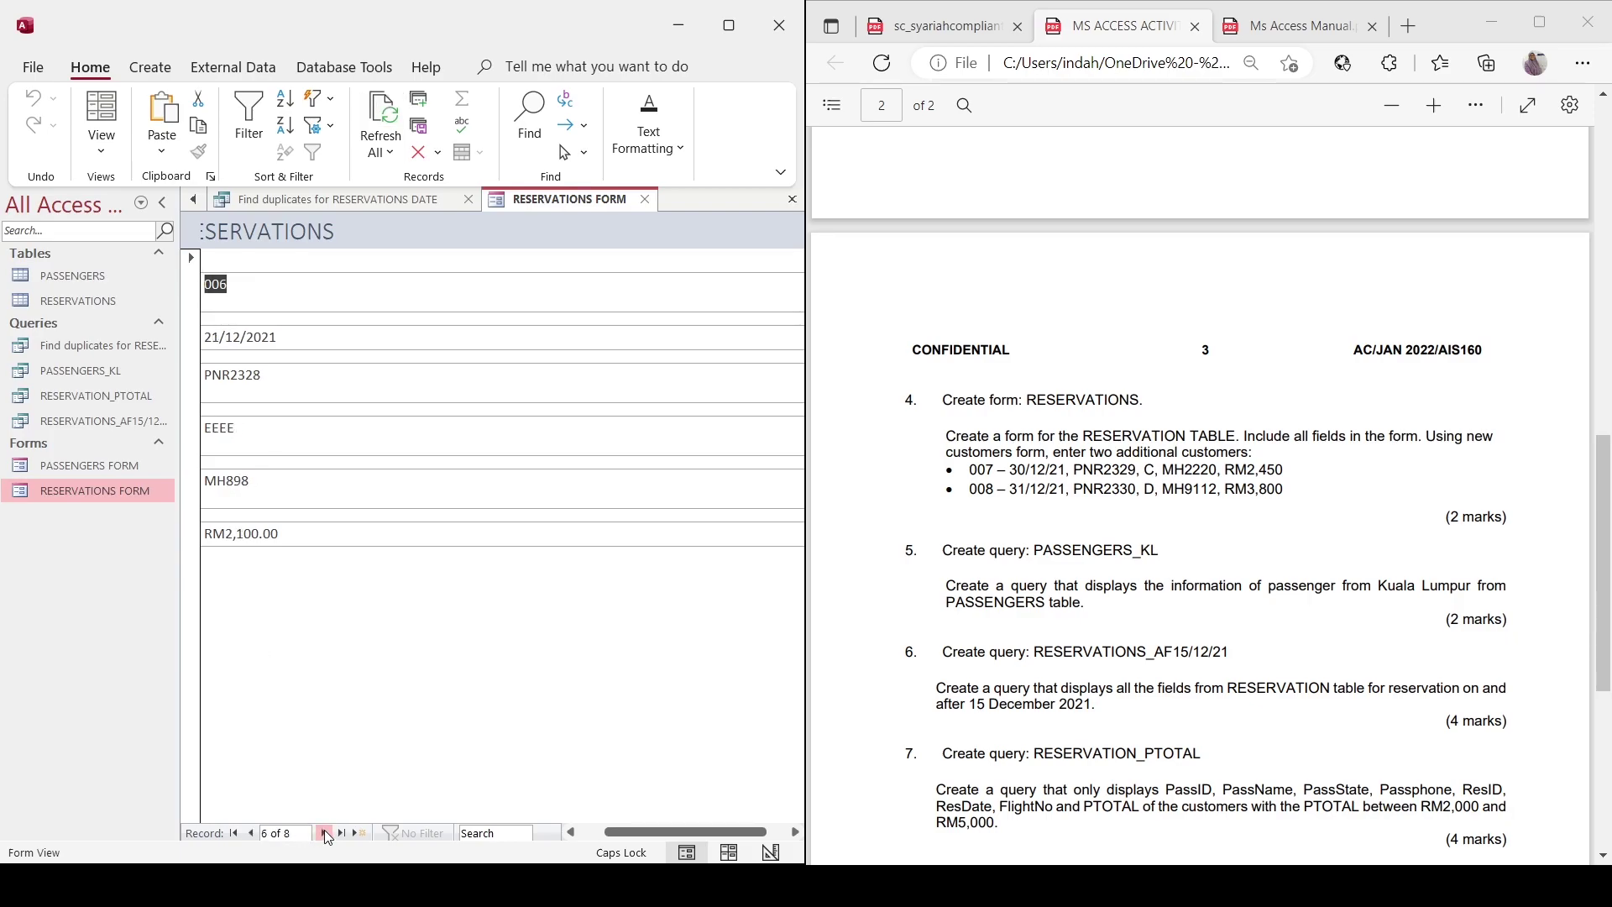
pyautogui.click(324, 833)
# Open Find duplicates for RESERVATIONS DATE and refresh it to list reservations 003 and 002.
pyautogui.doubleClick(84, 302)
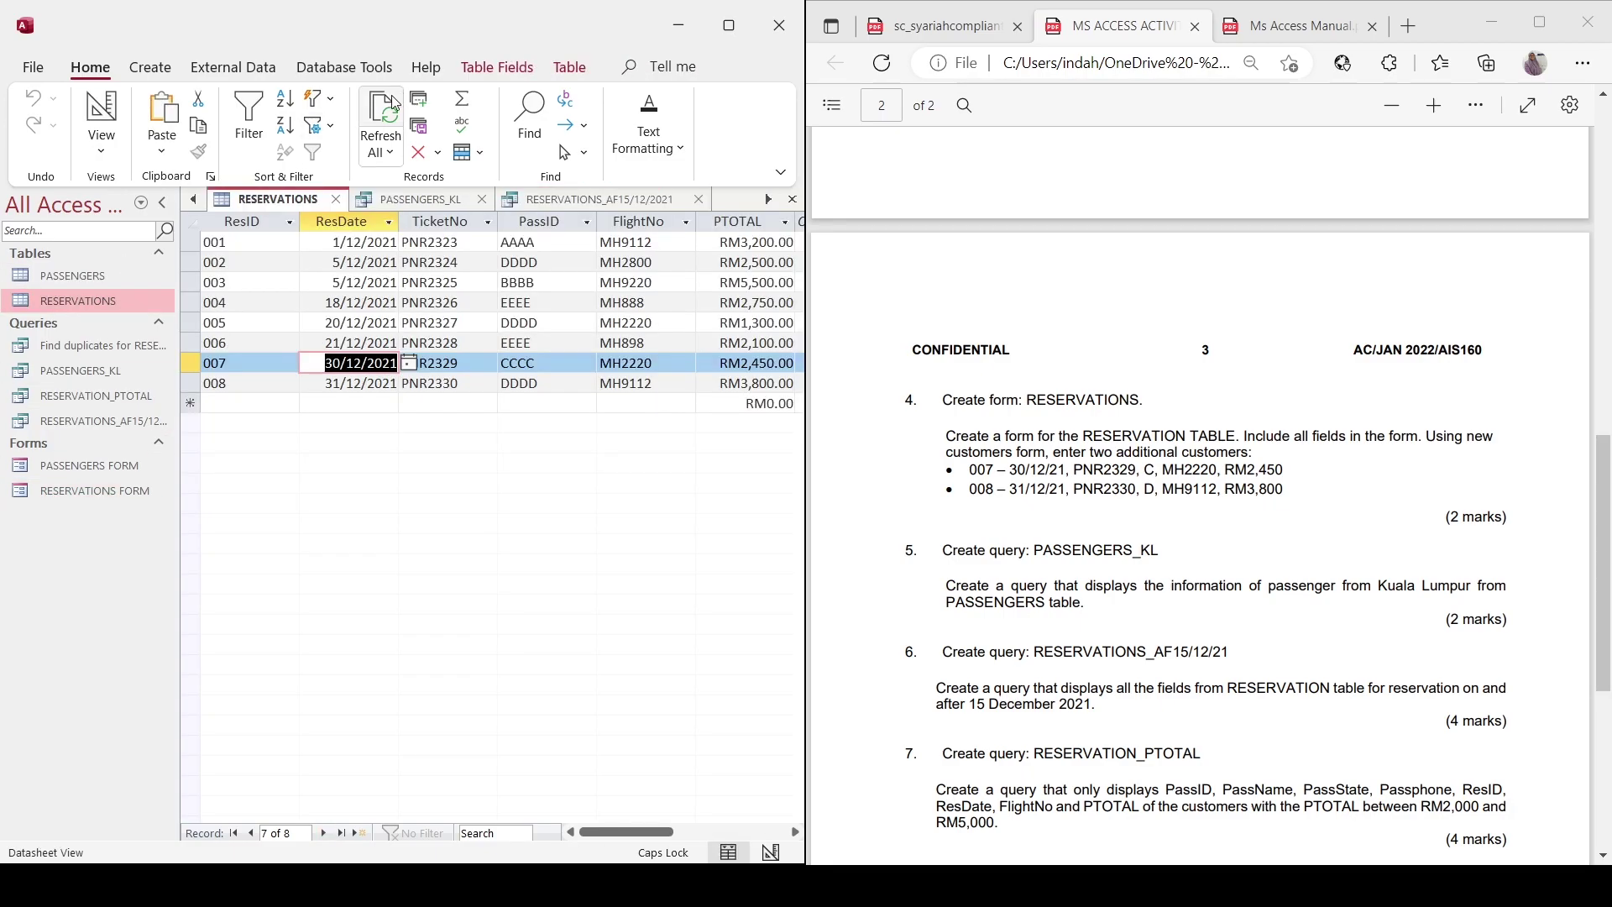
pyautogui.click(562, 202)
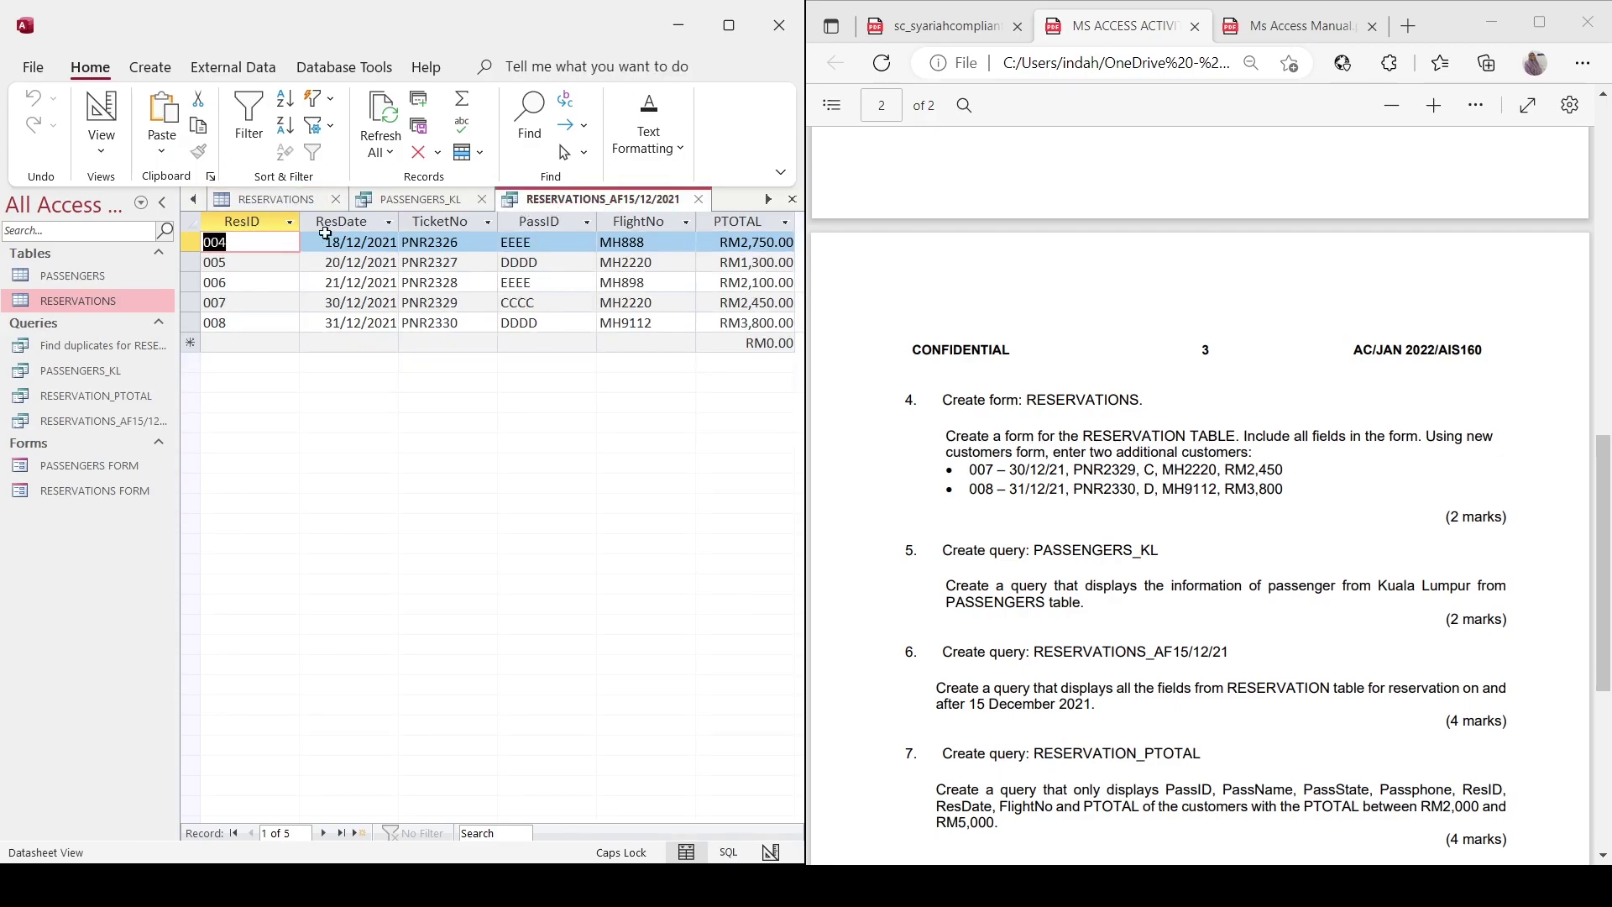
pyautogui.doubleClick(99, 346)
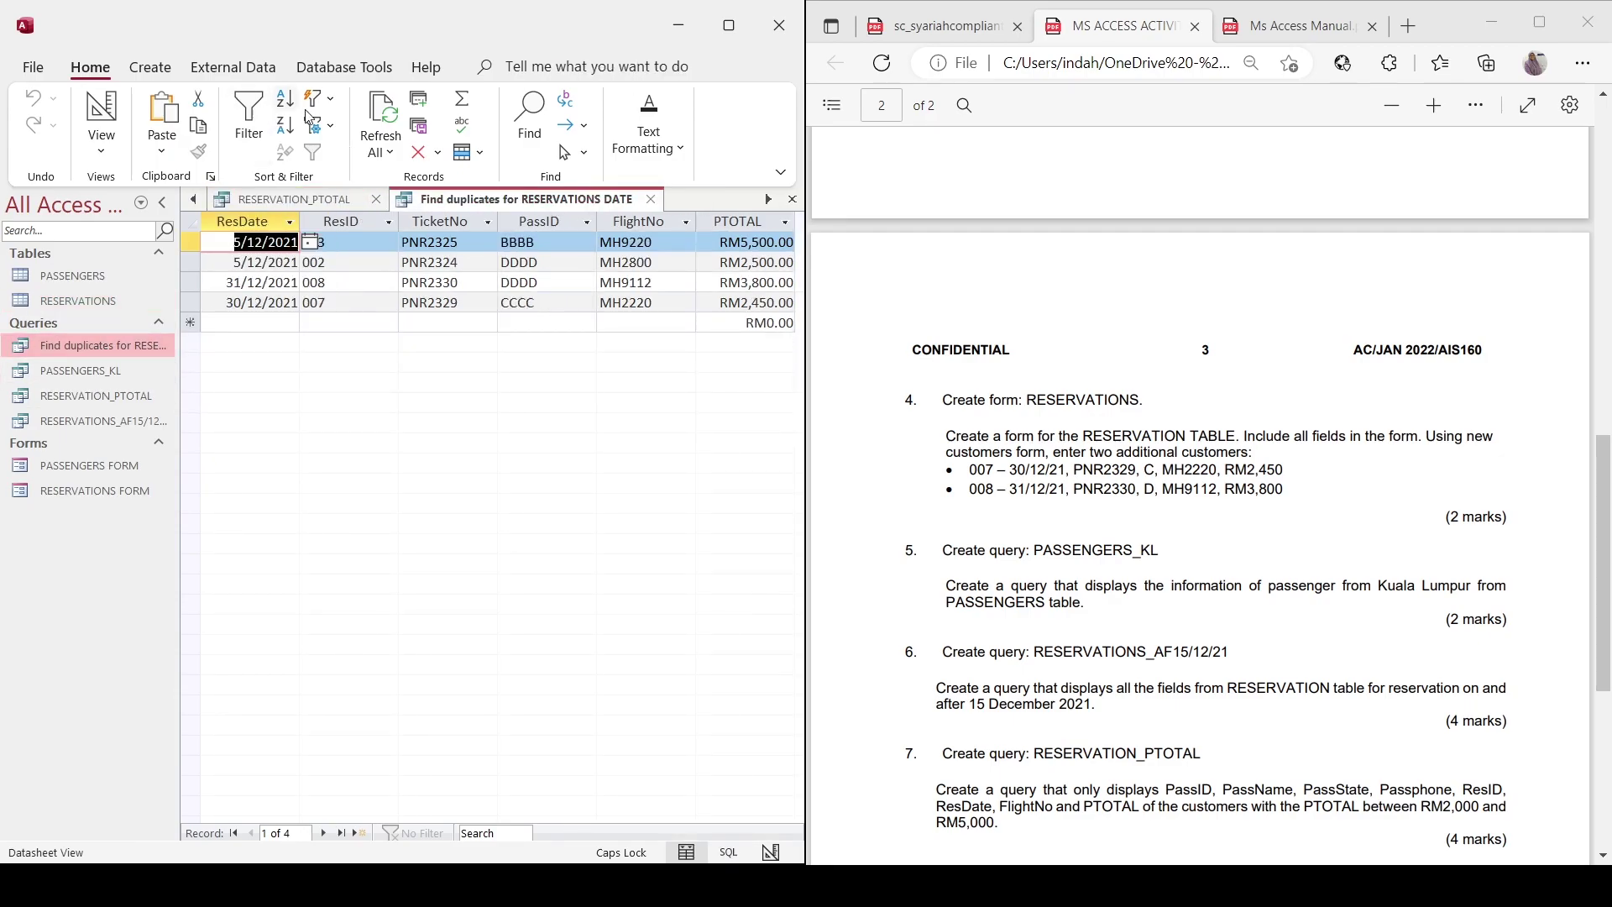
pyautogui.click(356, 115)
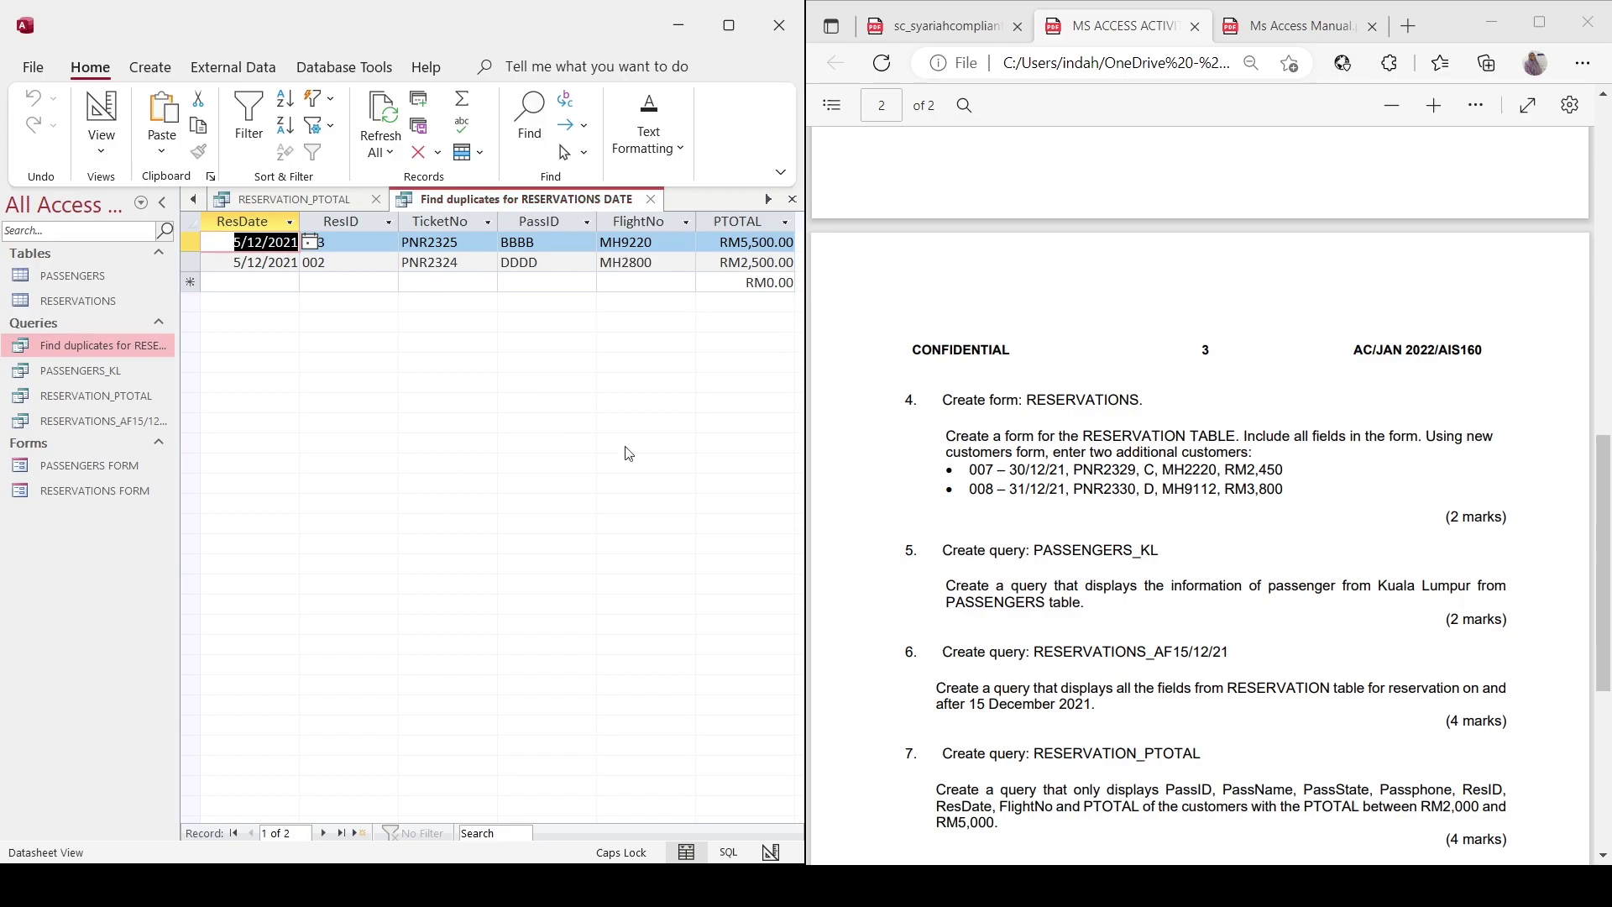
pyautogui.scroll(-5, 1201, 512)
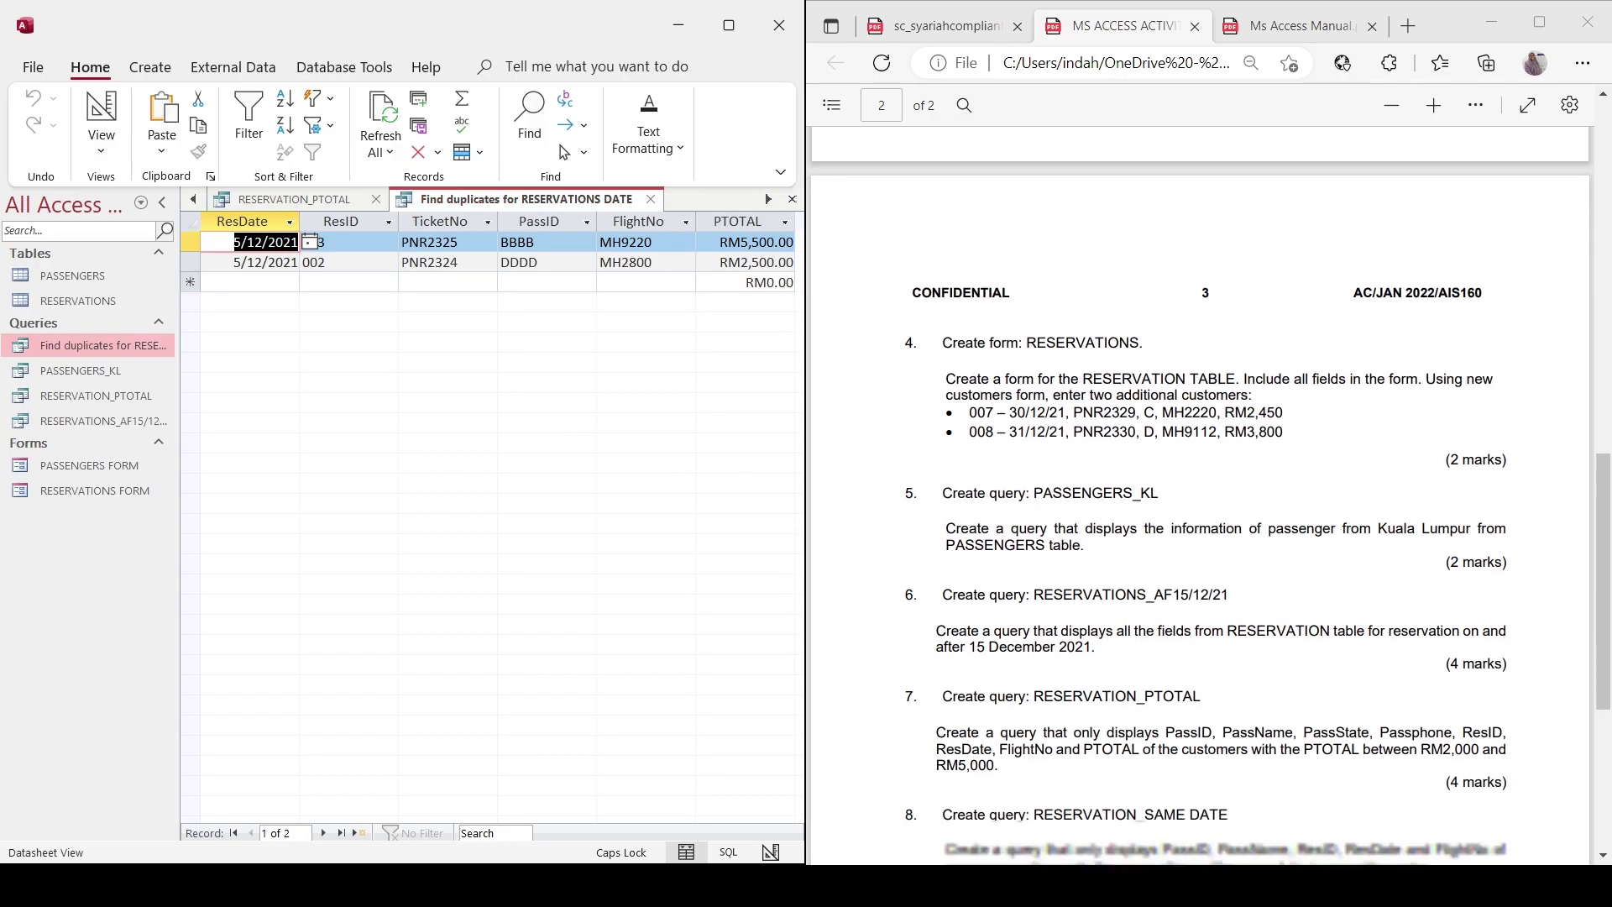
pyautogui.scroll(-2, 1201, 504)
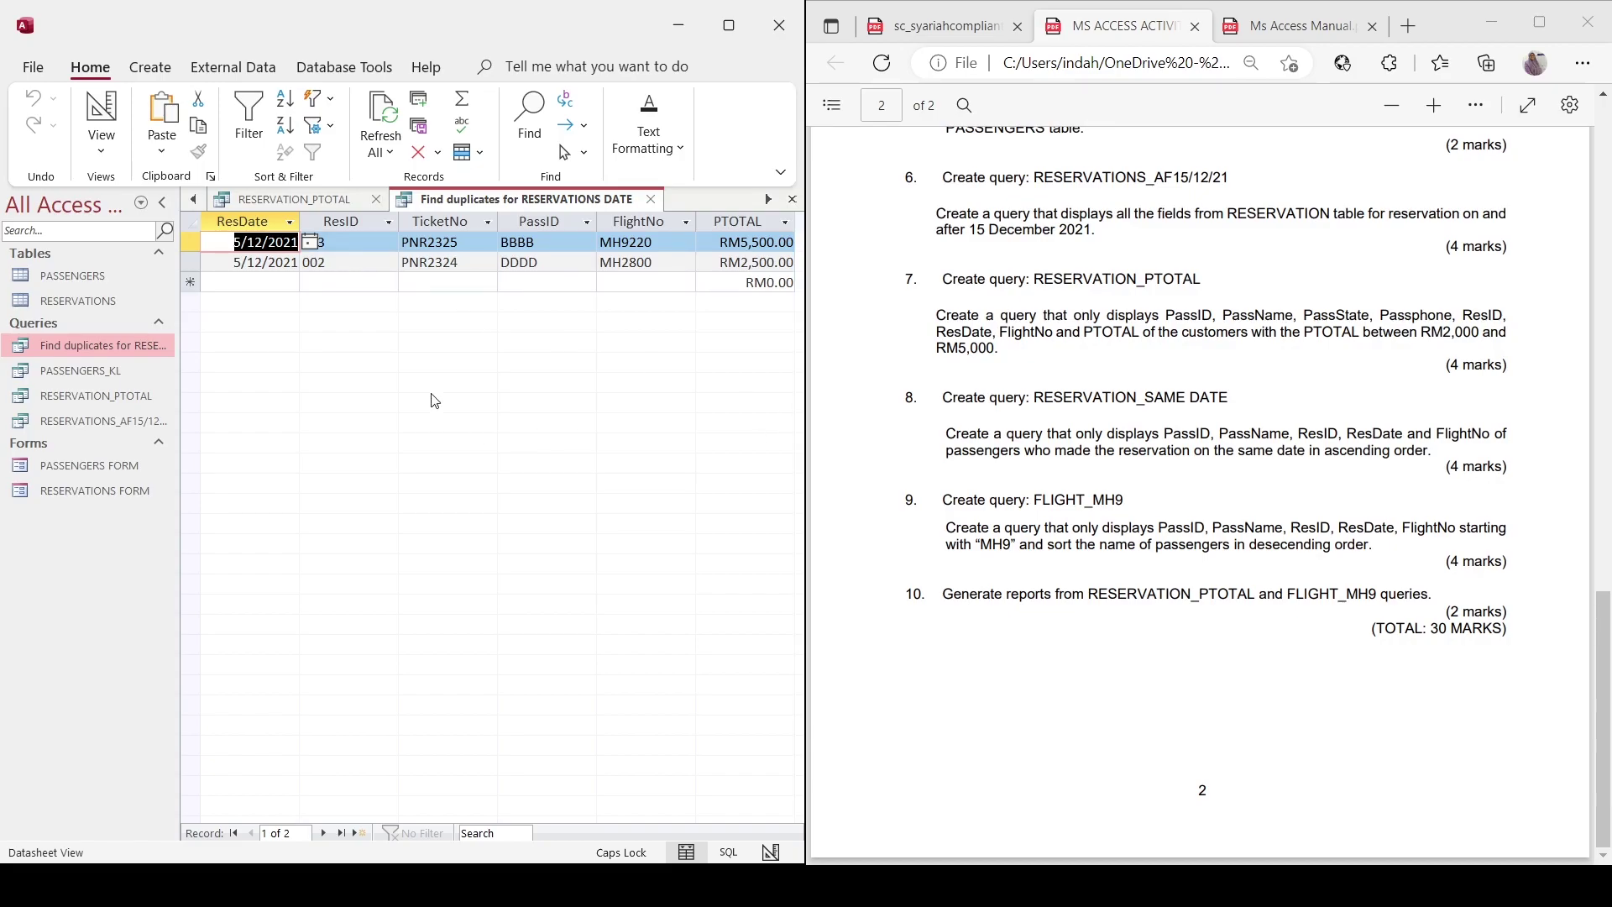
# Start a new query design with PASSENGERS and the duplicate-dates query side by side.
pyautogui.click(150, 66)
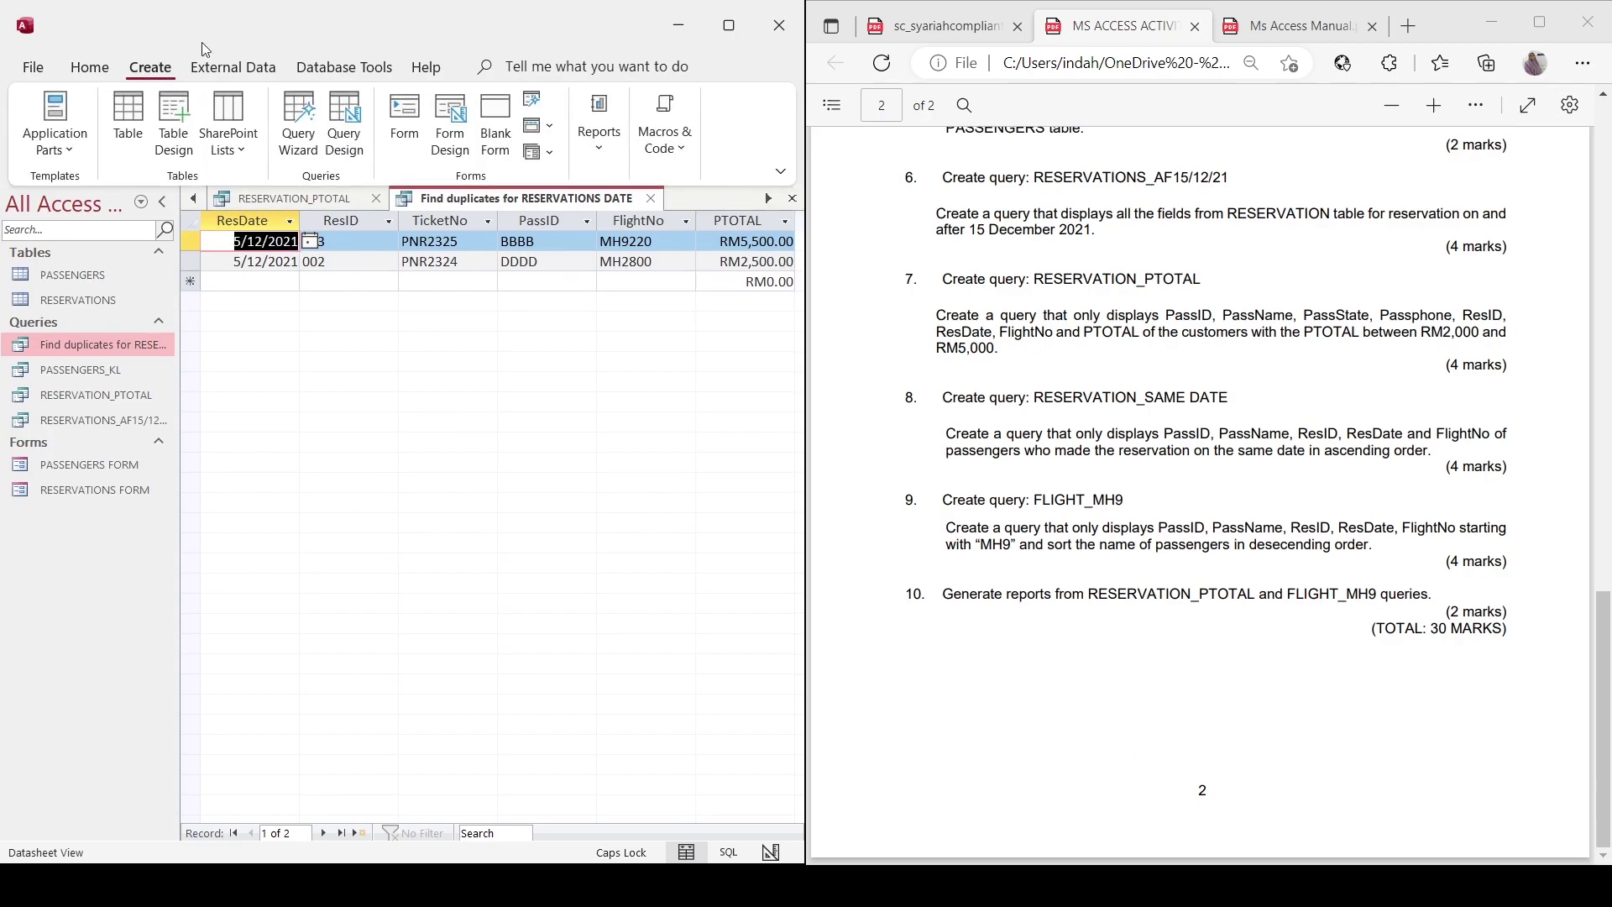
pyautogui.click(352, 148)
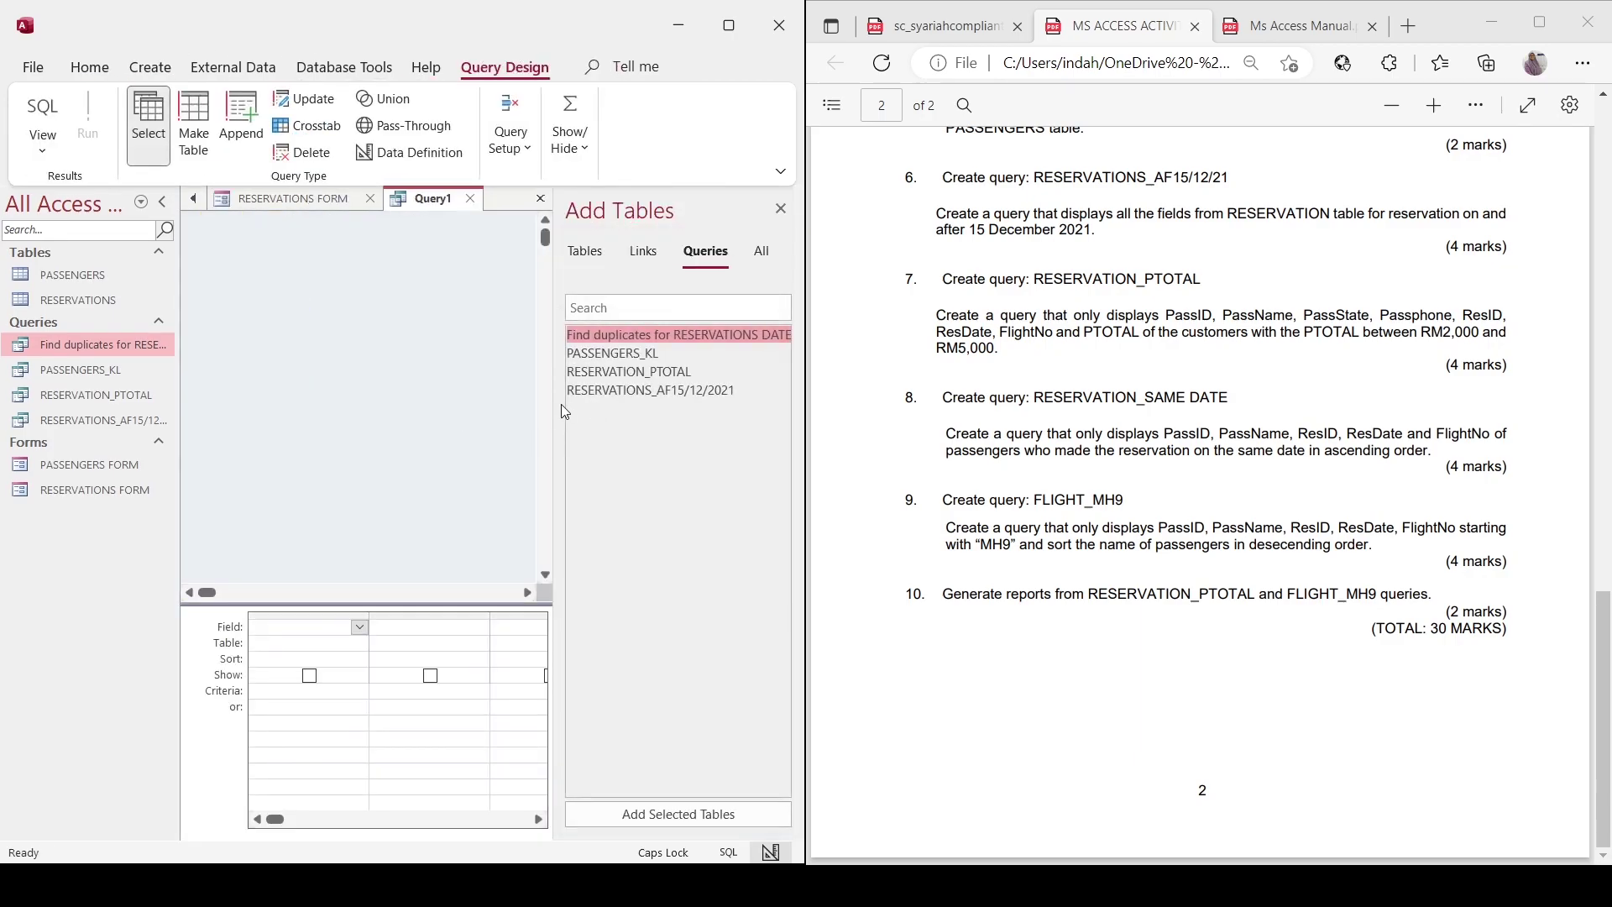
pyautogui.doubleClick(600, 336)
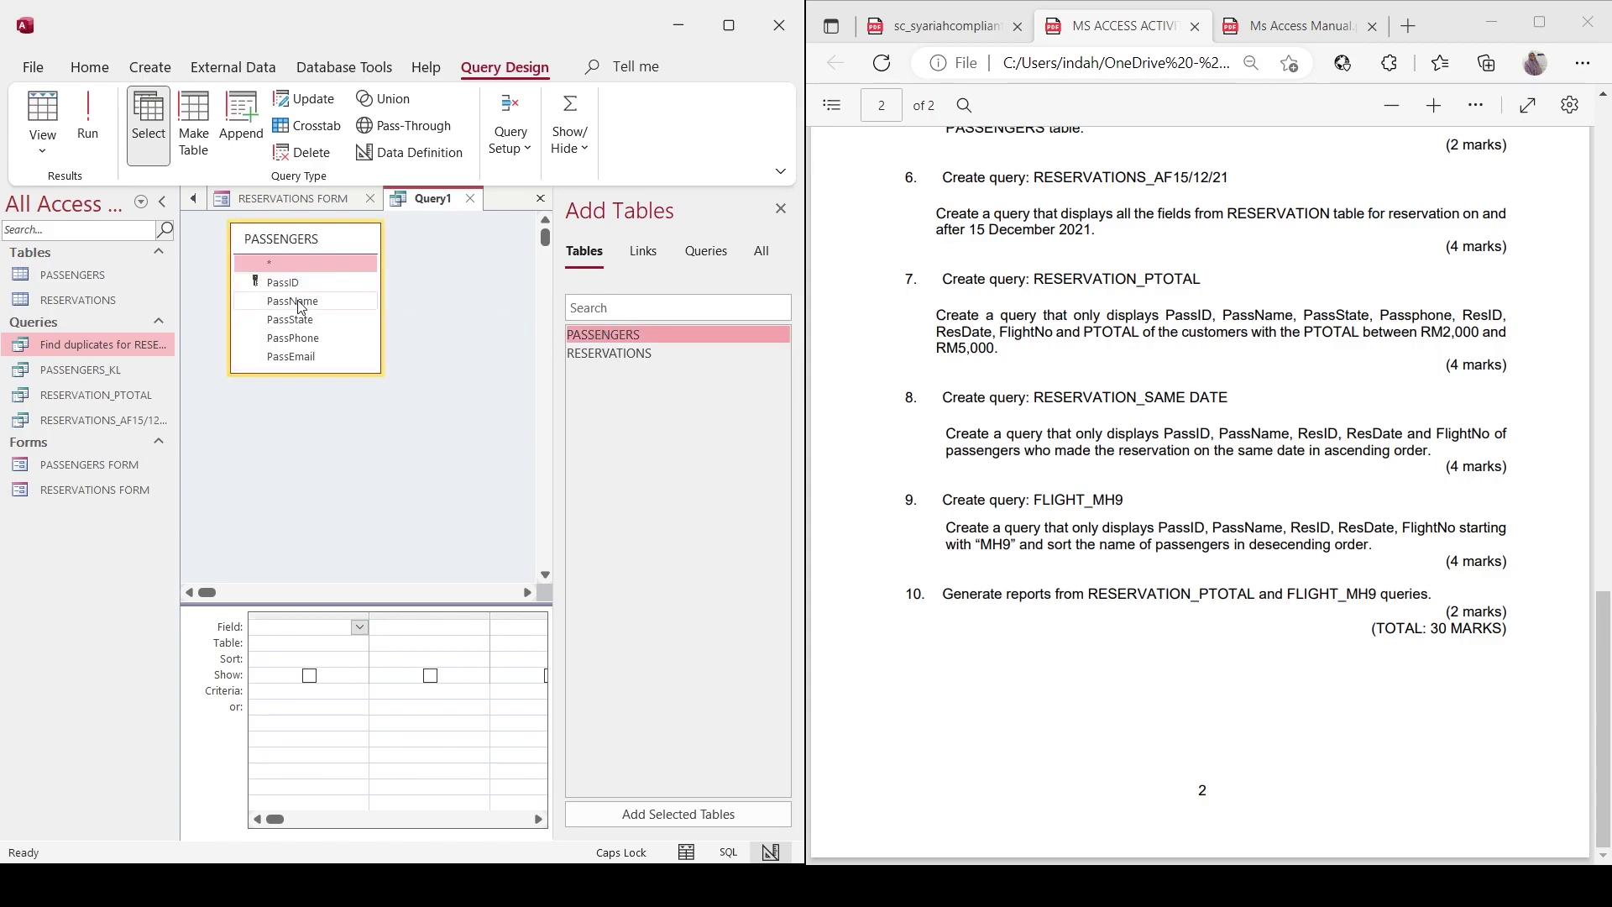
pyautogui.click(702, 252)
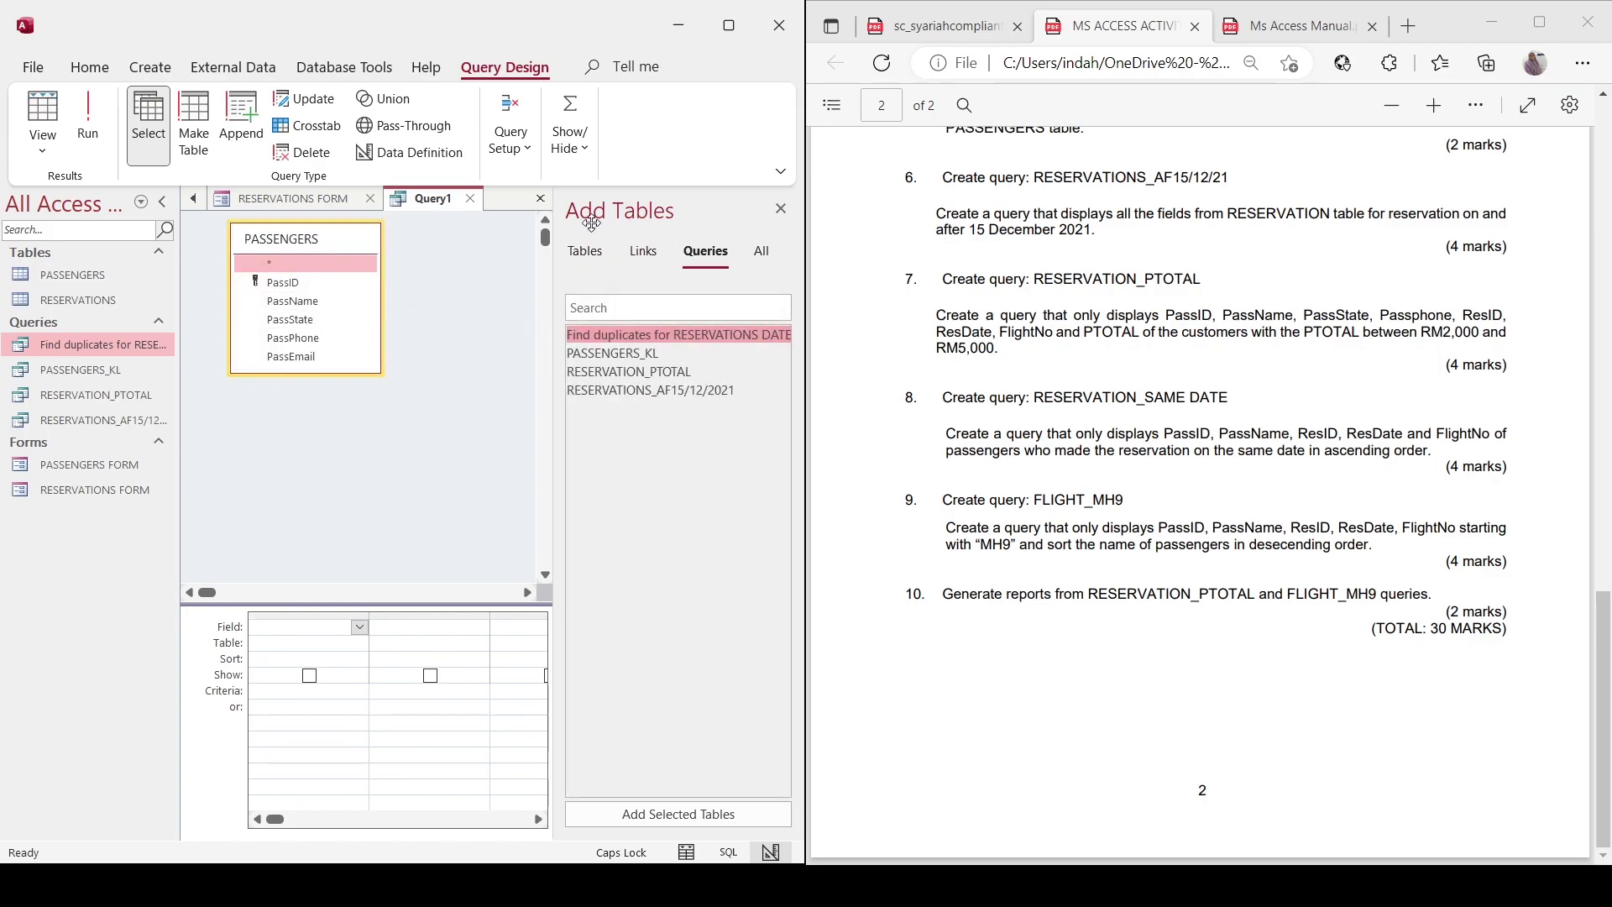
pyautogui.doubleClick(608, 335)
pyautogui.moveTo(250, 398); pyautogui.dragTo(437, 251)
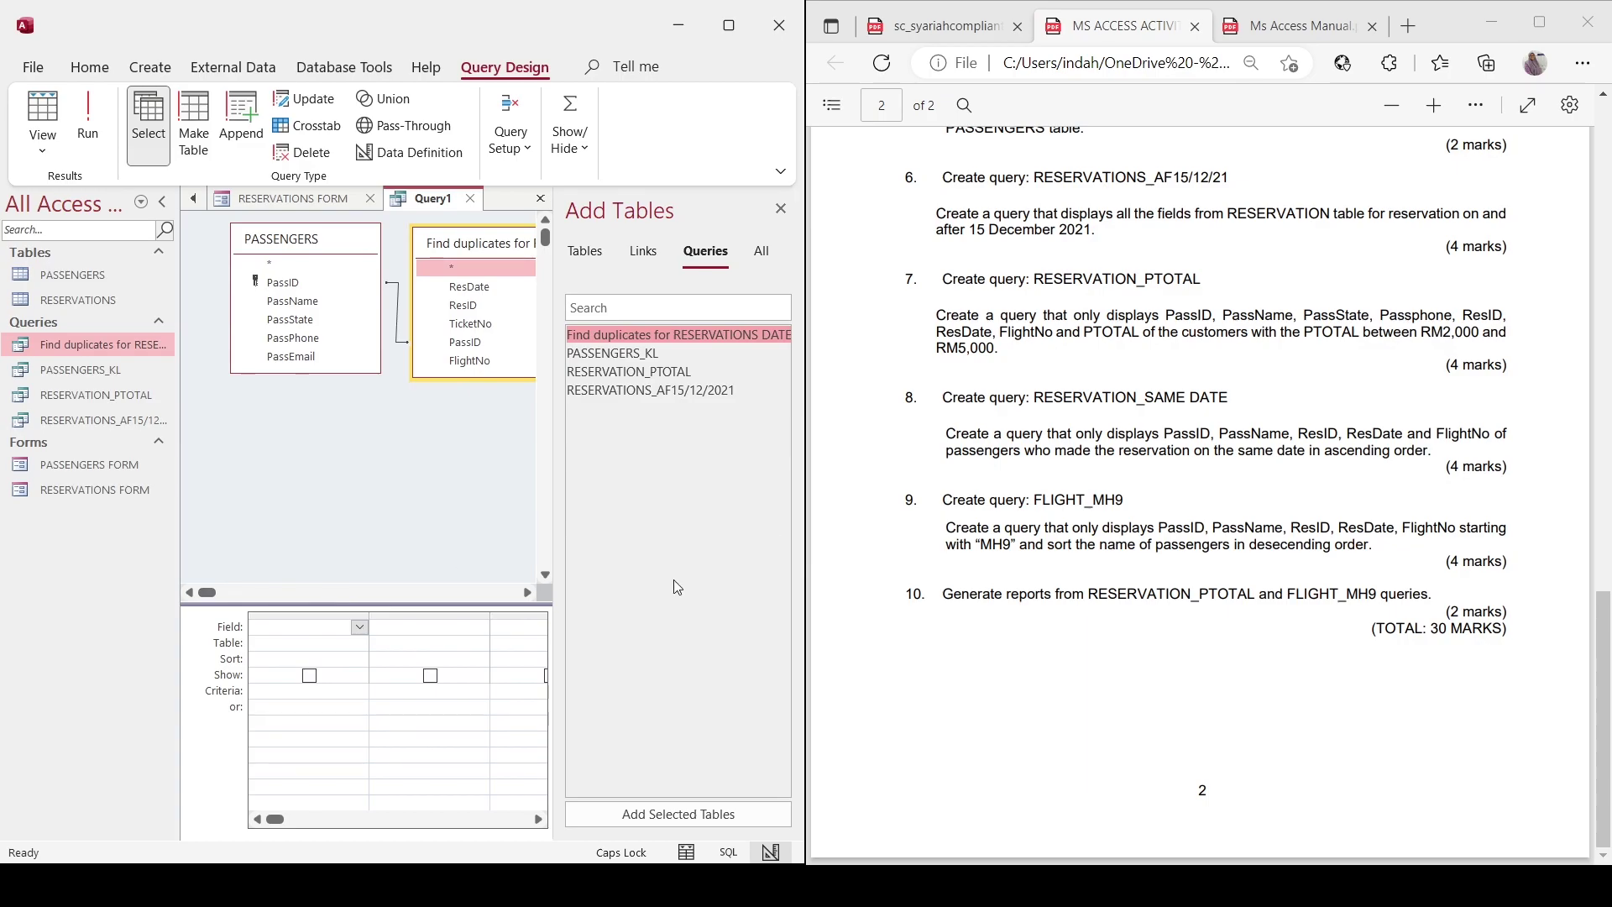
# Add PassID and PassName from PASSENGERS as the first two query columns.
pyautogui.click(361, 631)
pyautogui.click(358, 643)
pyautogui.click(360, 642)
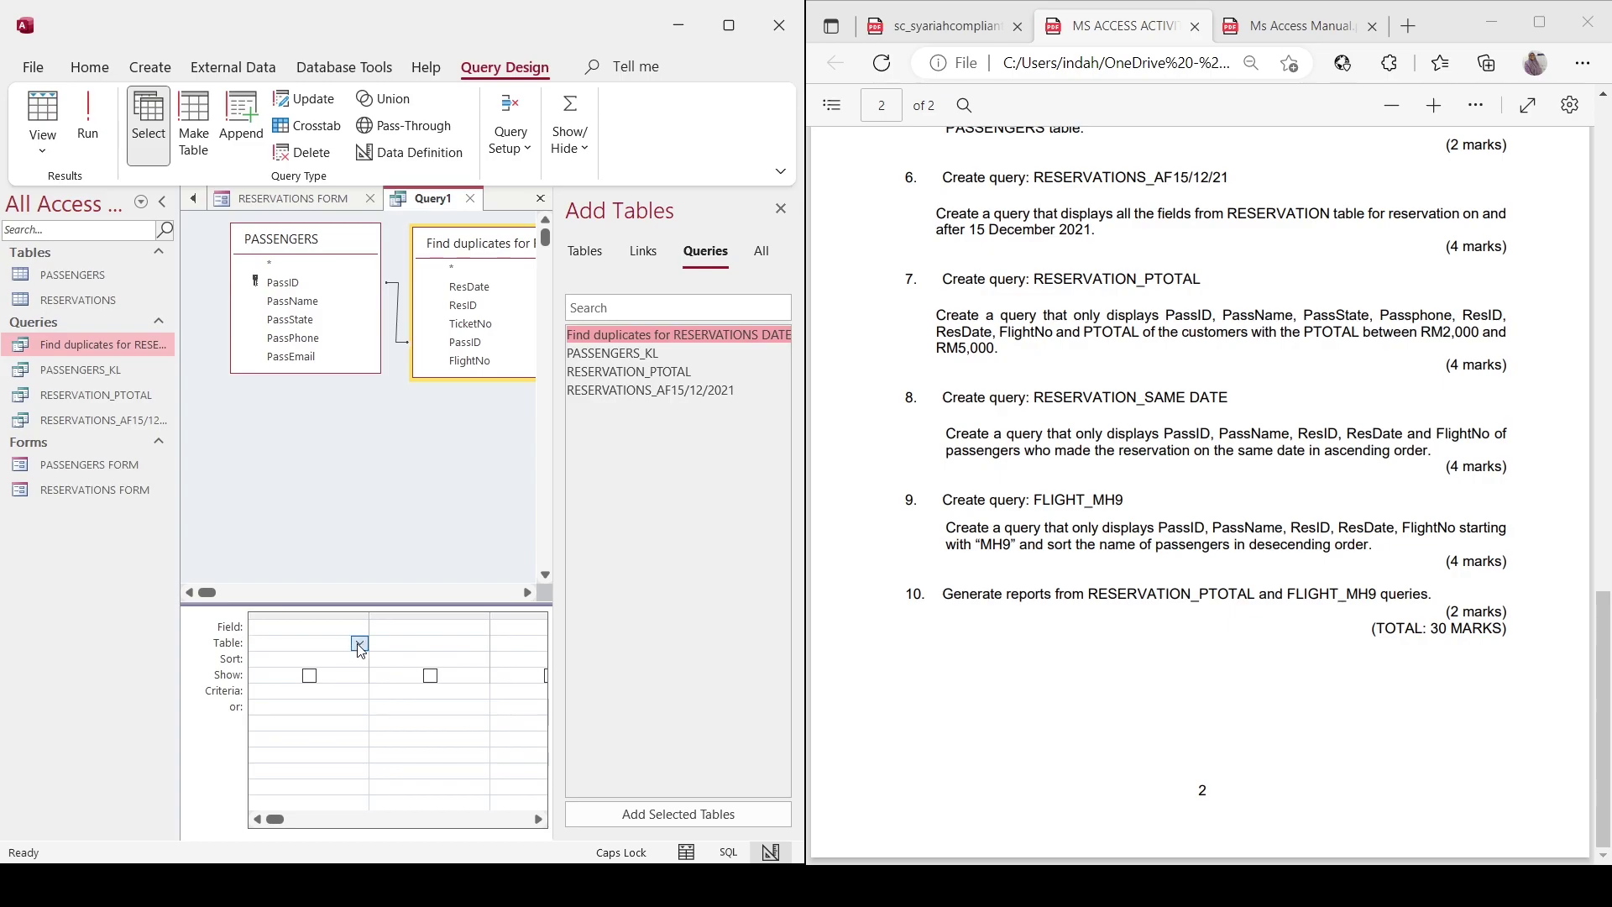
pyautogui.click(355, 658)
pyautogui.click(359, 628)
pyautogui.click(285, 660)
pyautogui.click(441, 648)
pyautogui.click(480, 643)
pyautogui.click(476, 658)
pyautogui.click(474, 630)
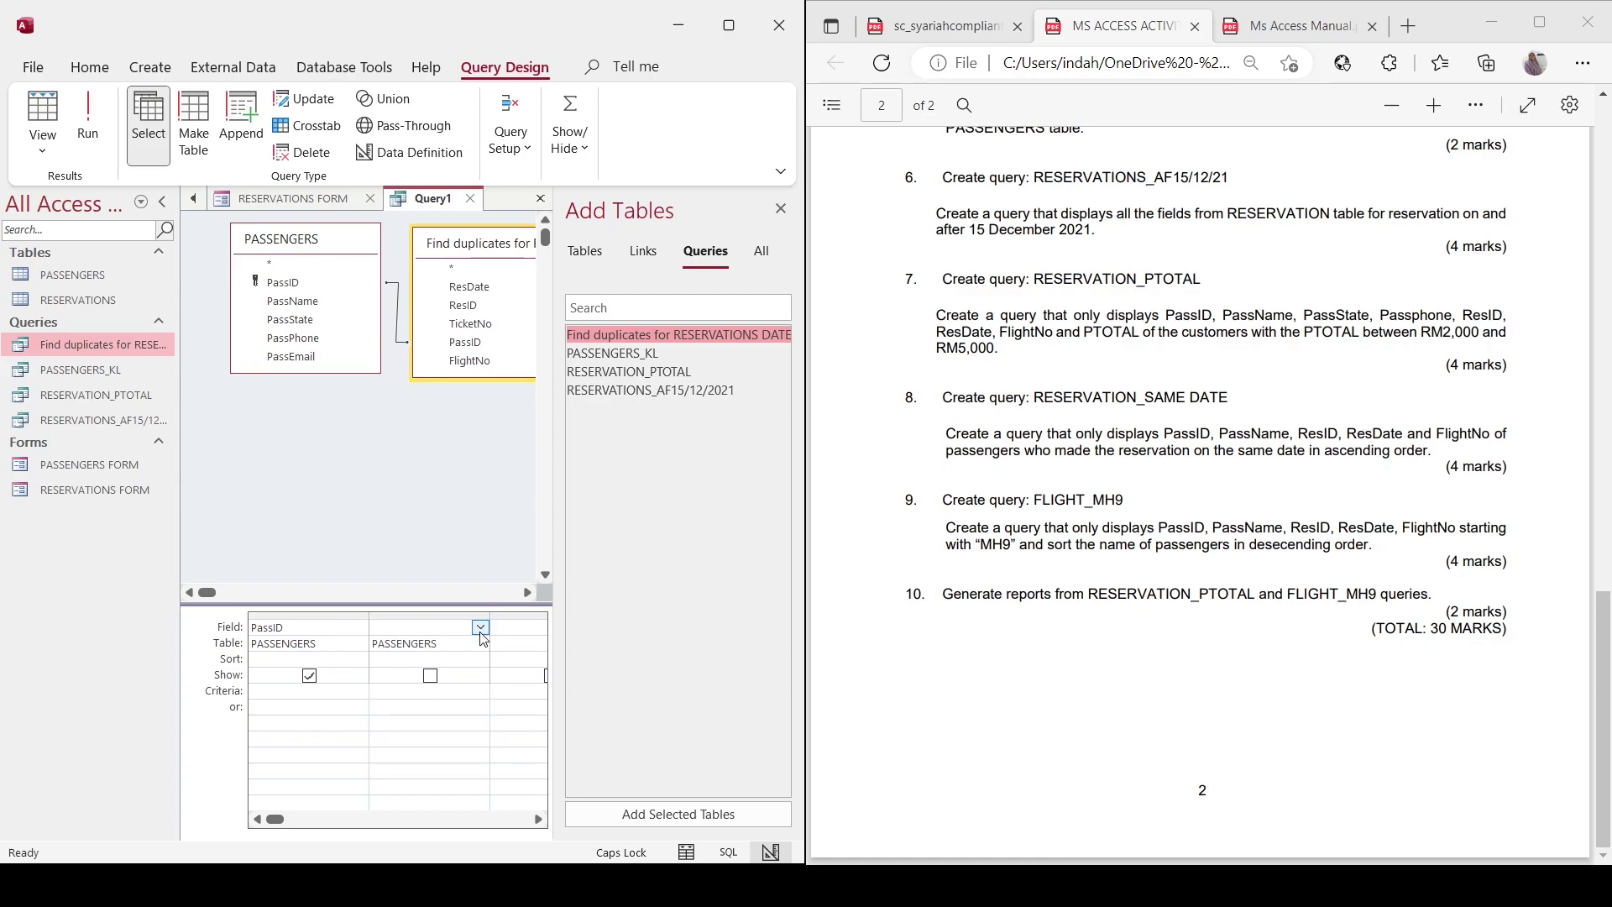
pyautogui.click(467, 674)
# Add ResID and ResDate from the duplicates query as the next columns.
pyautogui.click(512, 644)
pyautogui.click(481, 644)
pyautogui.click(472, 679)
pyautogui.click(476, 630)
pyautogui.write('ResID')
pyautogui.click(517, 630)
pyautogui.click(477, 651)
pyautogui.write('Find duplicates for R')
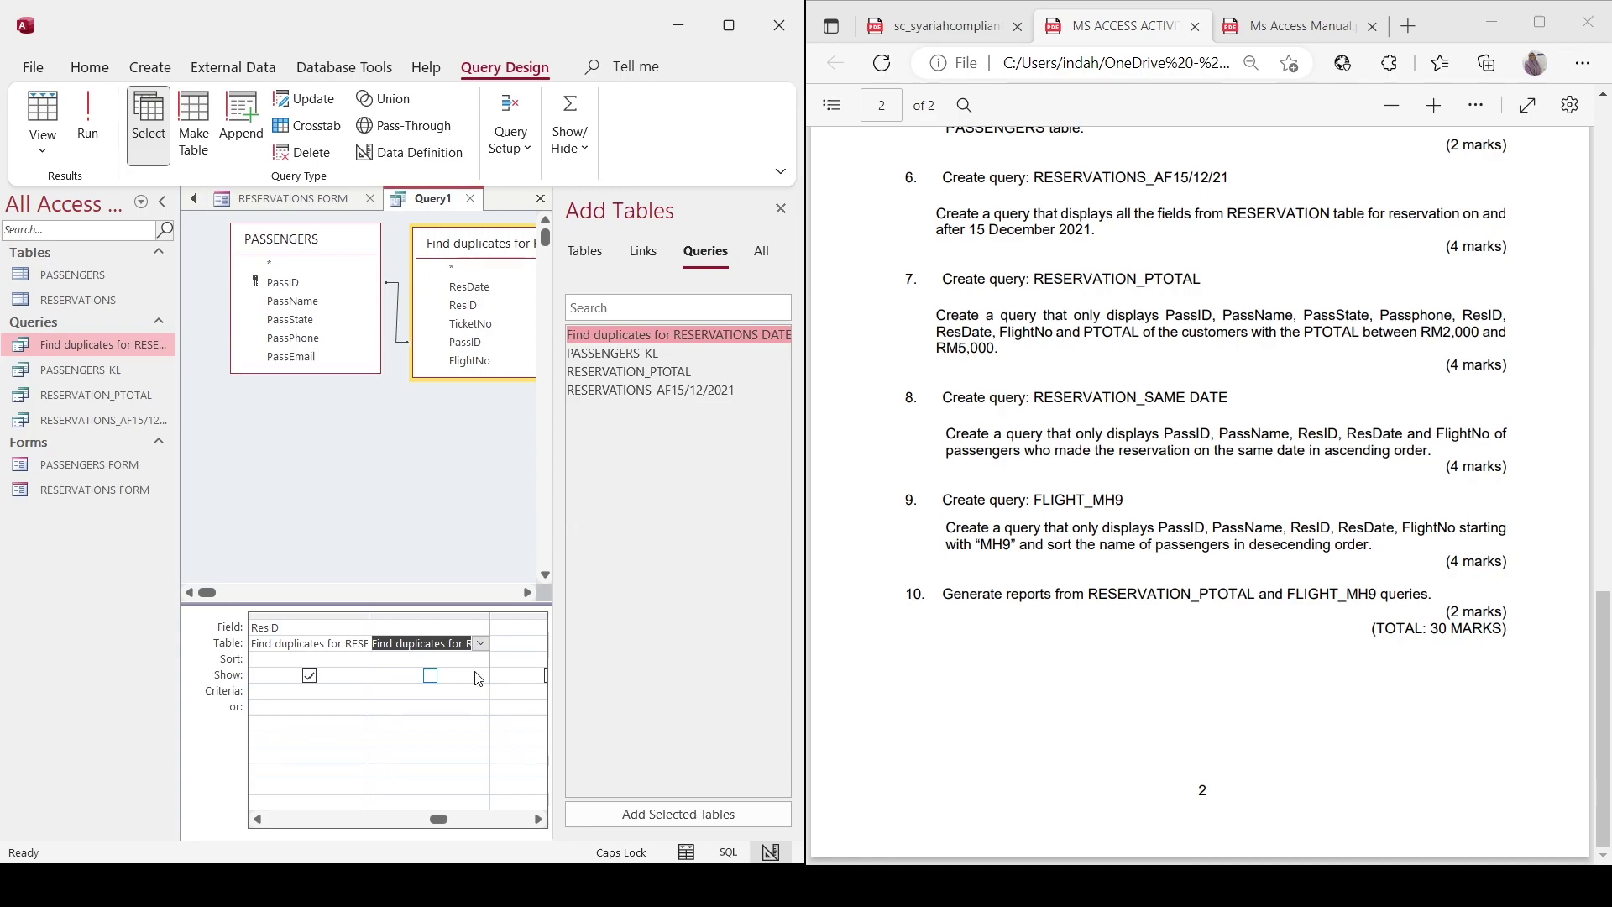
pyautogui.press('Up')
pyautogui.write('R')
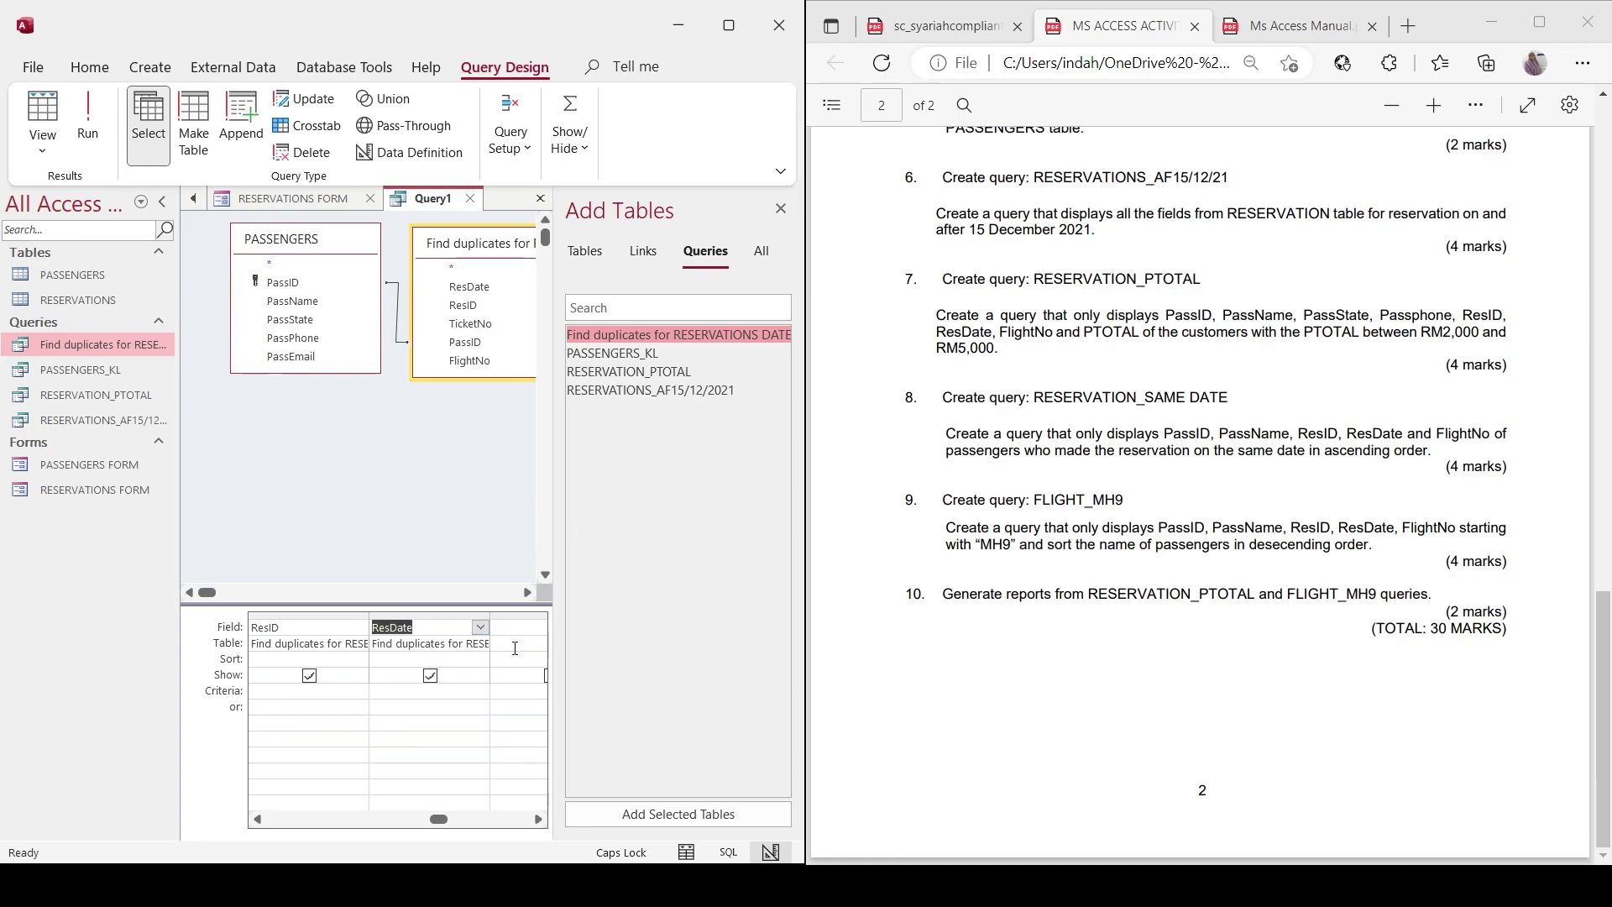
# Add FlightNo from the duplicates query as a shown column after ResDate.
pyautogui.click(516, 647)
pyautogui.write('F')
pyautogui.press('Up')
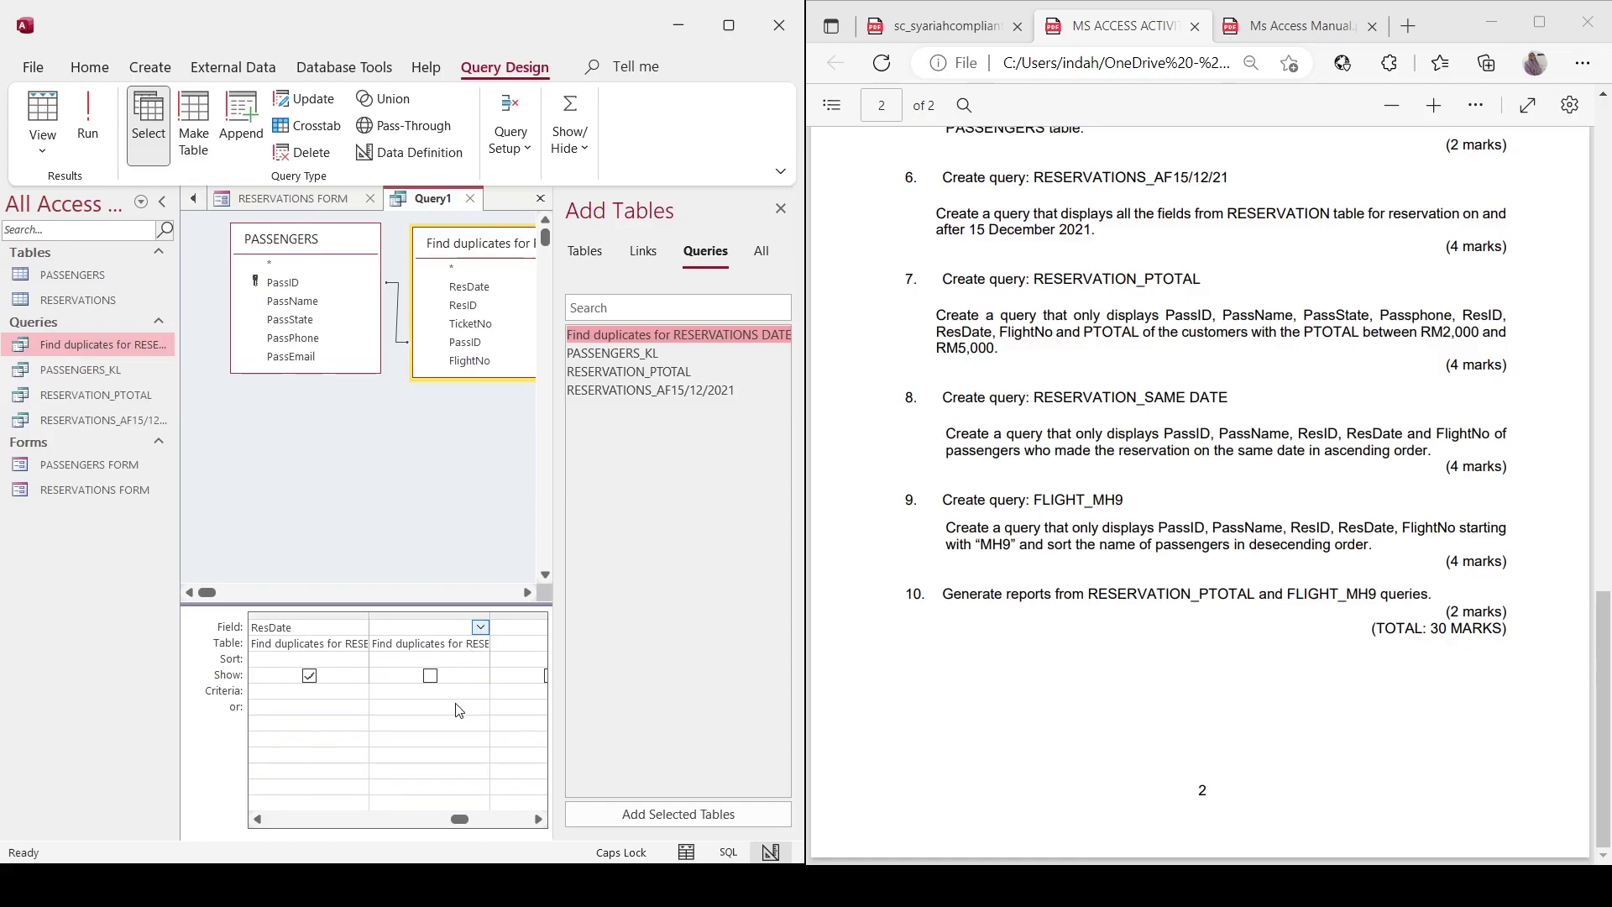
pyautogui.write('FlightNo')
# Set the PassID column to sort in ascending order.
pyautogui.moveTo(461, 820); pyautogui.dragTo(304, 821)
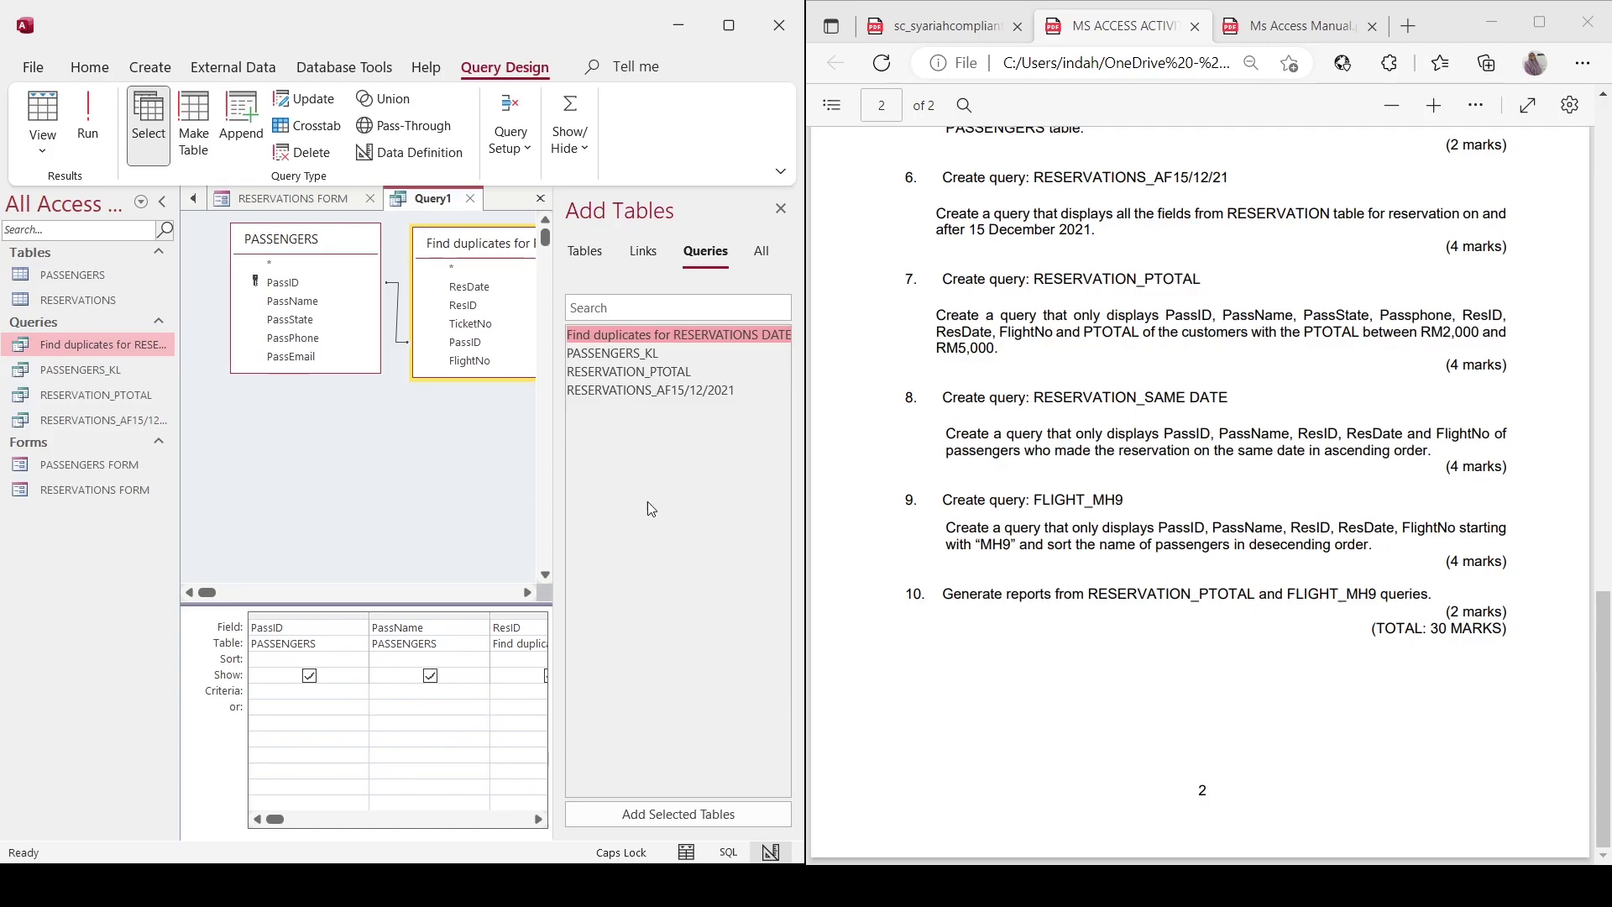
pyautogui.click(326, 665)
pyautogui.click(360, 660)
pyautogui.click(303, 676)
pyautogui.click(355, 715)
# Run the query and save it as RESERVATION_SAME DATE.
pyautogui.click(77, 130)
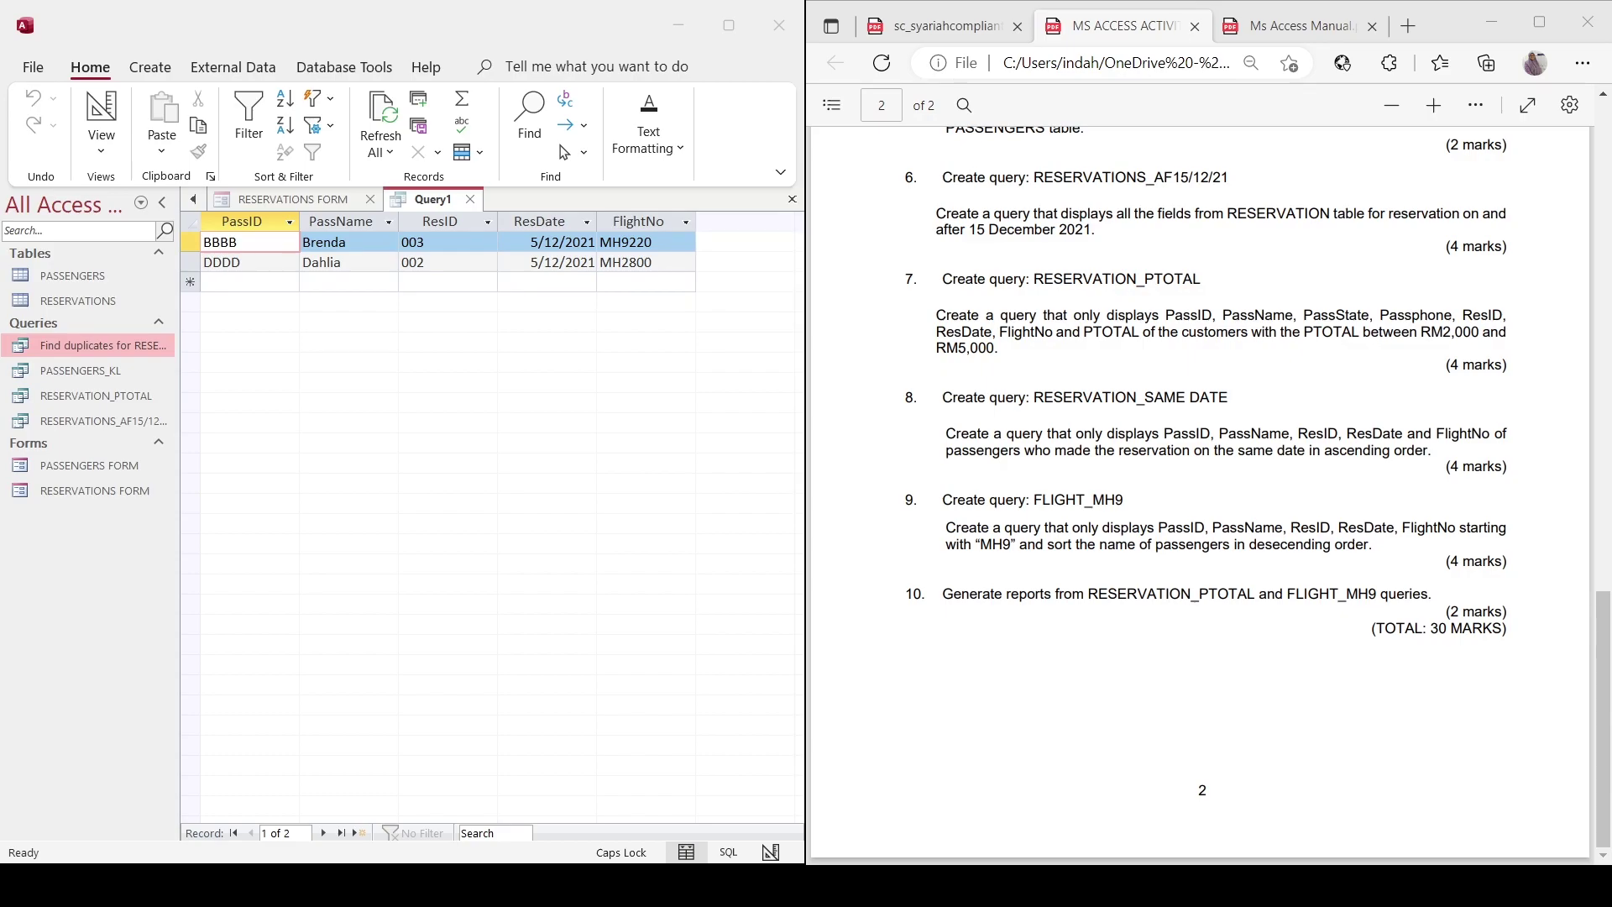
pyautogui.press('Return')
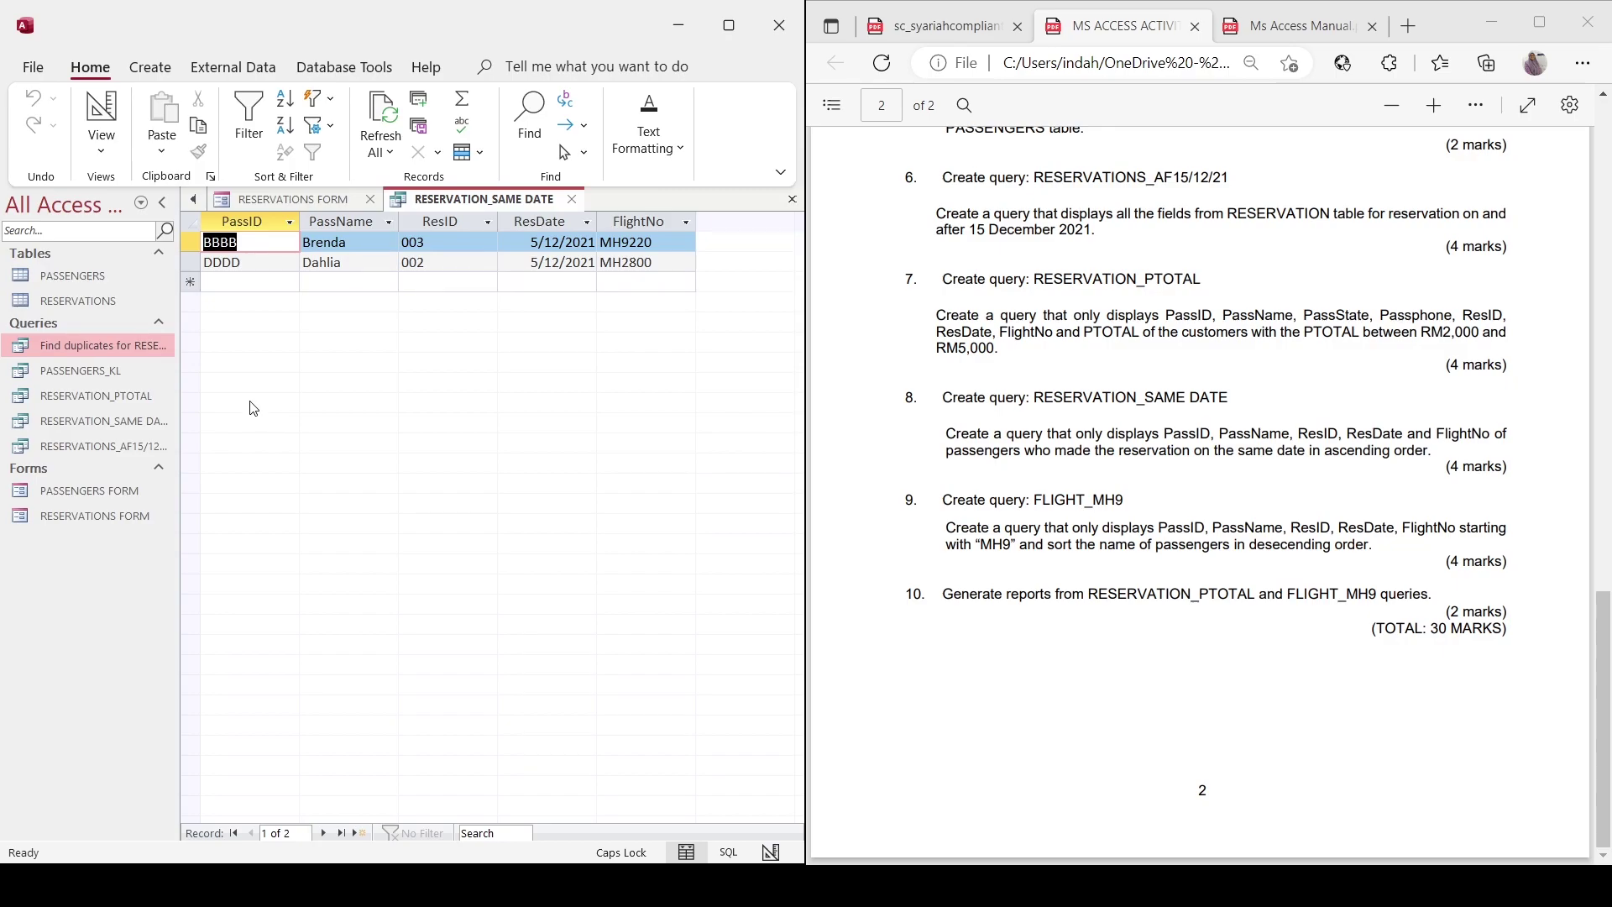
pyautogui.click(150, 66)
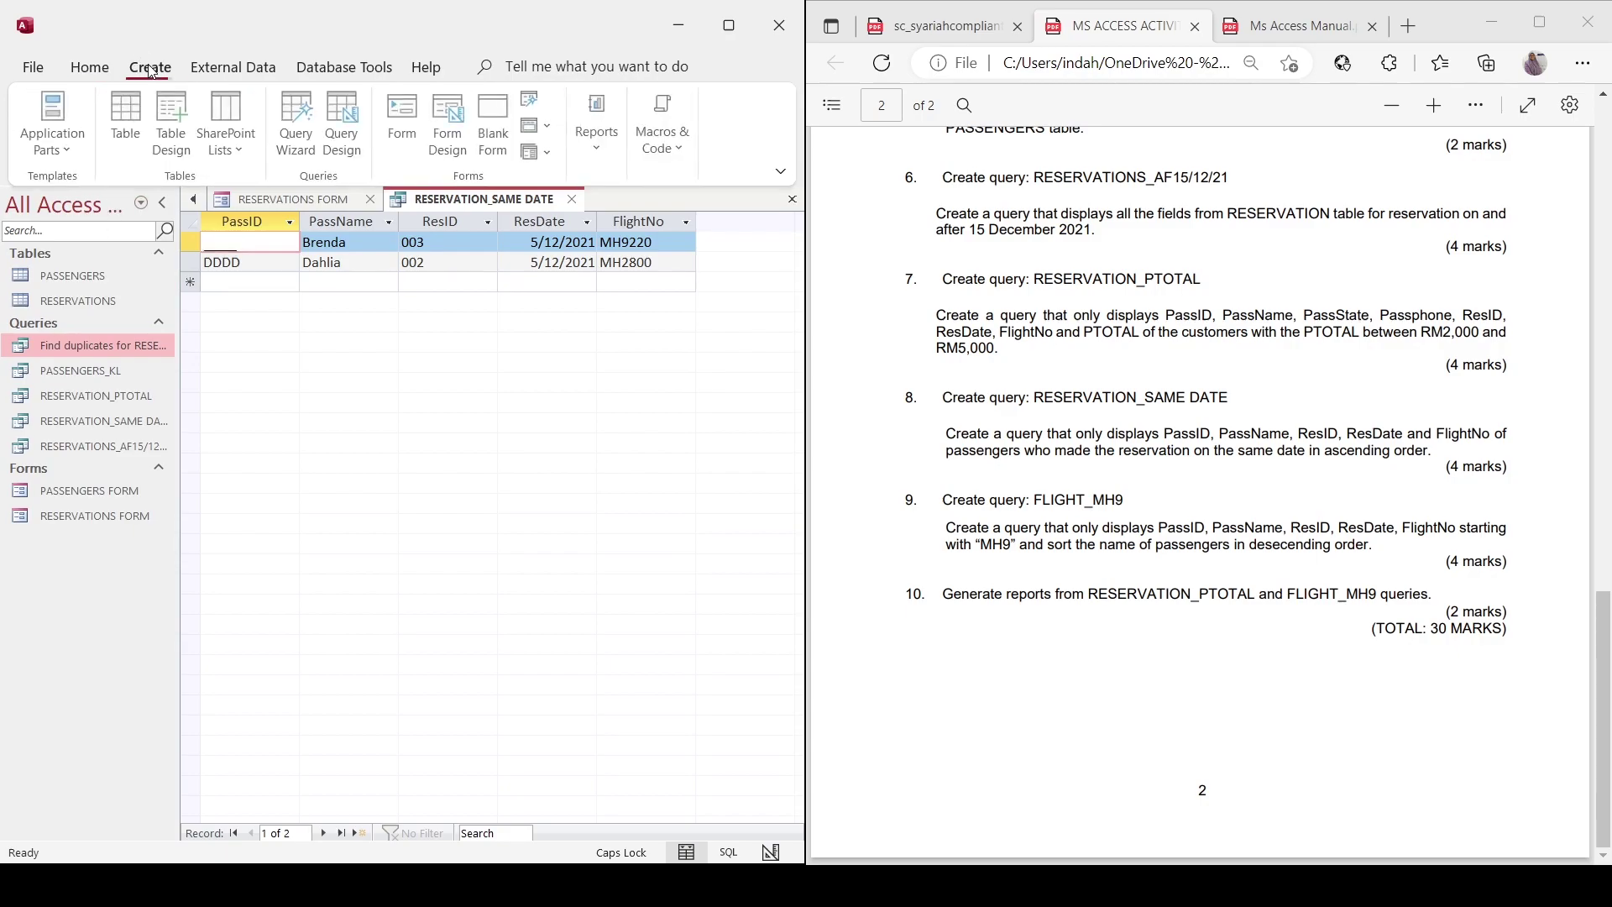
# Start a new query design with the PASSENGERS and RESERVATIONS tables side by side.
pyautogui.click(346, 126)
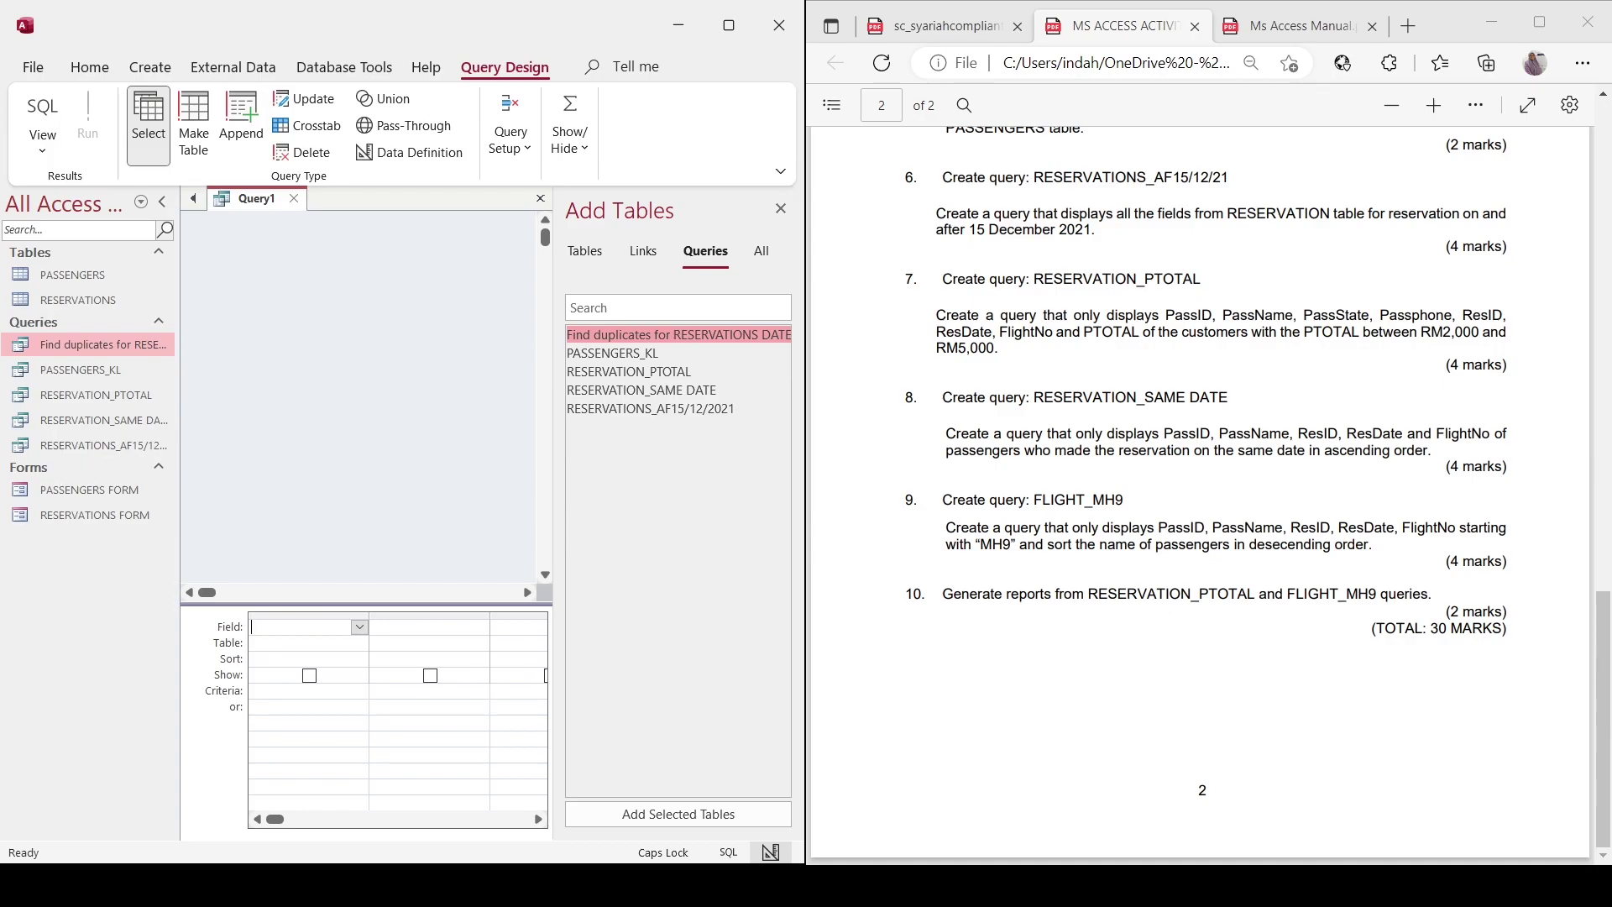
pyautogui.click(584, 251)
pyautogui.click(607, 351)
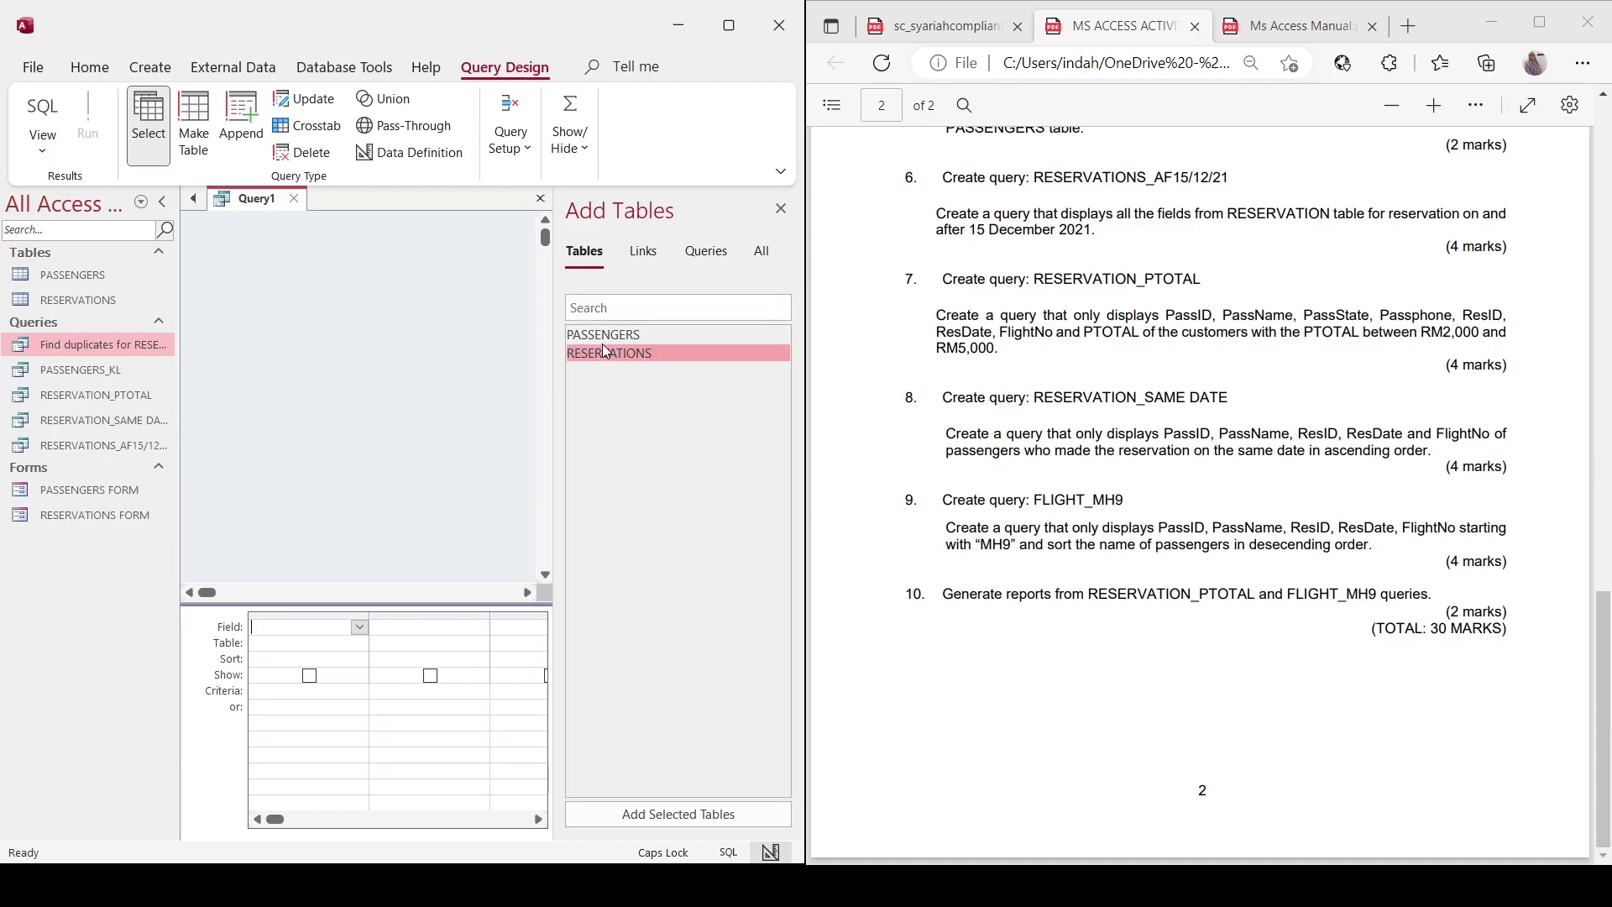
pyautogui.doubleClick(604, 340)
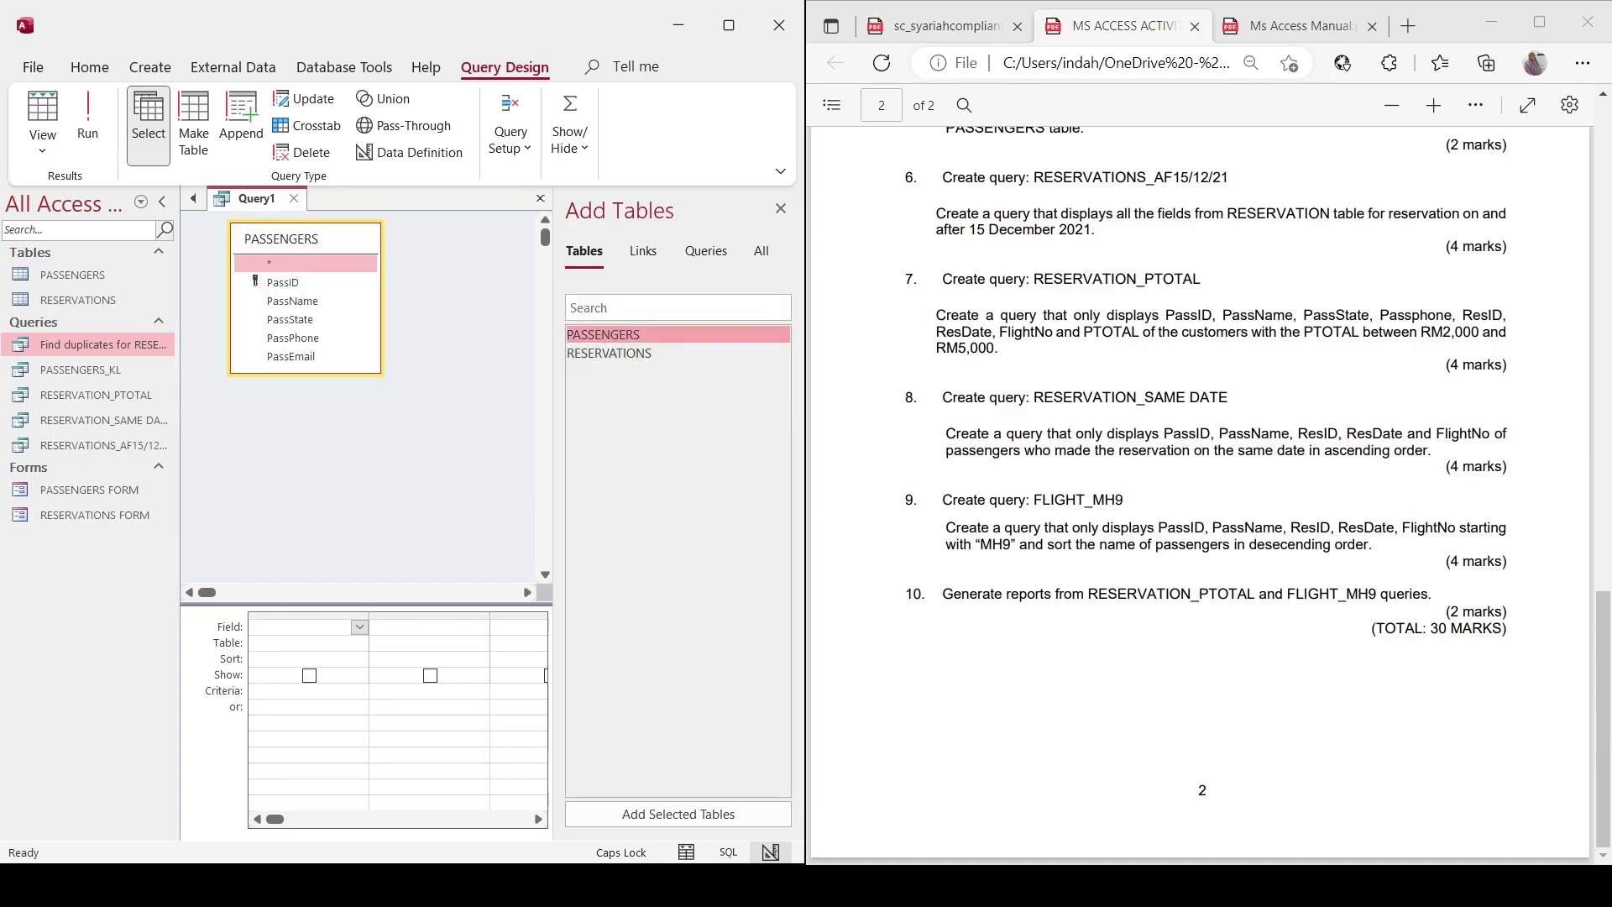
pyautogui.doubleClick(630, 354)
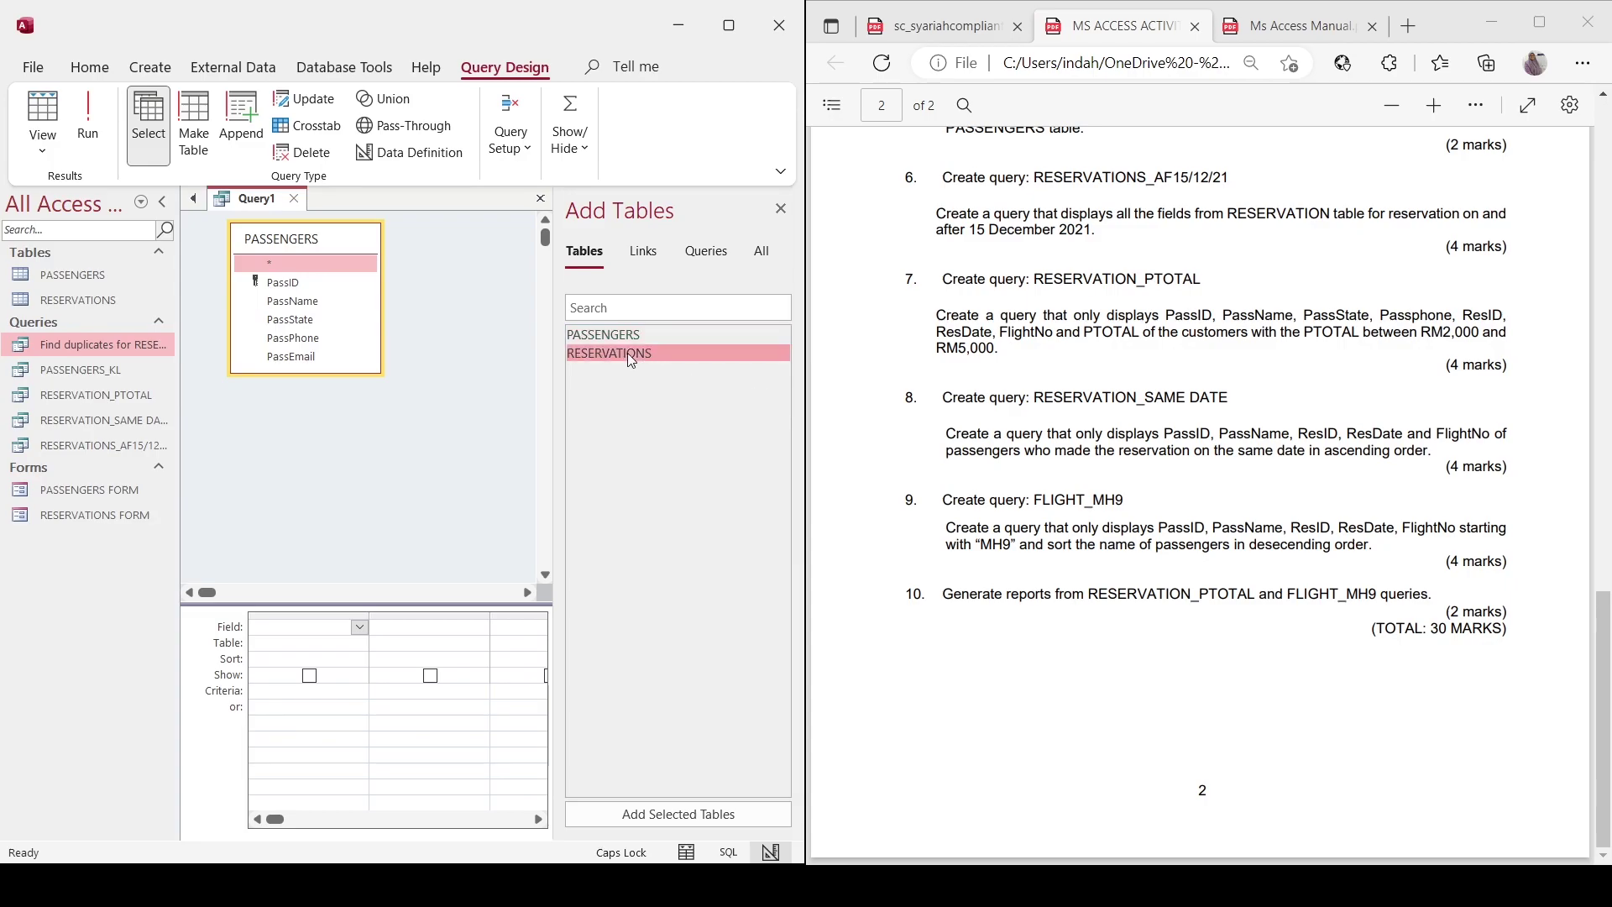
pyautogui.moveTo(347, 394); pyautogui.dragTo(521, 244)
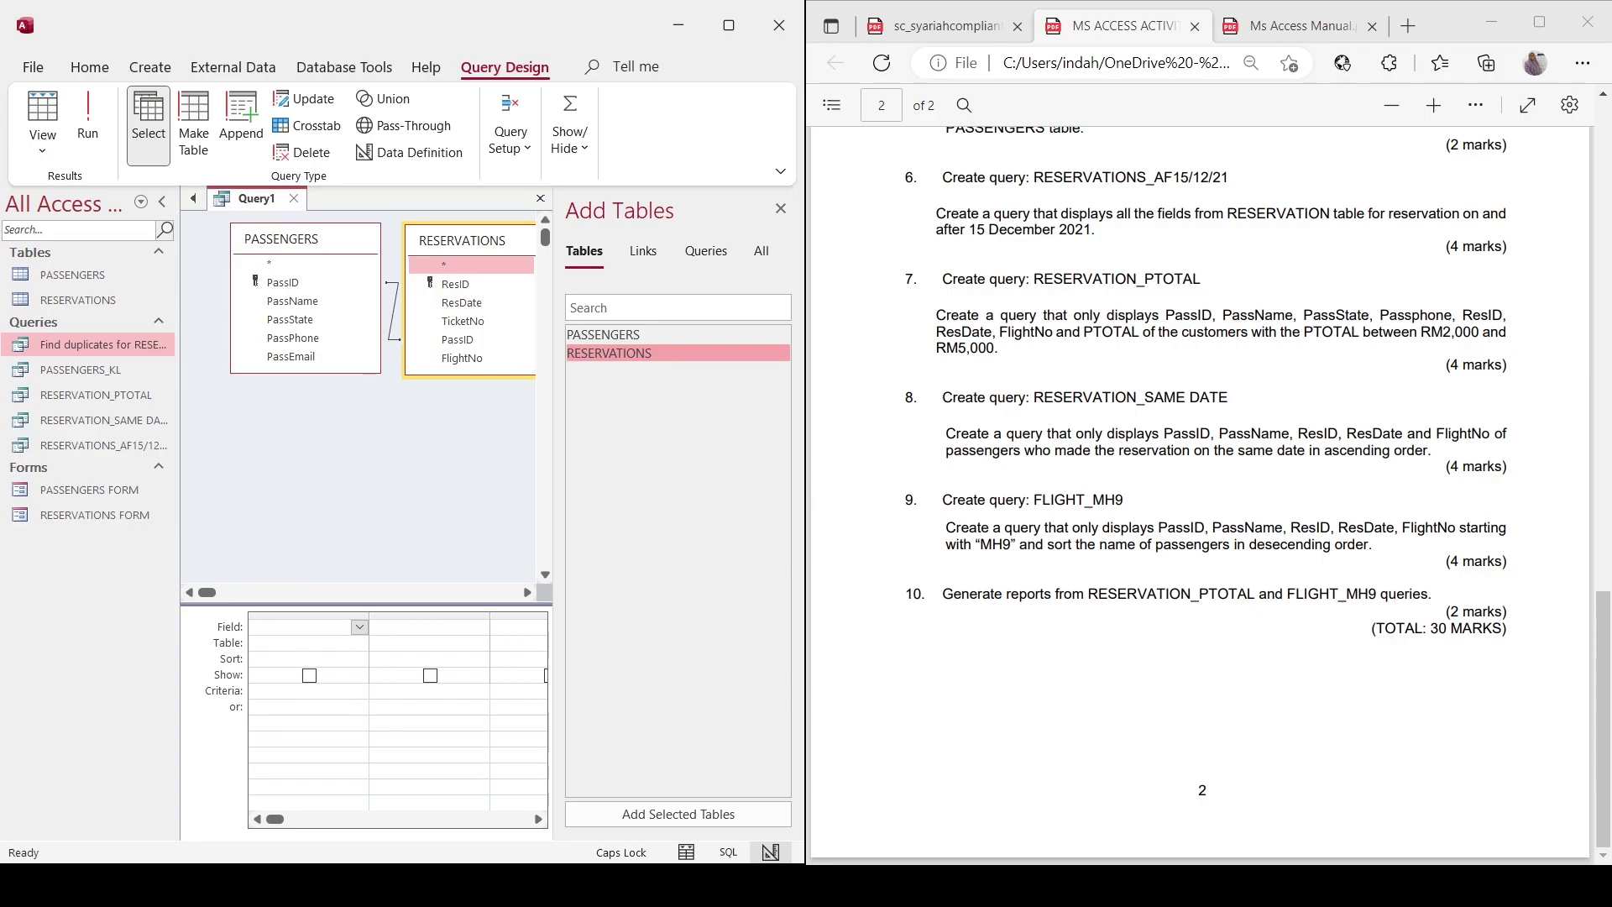
# Add PassID and PassName from PASSENGERS as the first two fields.
pyautogui.click(360, 635)
pyautogui.click(359, 635)
pyautogui.click(352, 665)
pyautogui.click(480, 629)
pyautogui.click(476, 680)
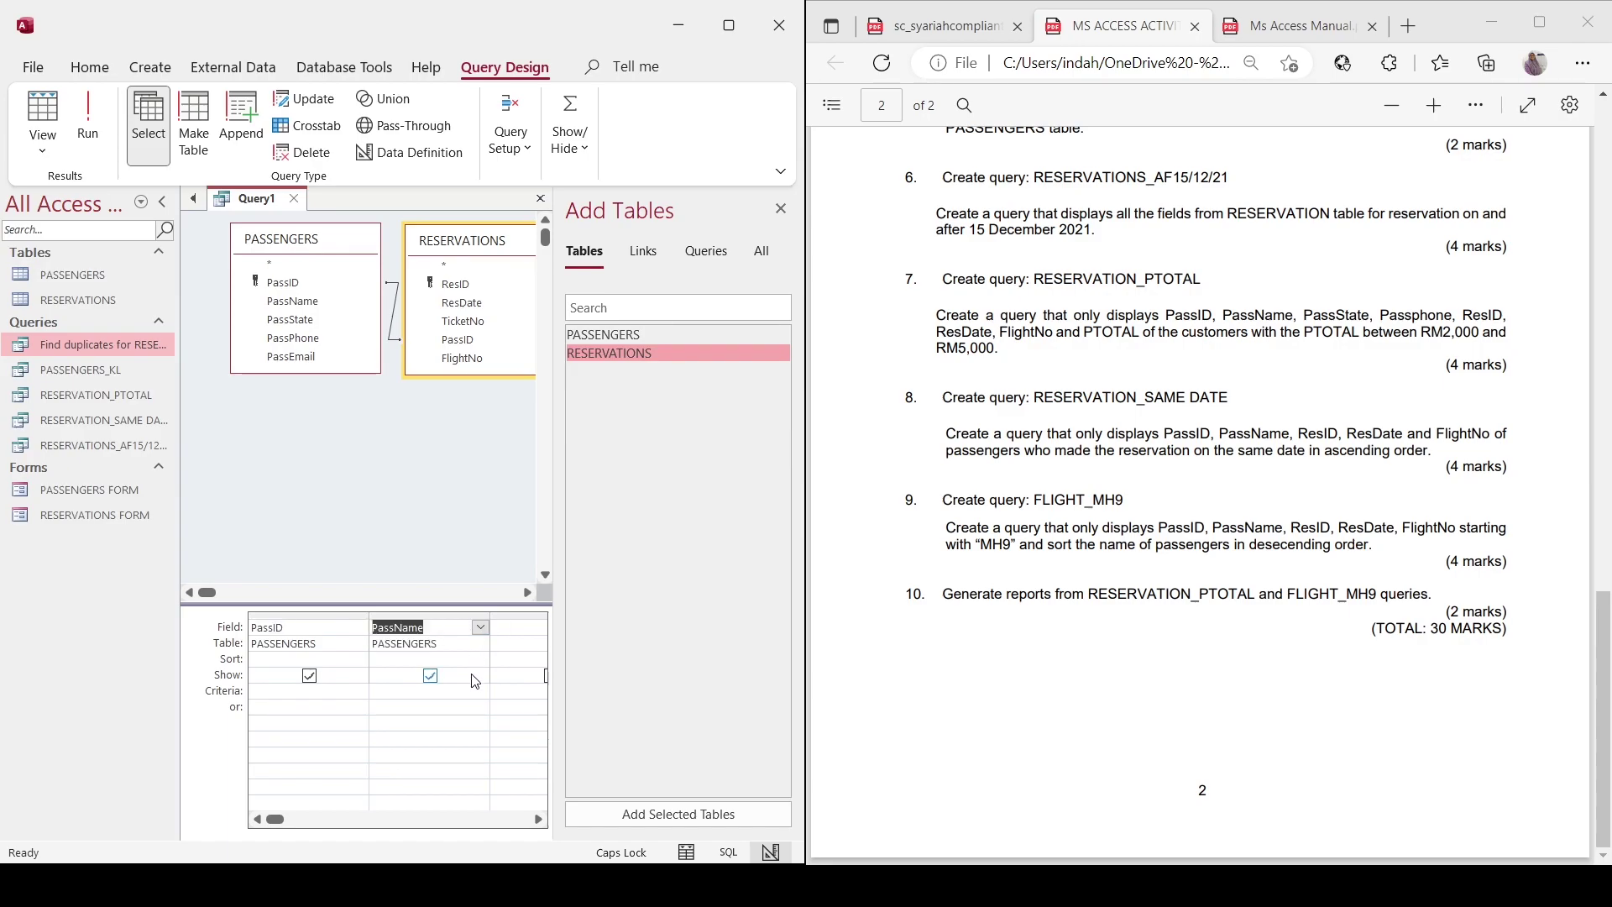
pyautogui.click(510, 623)
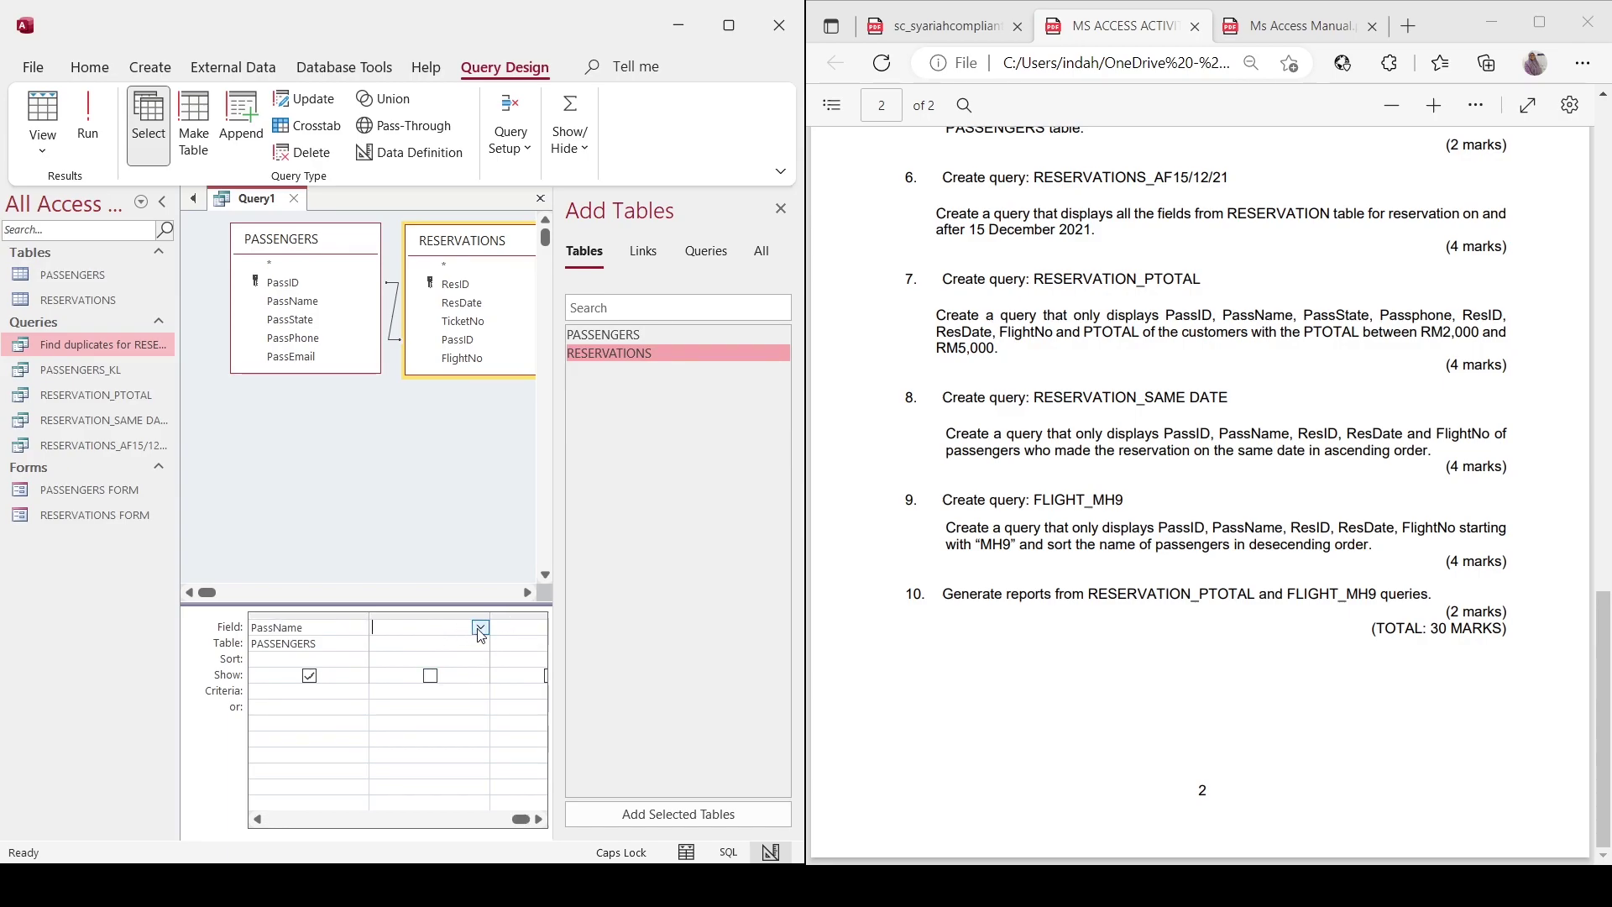
# Add ResID, ResDate and FlightNo from RESERVATIONS as the remaining fields.
pyautogui.click(467, 762)
pyautogui.click(478, 634)
pyautogui.click(480, 628)
pyautogui.click(432, 763)
pyautogui.click(517, 628)
pyautogui.write('FlightNo')
pyautogui.click(391, 701)
# Scroll the Ms Access Manual PDF back to the page 39 Comparison Operators table.
pyautogui.click(1297, 26)
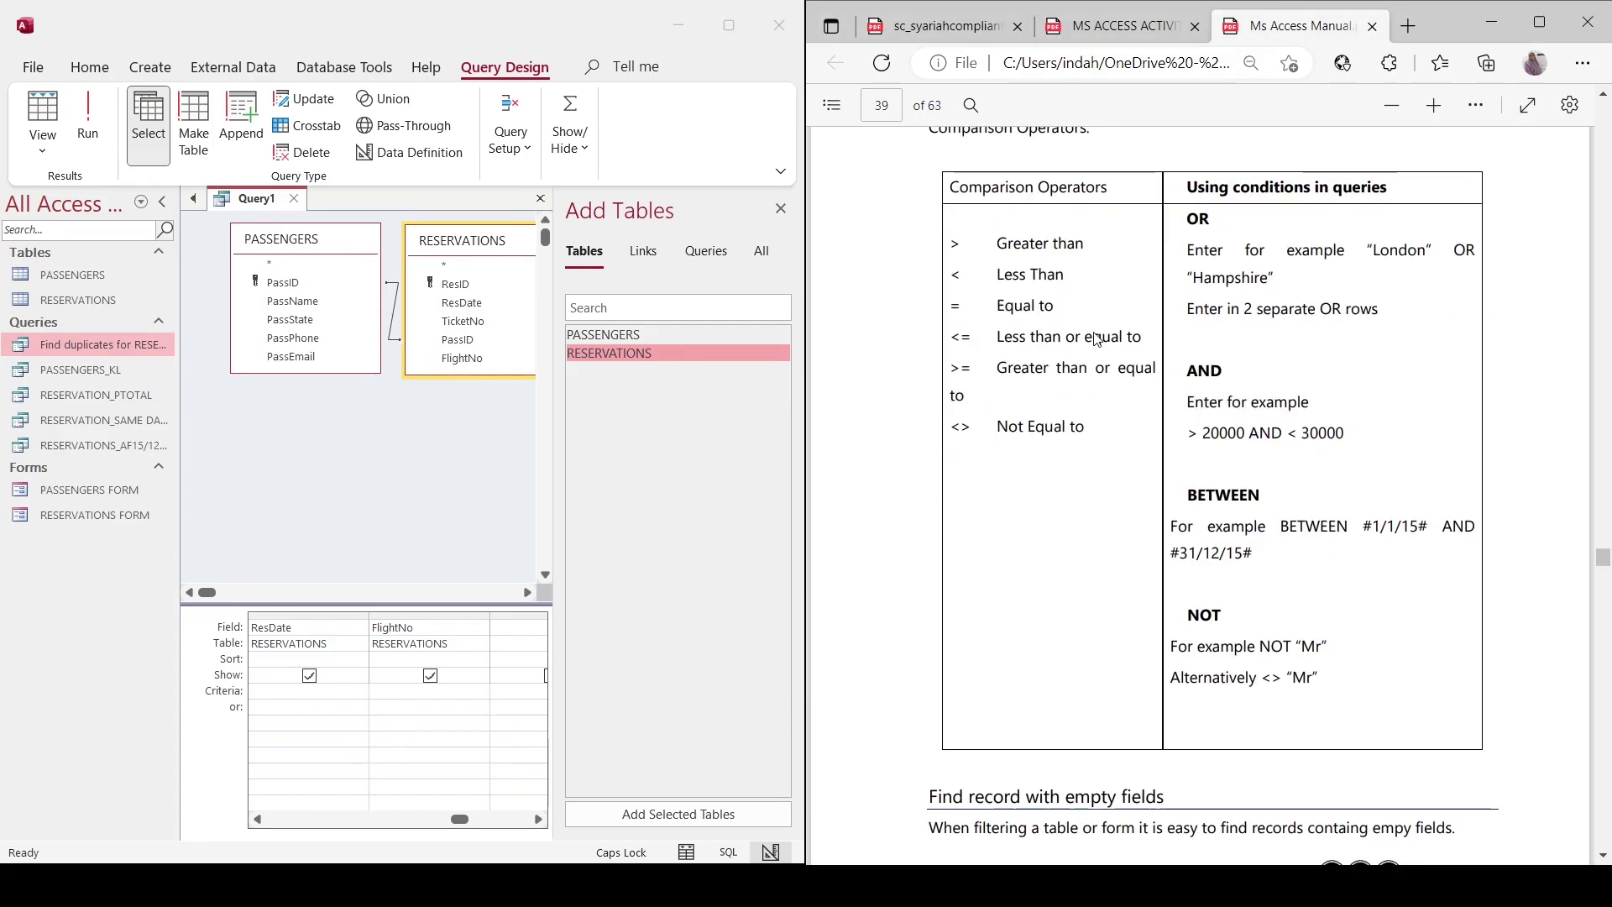
pyautogui.scroll(-15, 1044, 600)
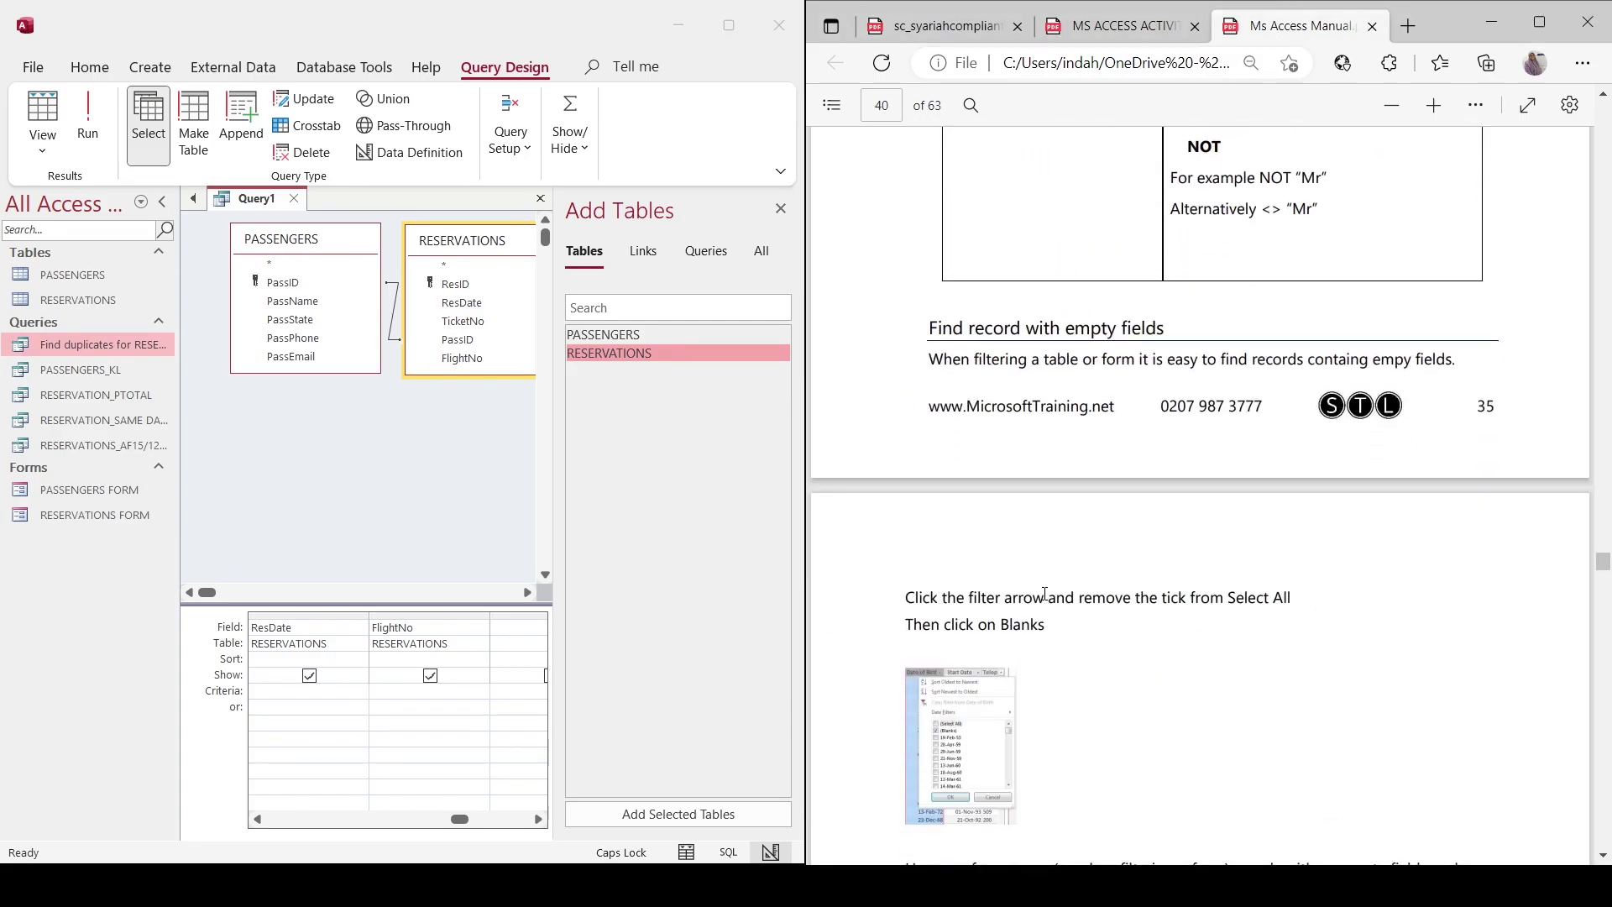
pyautogui.scroll(-15, 1045, 593)
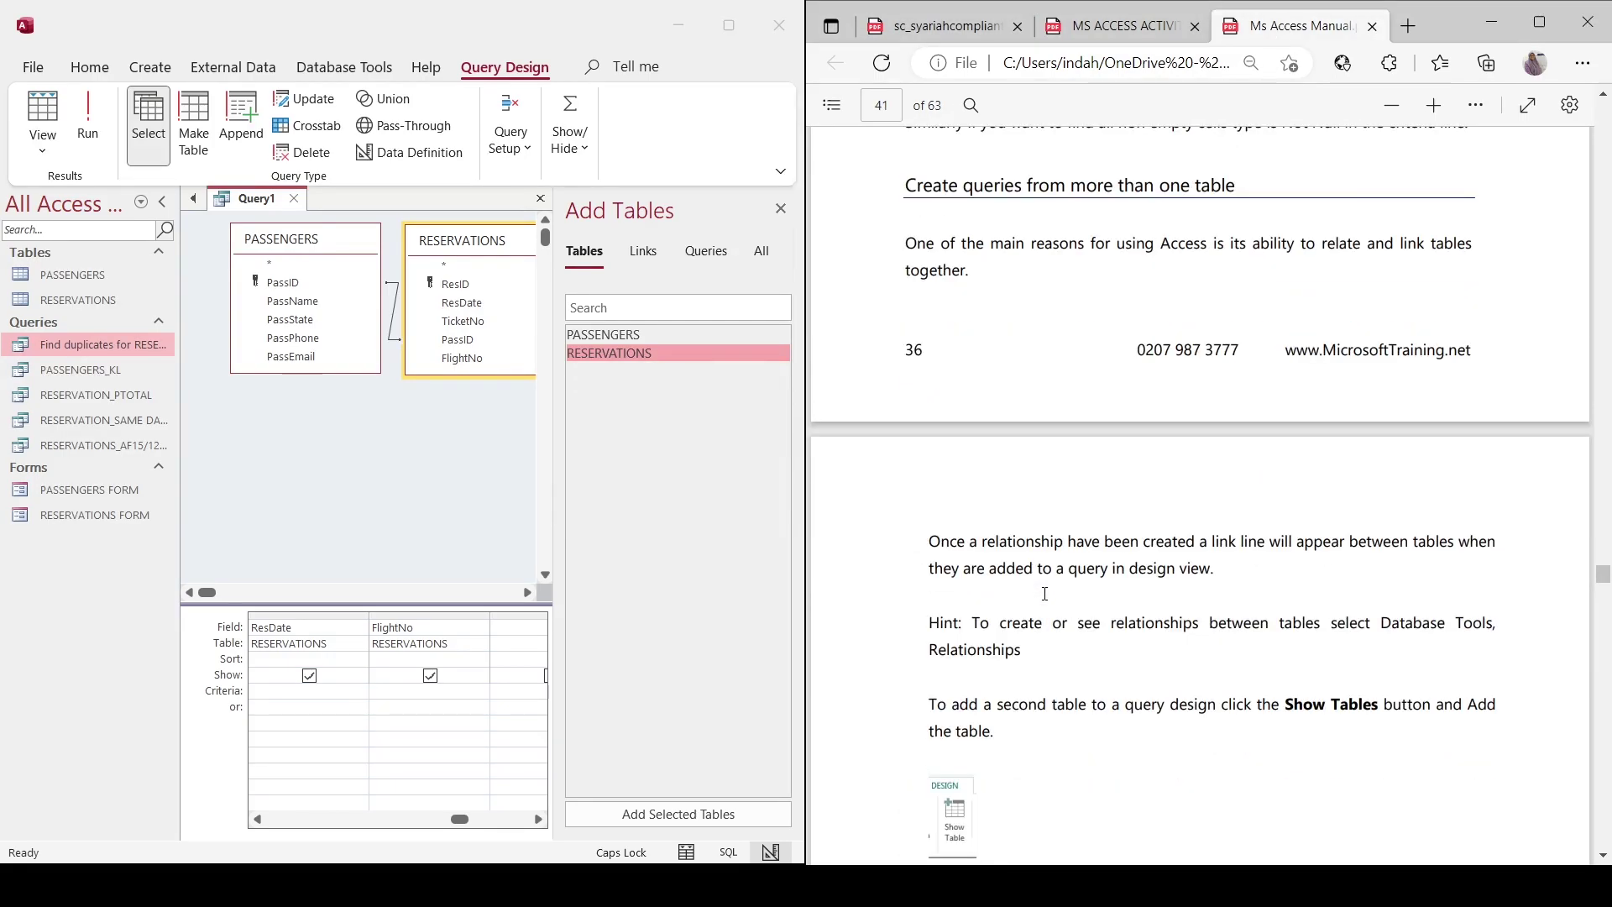
pyautogui.scroll(-15, 1044, 593)
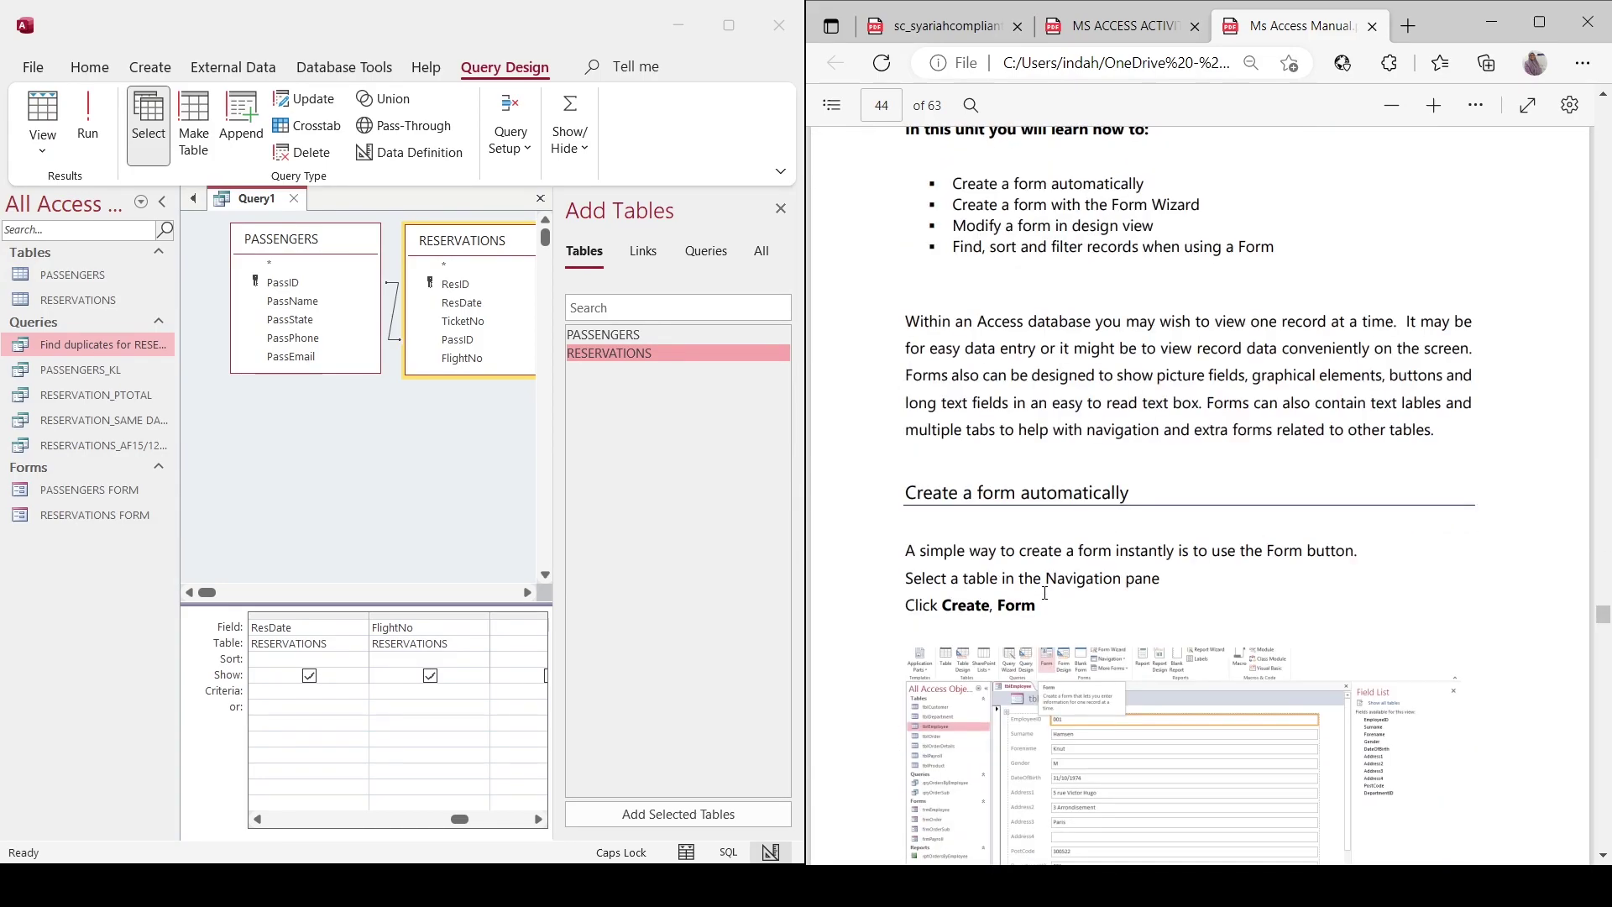
pyautogui.scroll(10, 1045, 594)
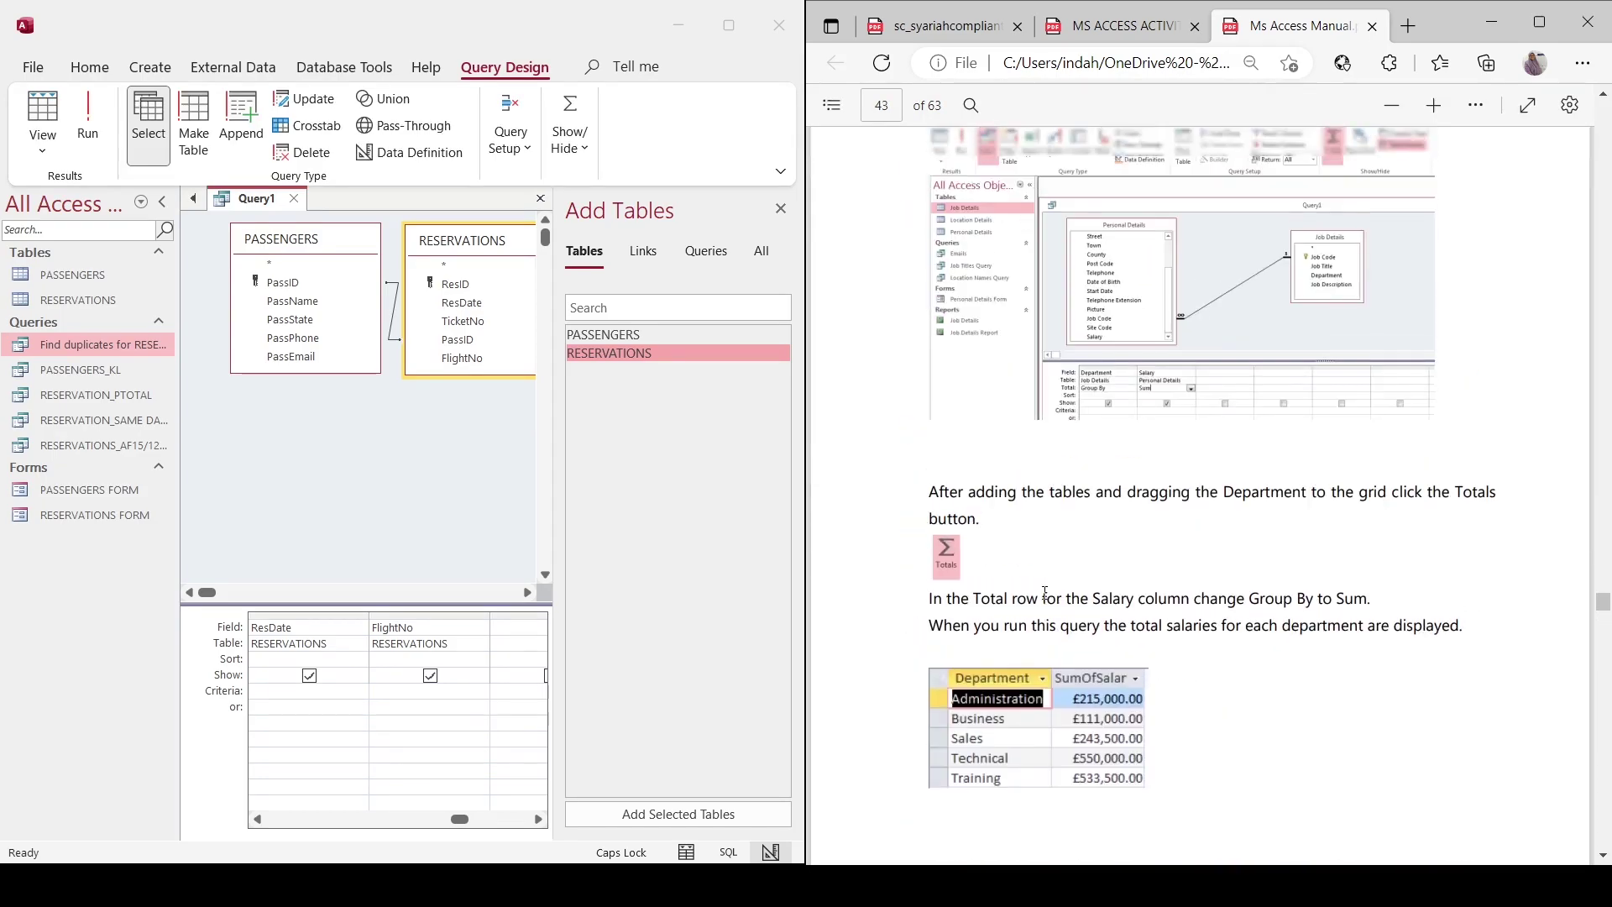
pyautogui.scroll(15, 1045, 593)
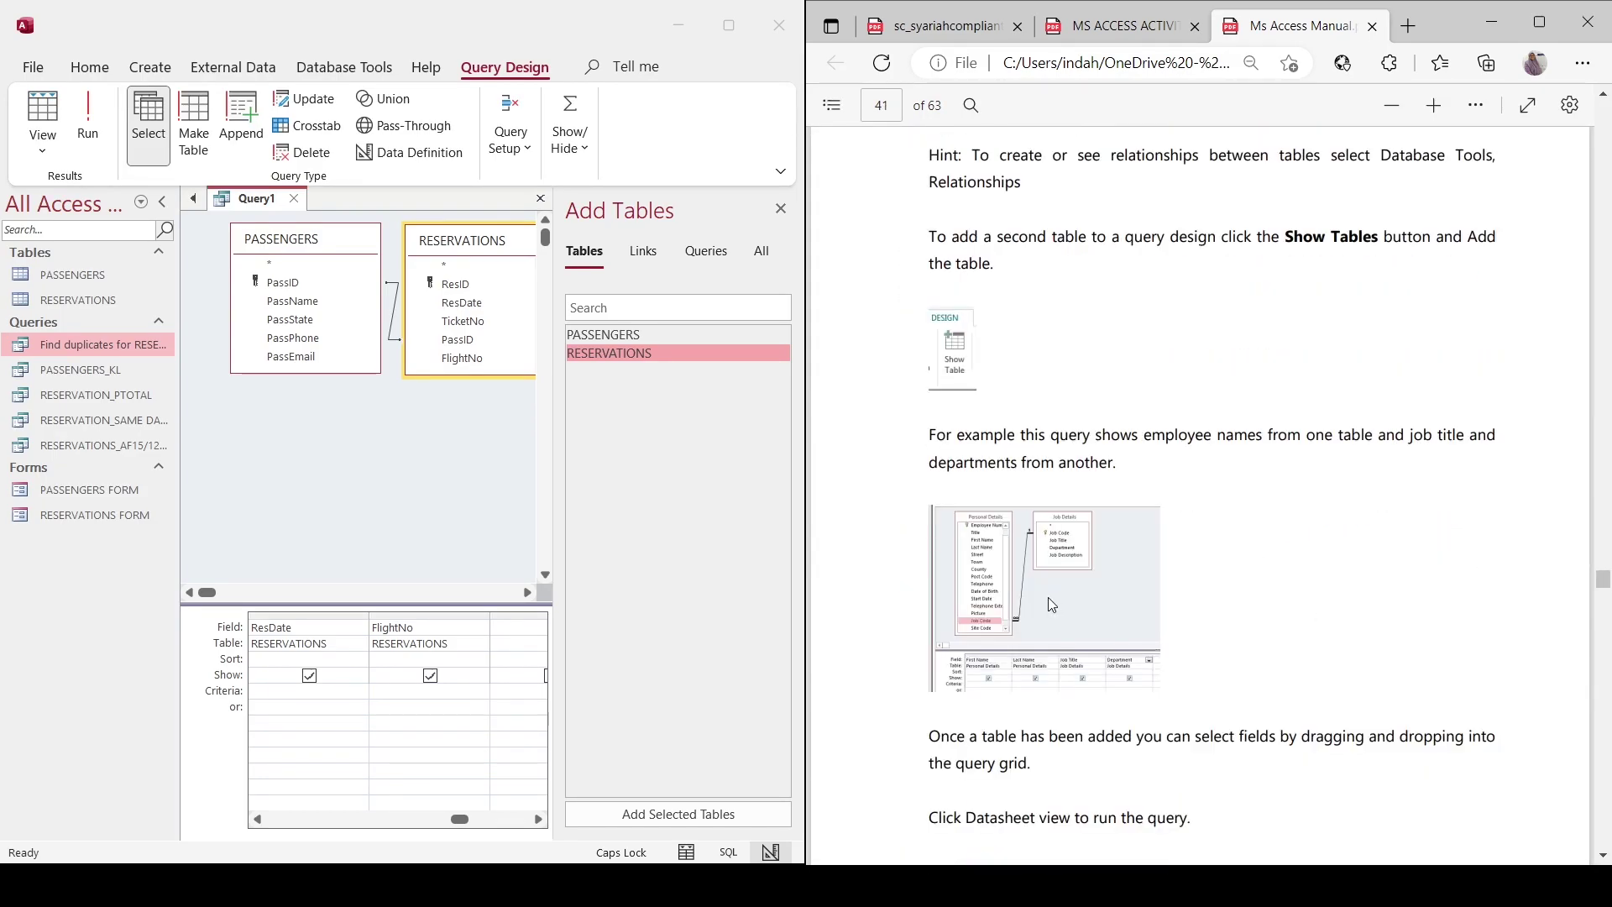
pyautogui.scroll(8, 1057, 559)
pyautogui.scroll(7, 1061, 565)
pyautogui.scroll(6, 1060, 565)
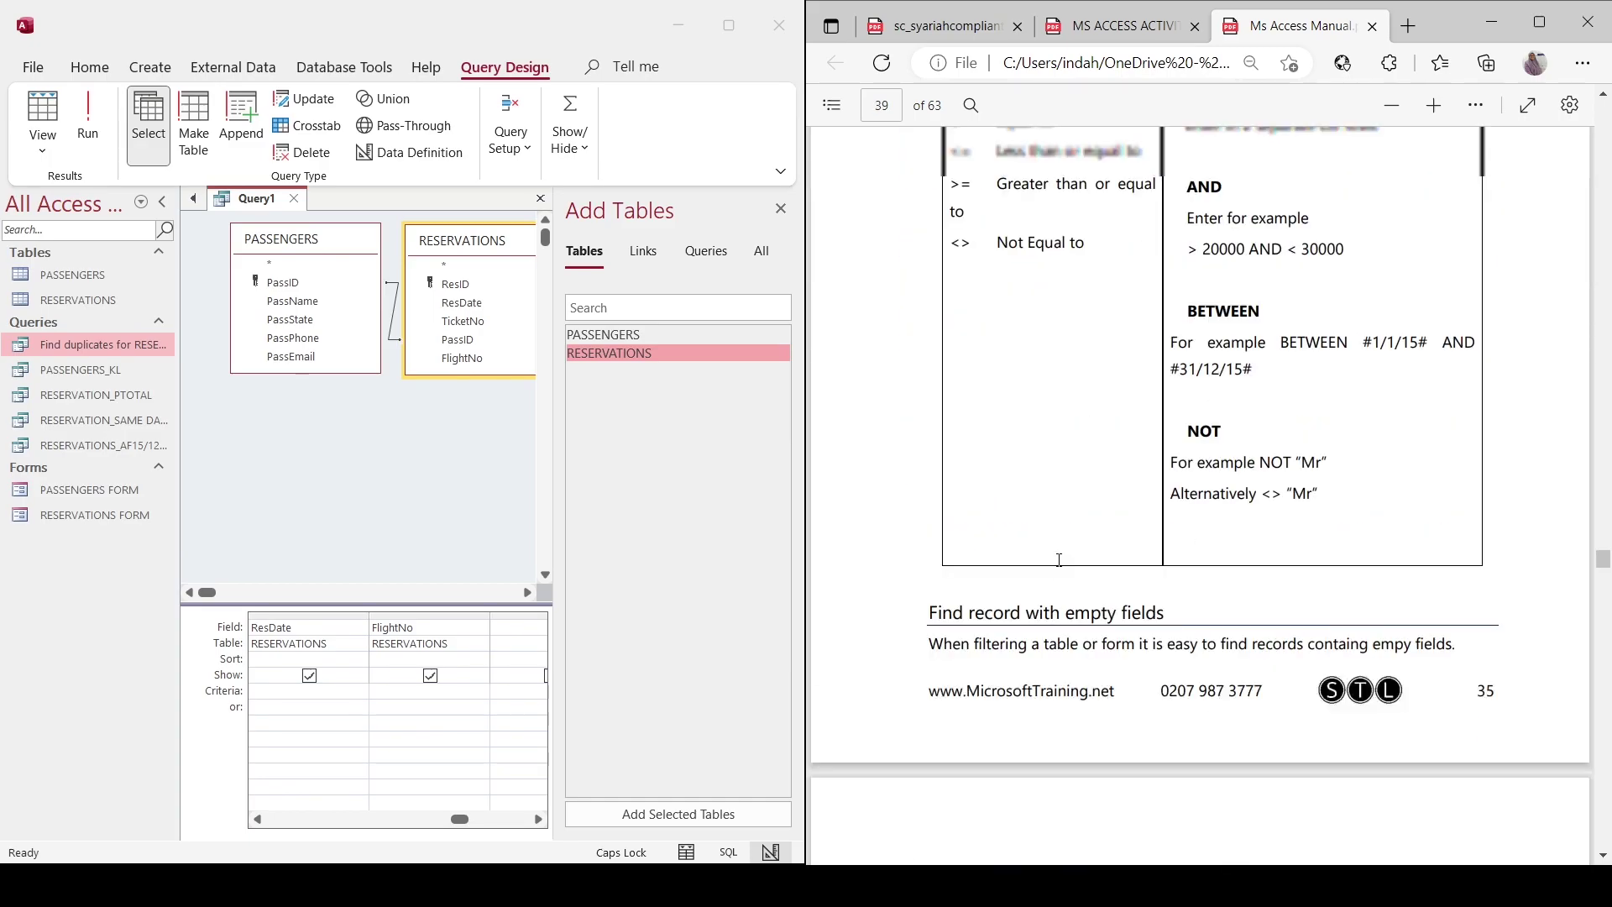
pyautogui.scroll(3, 1060, 560)
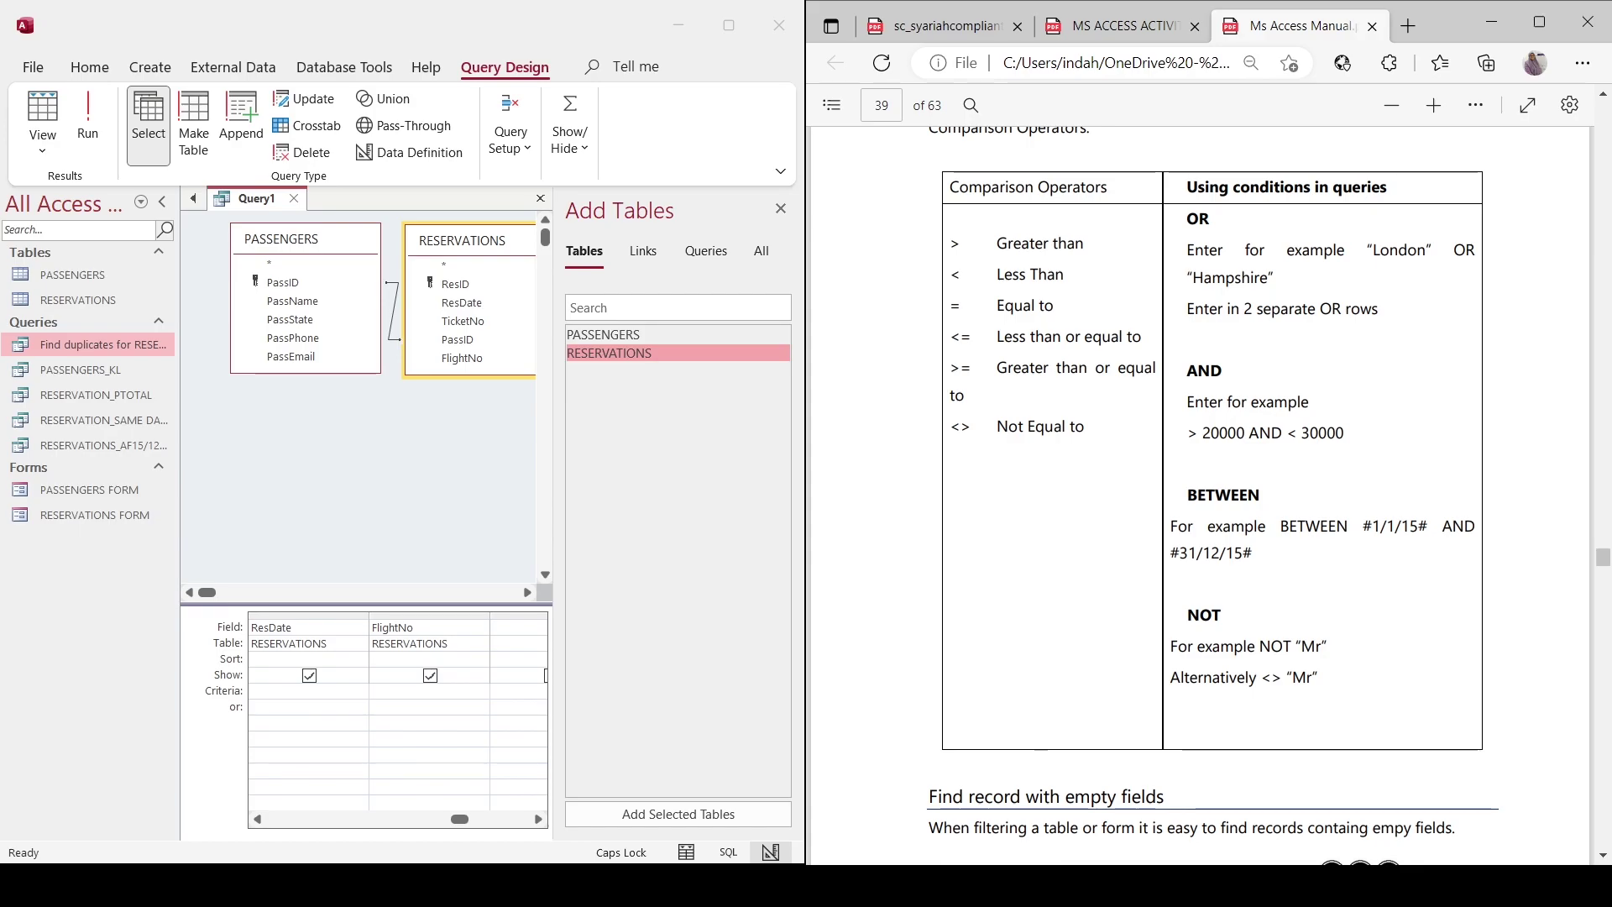
pyautogui.hotkey('alt', 'Tab')
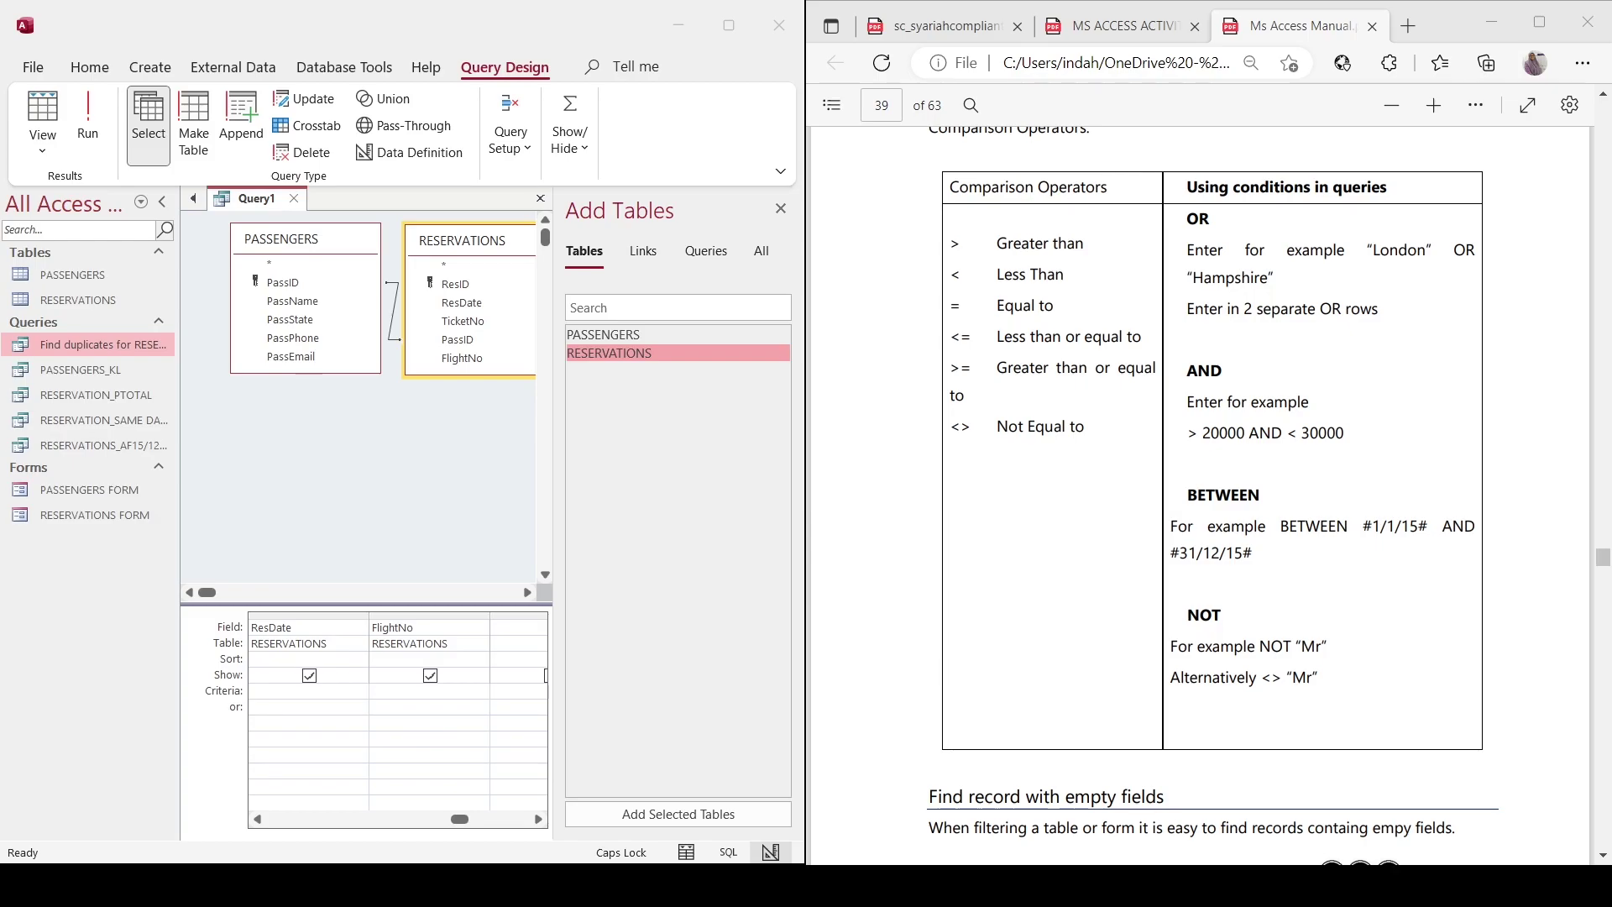
# Load the 'Examples of query criteria' page in a new tab and scroll to the Like U* example.
pyautogui.click(1408, 26)
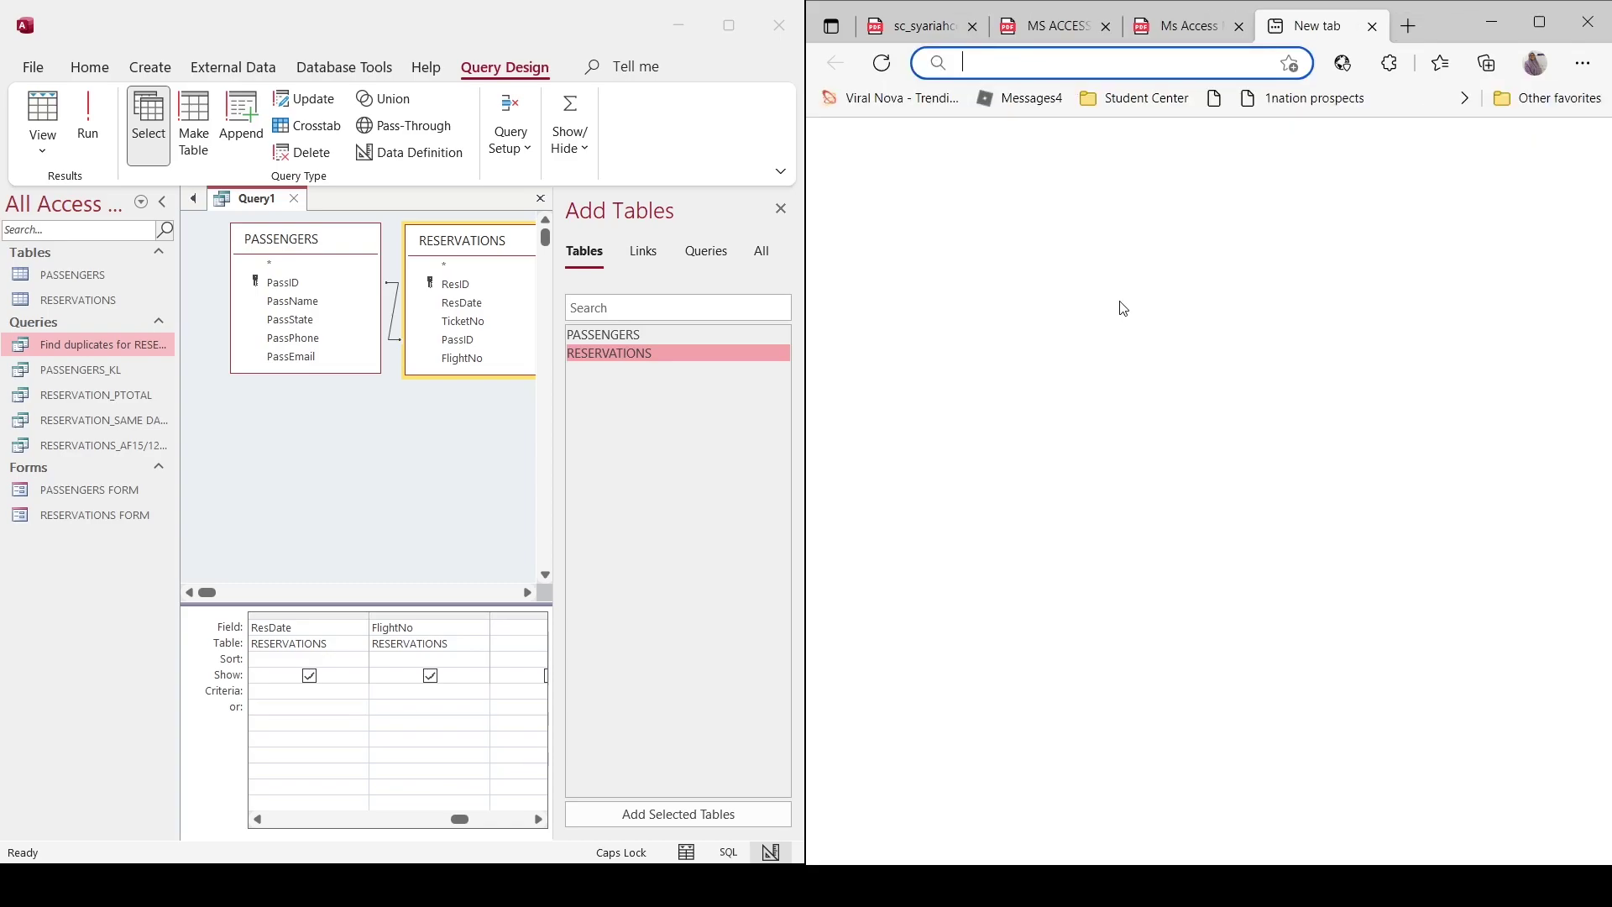
pyautogui.hotkey('ctrl', 'v')
pyautogui.press('Return')
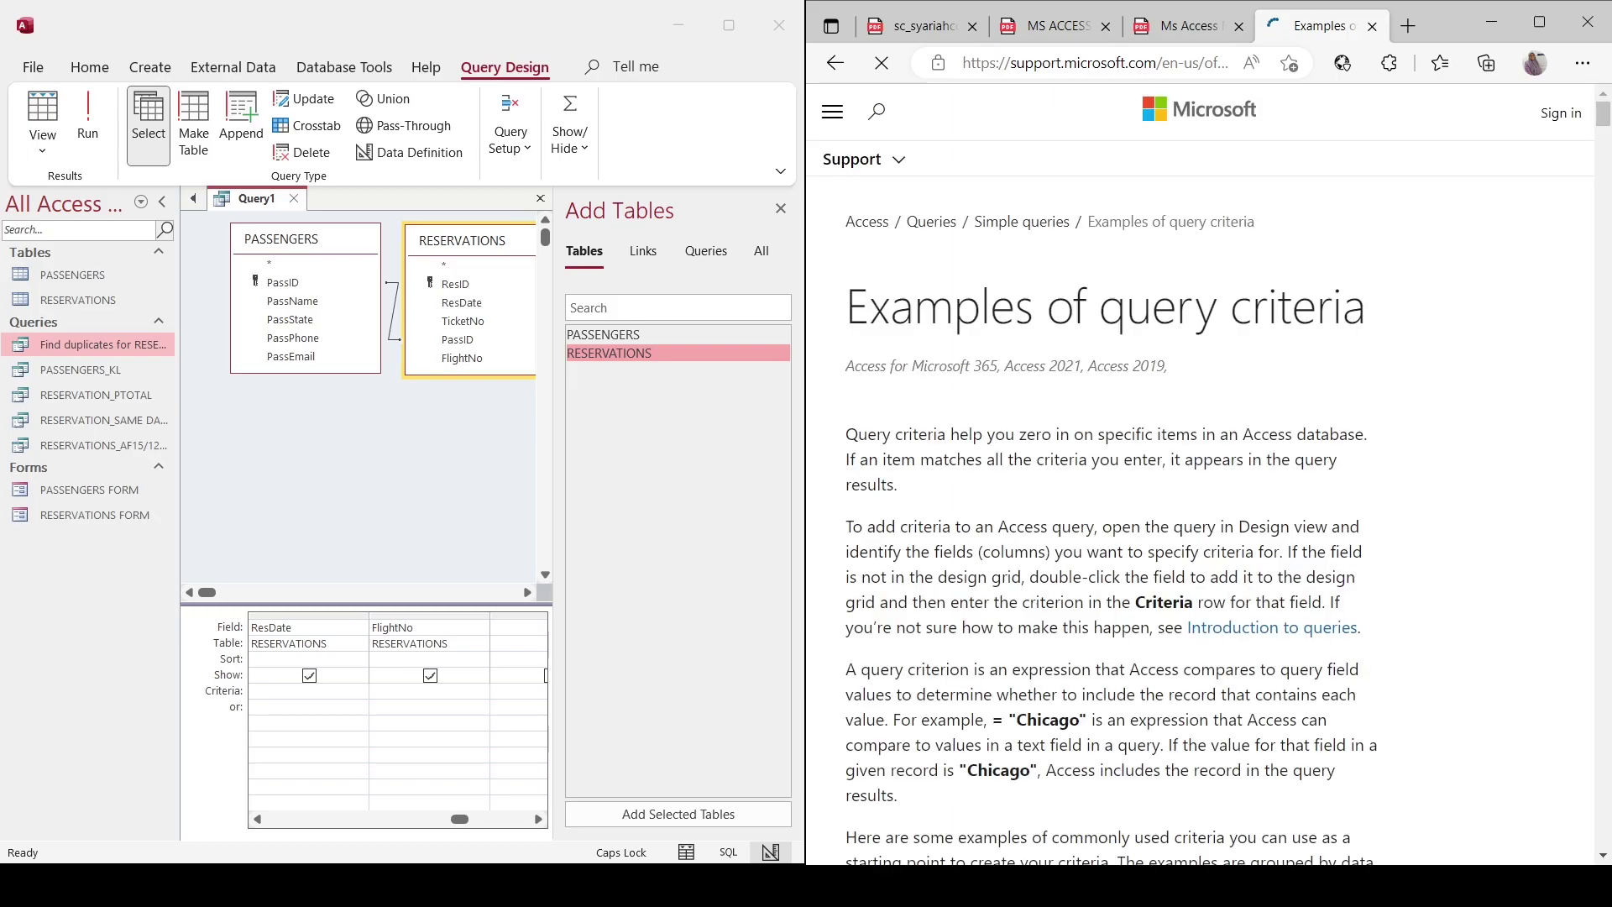
pyautogui.scroll(-10, 1209, 470)
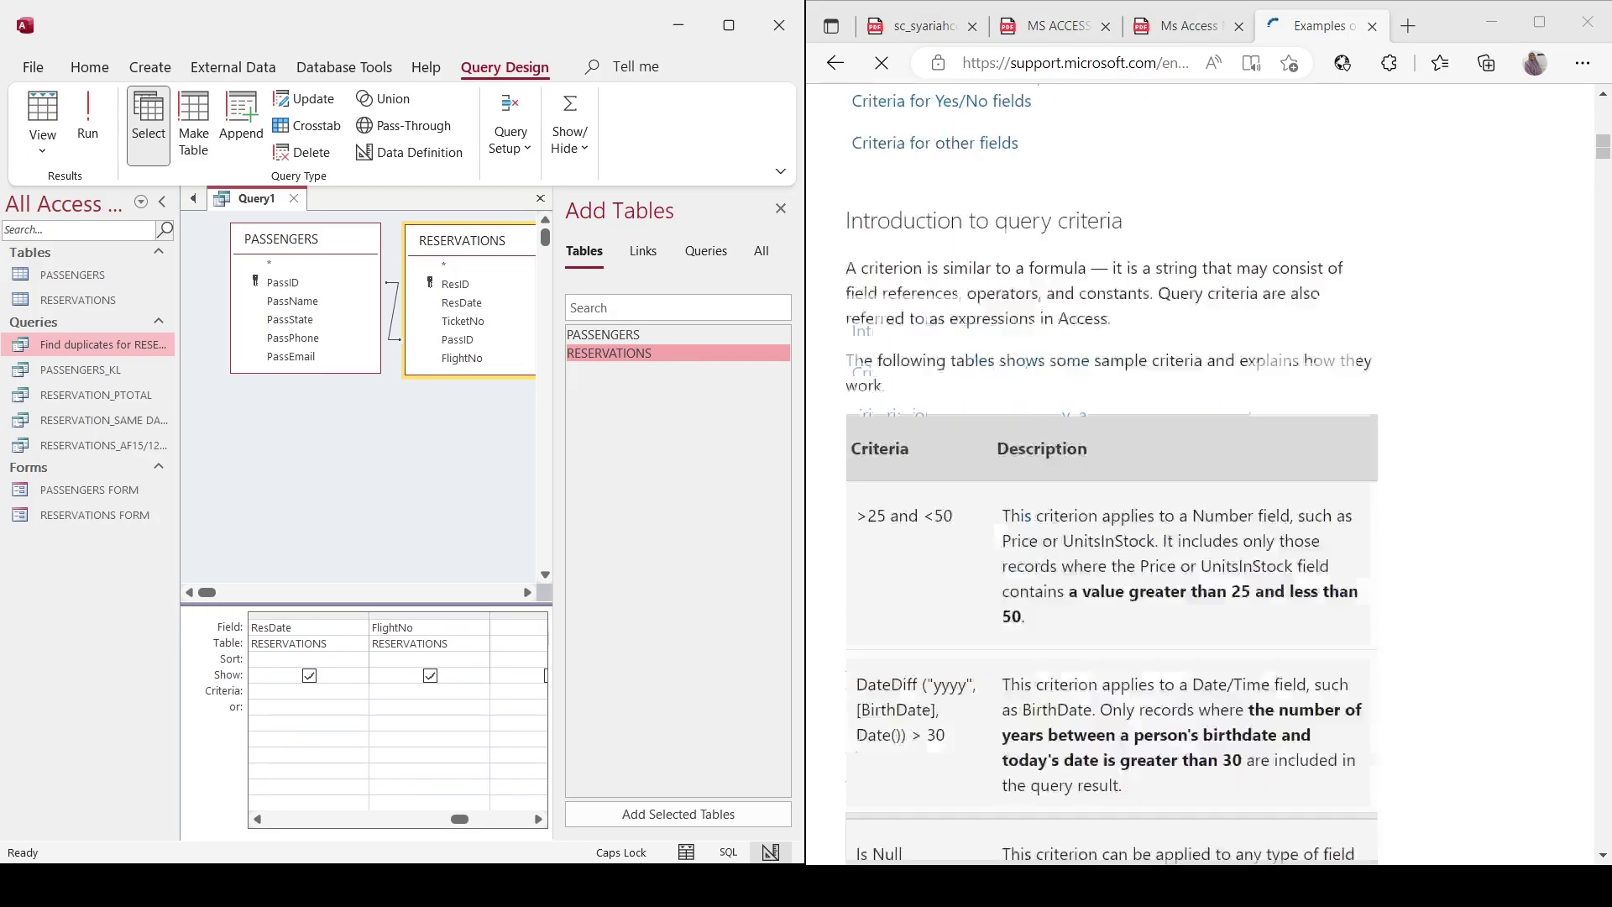
pyautogui.scroll(-10, 1209, 470)
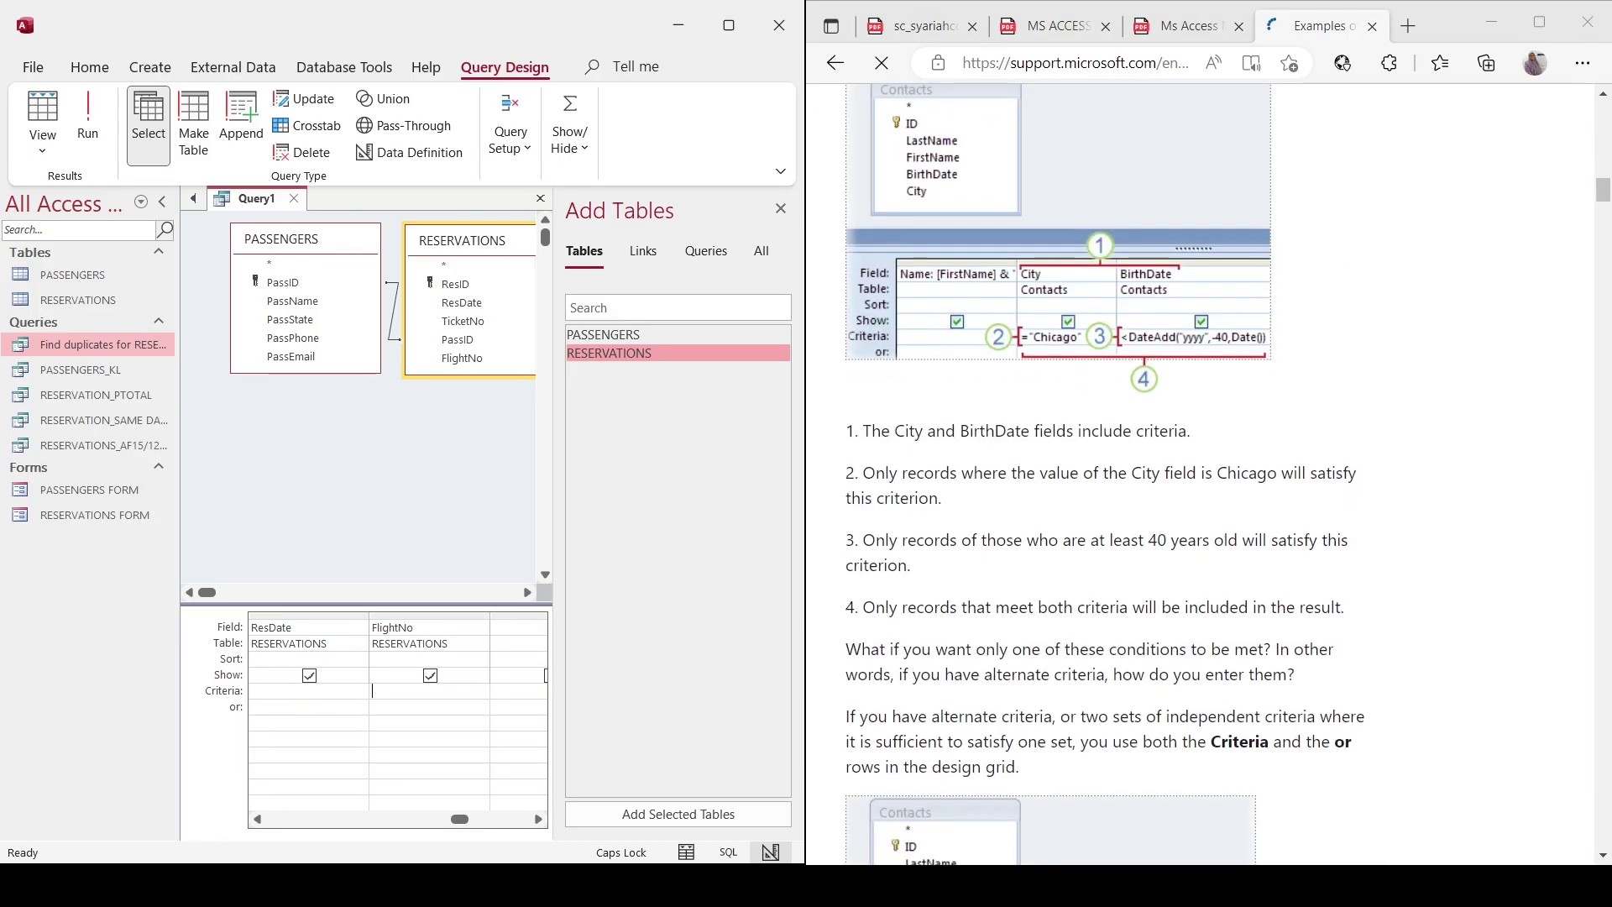
pyautogui.scroll(-10, 1209, 470)
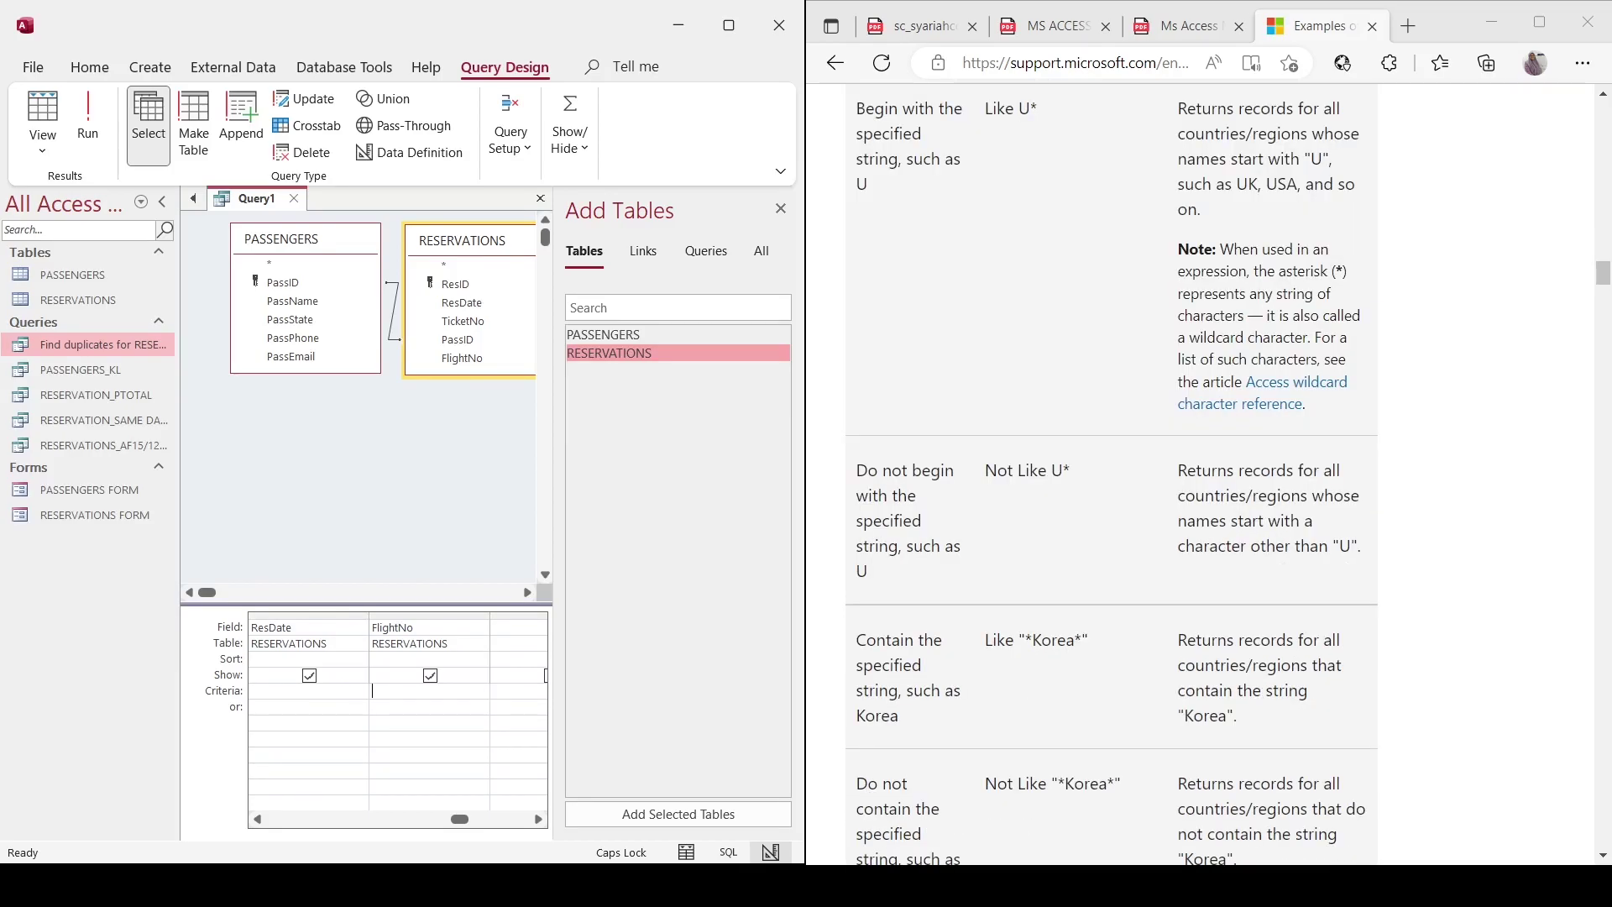
pyautogui.scroll(2, 1209, 471)
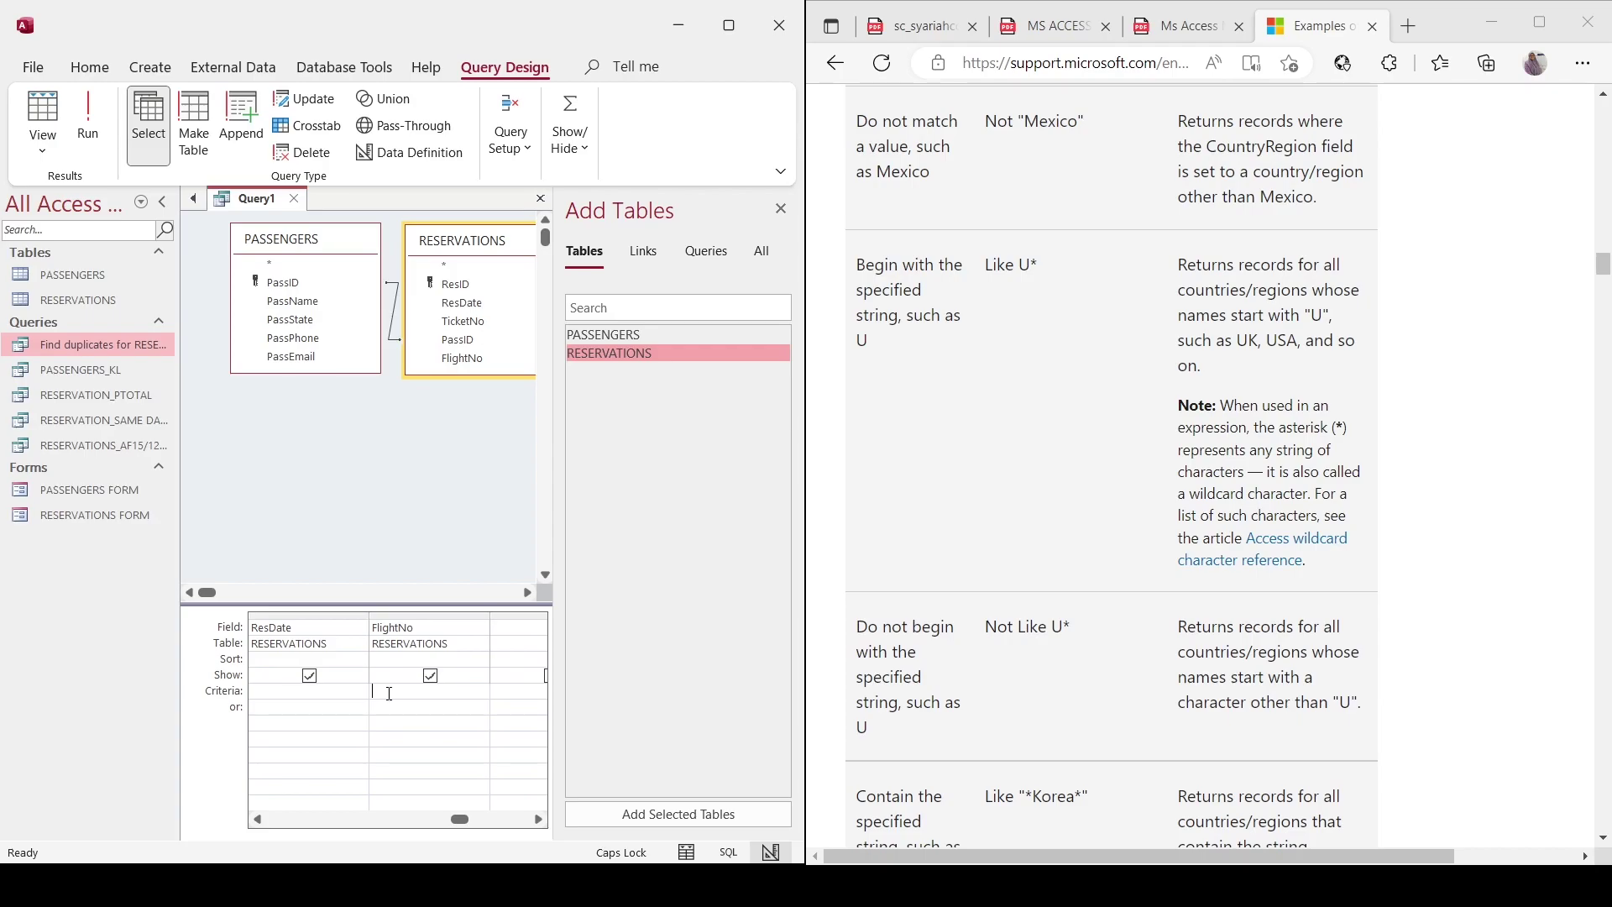
# Give FlightNo the criterion Like MH9* and run it, returning reservations 001, 003 and 008.
pyautogui.press('capslock')
pyautogui.moveTo(461, 818); pyautogui.dragTo(402, 819)
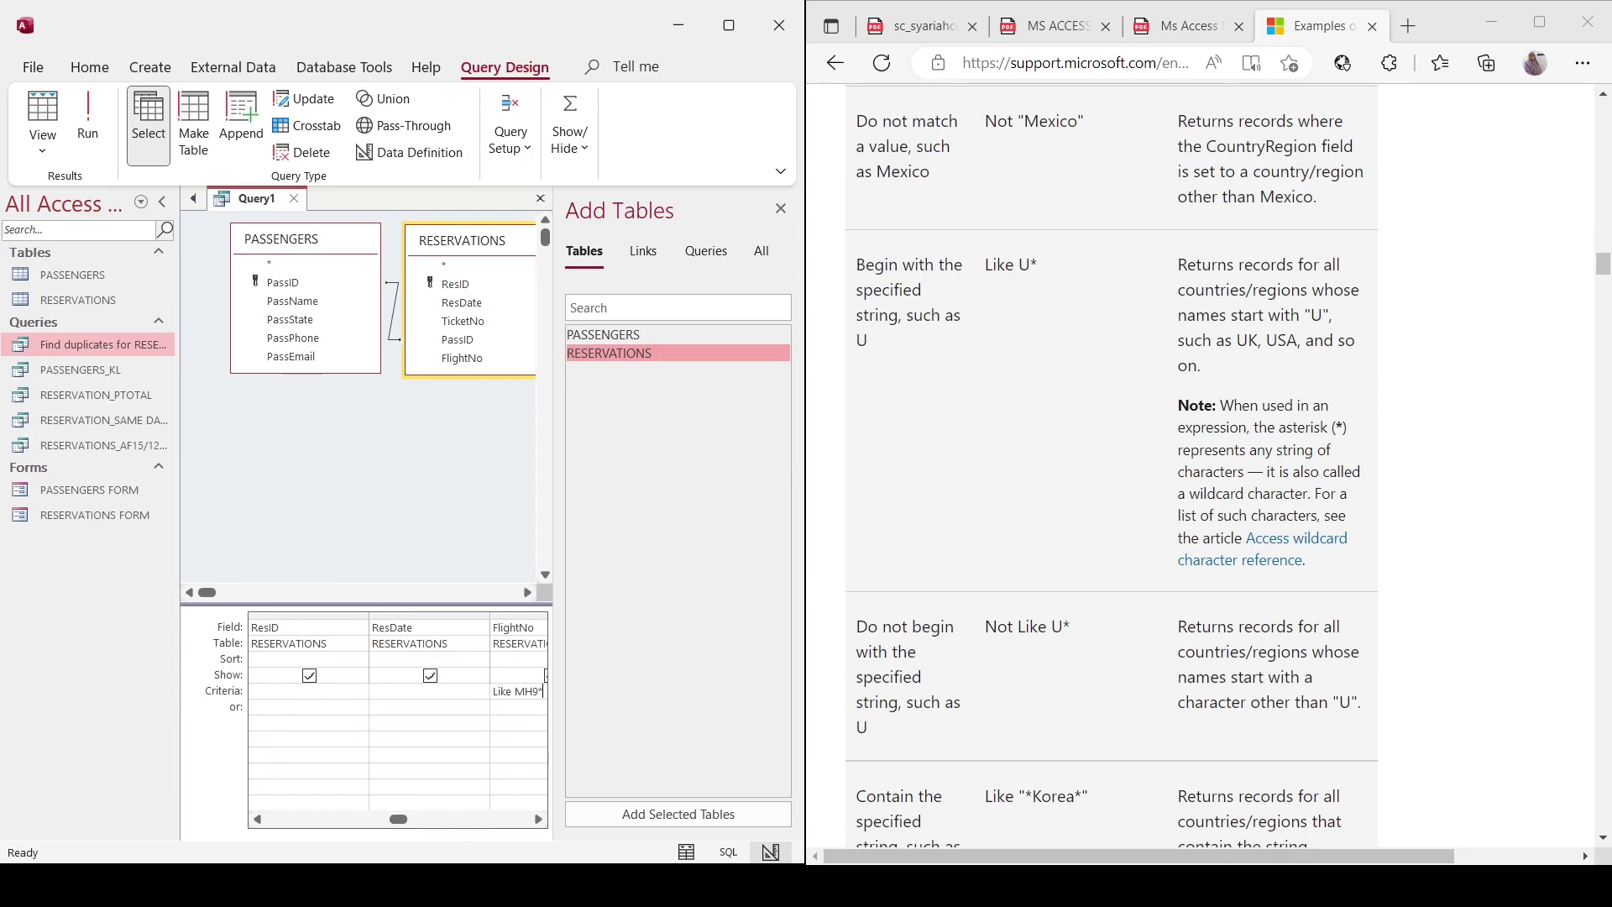
pyautogui.moveTo(398, 819); pyautogui.dragTo(275, 822)
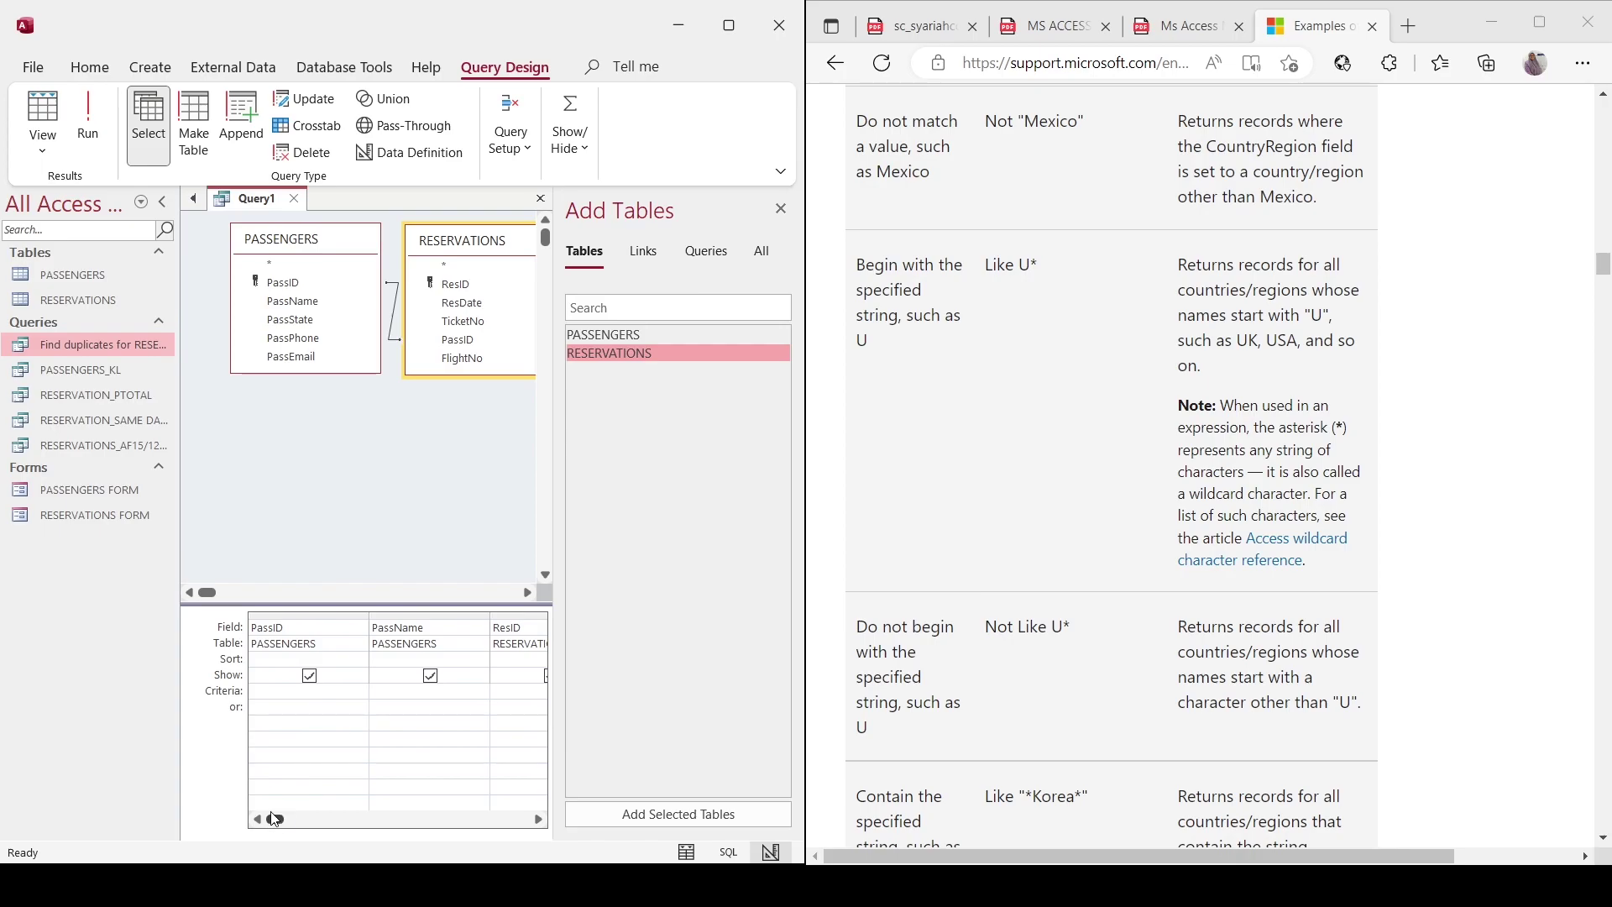
pyautogui.scroll(5, 1111, 462)
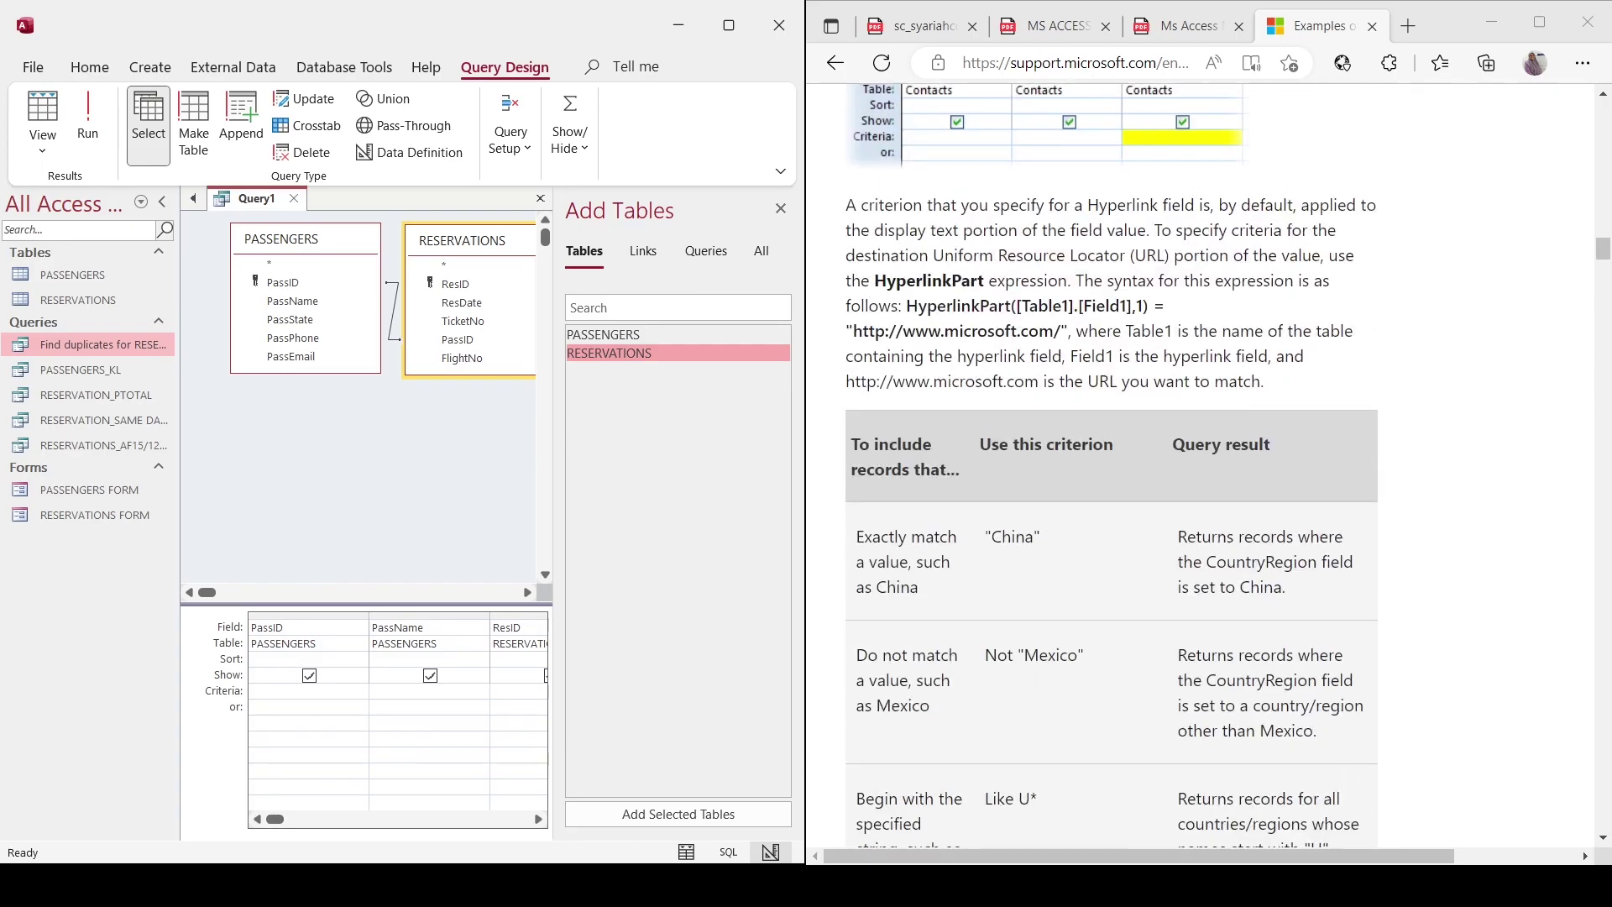
pyautogui.scroll(8, 1111, 462)
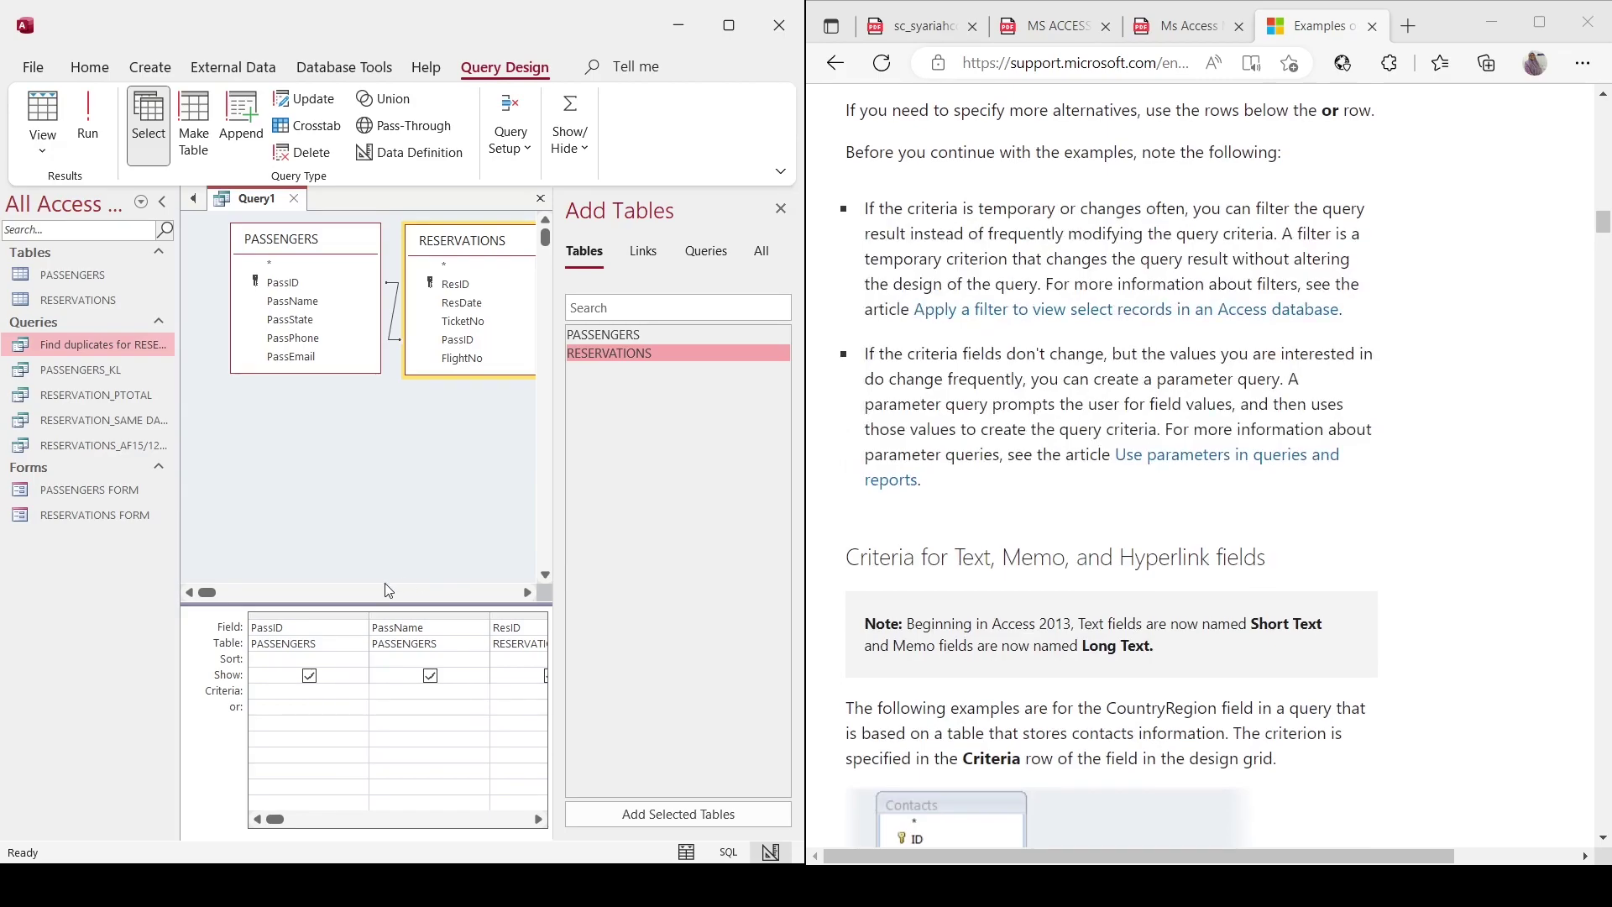
pyautogui.click(87, 130)
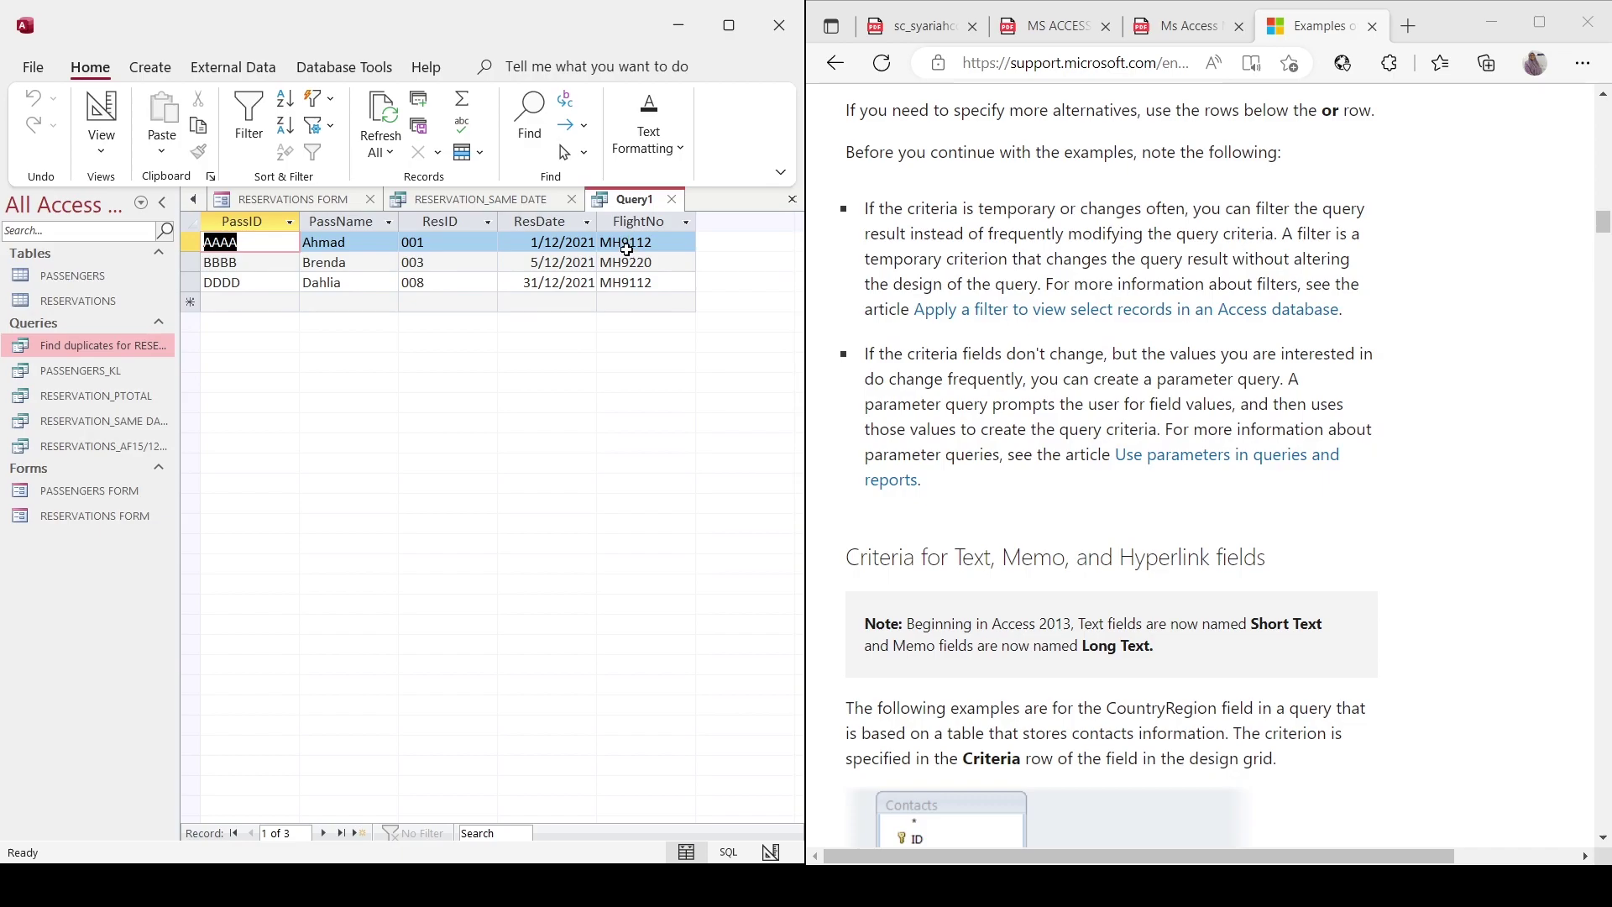
# Check the assignment PDF, then save Query1 in Access as FLIGHT_MH9.
pyautogui.click(1055, 27)
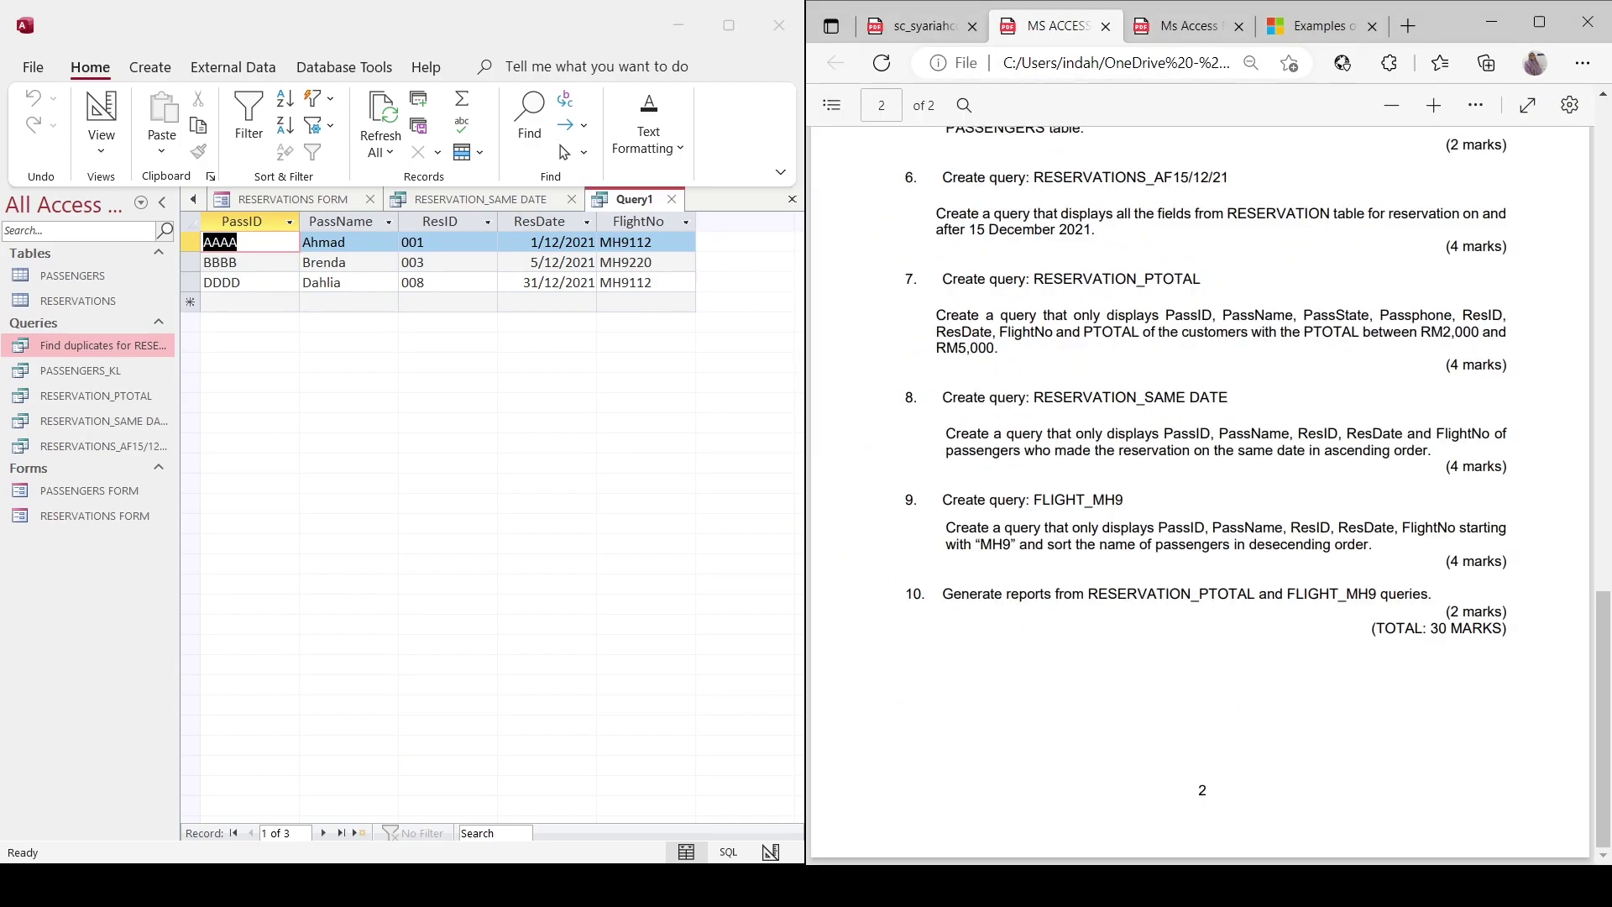
pyautogui.click(663, 240)
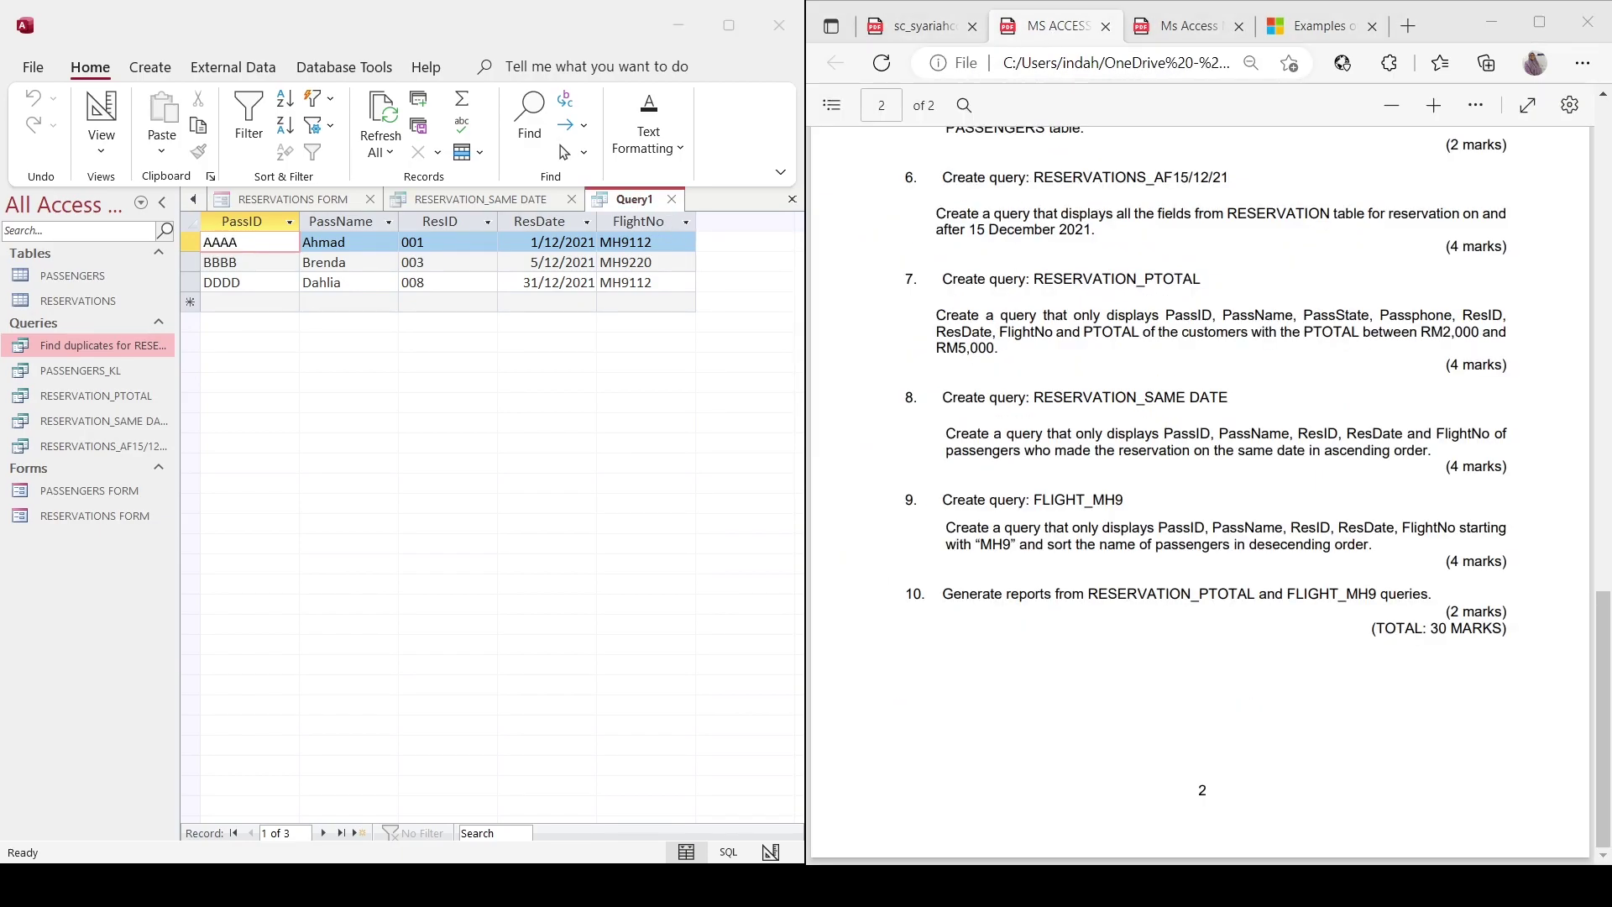
pyautogui.press('capslock')
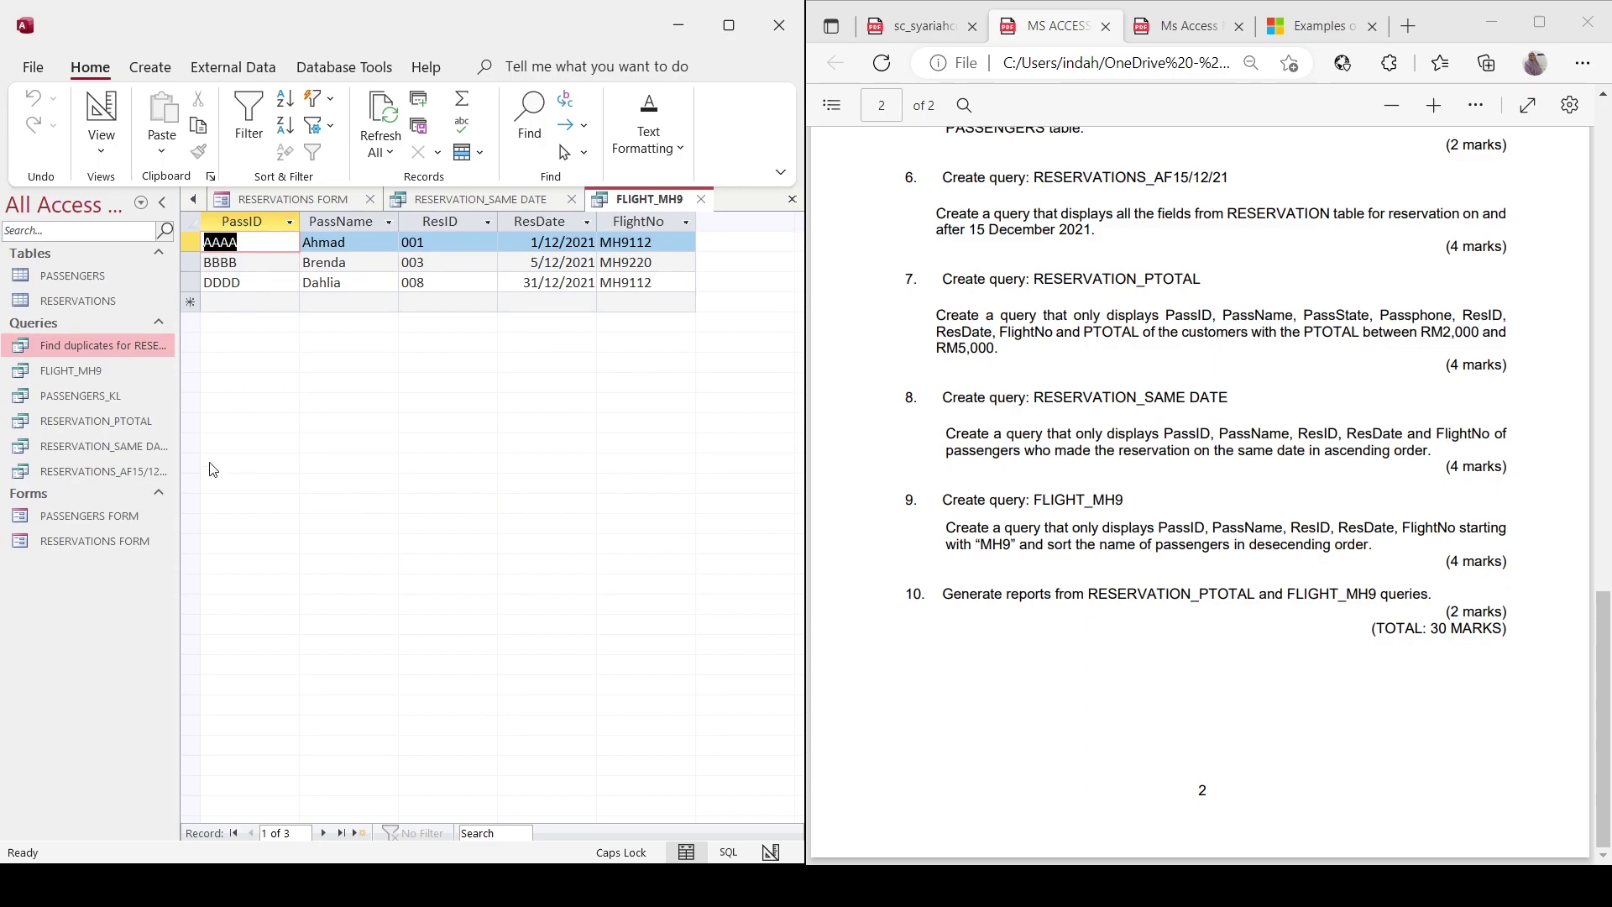
pyautogui.click(123, 422)
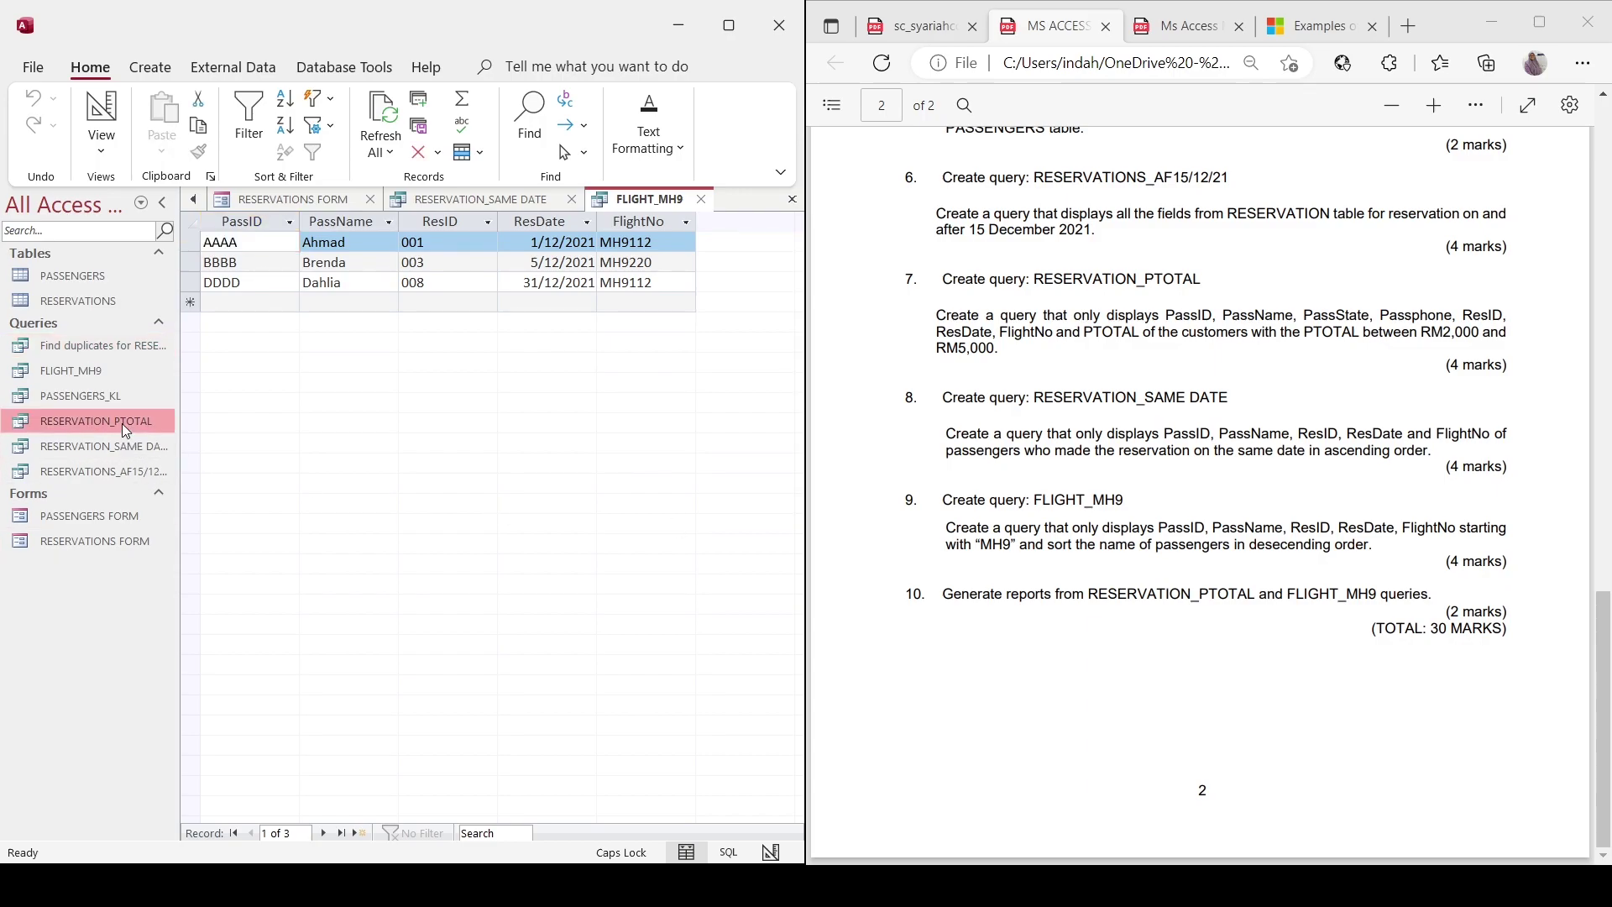
# Generate a report from the RESERVATION_PTOTAL query, switch it to Layout View and save it.
pyautogui.doubleClick(122, 423)
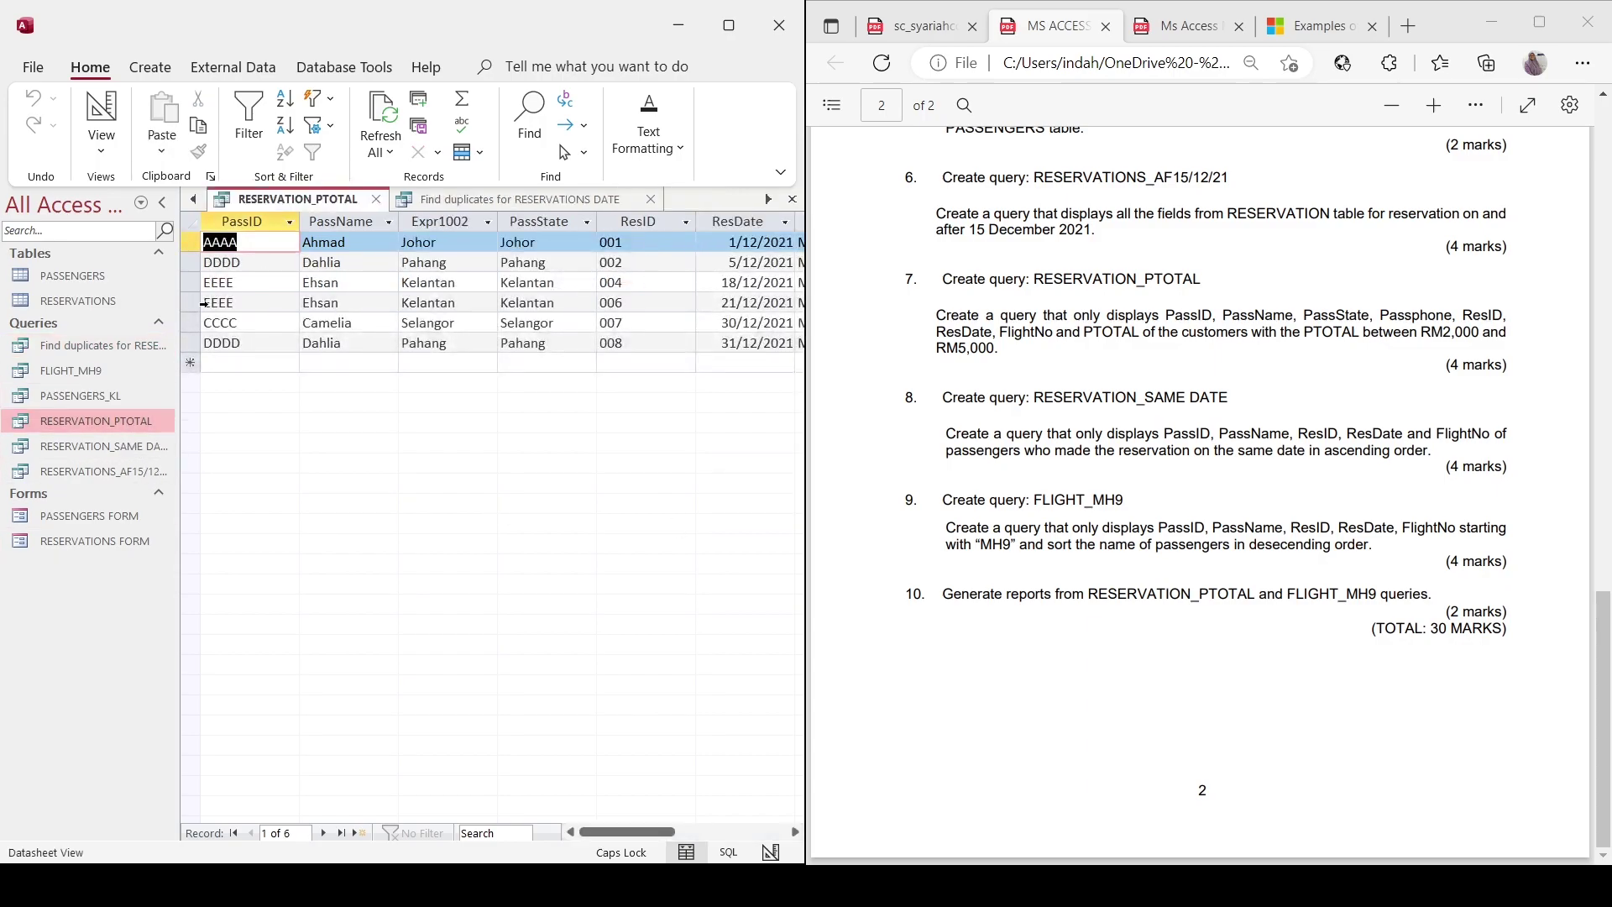
pyautogui.click(152, 66)
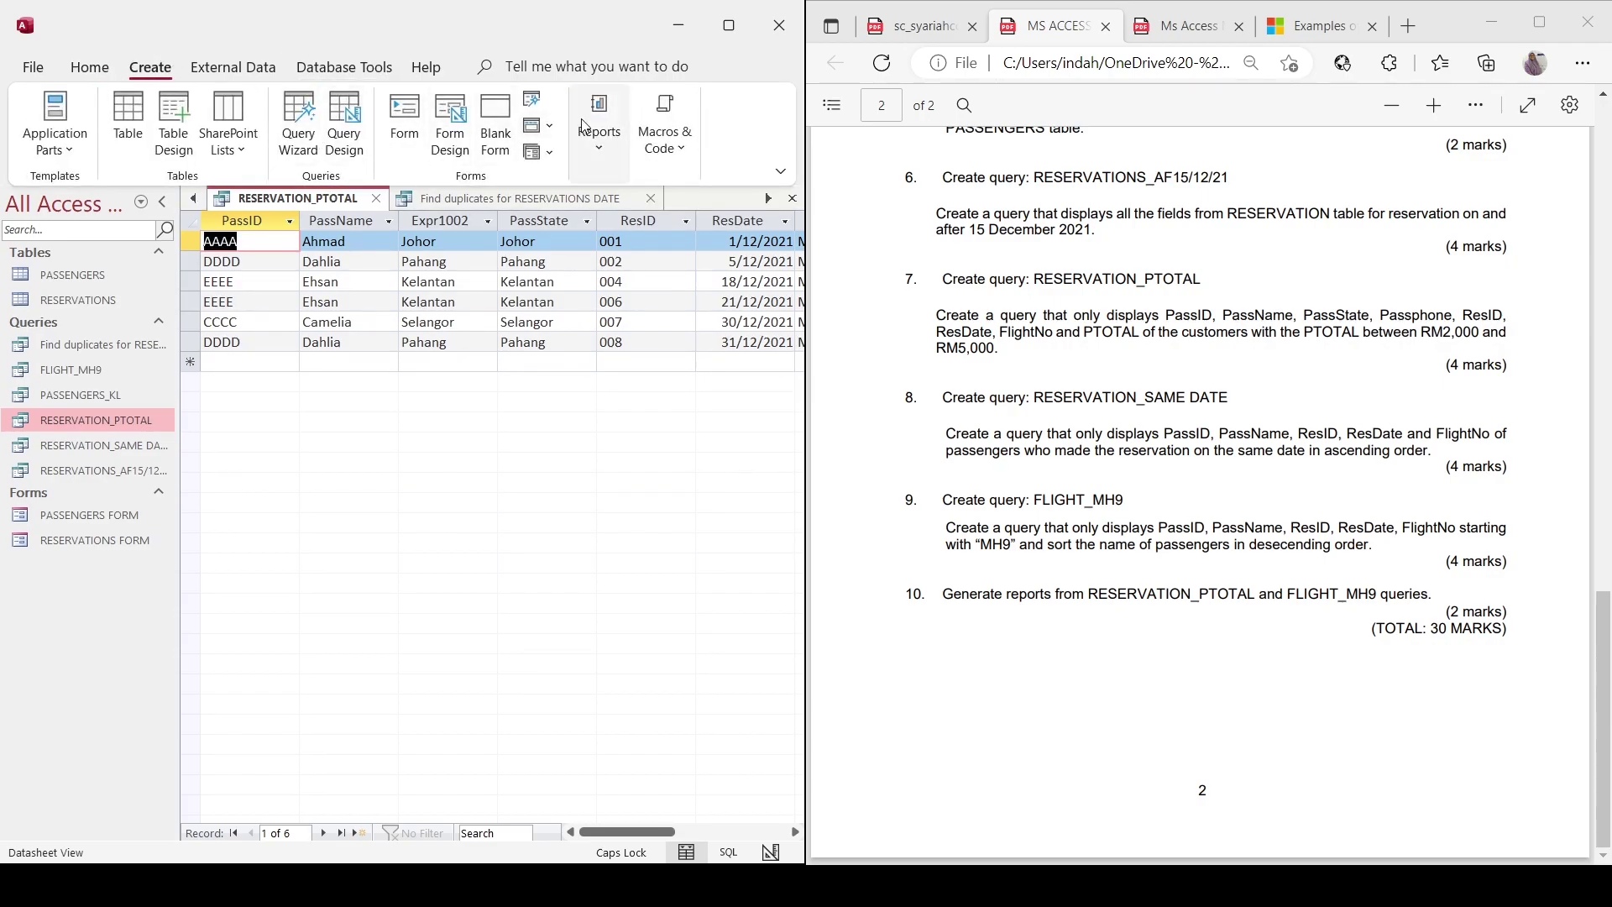
pyautogui.click(596, 144)
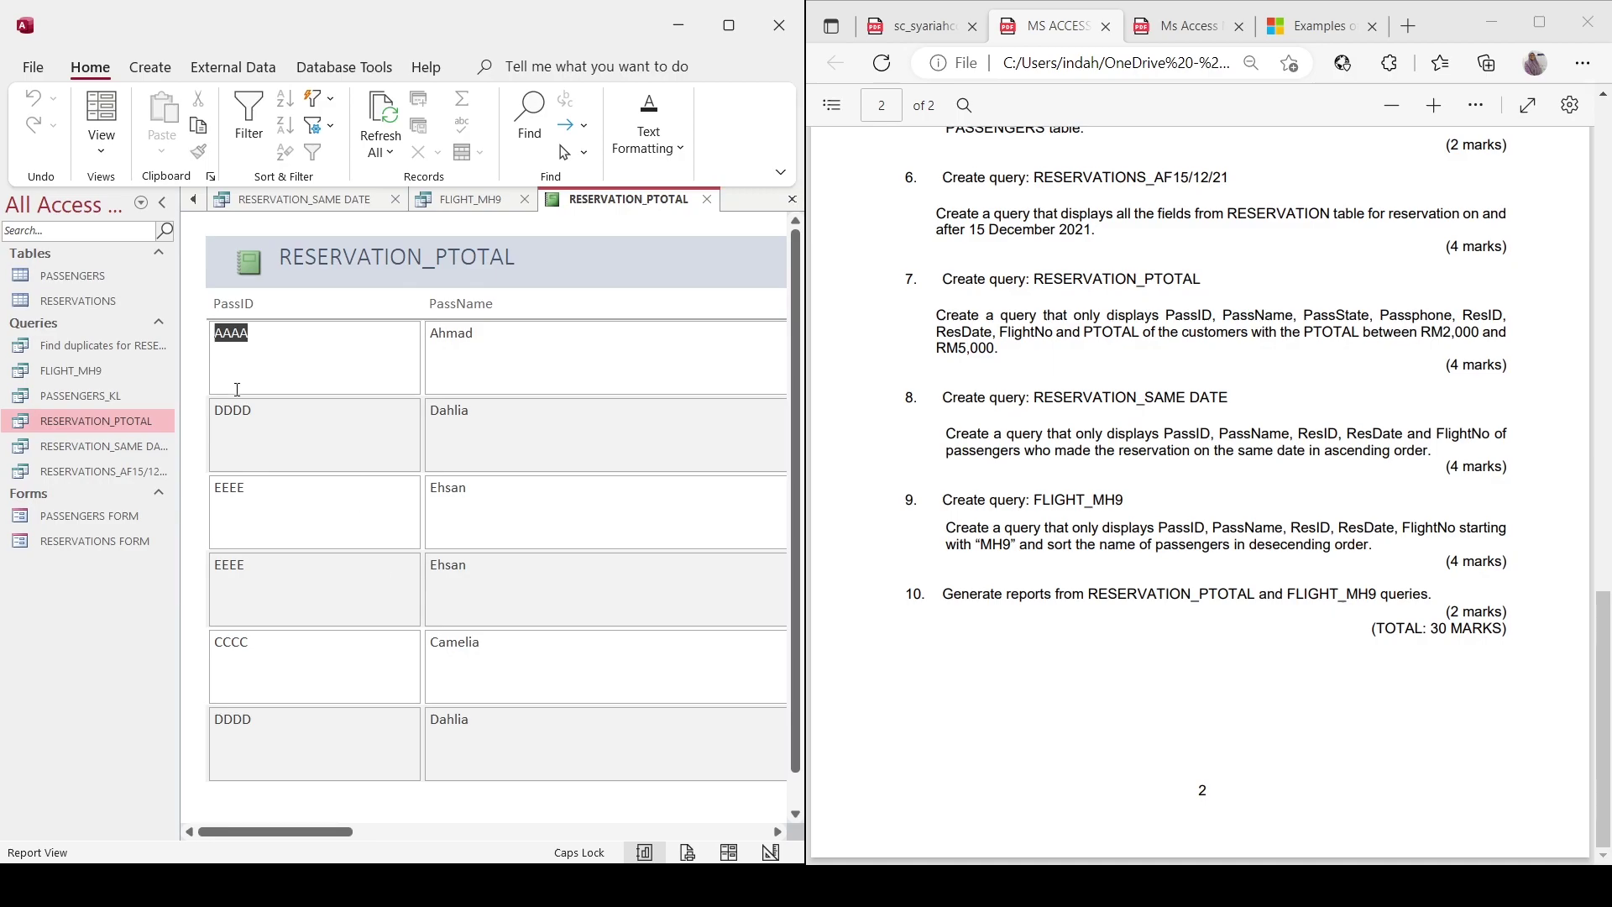
pyautogui.click(102, 106)
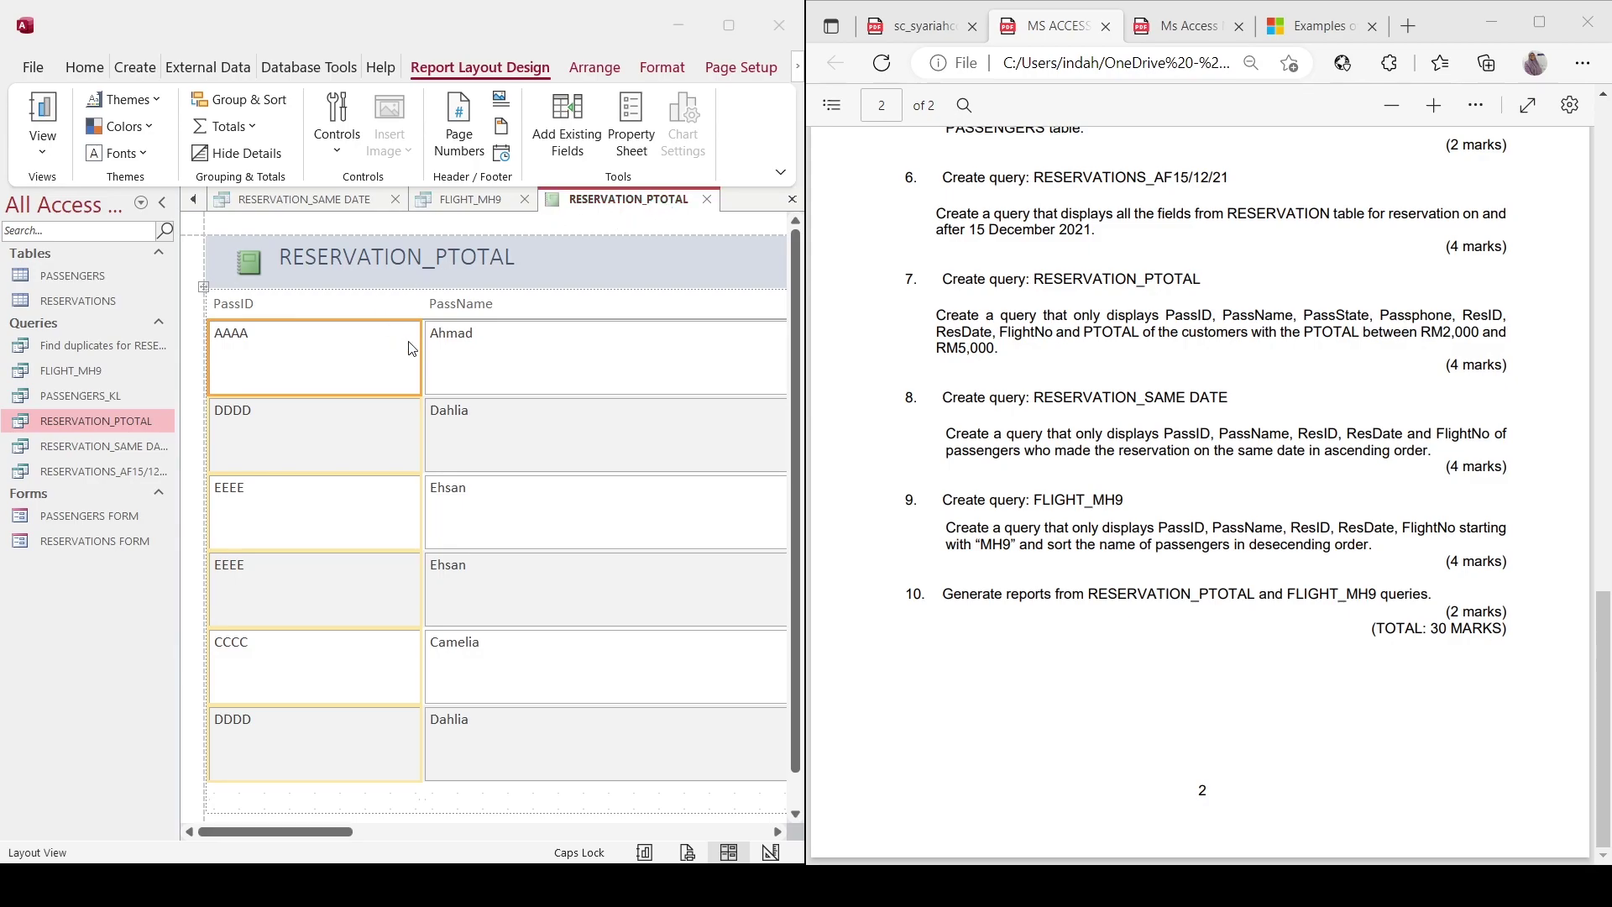
pyautogui.press('Return')
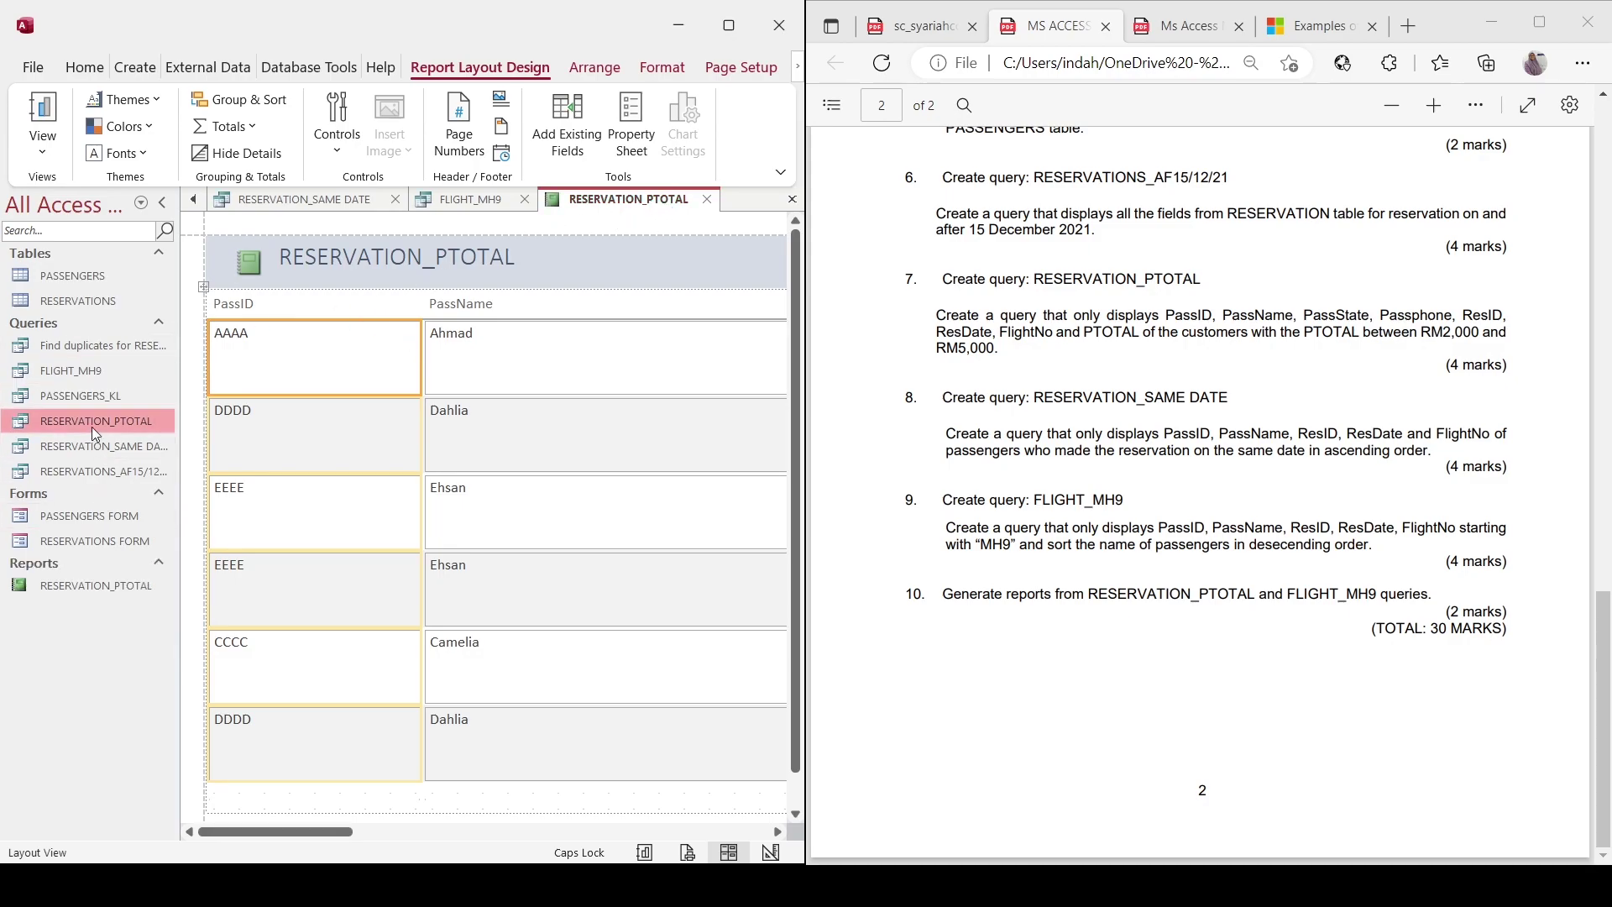
# Build a report from the FLIGHT_MH9 query, save it as FLIGHT_MH9, and show its three MH9 reservations in Report View.
pyautogui.doubleClick(86, 372)
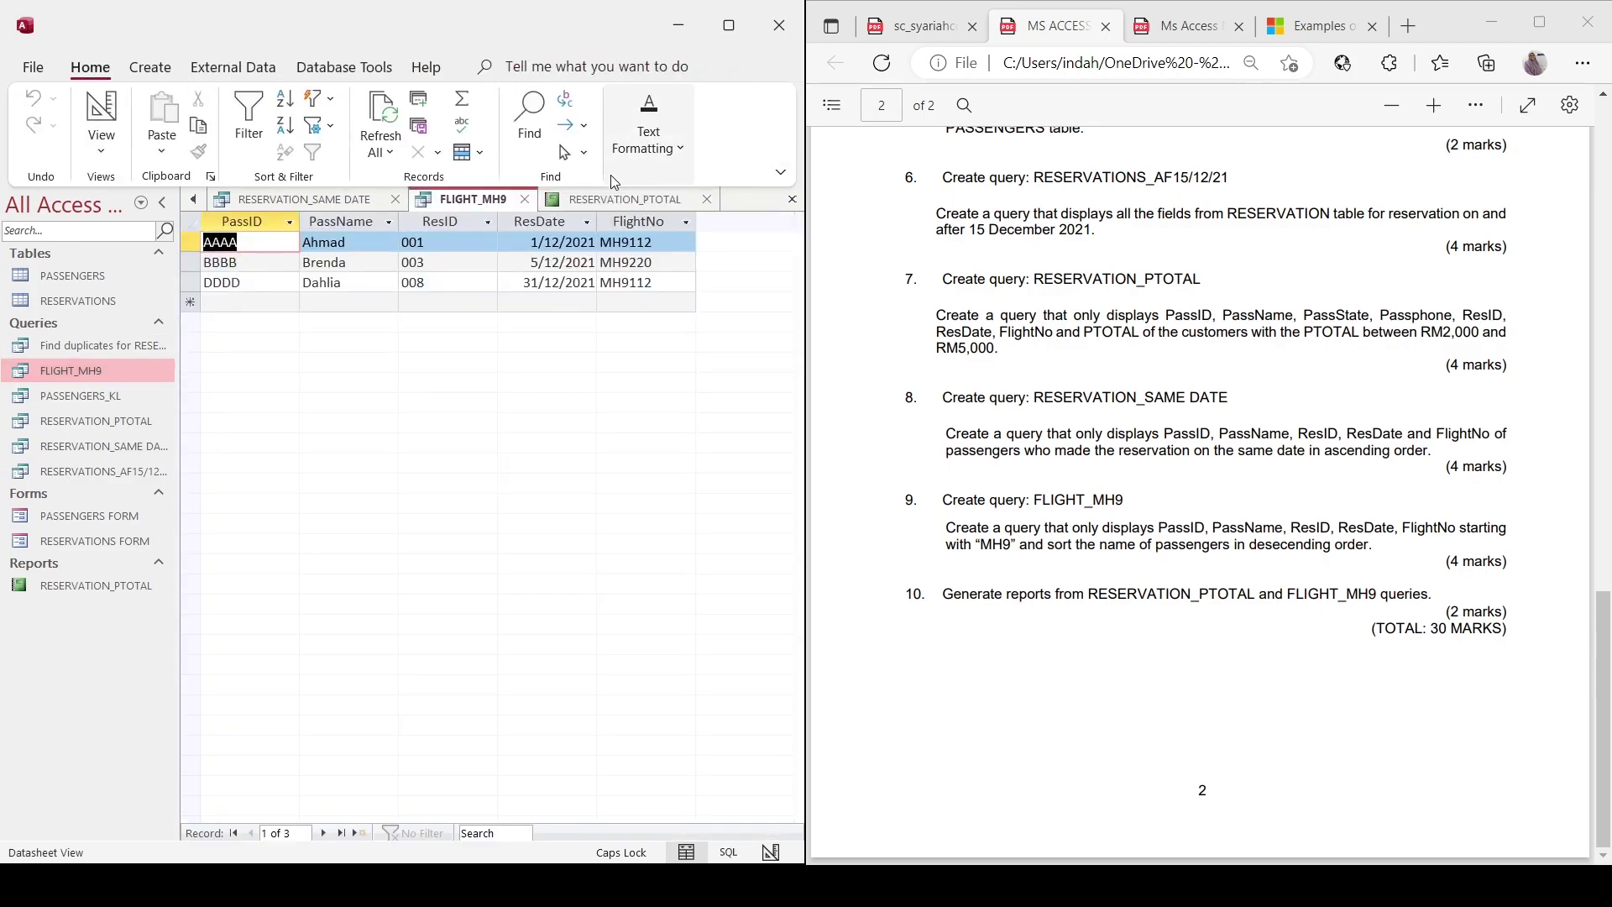
pyautogui.click(151, 67)
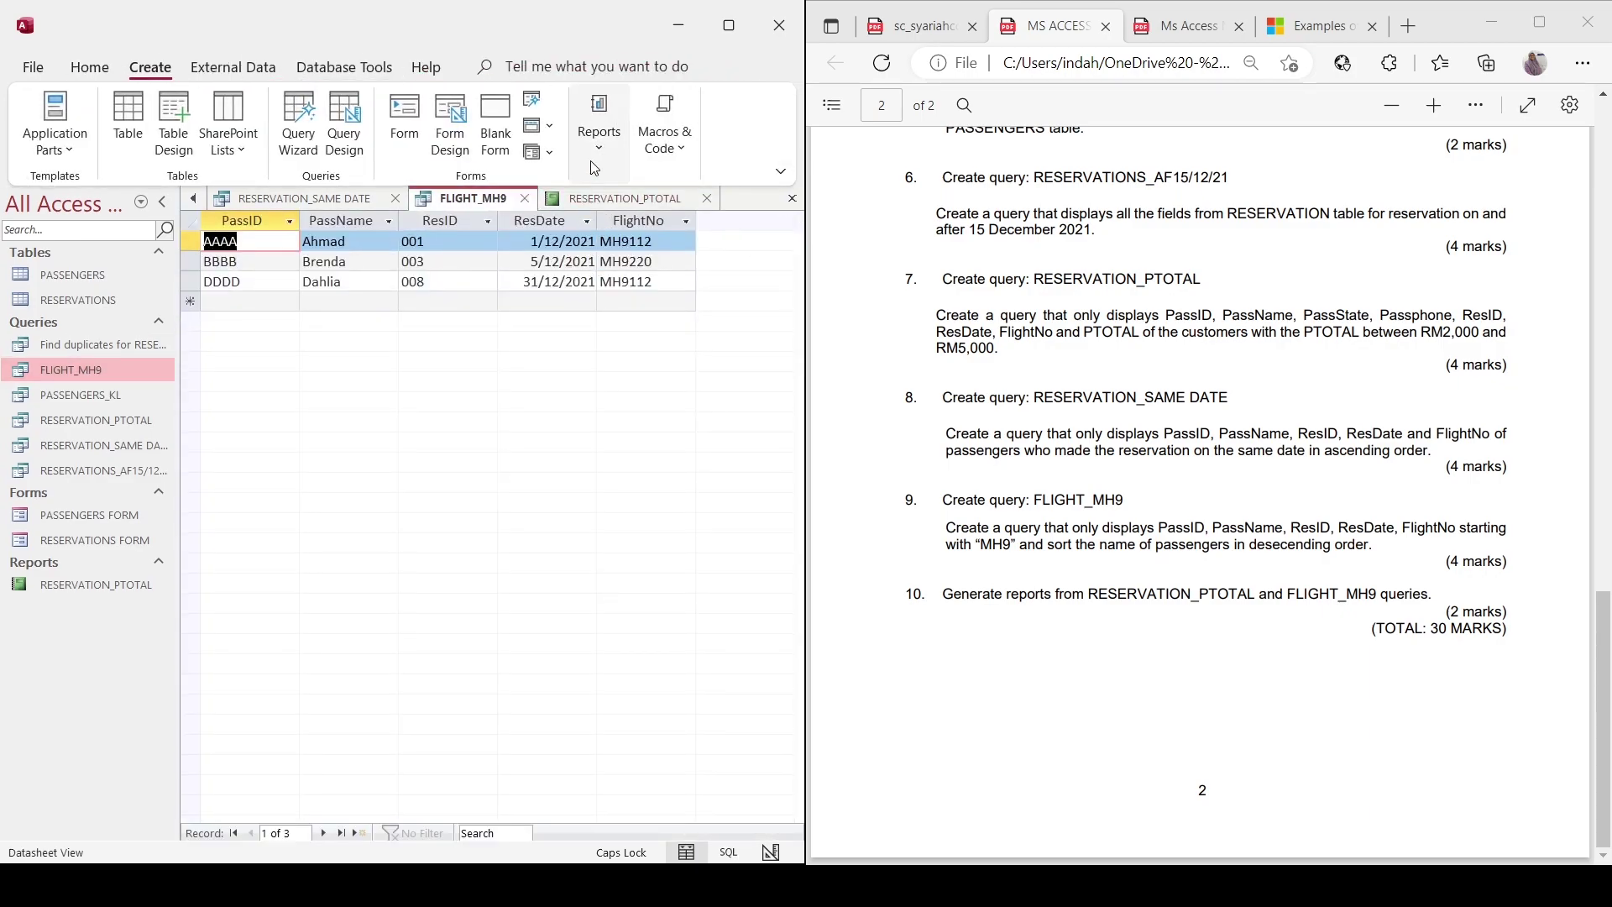
pyautogui.click(597, 126)
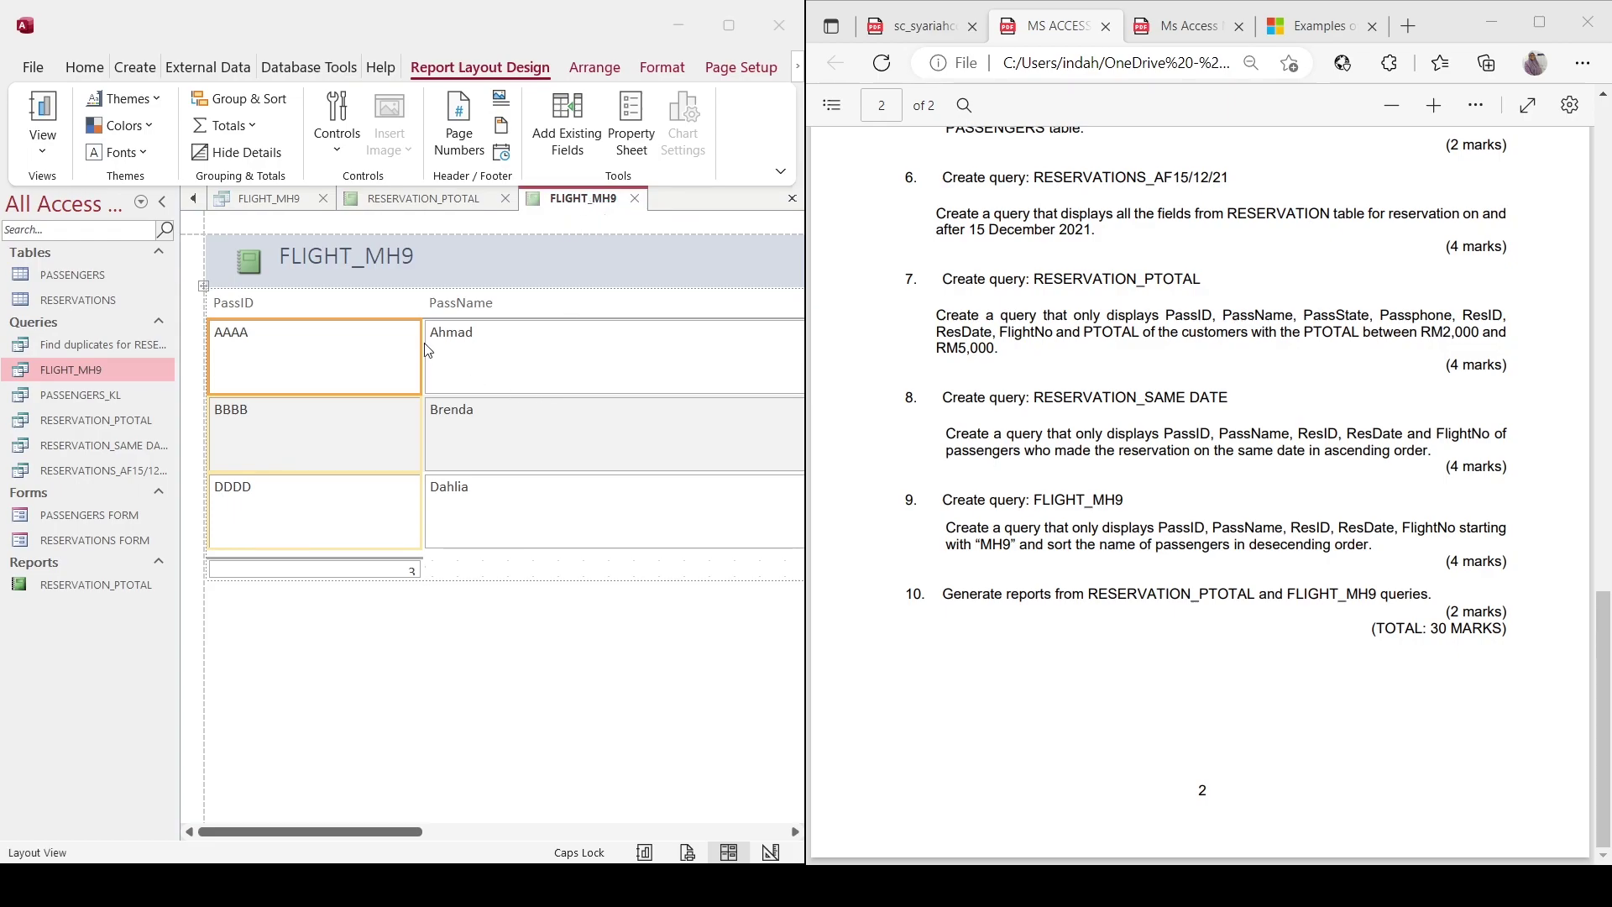
pyautogui.hotkey('ctrl', 's')
pyautogui.press('Return')
pyautogui.click(43, 117)
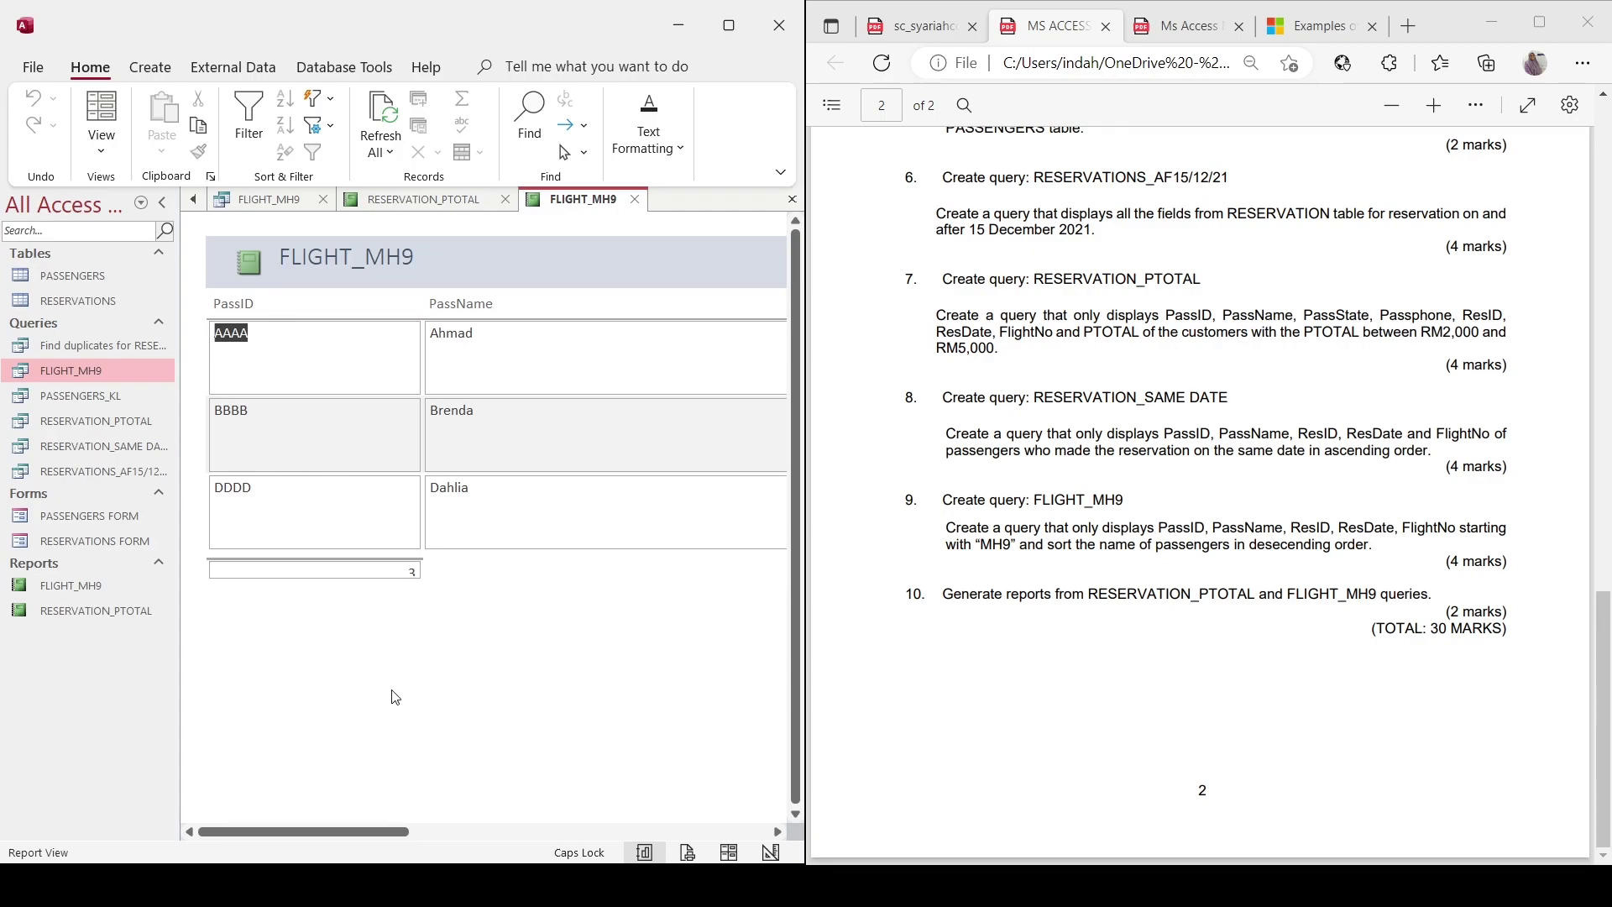
pyautogui.moveTo(369, 831)
pyautogui.mouseDown()
pyautogui.moveTo(753, 837)
pyautogui.moveTo(349, 821)
pyautogui.mouseUp()
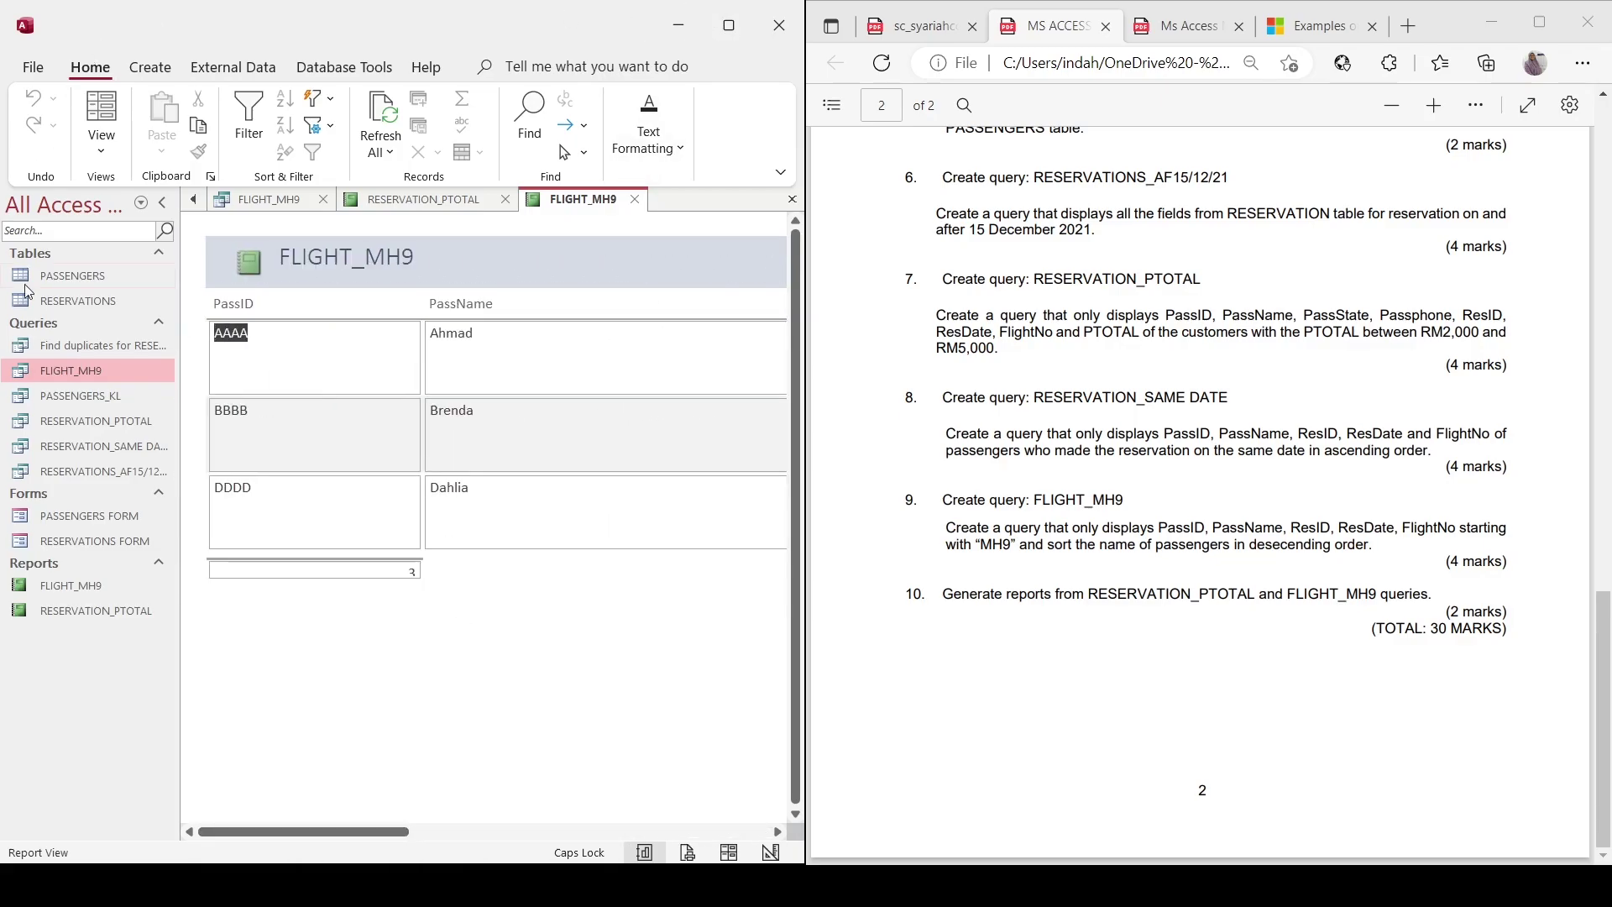